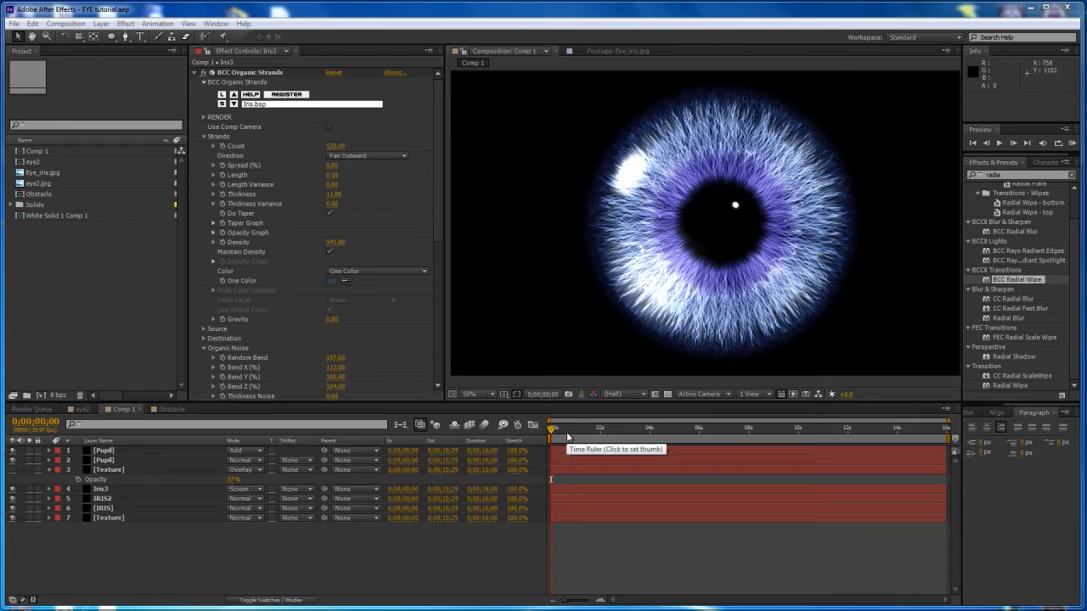
# Step: Preview the finished eye compositions by scrubbing through their timelines
pyautogui.moveTo(569, 432); pyautogui.dragTo(662, 440)
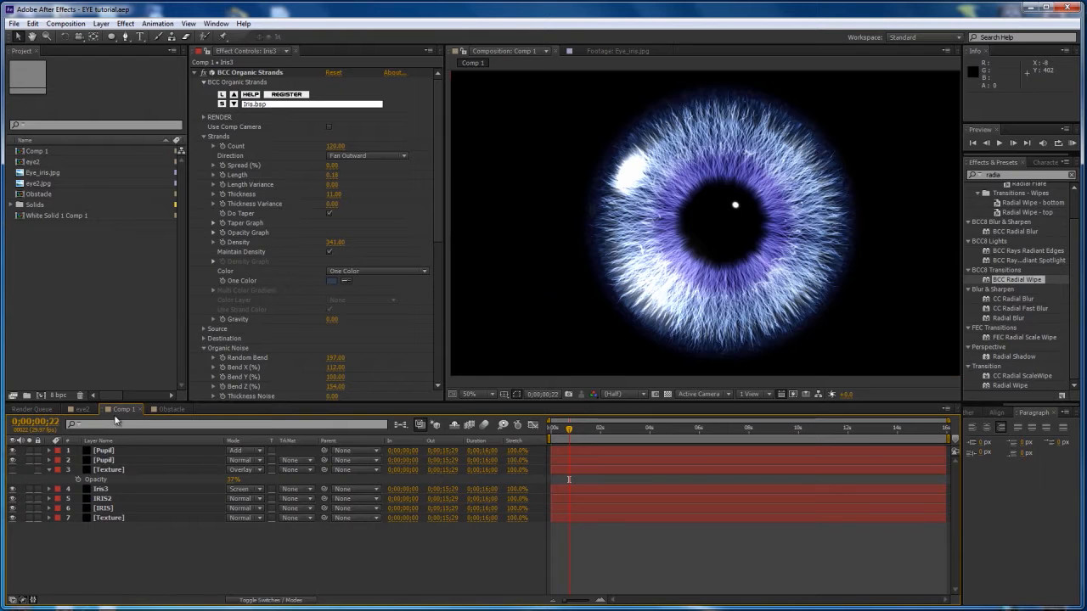
pyautogui.click(162, 409)
pyautogui.click(130, 411)
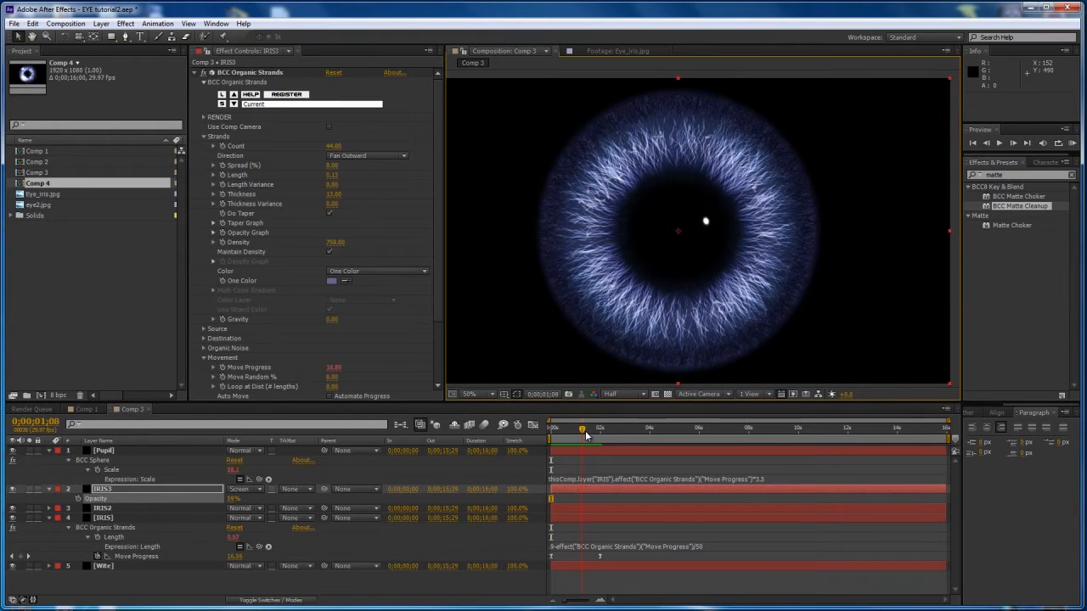
pyautogui.moveTo(581, 435); pyautogui.dragTo(573, 435)
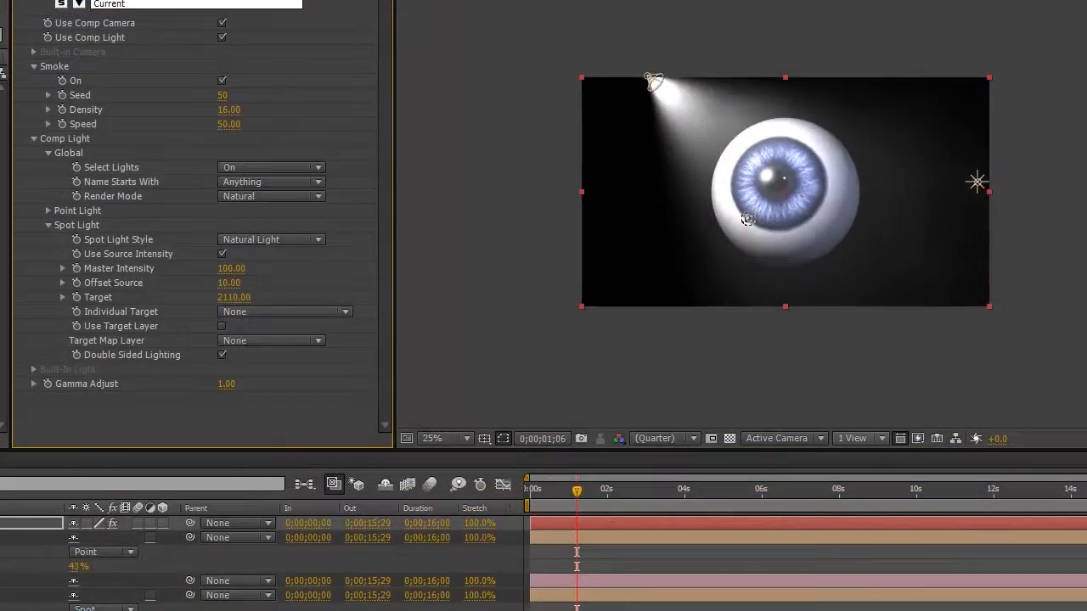
pyautogui.moveTo(977, 178)
pyautogui.mouseDown()
pyautogui.moveTo(978, 216)
pyautogui.moveTo(888, 257)
pyautogui.moveTo(980, 175)
pyautogui.mouseUp()
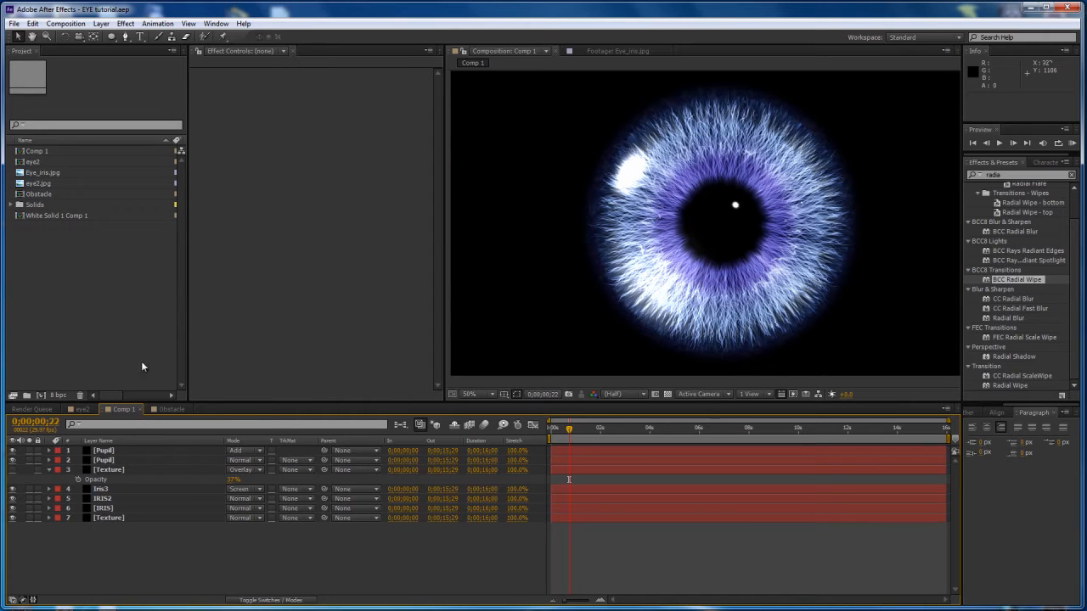
# Step: Delete Comp 1 and the other existing compositions from the project, keeping the two eye images
pyautogui.click(17, 152)
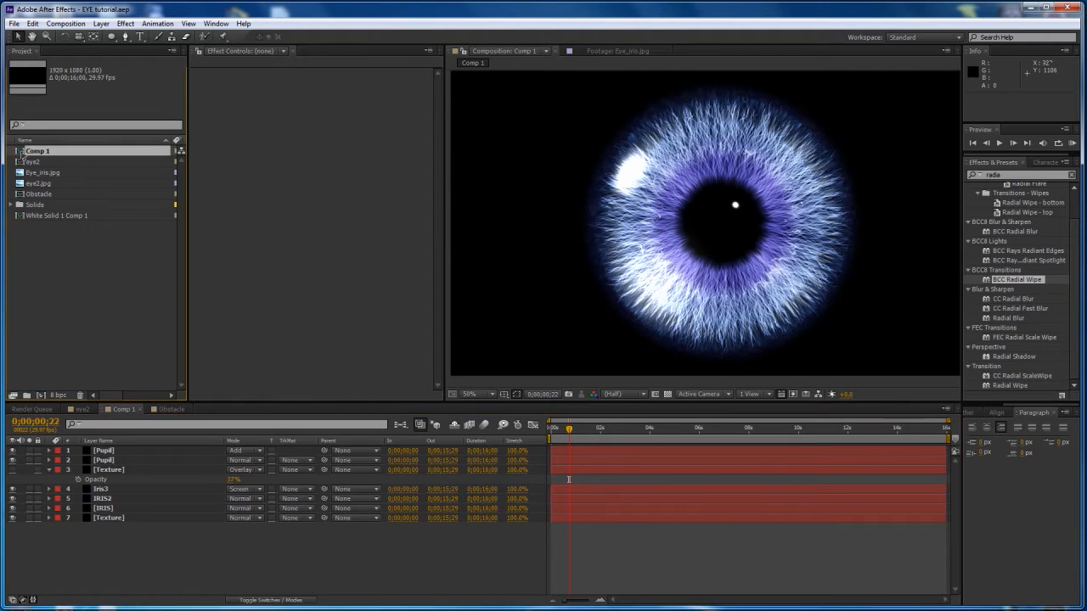
pyautogui.press('Delete')
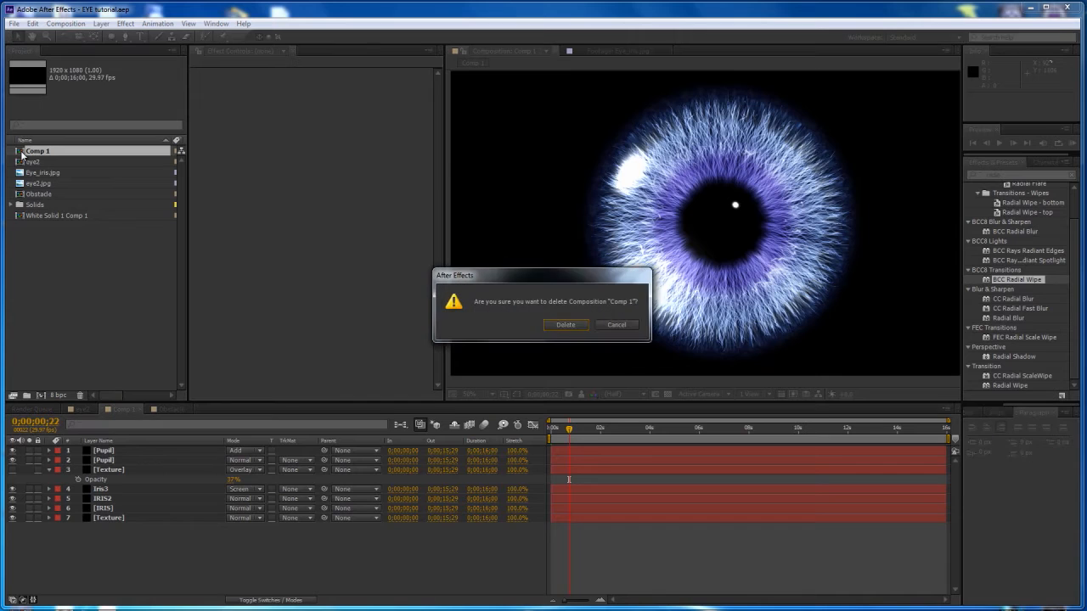
pyautogui.press('Return')
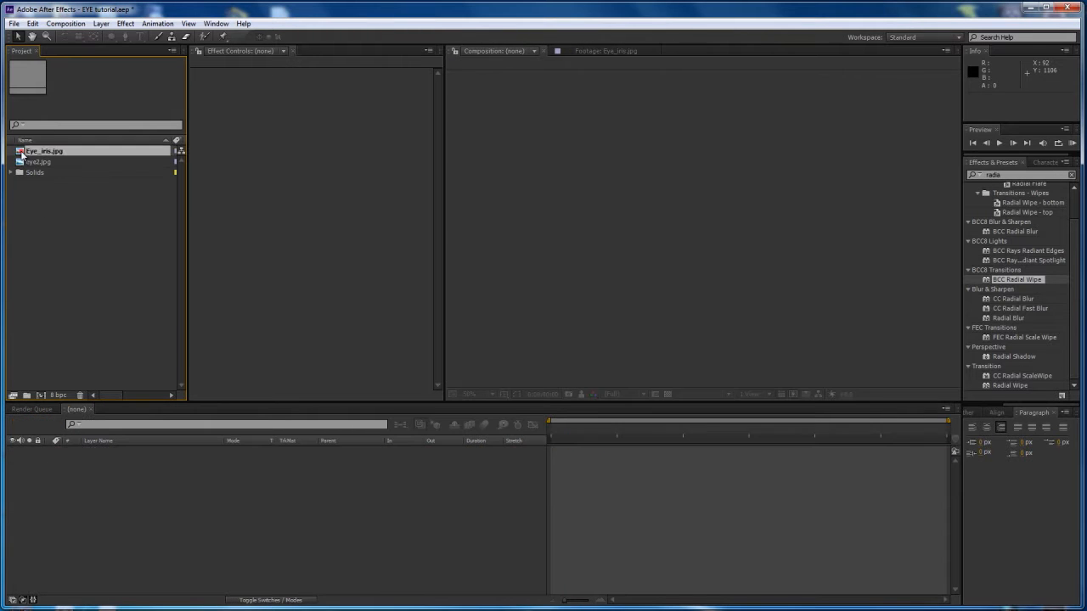
# Step: Open the Eye_iris.jpg reference image and examine the iris fibres, the pupil edge and the outer rim up close
pyautogui.doubleClick(21, 154)
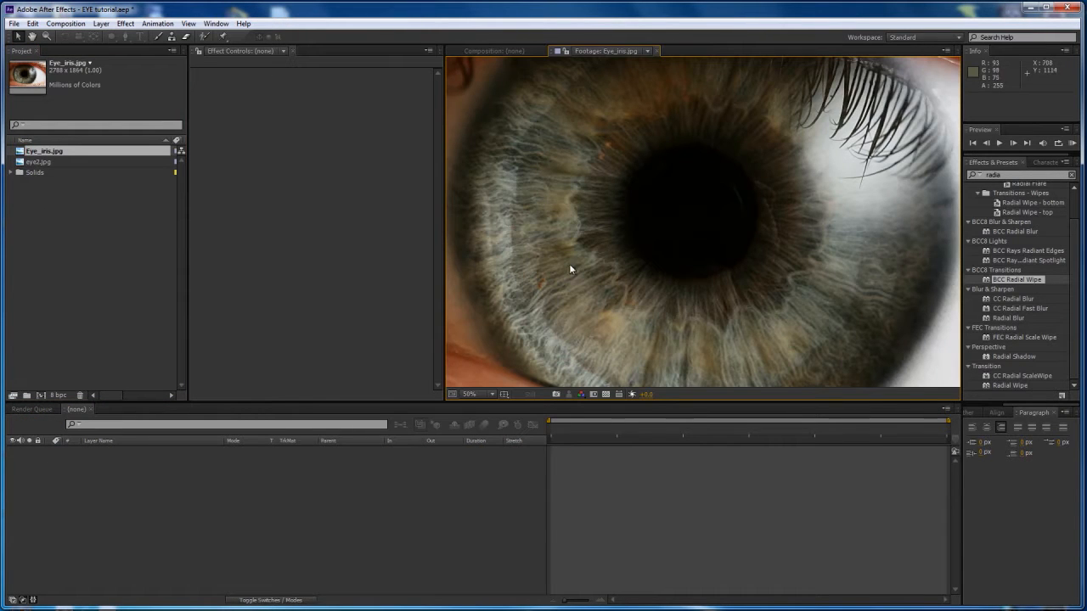
pyautogui.scroll(-2, 637, 259)
pyautogui.scroll(2, 664, 255)
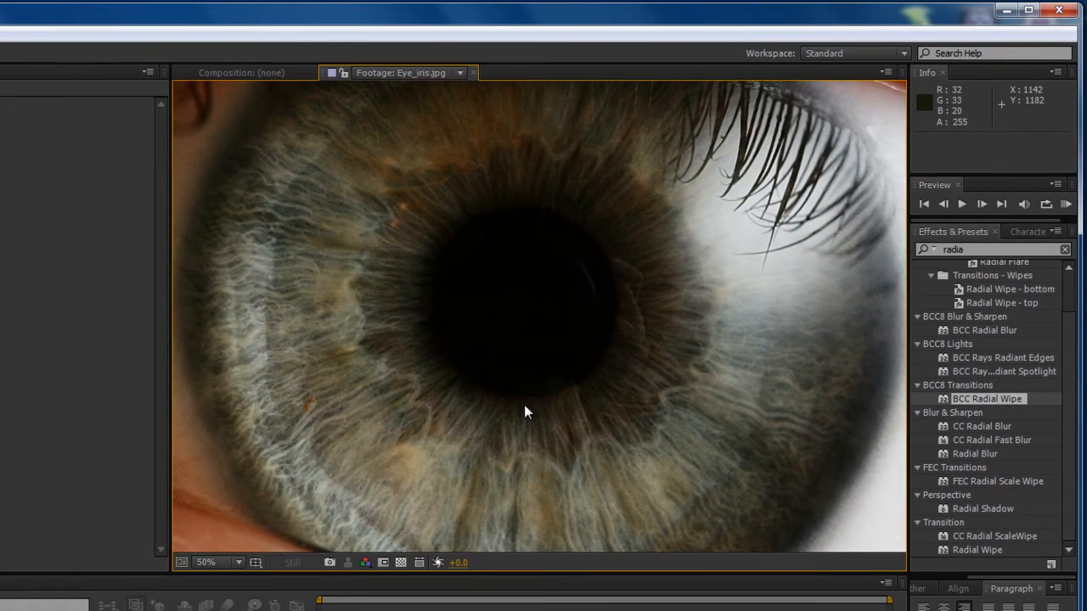
pyautogui.moveTo(505, 411)
pyautogui.mouseDown()
pyautogui.moveTo(373, 393)
pyautogui.moveTo(436, 430)
pyautogui.moveTo(546, 426)
pyautogui.moveTo(485, 417)
pyautogui.mouseUp()
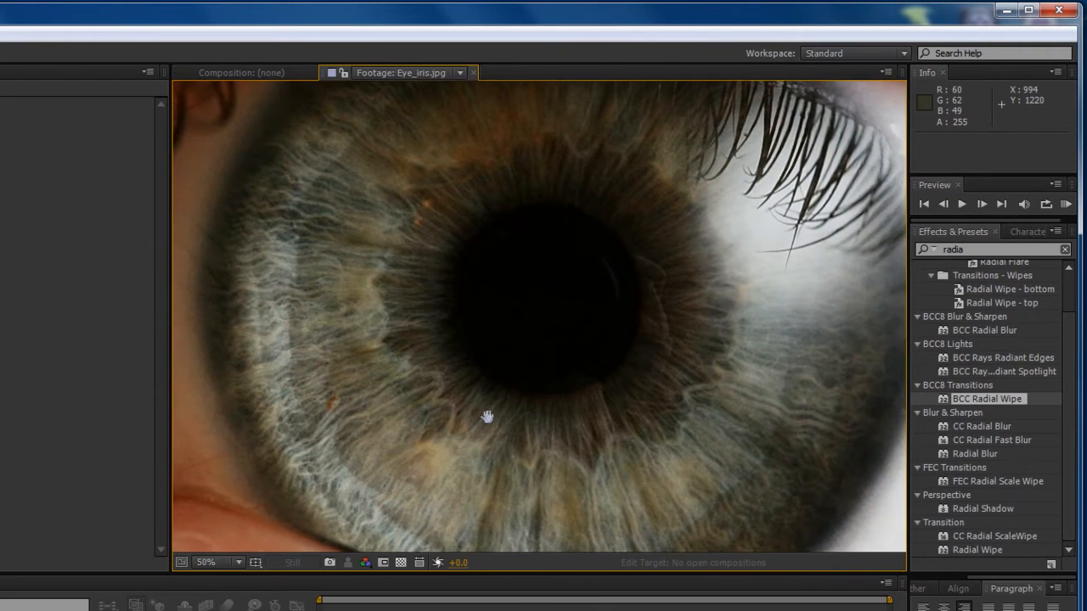
pyautogui.moveTo(417, 481); pyautogui.dragTo(363, 353)
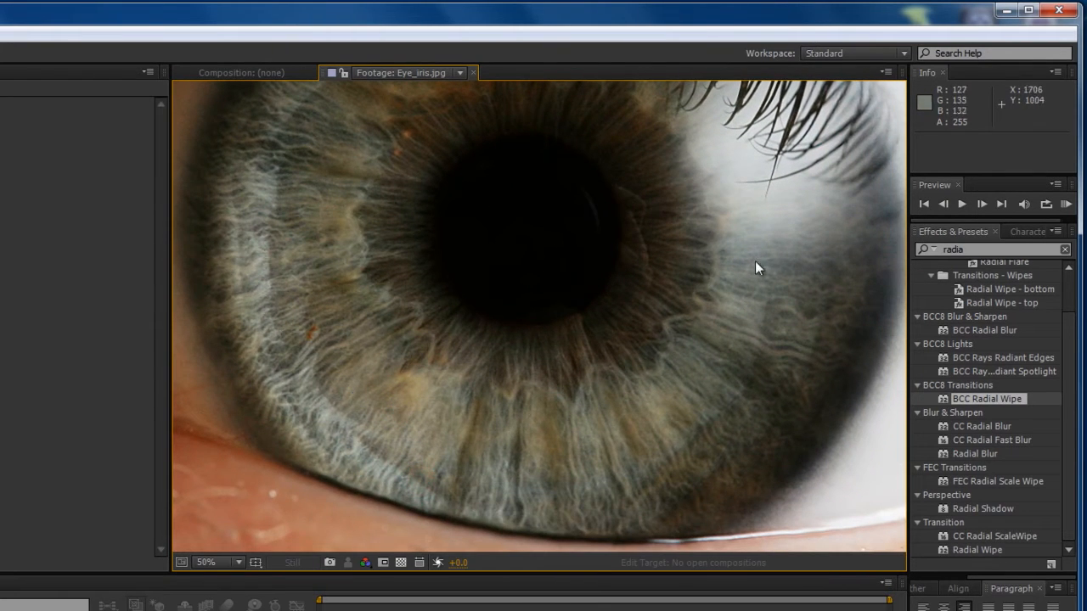
pyautogui.moveTo(730, 242); pyautogui.dragTo(735, 353)
pyautogui.moveTo(386, 474); pyautogui.dragTo(399, 379)
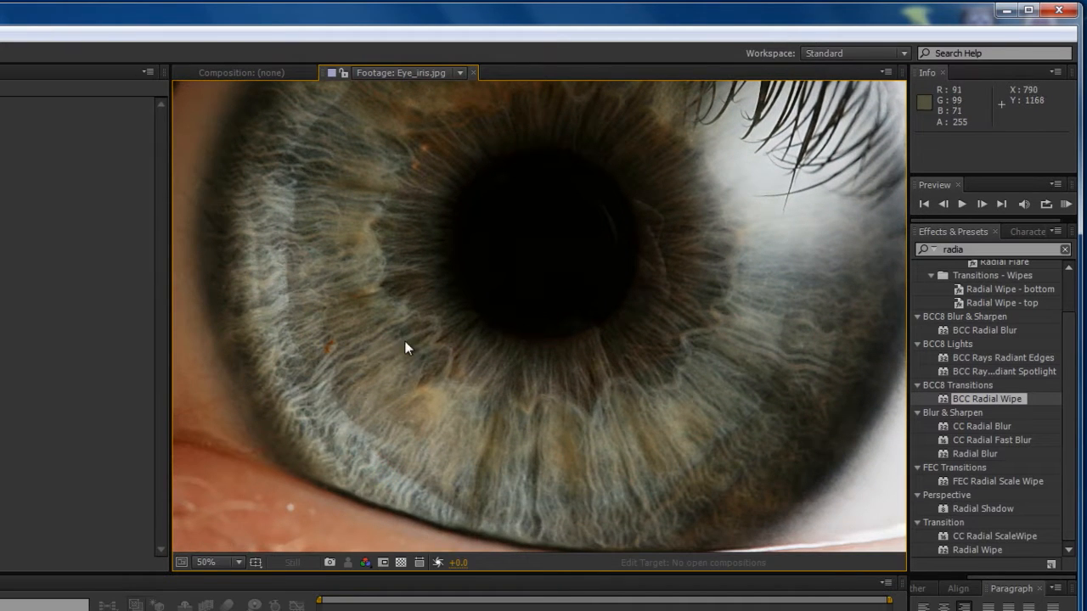
pyautogui.moveTo(599, 356); pyautogui.dragTo(444, 315)
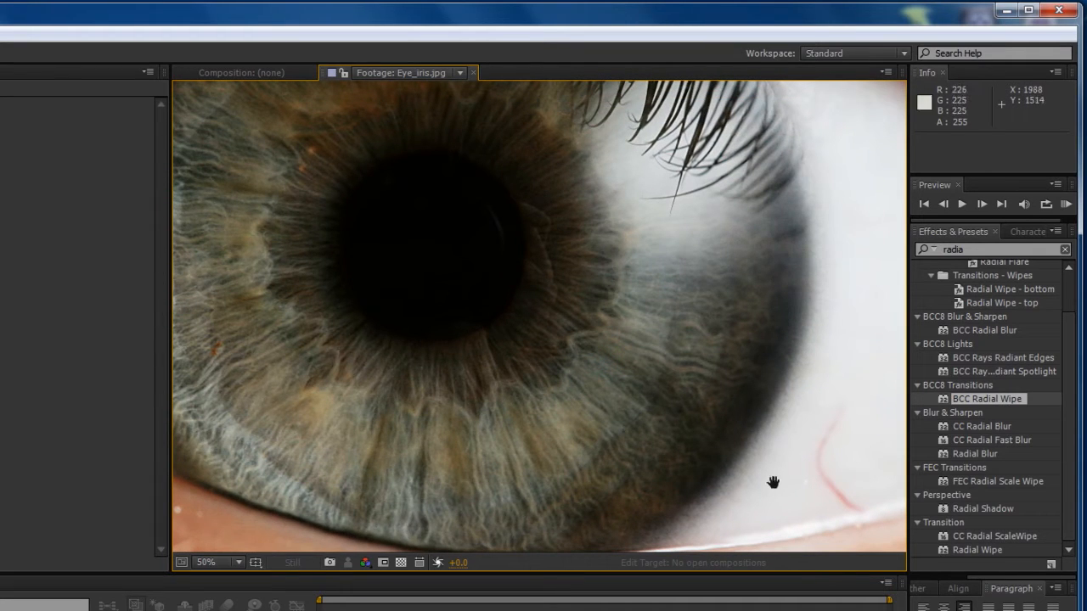
pyautogui.moveTo(549, 370); pyautogui.dragTo(680, 432)
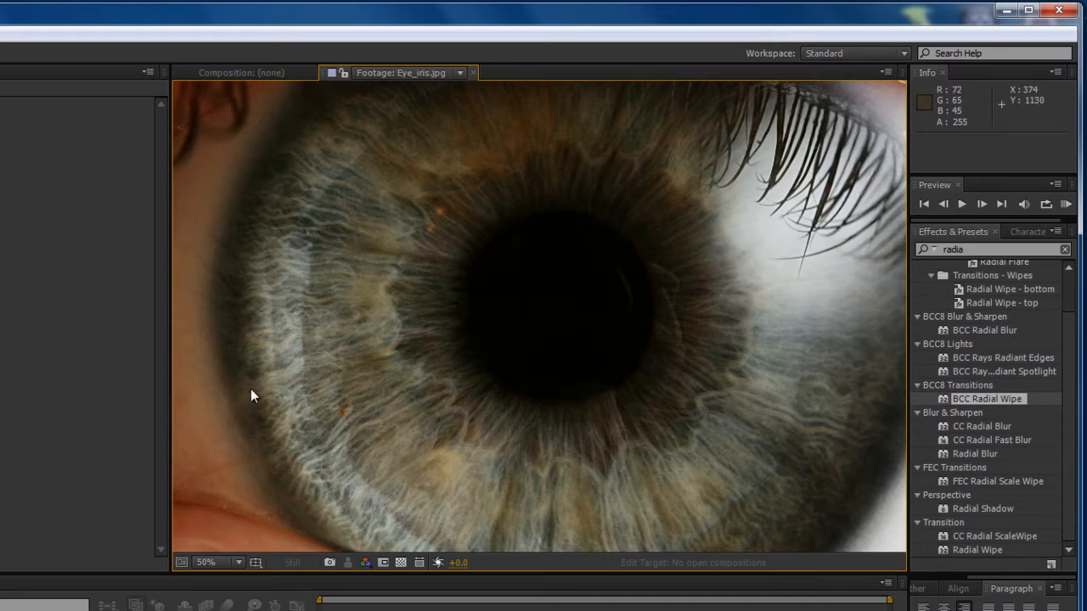
pyautogui.moveTo(606, 358); pyautogui.dragTo(415, 329)
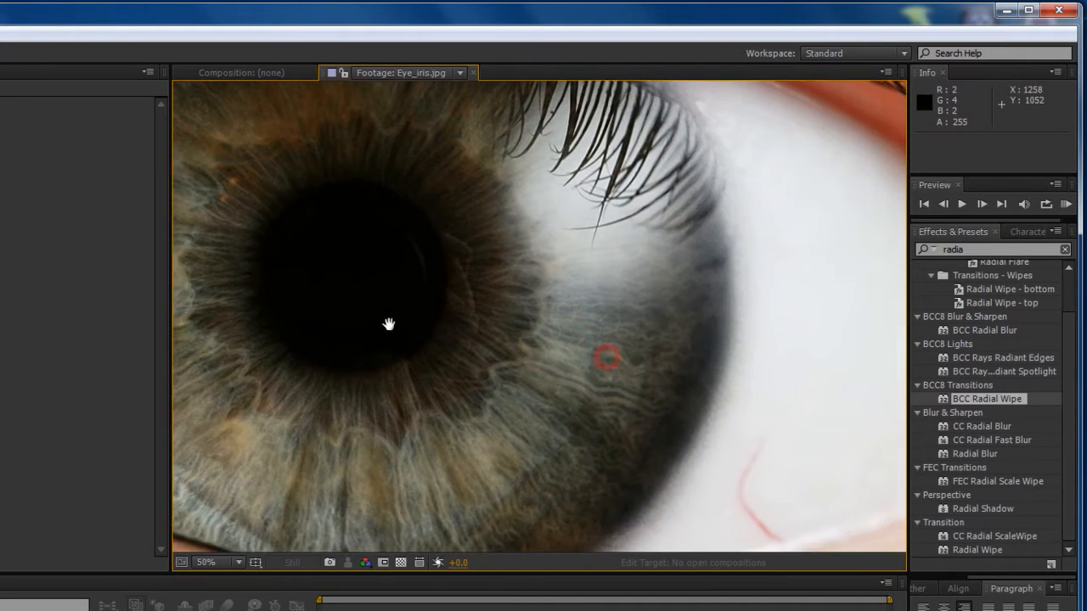
pyautogui.moveTo(355, 313); pyautogui.dragTo(533, 340)
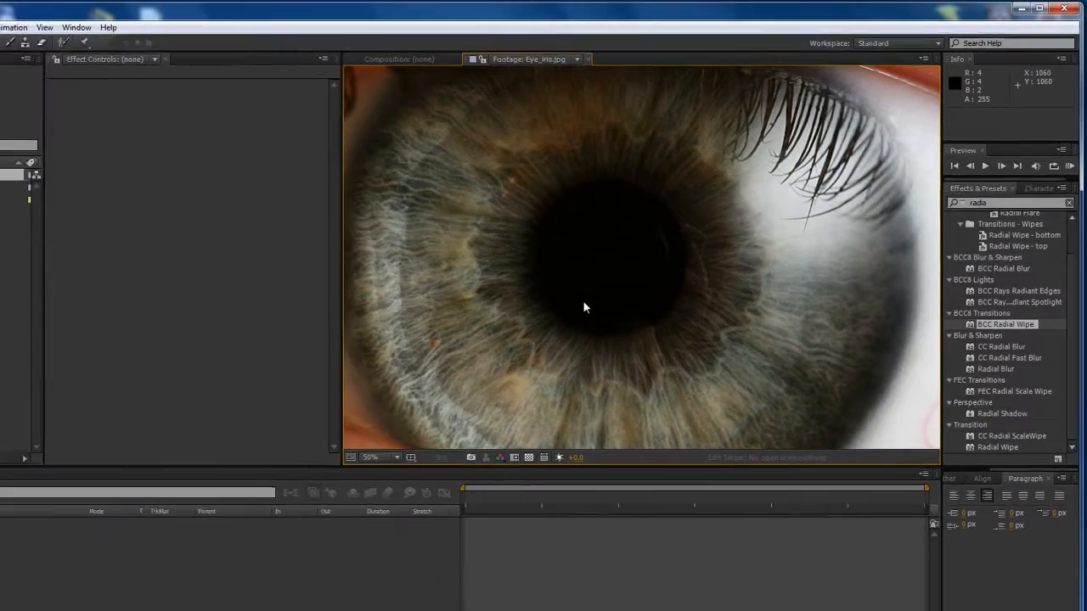
pyautogui.scroll(-2, 471, 368)
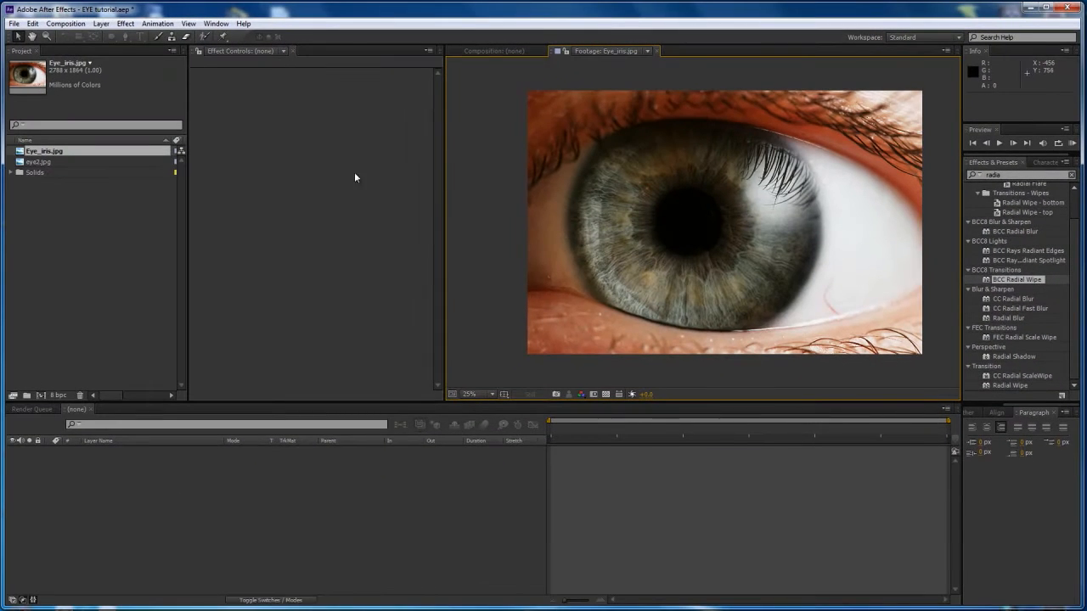
# Step: Open the eye2.jpg reference image, examine its iris and pupil area, and return to the composition view
pyautogui.doubleClick(21, 162)
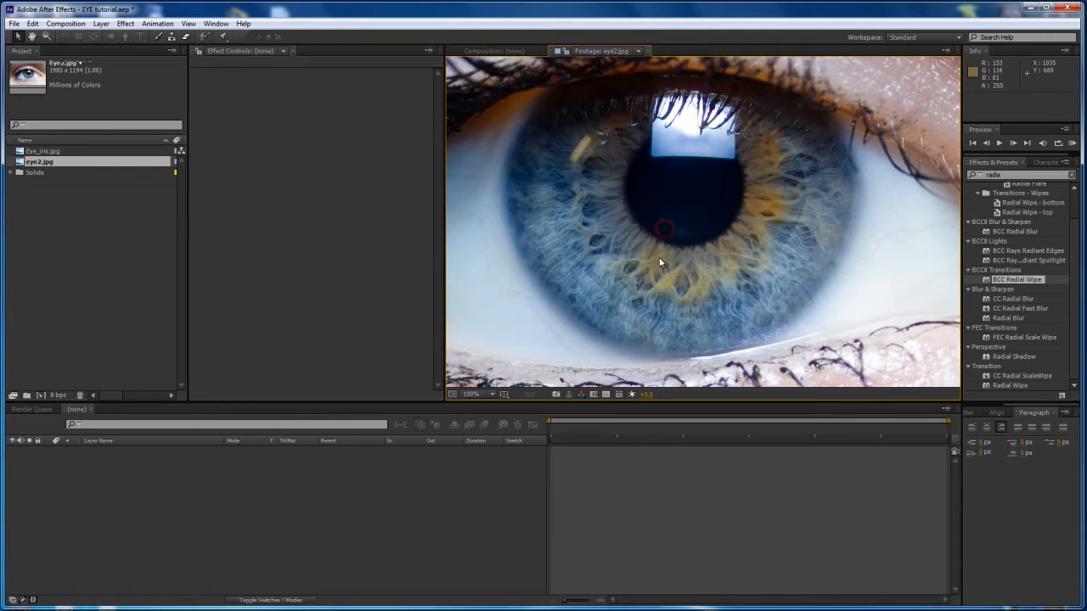
pyautogui.moveTo(664, 236); pyautogui.dragTo(646, 247)
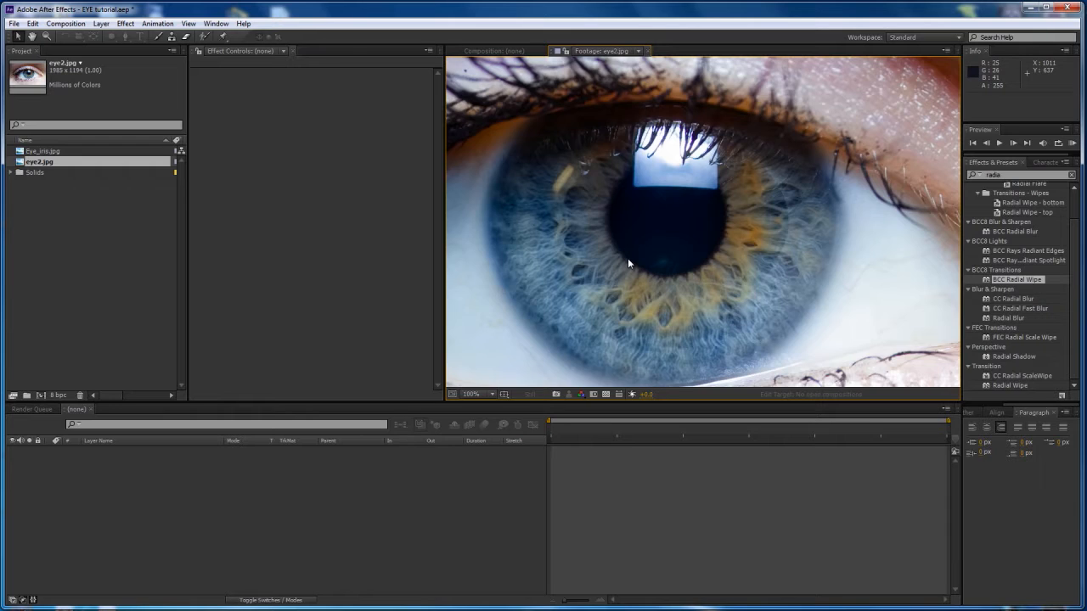
pyautogui.click(509, 50)
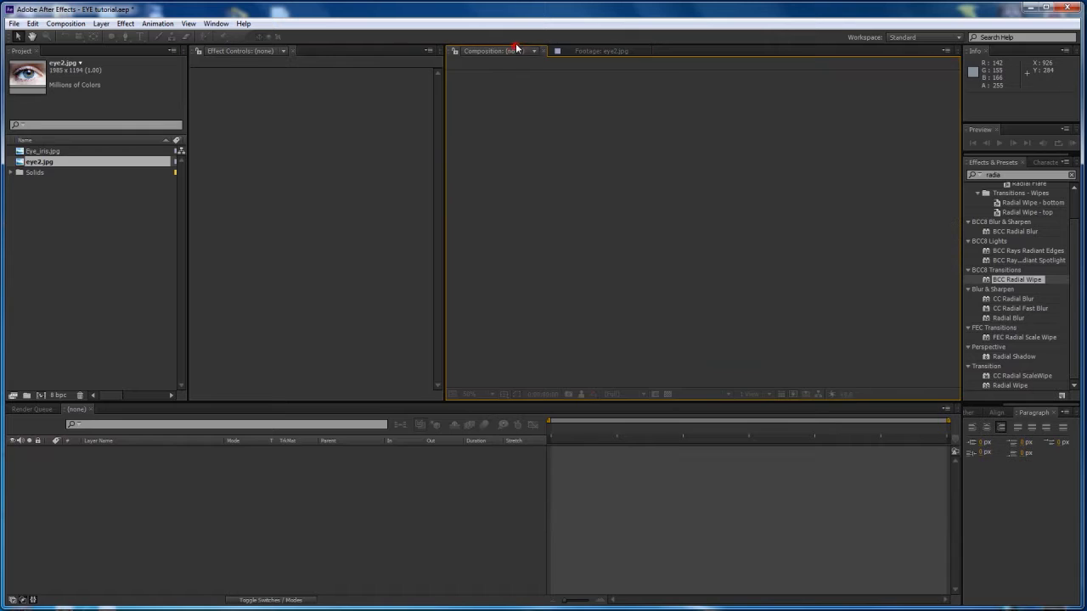
# Step: Create a new composition named Comp 1 with the HDTV 1080 29.97 preset and a 16-second duration
pyautogui.click(126, 259)
pyautogui.hotkey('ctrl', 'n')
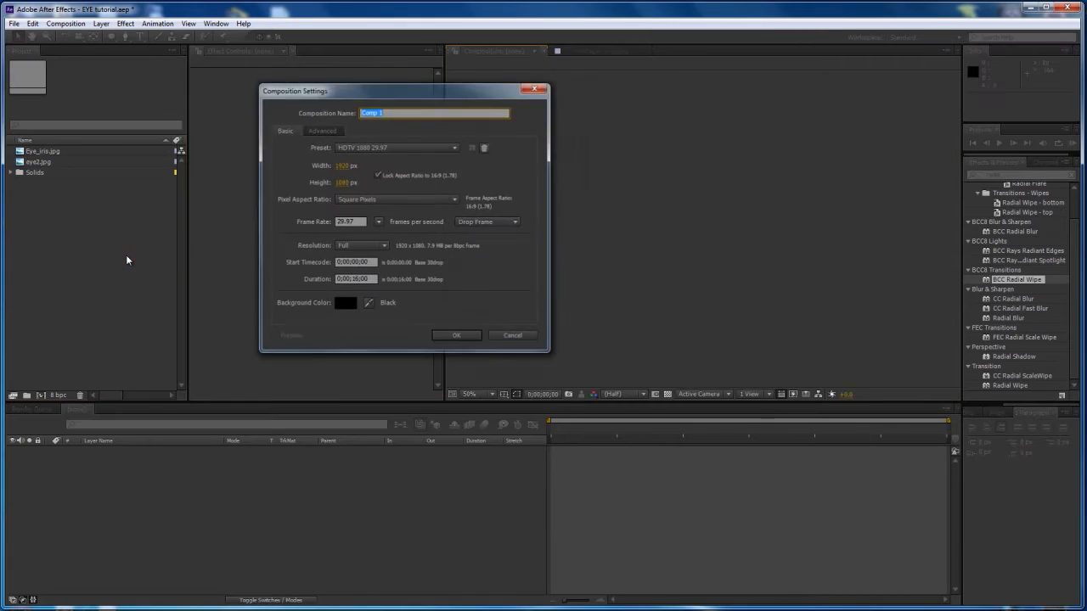
pyautogui.press('Return')
# Step: Add a black 1920 x 1080 px solid layer named IRIS to the composition
pyautogui.hotkey('ctrl', 'y')
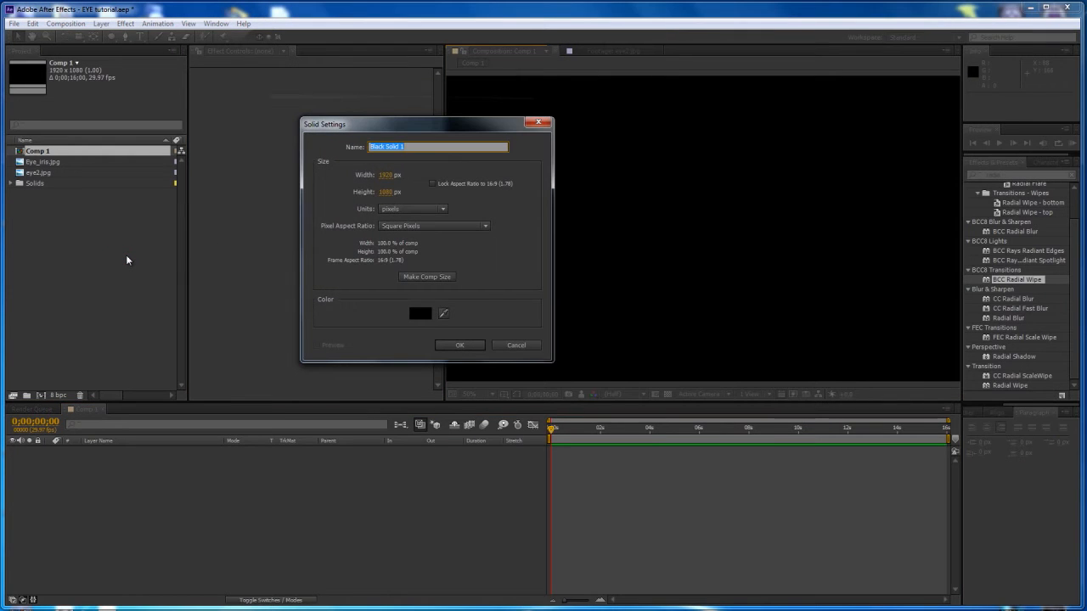
pyautogui.write('IRIS')
pyautogui.press('Return')
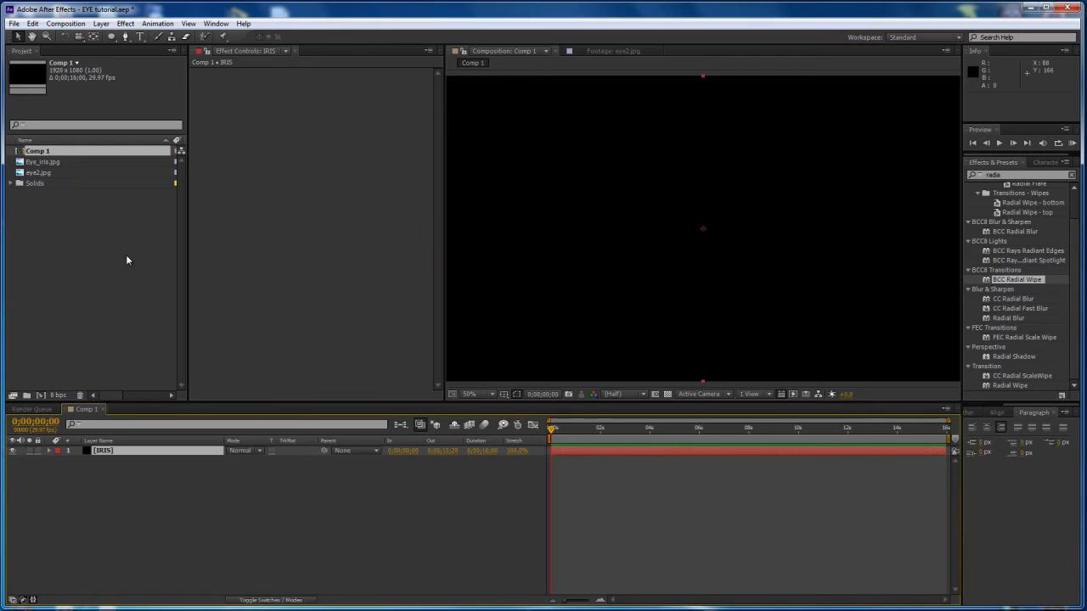
# Step: Apply the BCC Organic Strands effect from BCC8 Particles to the IRIS layer and preview its default animation
pyautogui.moveTo(1021, 175); pyautogui.dragTo(915, 171)
pyautogui.press('BackSpace')
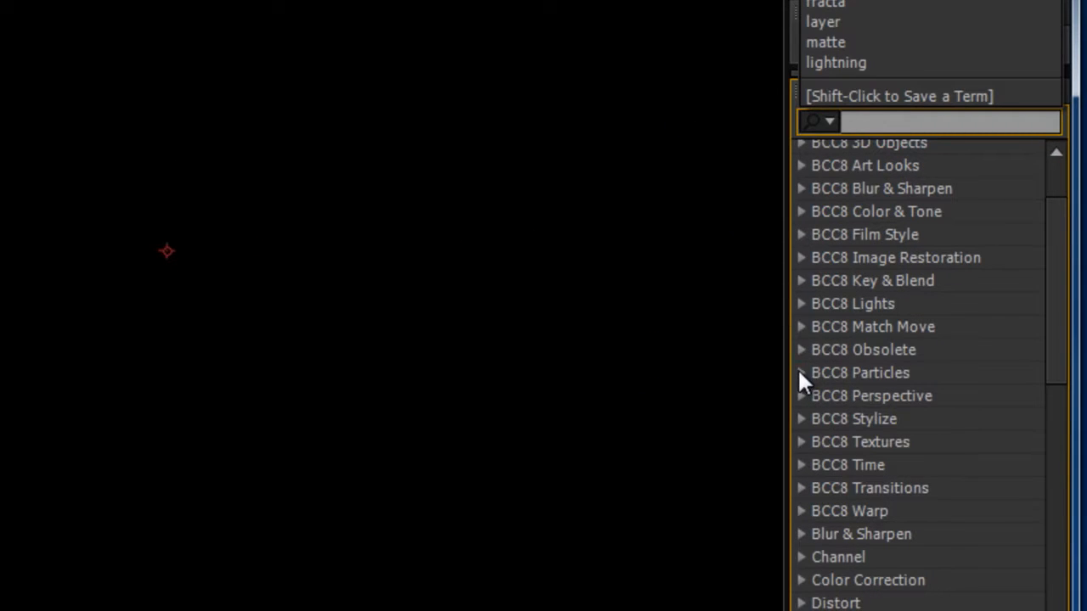
pyautogui.click(801, 373)
pyautogui.moveTo(903, 438); pyautogui.dragTo(465, 303)
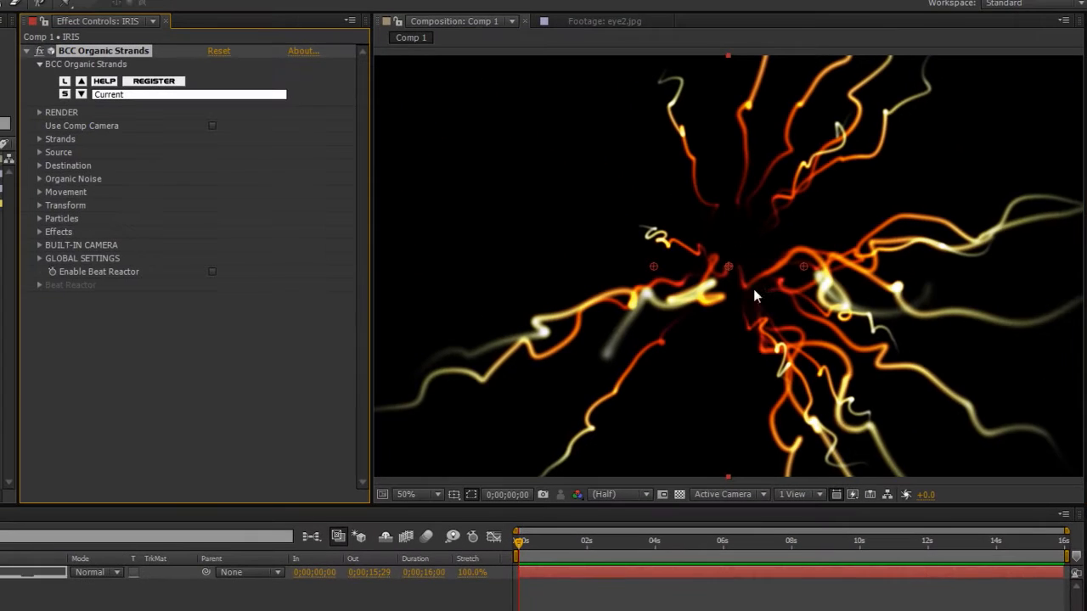
pyautogui.moveTo(553, 540); pyautogui.dragTo(516, 542)
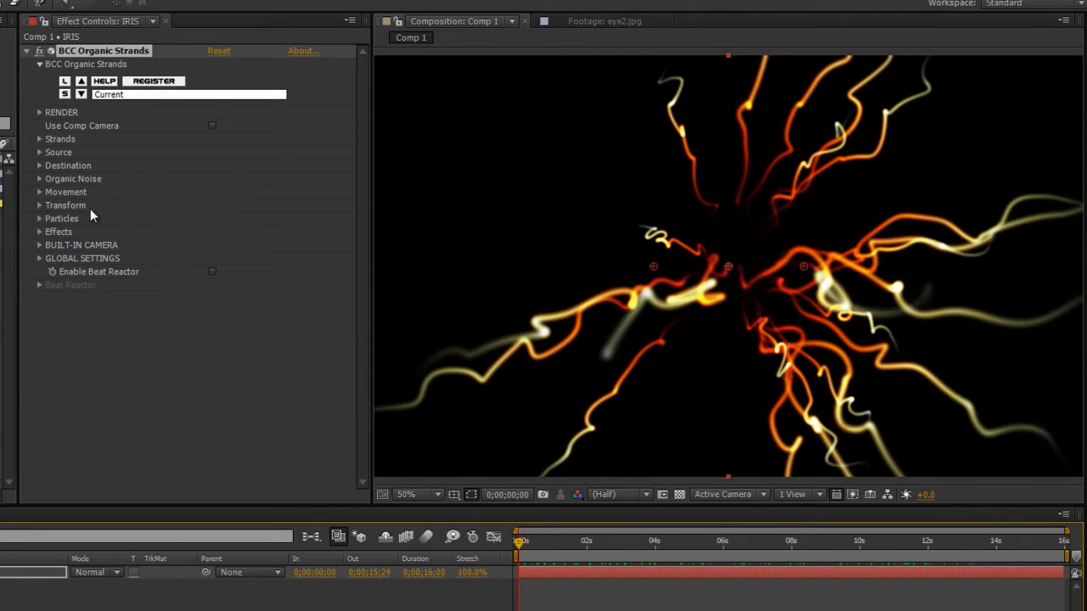
# Step: Set Auto Evolve Speed to 0 in the Organic Noise settings of BCC Organic Strands and check the motion over time
pyautogui.click(56, 181)
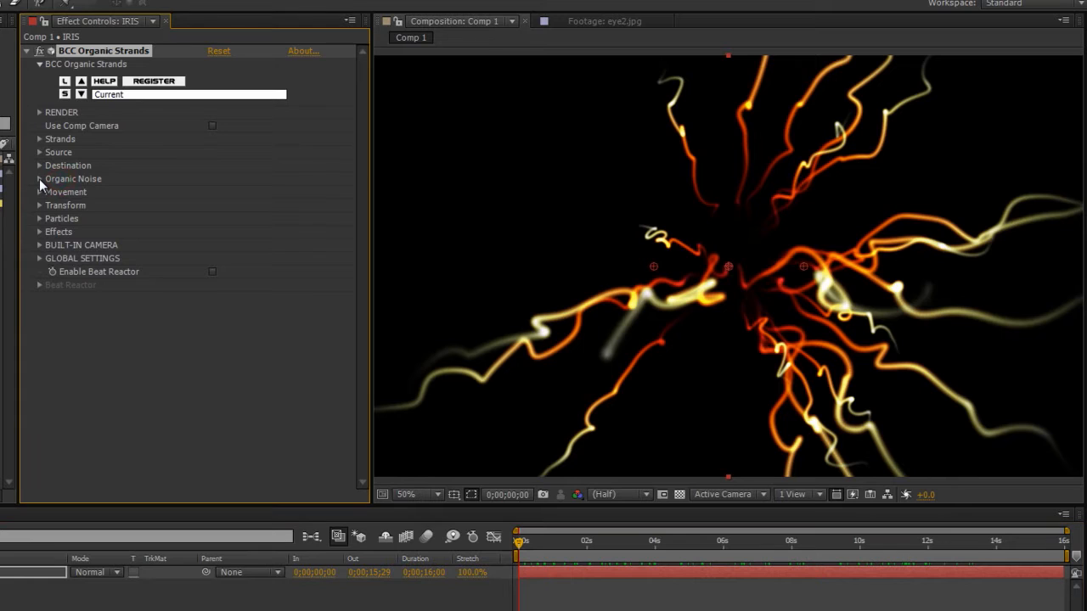
pyautogui.click(39, 180)
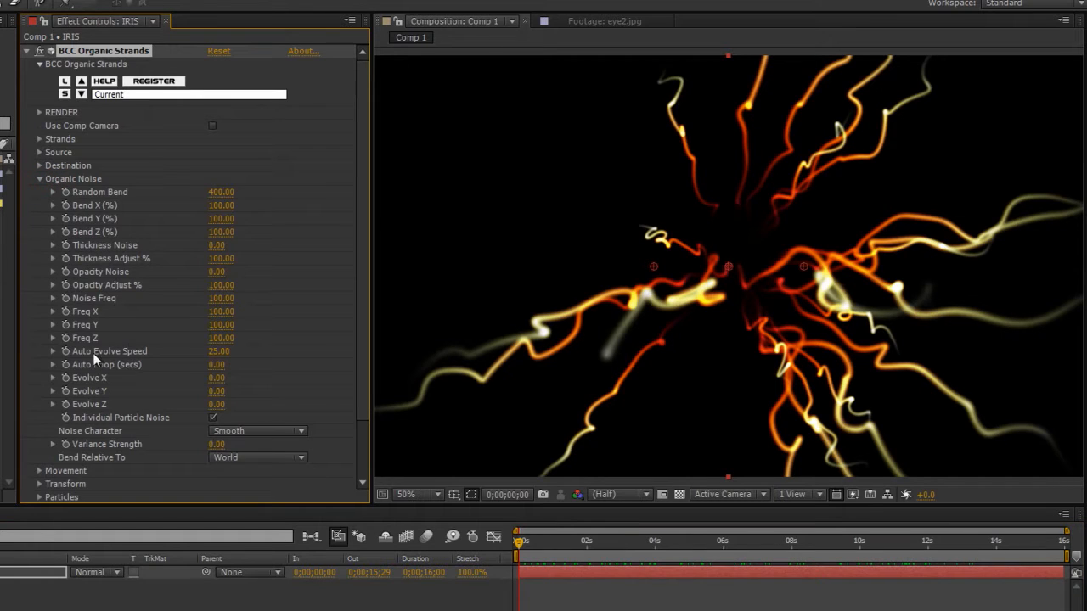
pyautogui.click(212, 352)
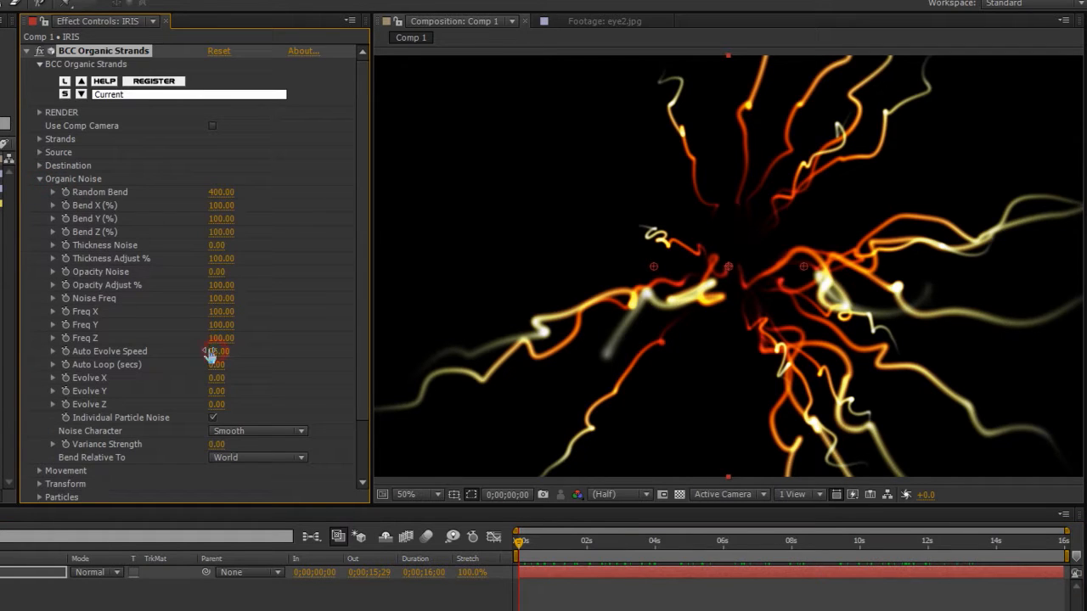
pyautogui.press('space')
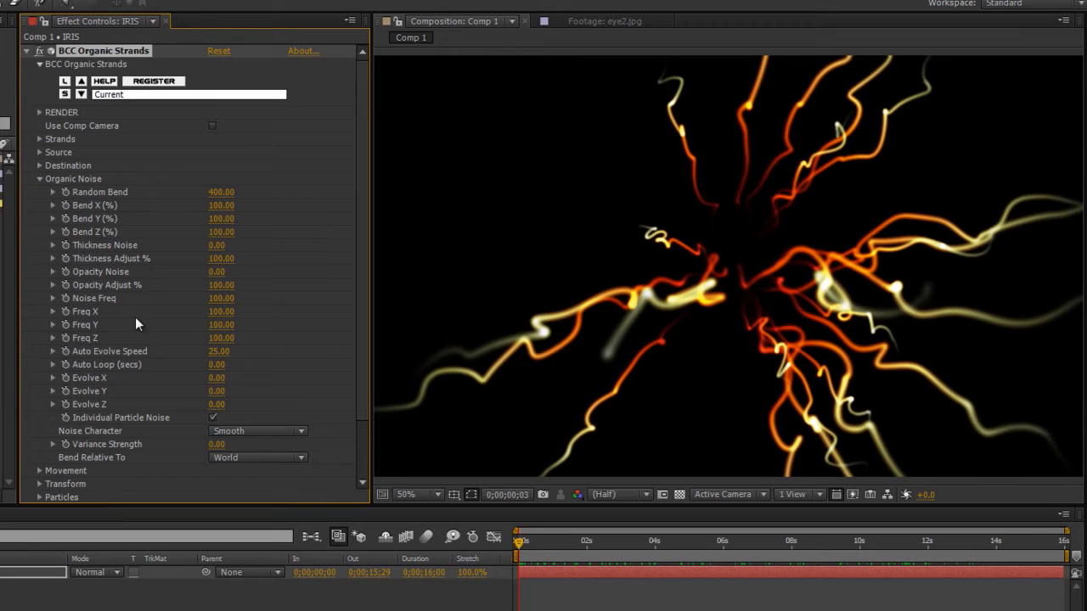
pyautogui.click(217, 351)
pyautogui.write('0')
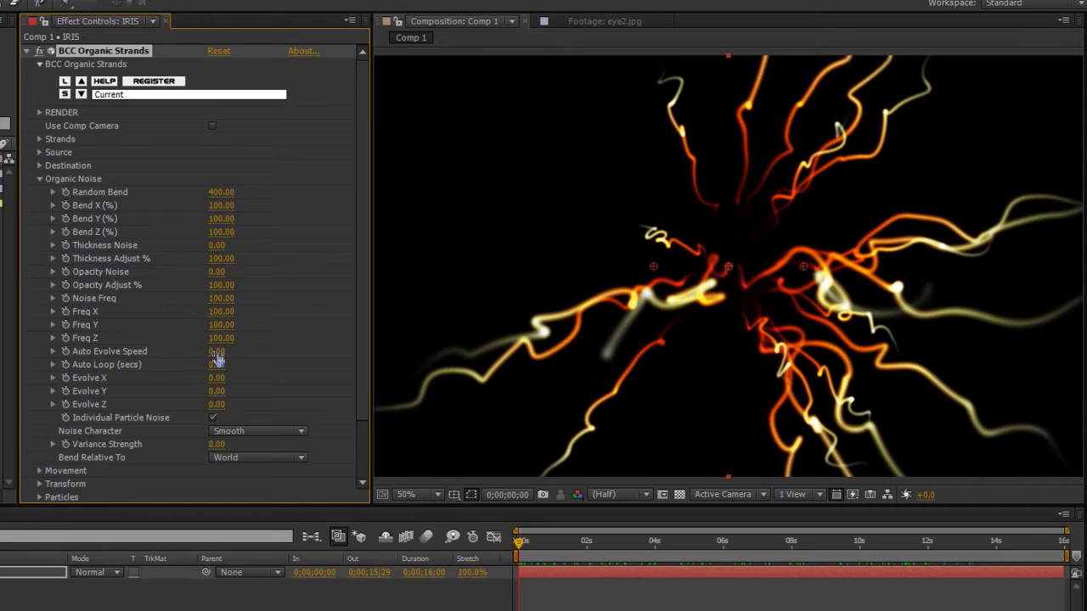
pyautogui.moveTo(537, 546); pyautogui.dragTo(510, 567)
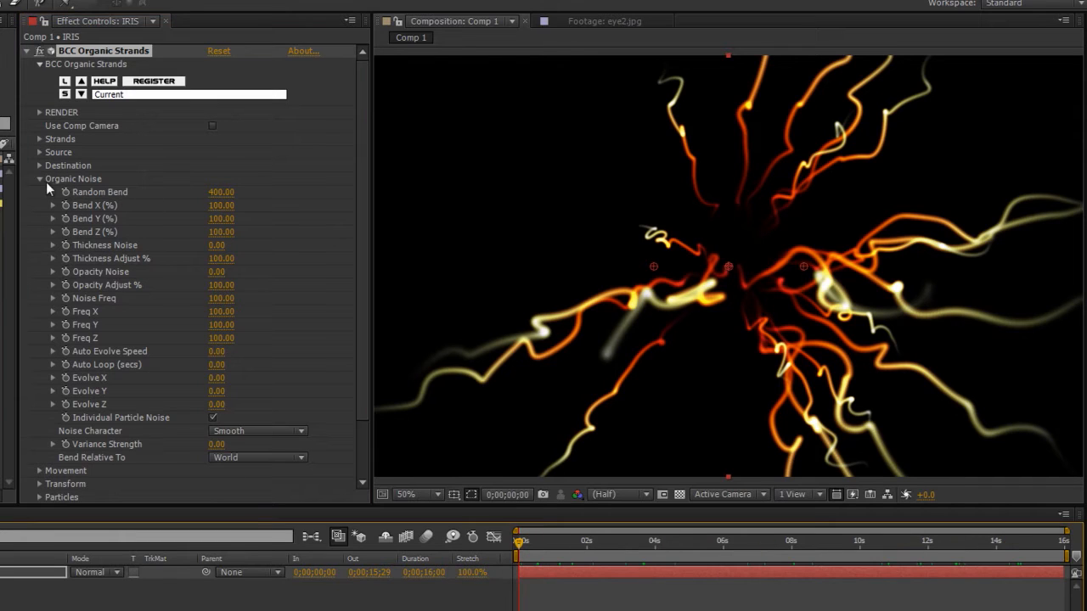
pyautogui.click(39, 179)
# Step: Change the strands' Source shape to Point
pyautogui.click(39, 153)
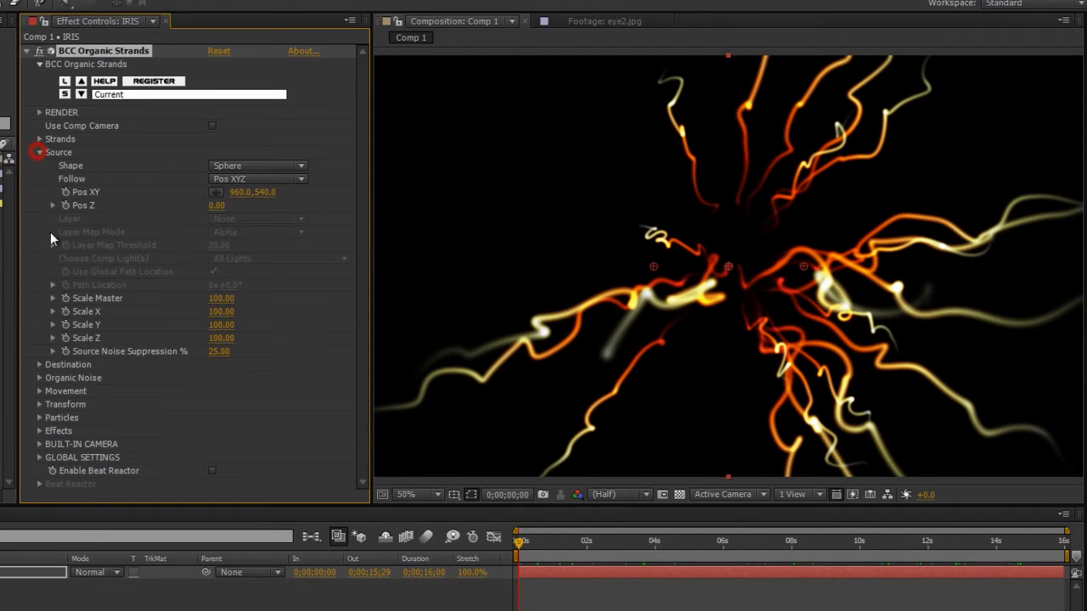
pyautogui.click(255, 166)
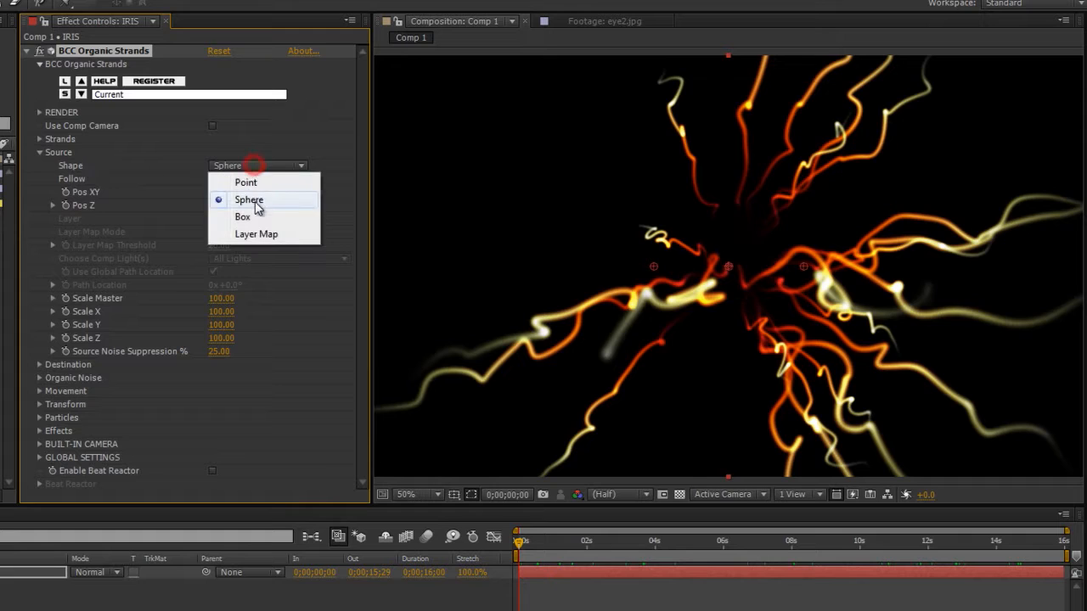
pyautogui.click(255, 185)
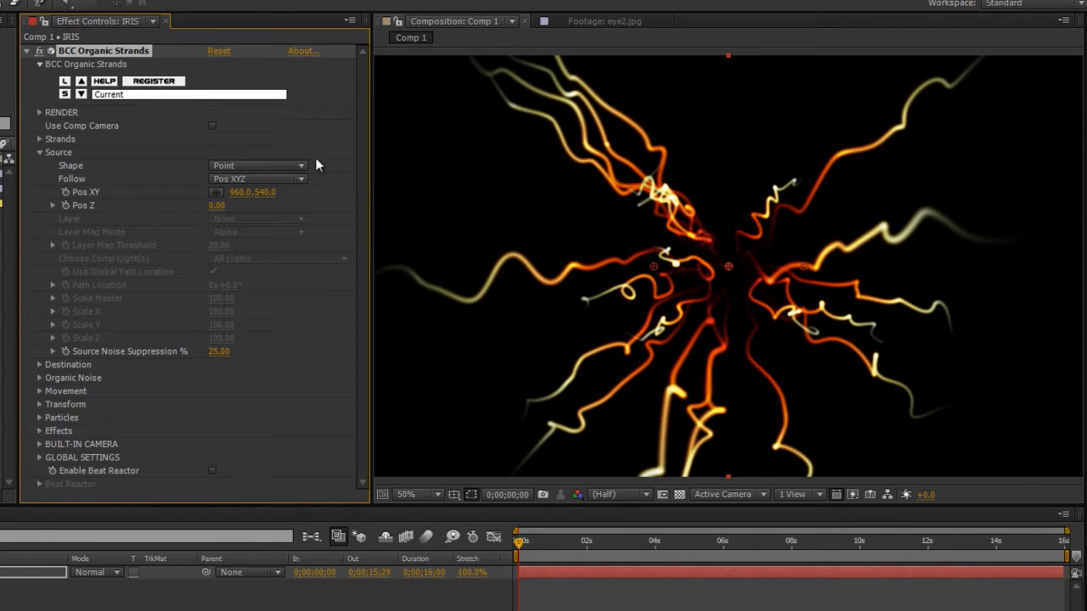
# Step: Try Sphere as the strands' Source shape and return it to Point
pyautogui.click(263, 167)
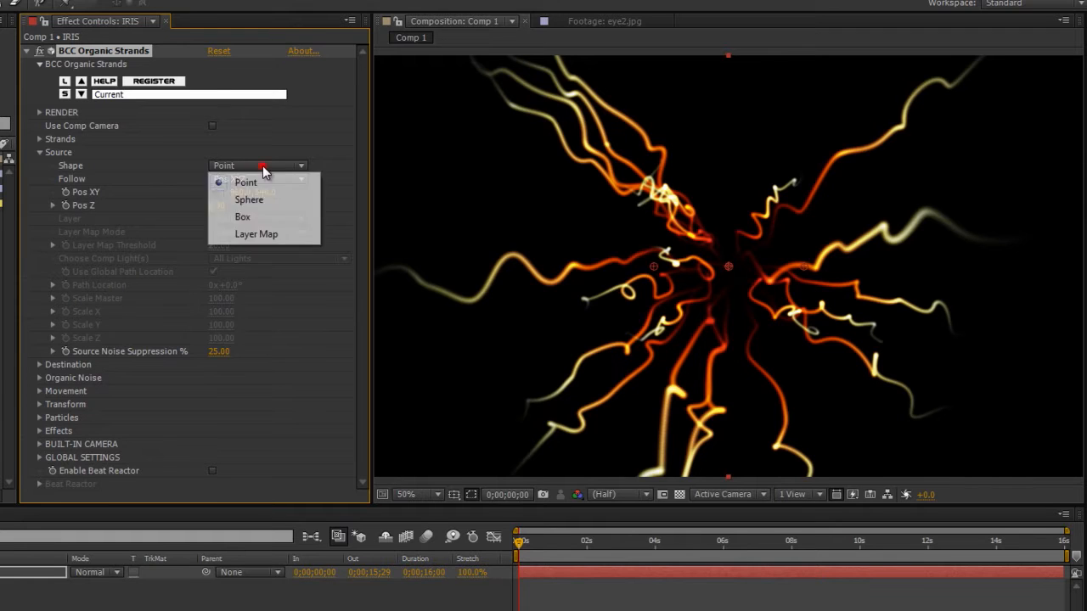
pyautogui.click(253, 197)
pyautogui.click(267, 171)
pyautogui.click(261, 182)
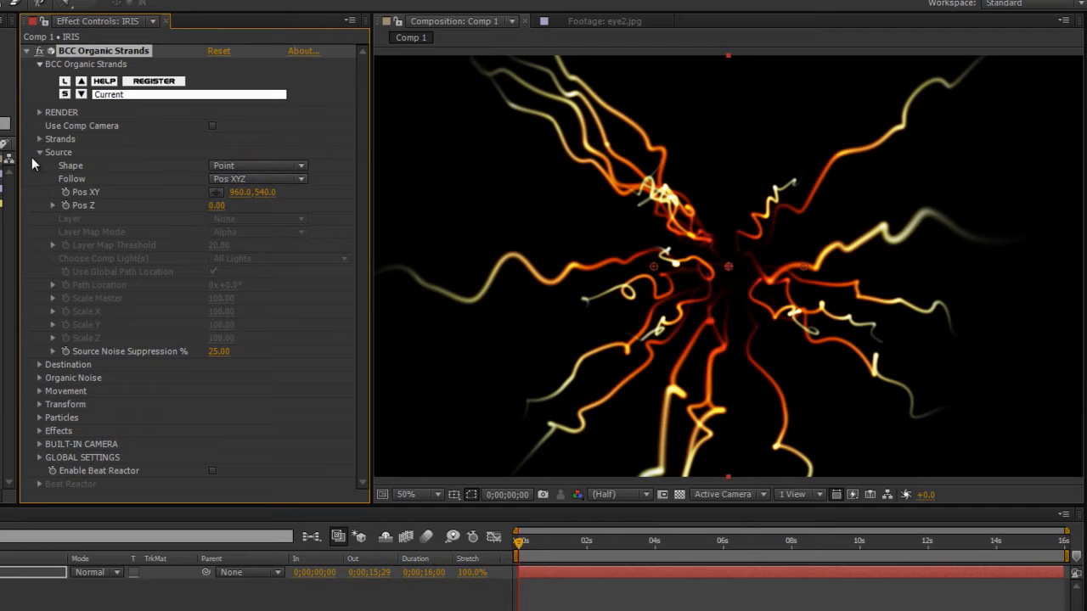
# Step: Change the Direction of the strands to Fan Outward in the Strands settings
pyautogui.click(39, 152)
pyautogui.click(39, 152)
pyautogui.click(39, 152)
pyautogui.click(39, 139)
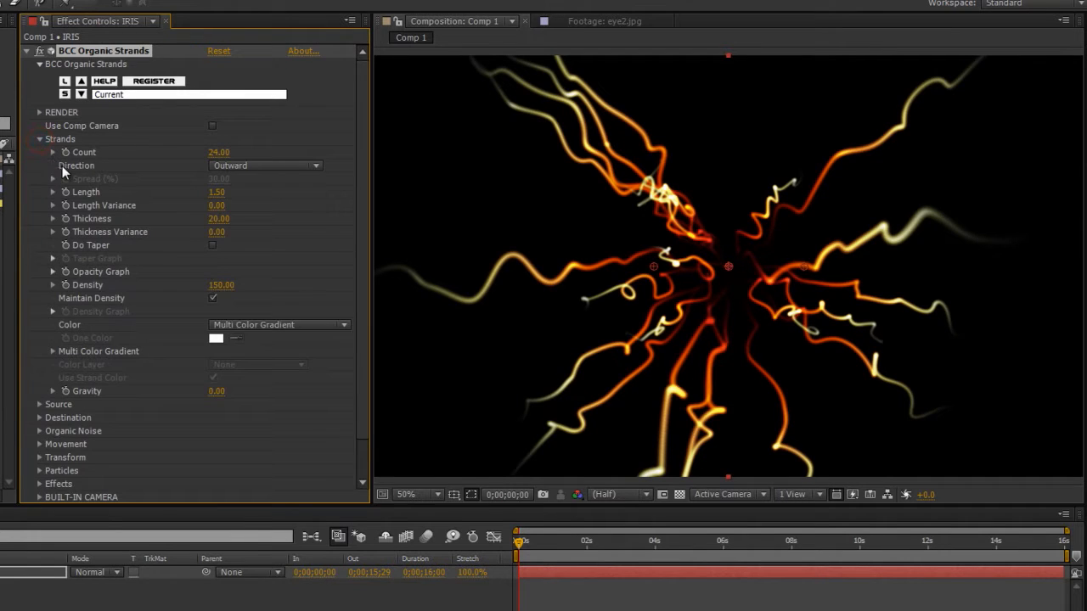
pyautogui.click(263, 166)
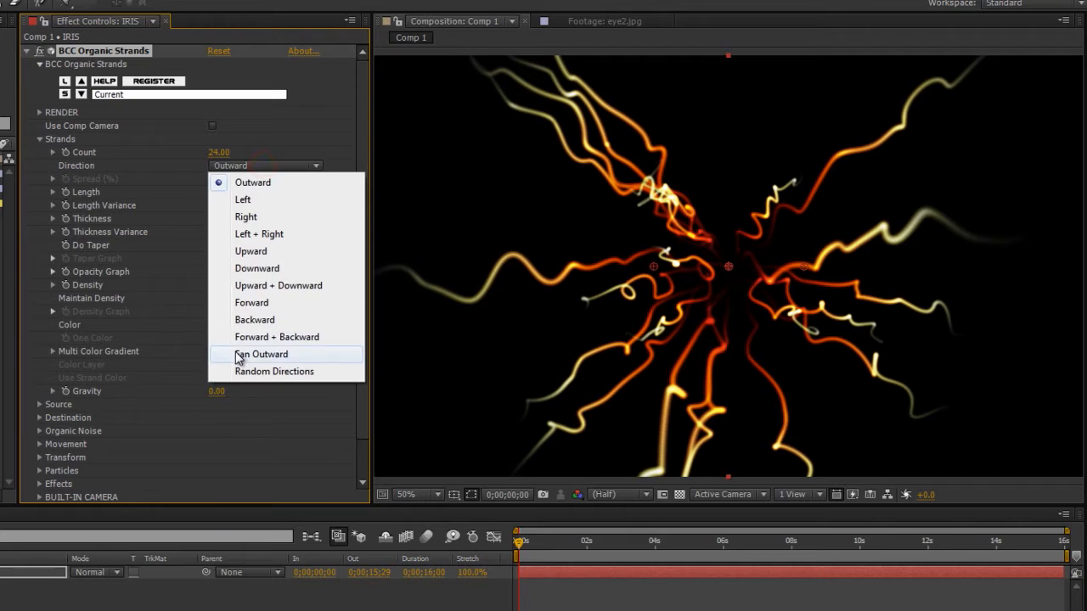
pyautogui.click(306, 358)
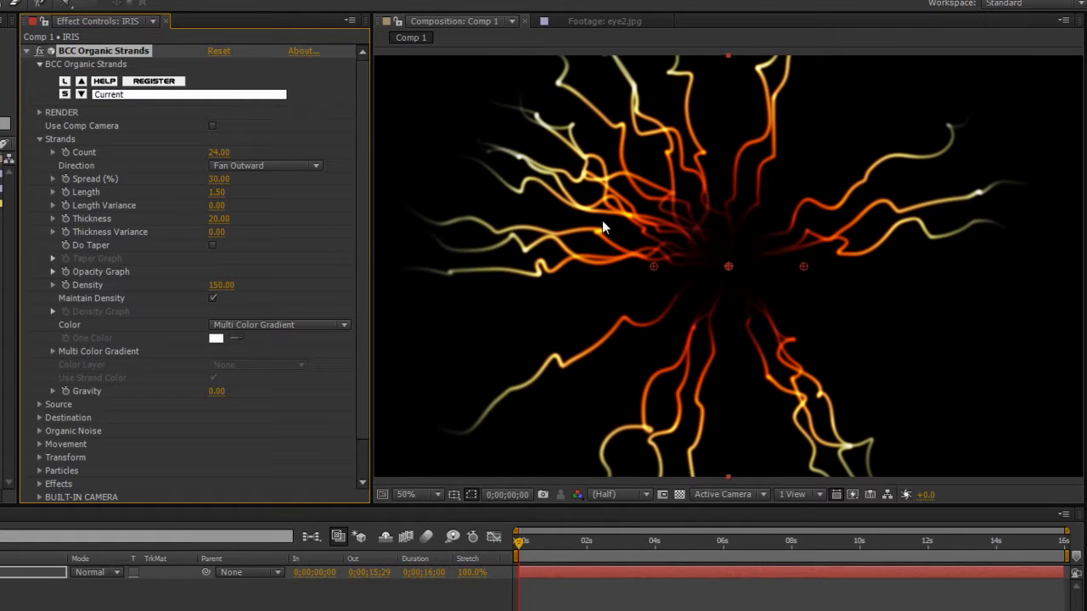
# Step: Raise the strand Count to 183 and inspect the denser pattern in the composition
pyautogui.moveTo(219, 152); pyautogui.dragTo(335, 145)
pyautogui.scroll(-2, 759, 277)
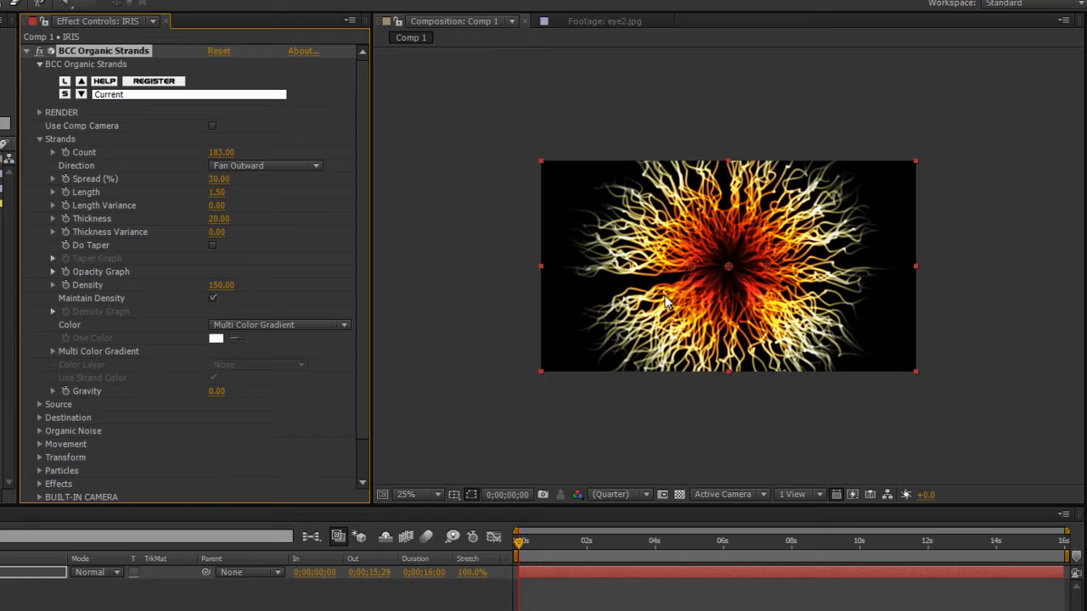
pyautogui.scroll(1, 746, 264)
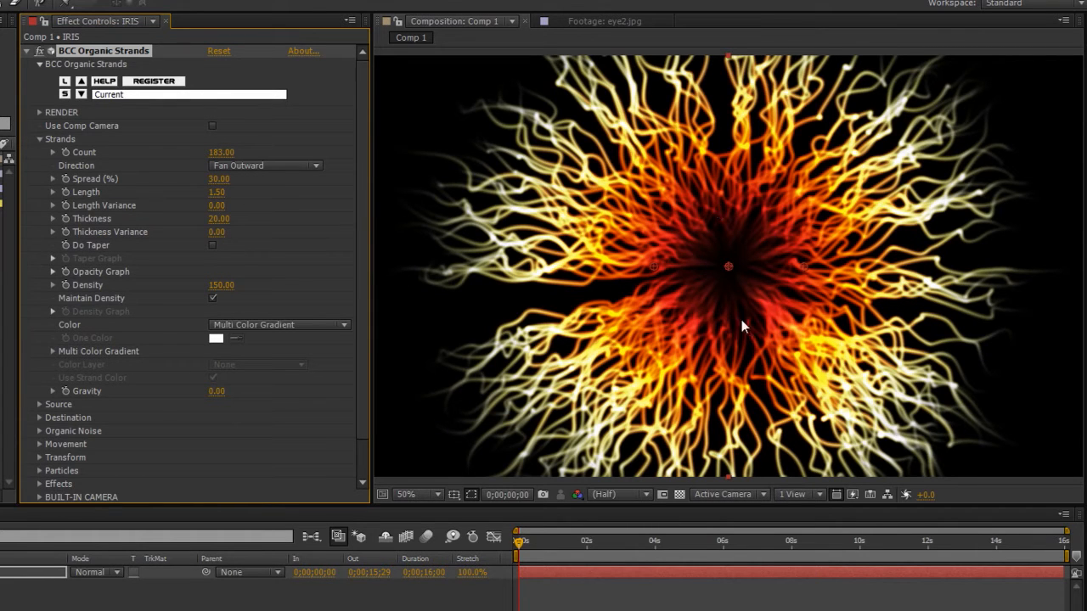
# Step: Try a shape with faded ends in the strands' Opacity Graph and set the graph to full opacity
pyautogui.click(52, 271)
pyautogui.moveTo(181, 298); pyautogui.dragTo(183, 296)
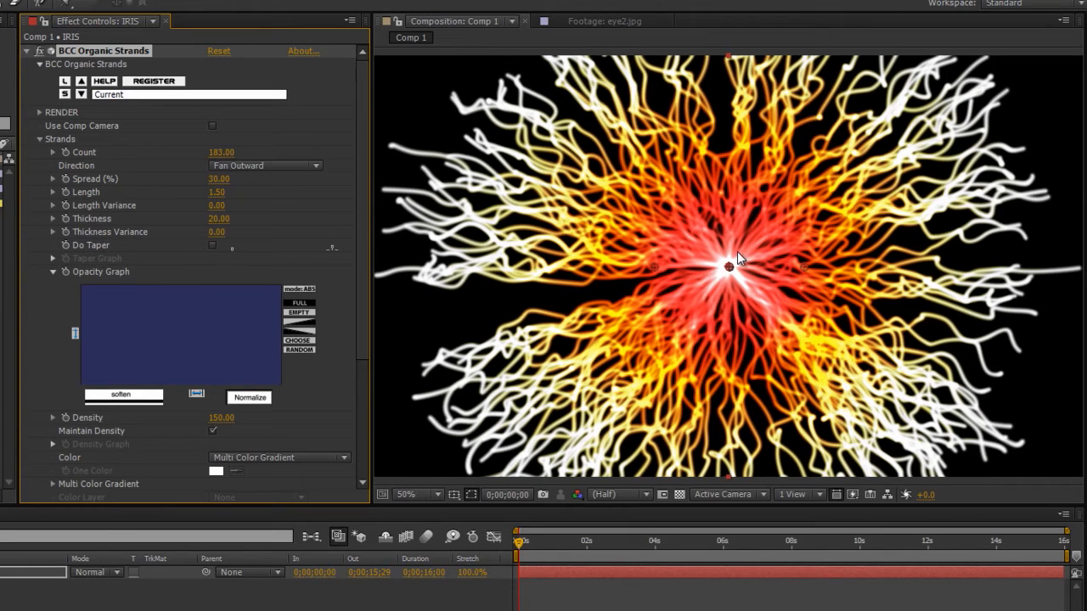
pyautogui.moveTo(165, 299)
pyautogui.mouseDown()
pyautogui.moveTo(46, 394)
pyautogui.moveTo(198, 280)
pyautogui.moveTo(319, 418)
pyautogui.mouseUp()
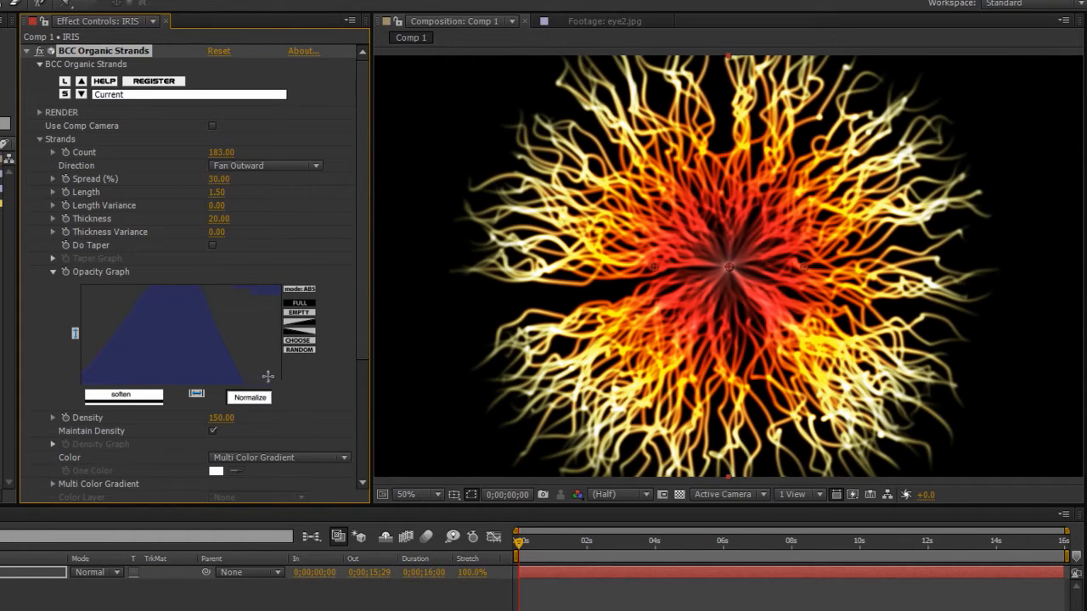
pyautogui.click(299, 303)
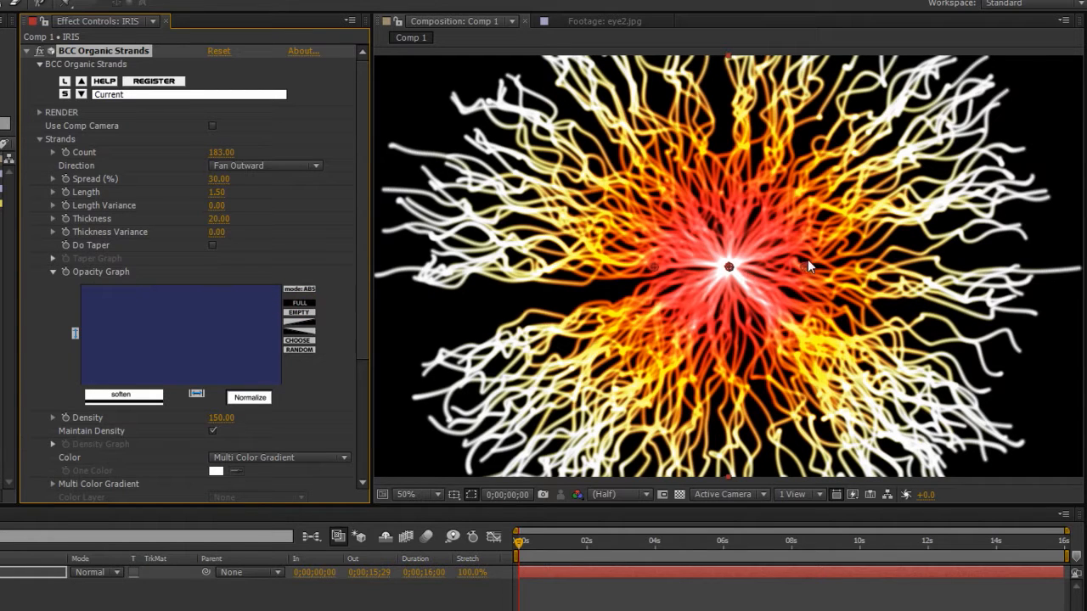
pyautogui.click(51, 272)
# Step: Shorten the strands to a Length of 0.71
pyautogui.scroll(-2, 673, 249)
pyautogui.scroll(2, 673, 250)
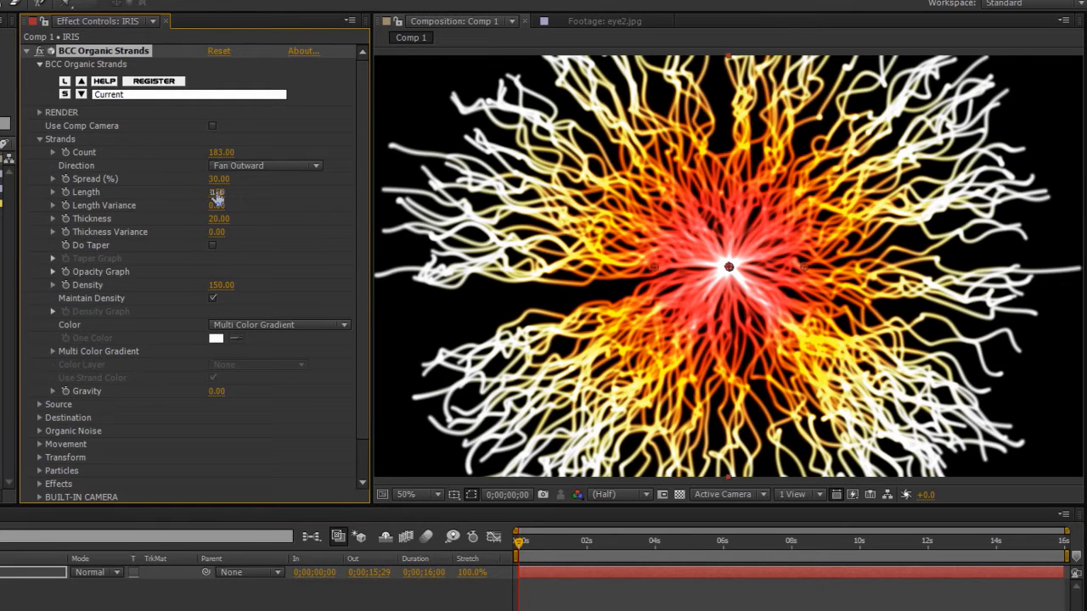
pyautogui.moveTo(217, 194); pyautogui.dragTo(158, 192)
pyautogui.moveTo(184, 198)
pyautogui.mouseDown()
pyautogui.moveTo(199, 193)
pyautogui.moveTo(188, 197)
pyautogui.mouseUp()
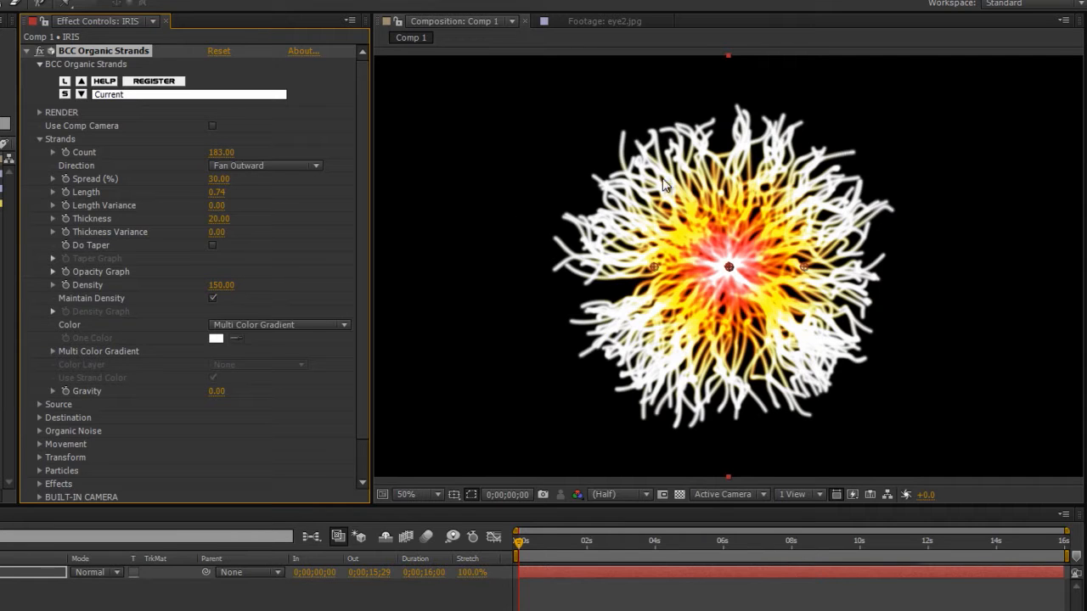
pyautogui.moveTo(218, 192); pyautogui.dragTo(223, 193)
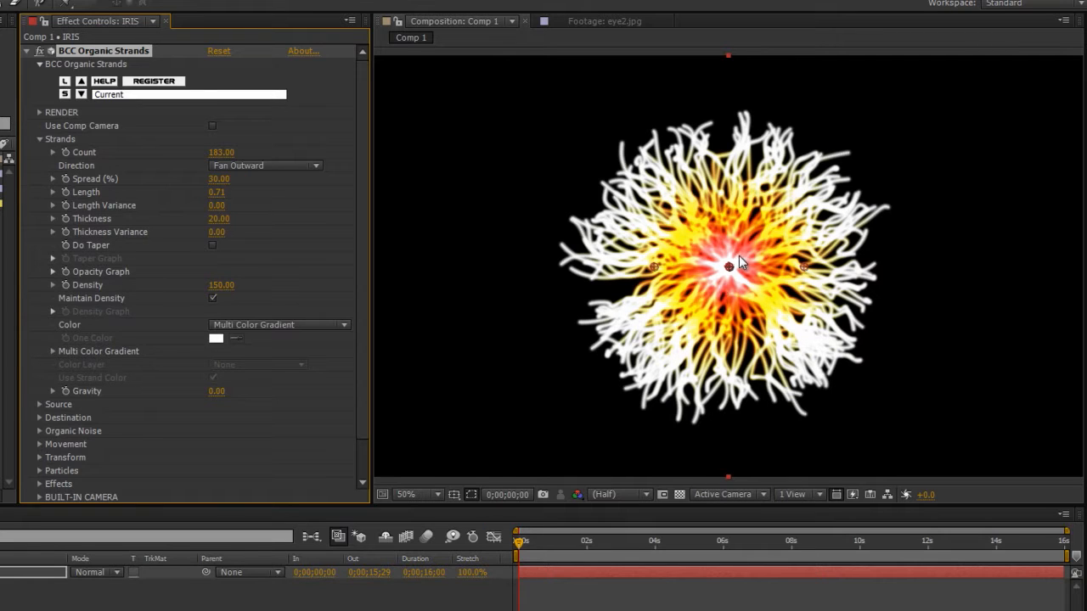
# Step: Set Move Progress to 16 in the Movement settings to open a pupil hole at the centre of the strands
pyautogui.scroll(-3, 123, 376)
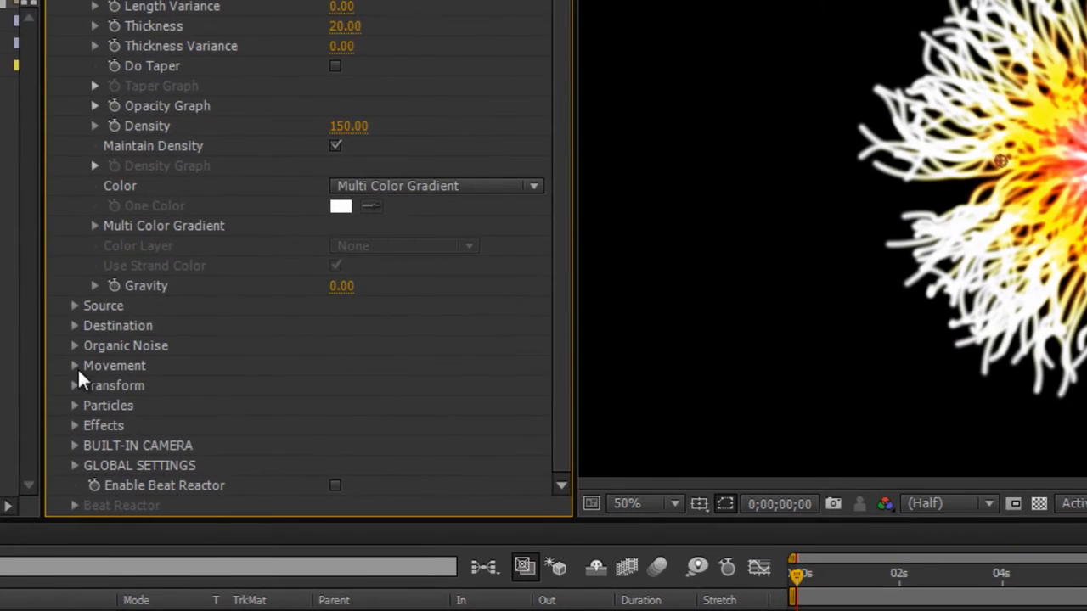
pyautogui.click(75, 366)
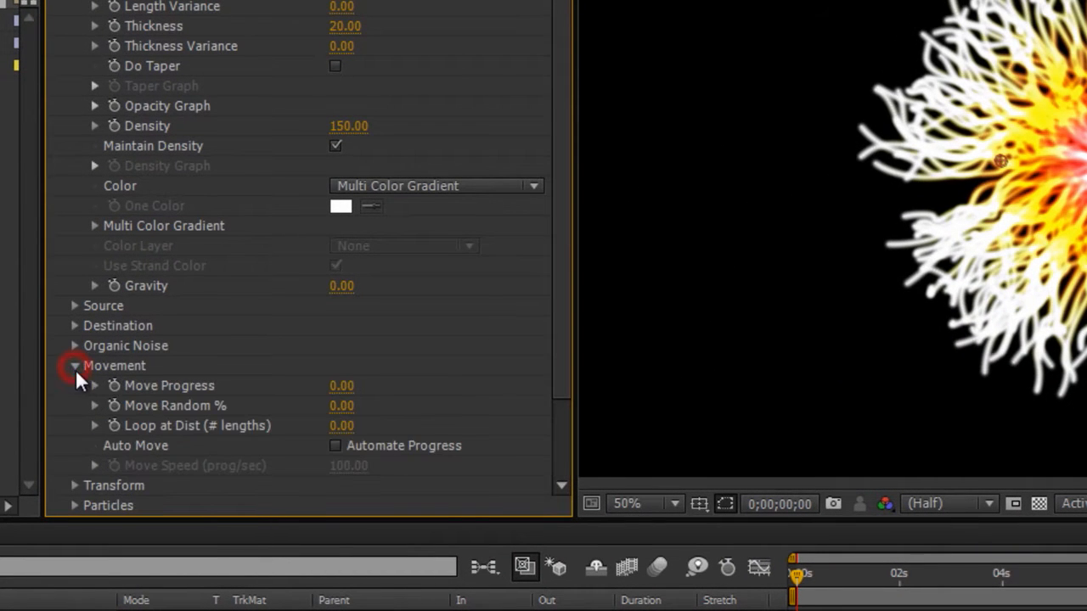
pyautogui.moveTo(341, 386); pyautogui.dragTo(452, 386)
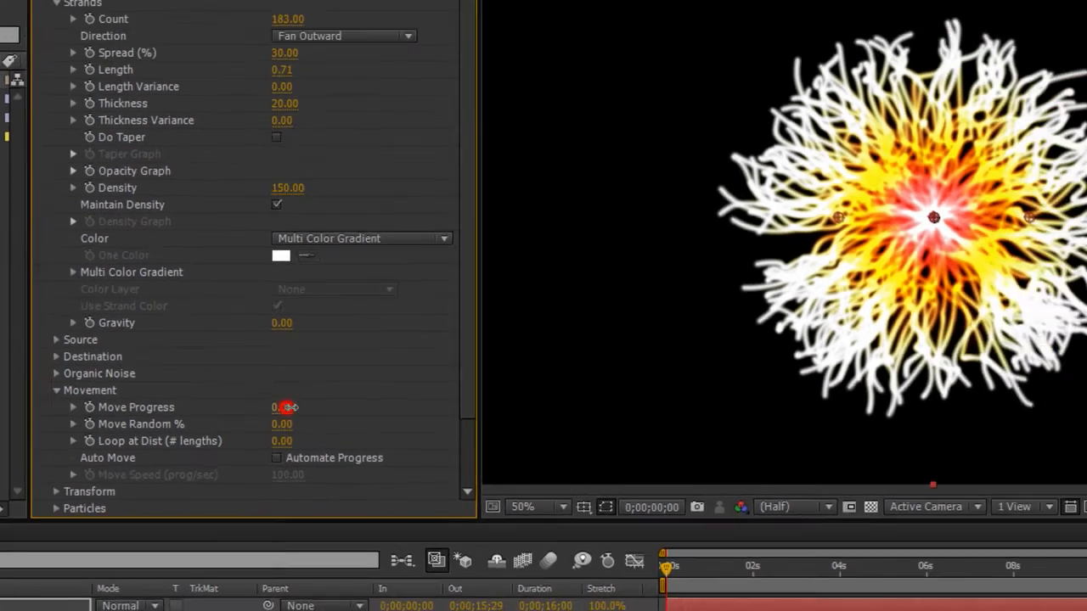
pyautogui.moveTo(298, 429); pyautogui.dragTo(346, 428)
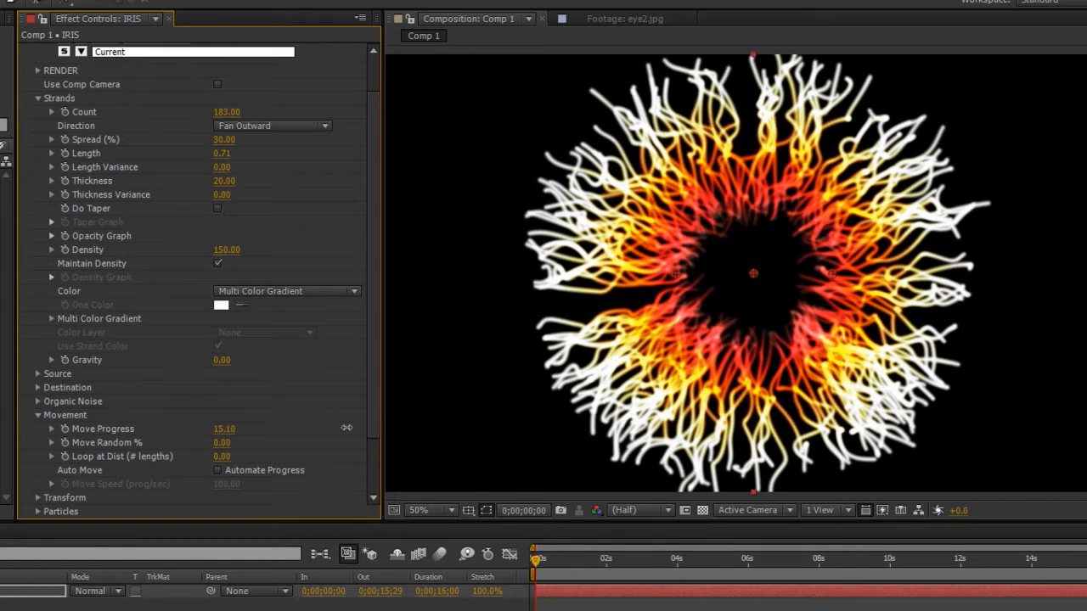
pyautogui.scroll(-2, 638, 203)
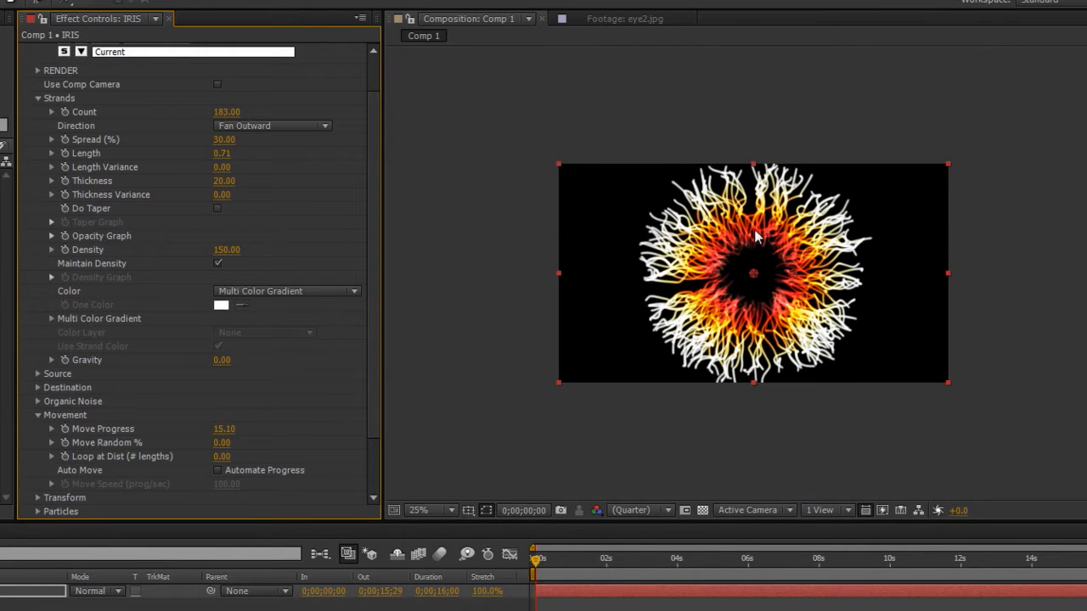
pyautogui.moveTo(219, 433); pyautogui.dragTo(229, 429)
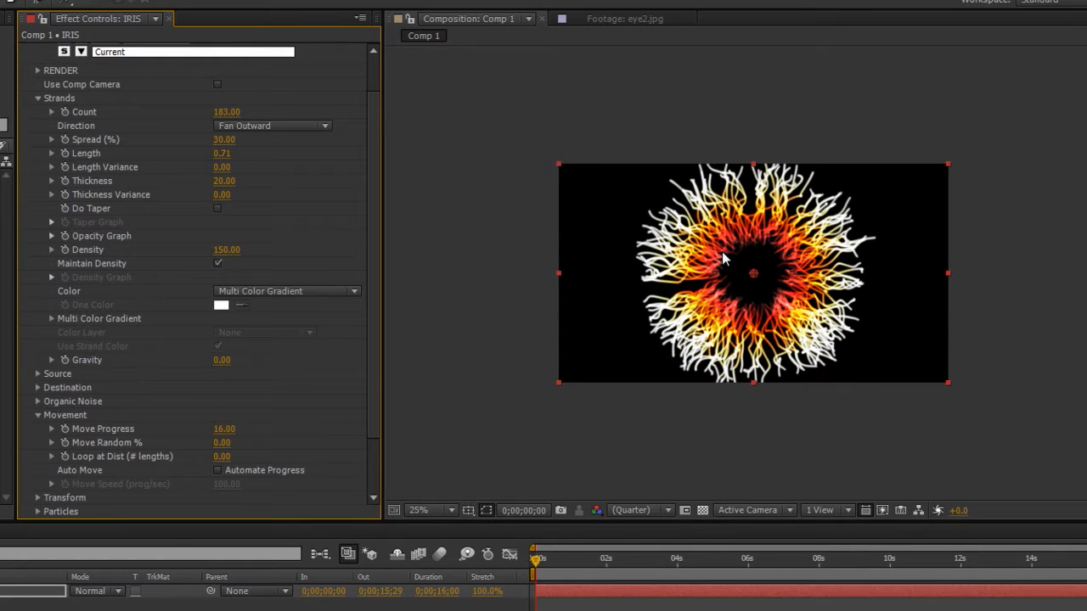
pyautogui.press('.')
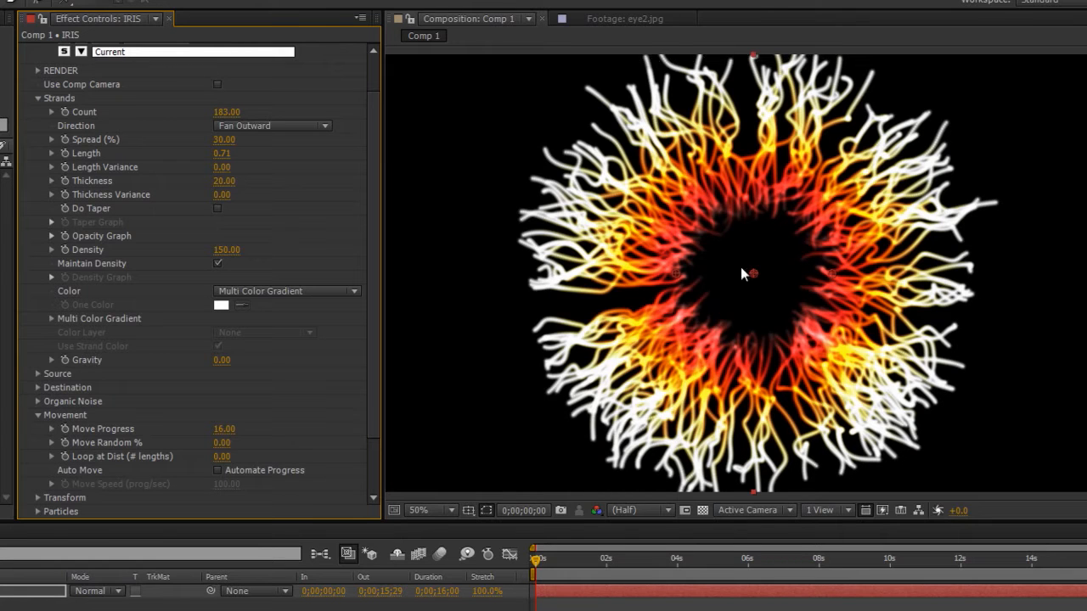
# Step: Reduce the strands' Length to 0.53 and their Spread to 0
pyautogui.scroll(2, 152, 259)
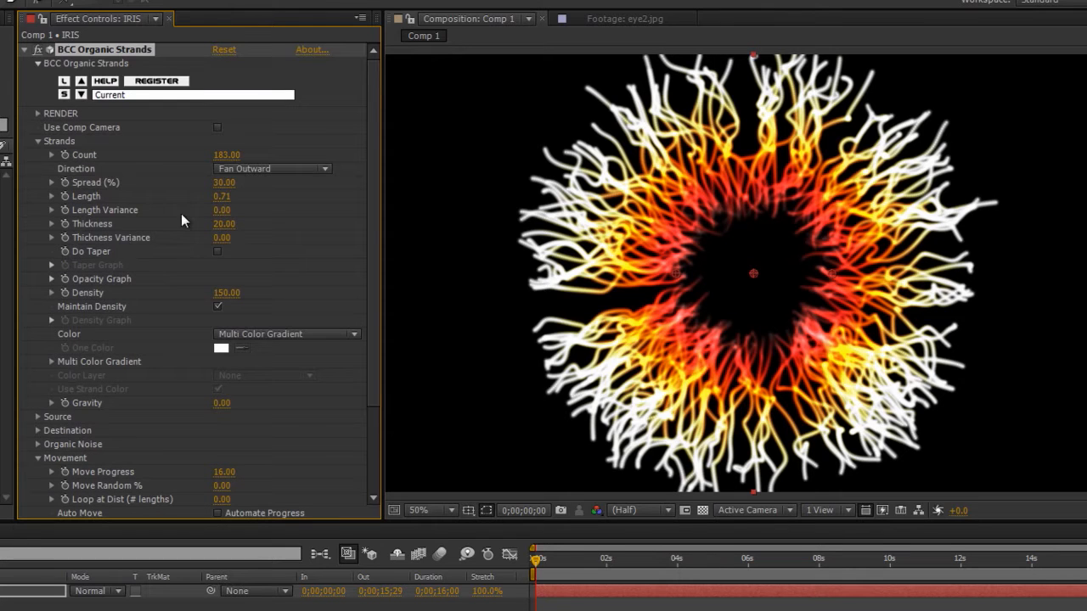
pyautogui.moveTo(220, 200); pyautogui.dragTo(204, 196)
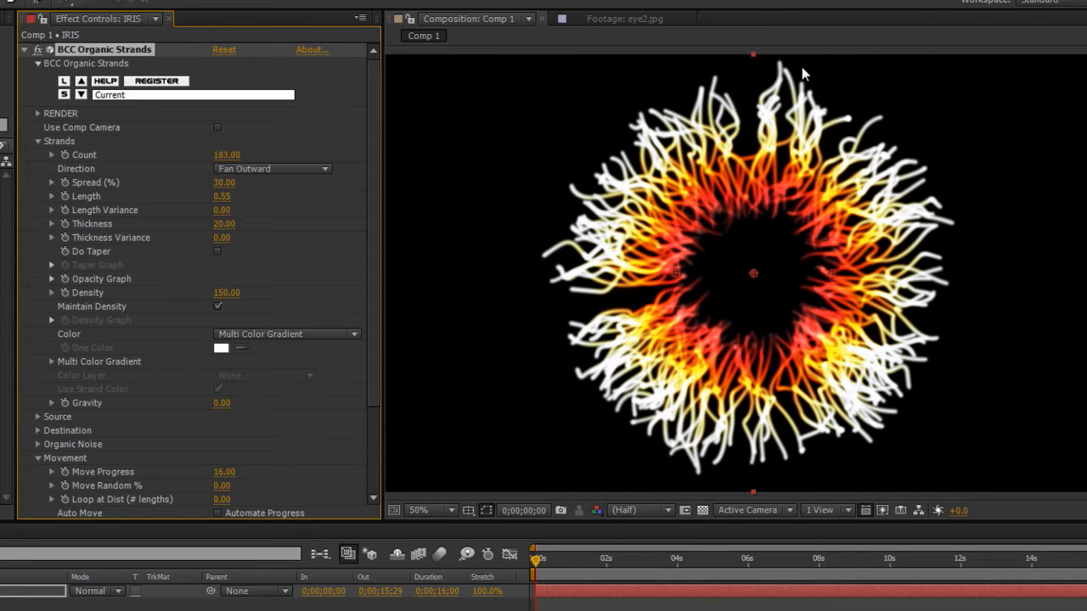
pyautogui.moveTo(220, 196); pyautogui.dragTo(119, 189)
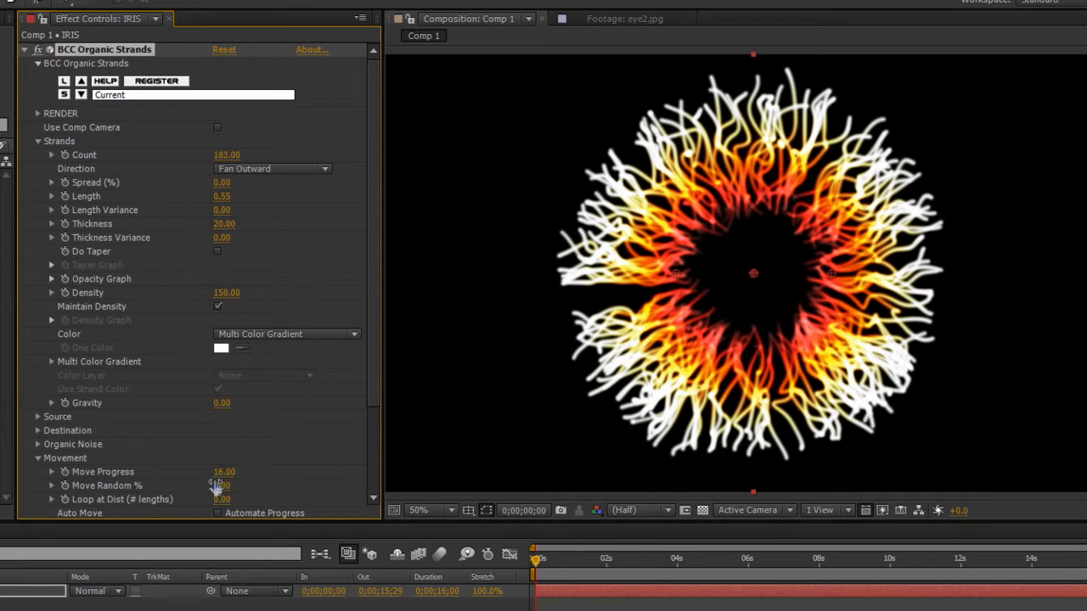
pyautogui.moveTo(221, 196); pyautogui.dragTo(222, 197)
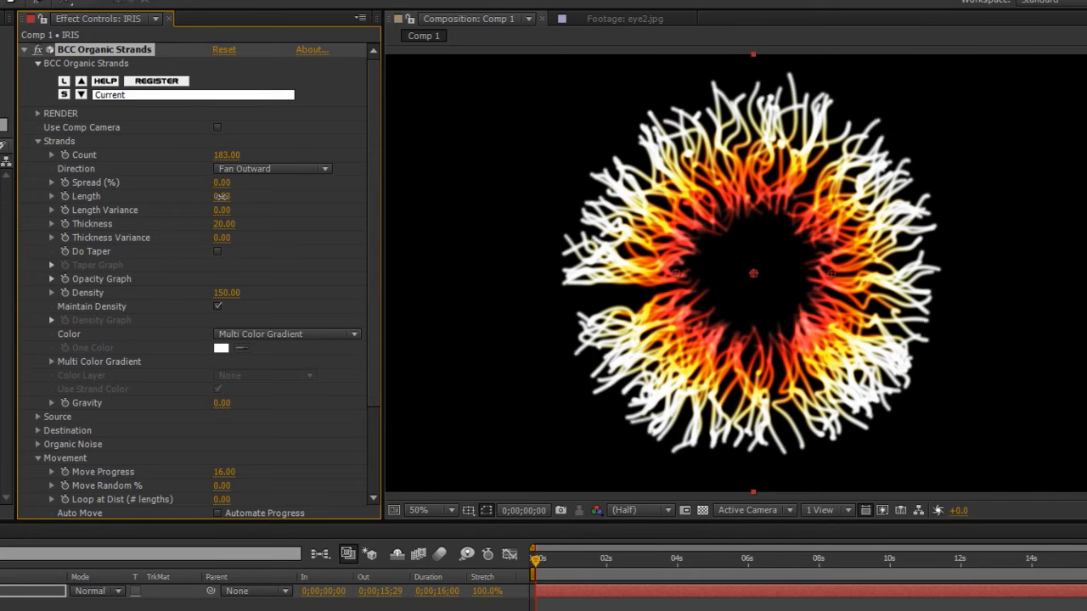
# Step: Test a Random Bend of 0 in the Organic Noise settings and set it to 250 for gently wavy strands
pyautogui.scroll(-3, 156, 388)
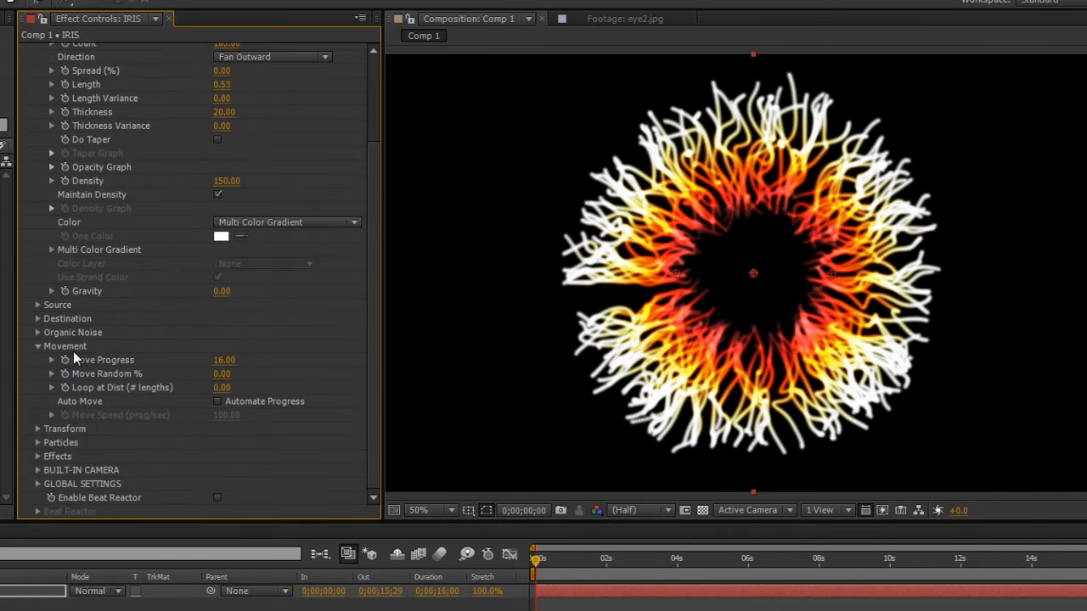
pyautogui.click(38, 332)
pyautogui.scroll(-3, 36, 333)
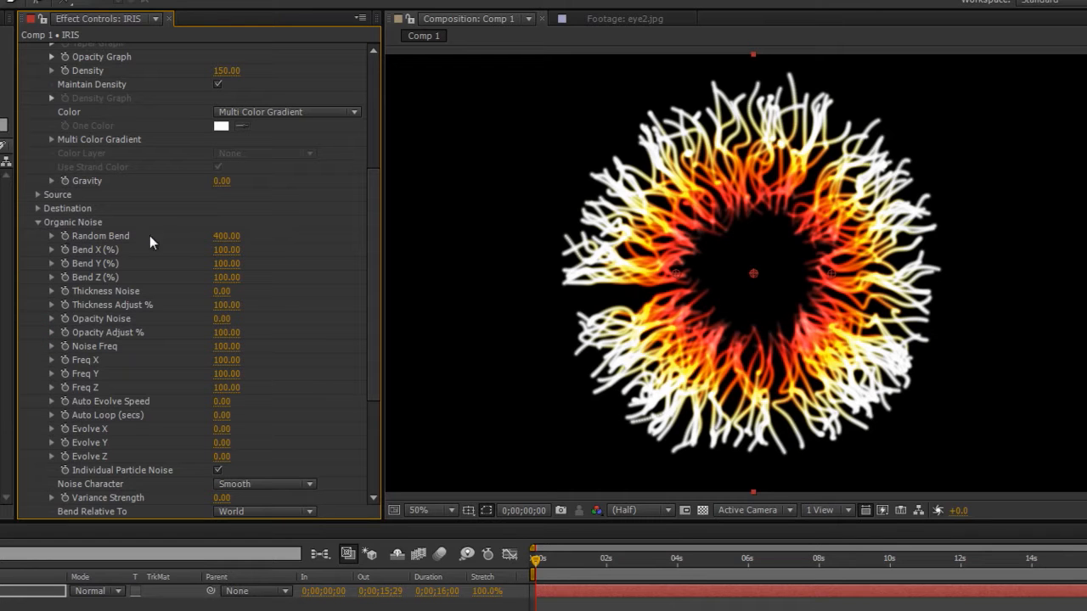
pyautogui.moveTo(227, 241); pyautogui.dragTo(60, 242)
pyautogui.click(226, 236)
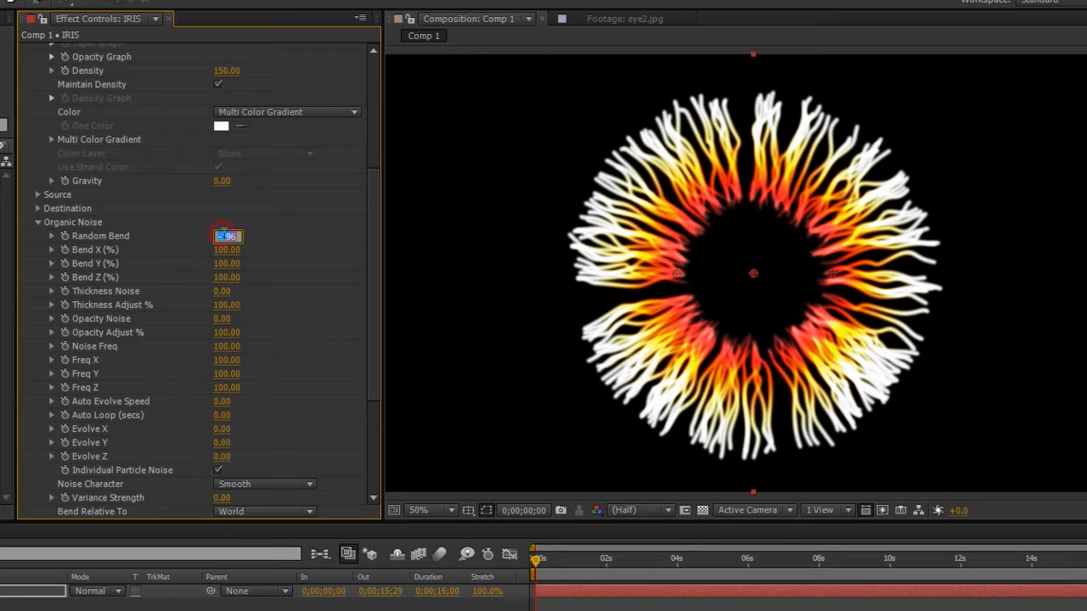
pyautogui.write('0')
pyautogui.press('Return')
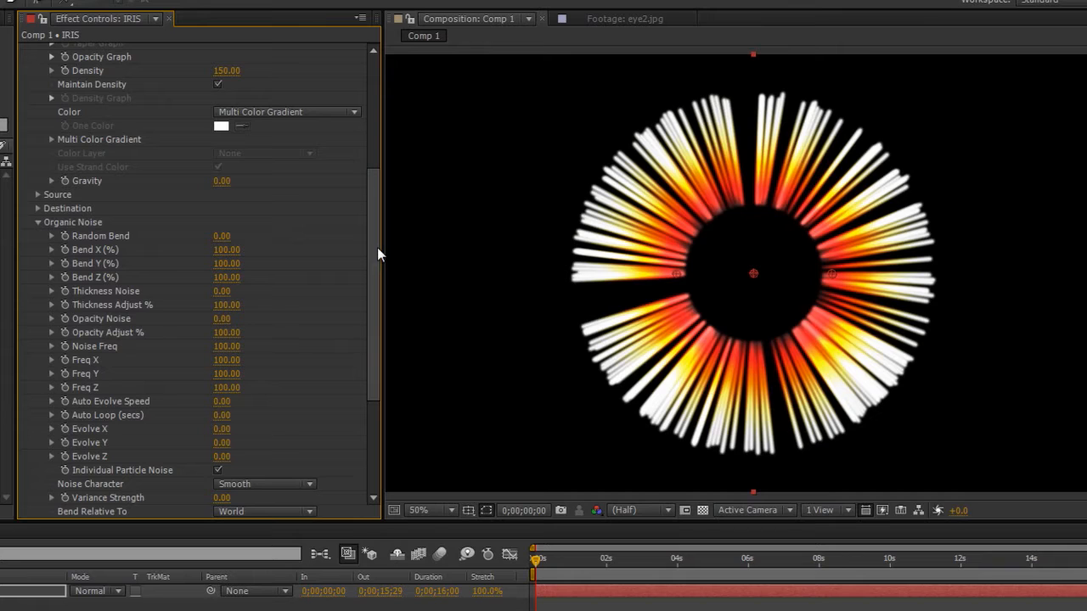
pyautogui.click(224, 236)
pyautogui.write('250')
pyautogui.press('Return')
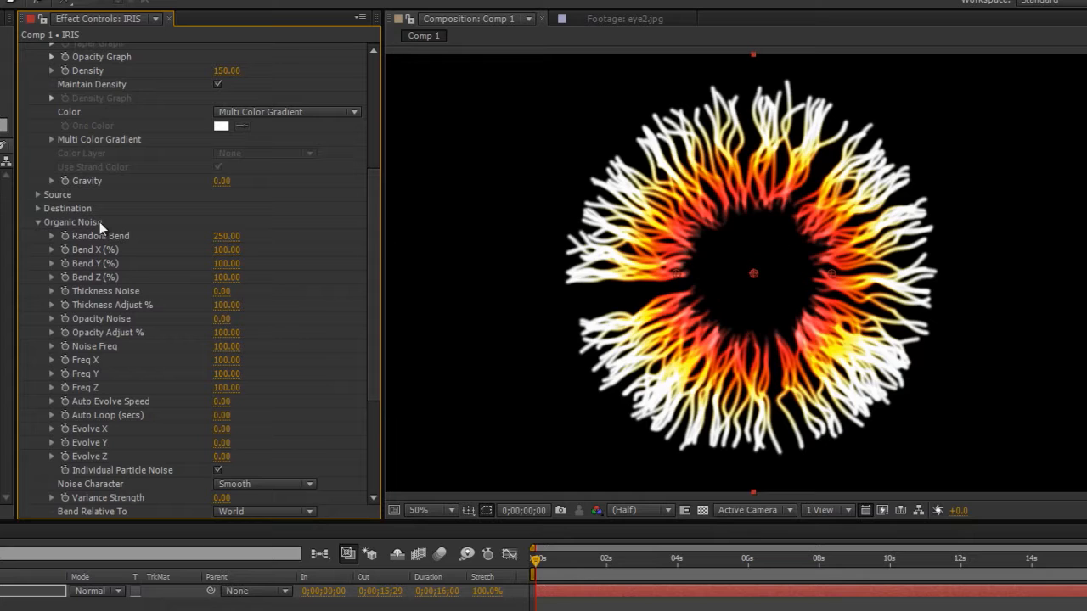
# Step: Set Source Noise Suppression to 97% in the Source settings, comparing the strands around the pupil with the eye2.jpg reference
pyautogui.click(38, 194)
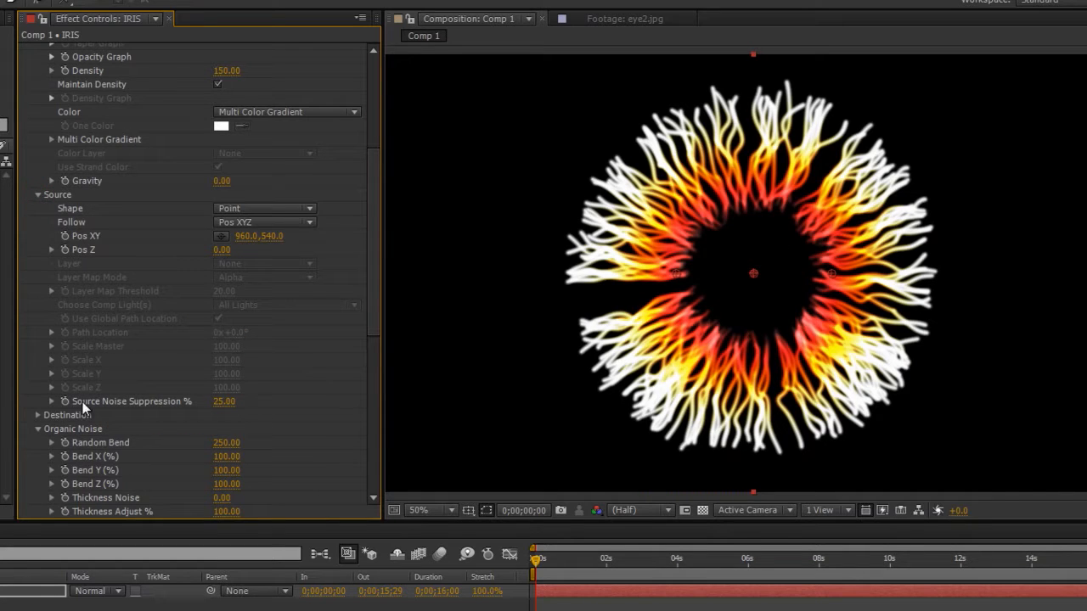
pyautogui.moveTo(222, 402); pyautogui.dragTo(279, 403)
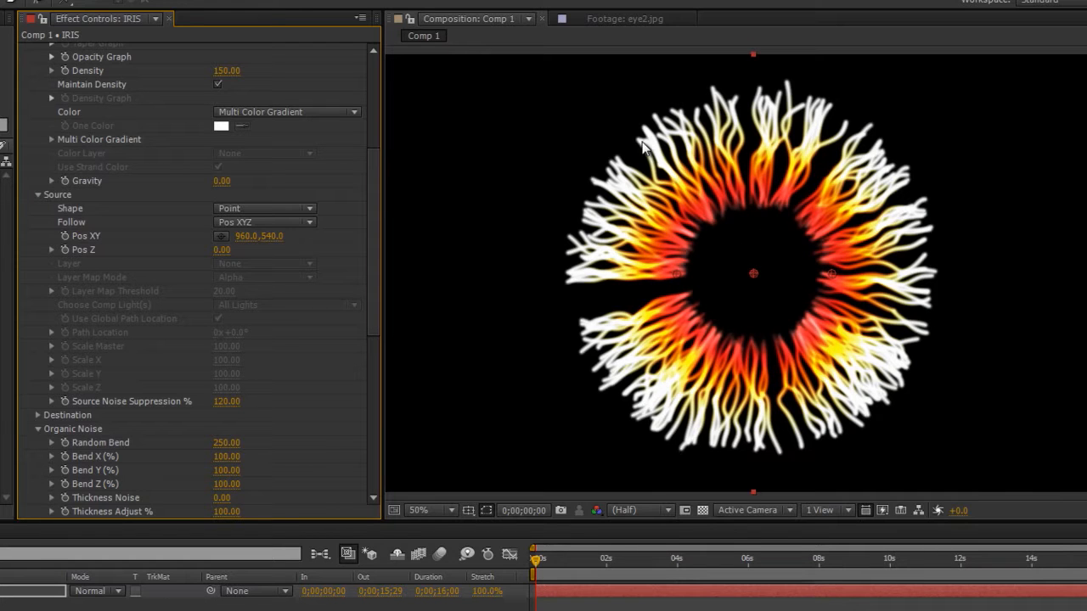
pyautogui.click(612, 22)
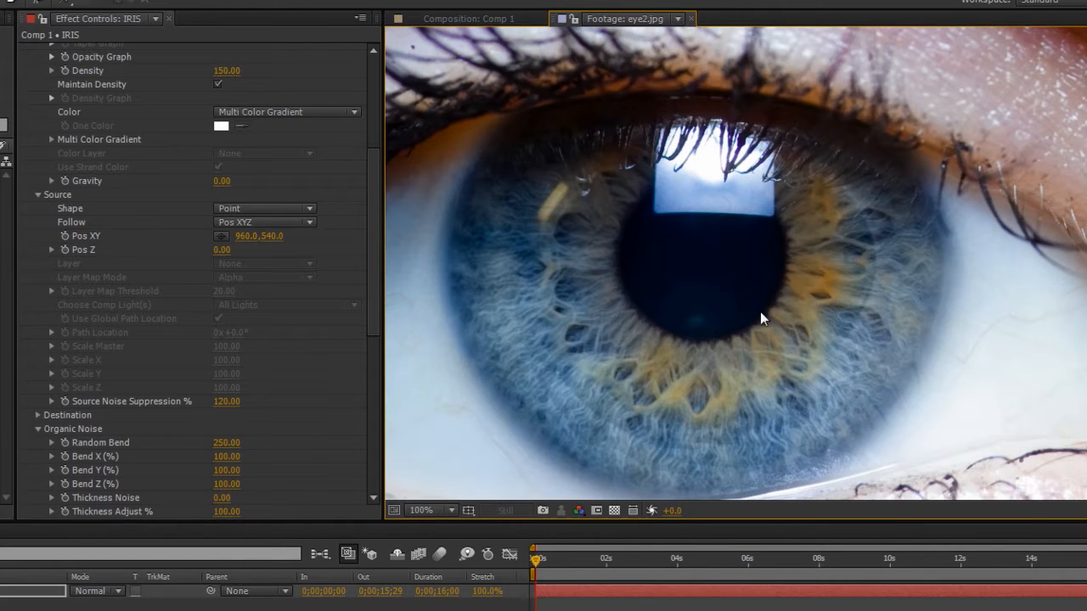
pyautogui.click(476, 20)
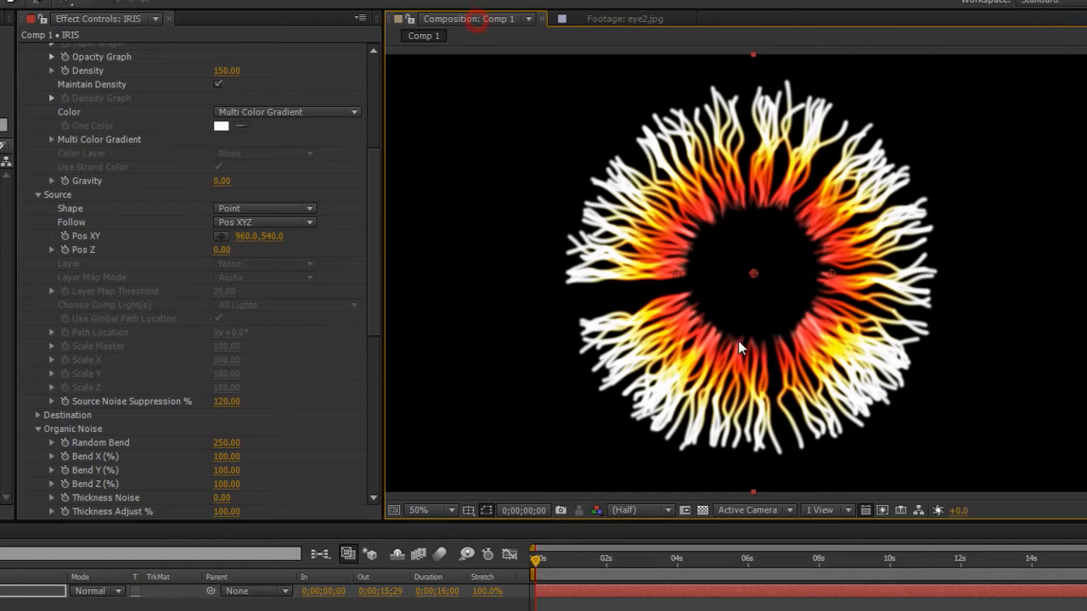
pyautogui.moveTo(221, 402); pyautogui.dragTo(202, 403)
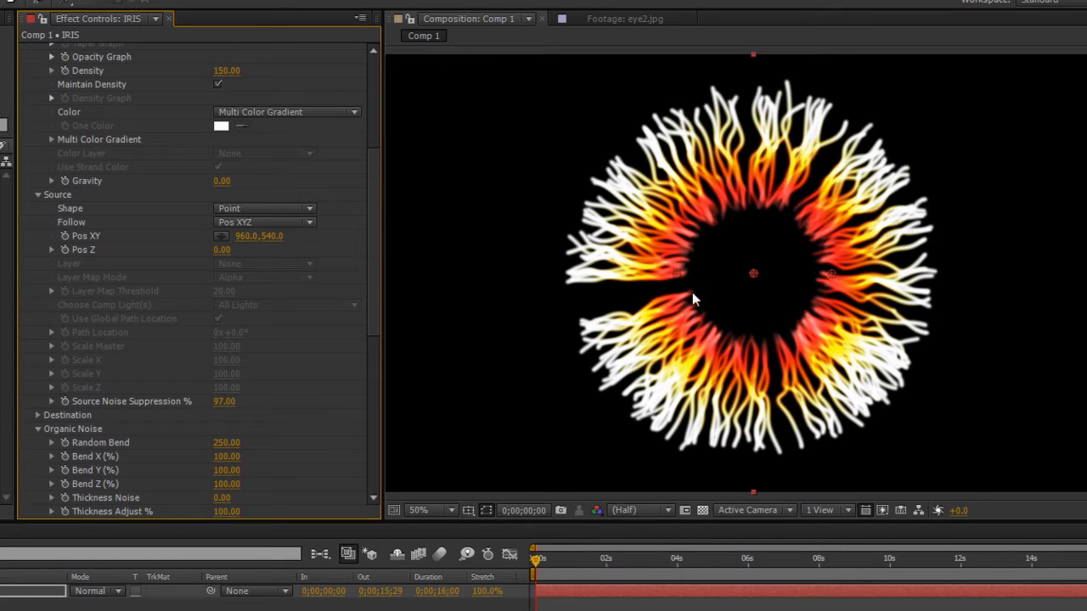
pyautogui.click(37, 195)
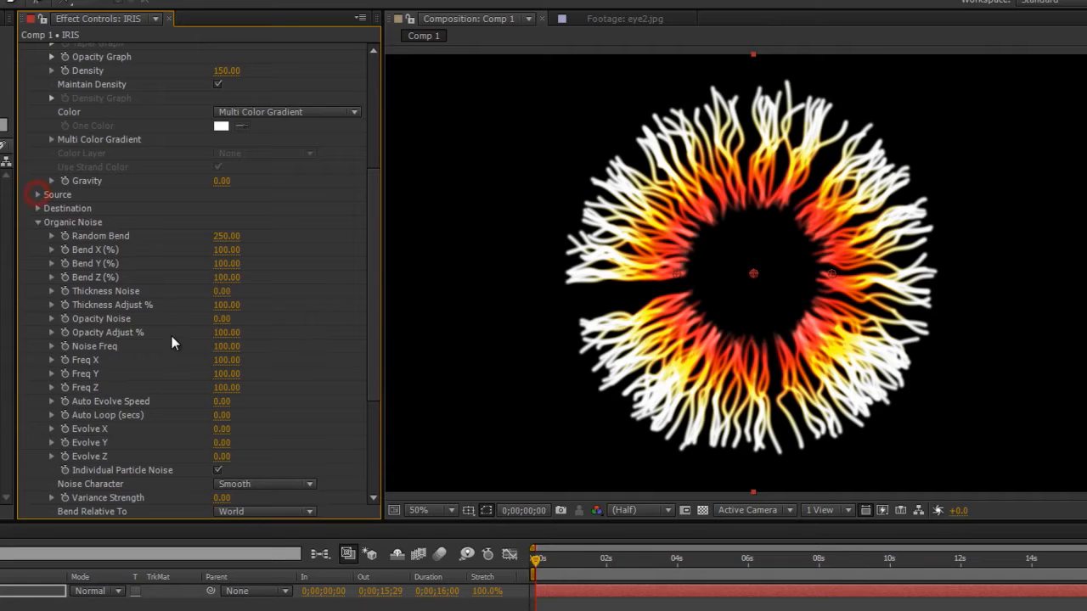
# Step: Reduce the strands' Thickness to 7 in the Strands settings
pyautogui.scroll(5, 162, 317)
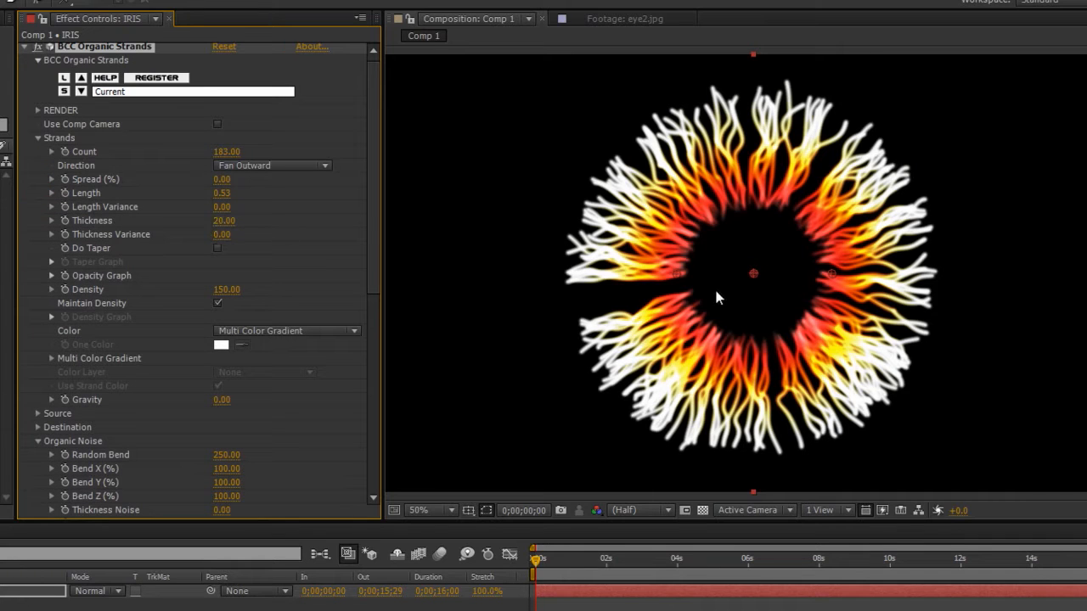
pyautogui.moveTo(231, 223)
pyautogui.mouseDown()
pyautogui.moveTo(206, 222)
pyautogui.moveTo(216, 228)
pyautogui.mouseUp()
pyautogui.scroll(1, 905, 393)
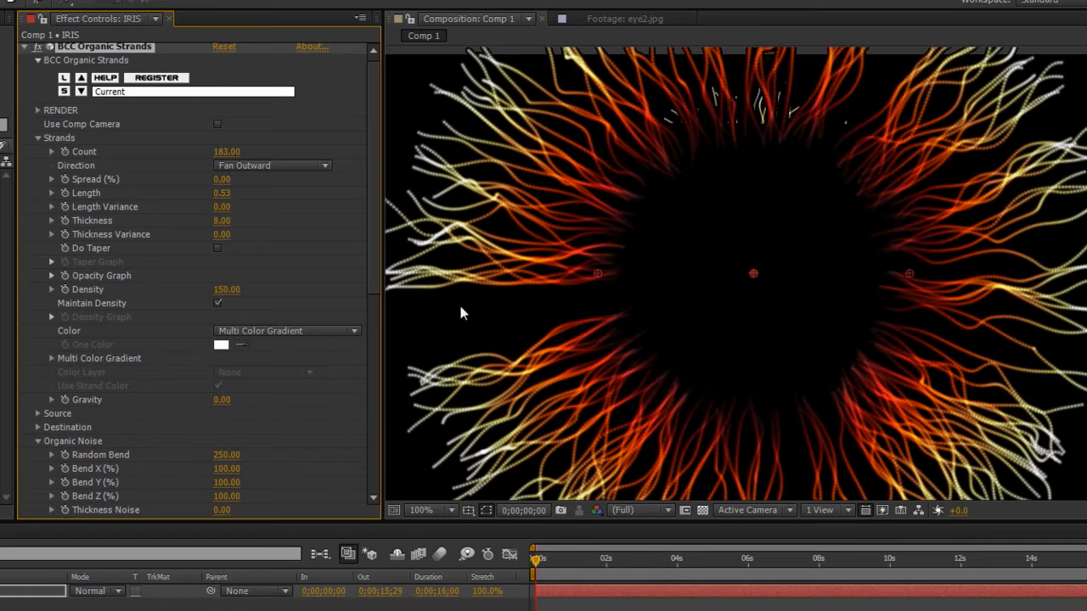
pyautogui.click(221, 222)
pyautogui.write('7')
pyautogui.press('Return')
# Step: Raise the strands' Density to 320 so the dotted strands look like continuous lines
pyautogui.scroll(1, 591, 312)
pyautogui.moveTo(500, 283); pyautogui.dragTo(784, 334)
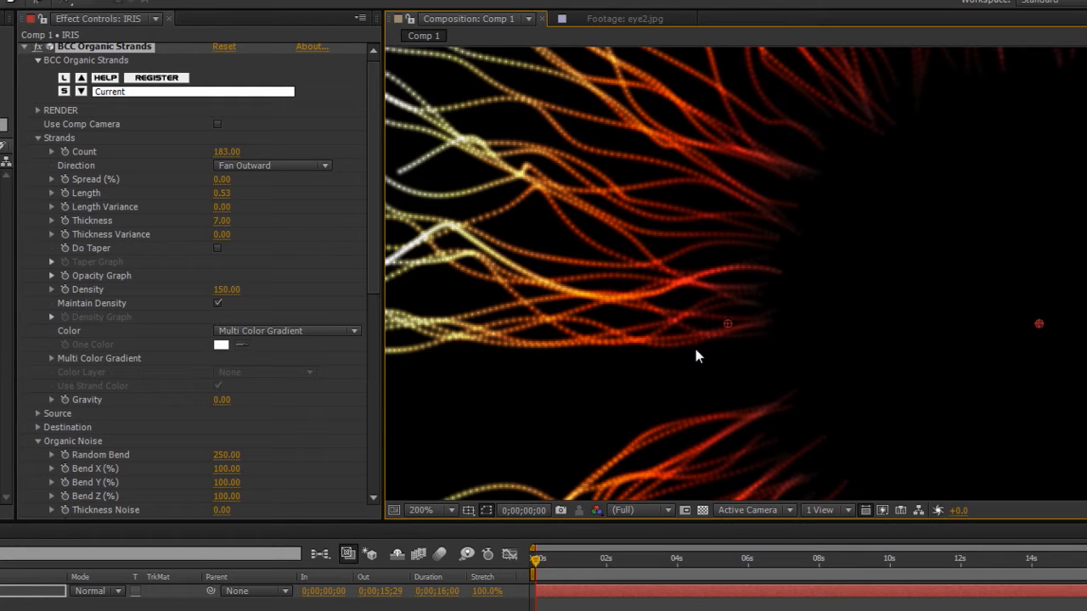
pyautogui.moveTo(227, 299); pyautogui.dragTo(255, 289)
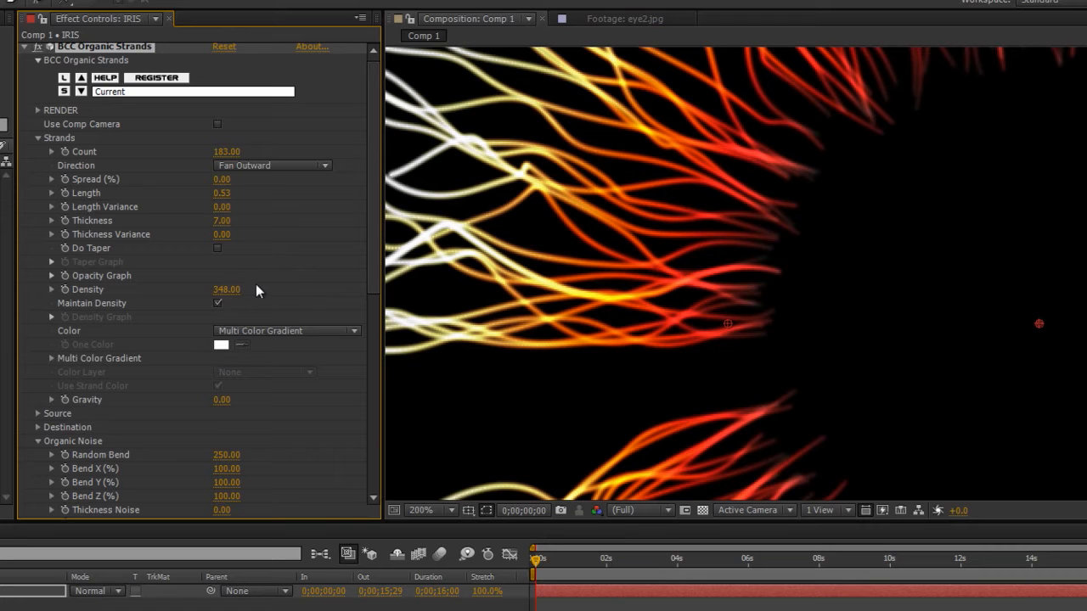
pyautogui.click(225, 291)
pyautogui.write('350')
pyautogui.press('Return')
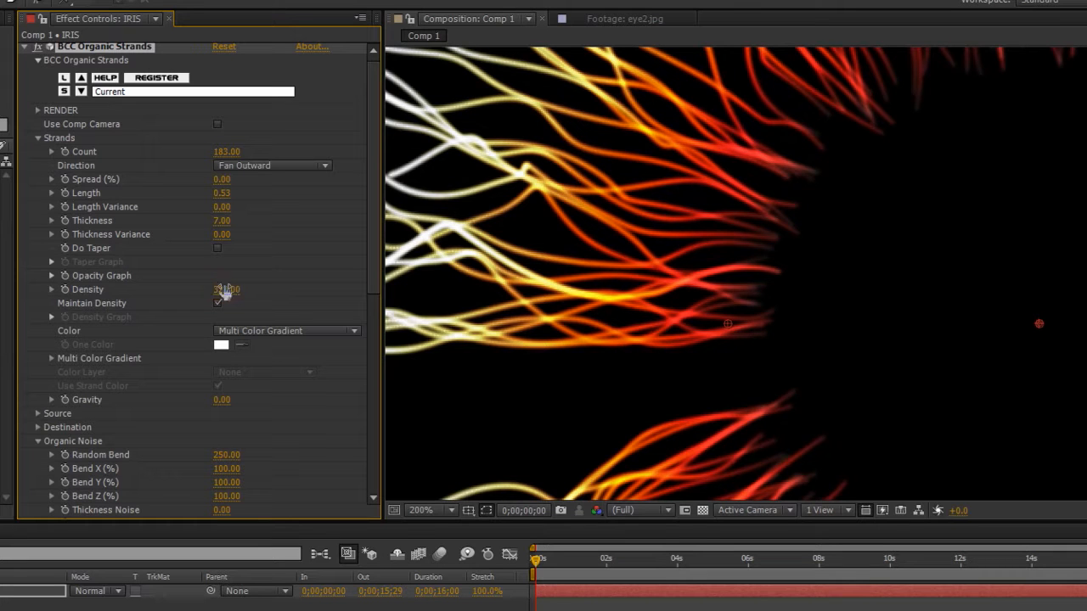
# Step: Try a strand Count of 1200 and view the whole iris
pyautogui.scroll(-1, 848, 333)
pyautogui.moveTo(852, 339); pyautogui.dragTo(742, 291)
pyautogui.scroll(-1, 730, 297)
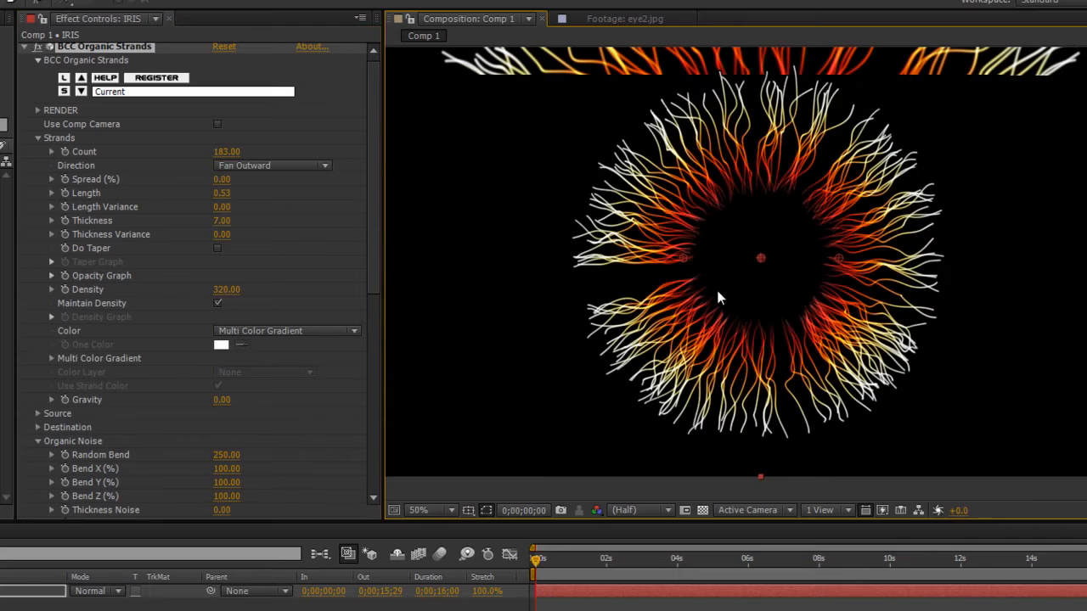
pyautogui.click(226, 152)
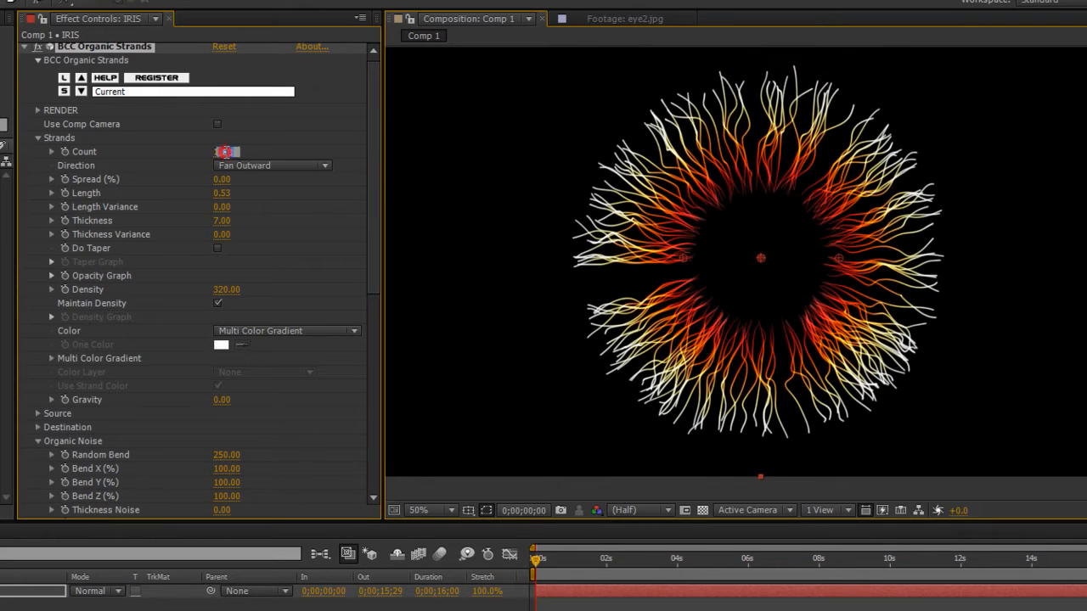
pyautogui.write('1200')
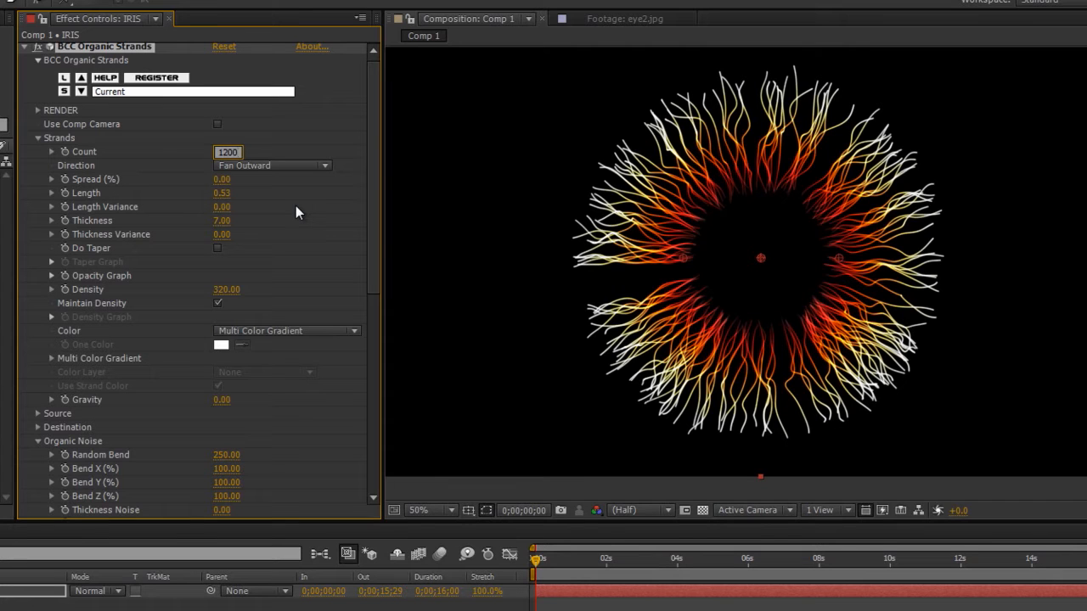
pyautogui.press('Return')
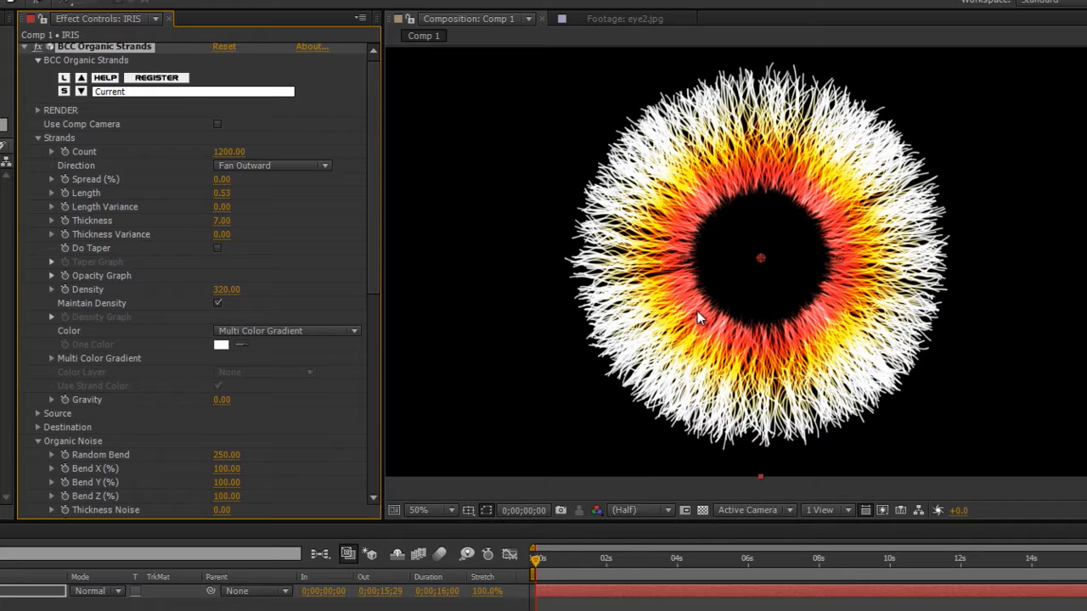
# Step: Set the strand Count to 600 and view the strands around the pupil up close
pyautogui.scroll(1, 677, 311)
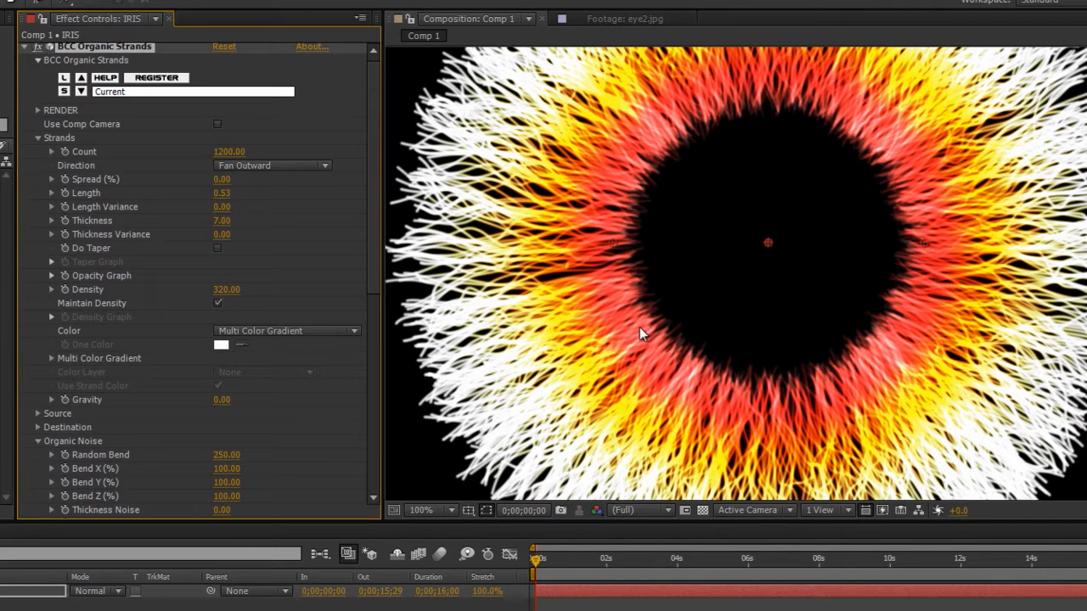
pyautogui.click(228, 151)
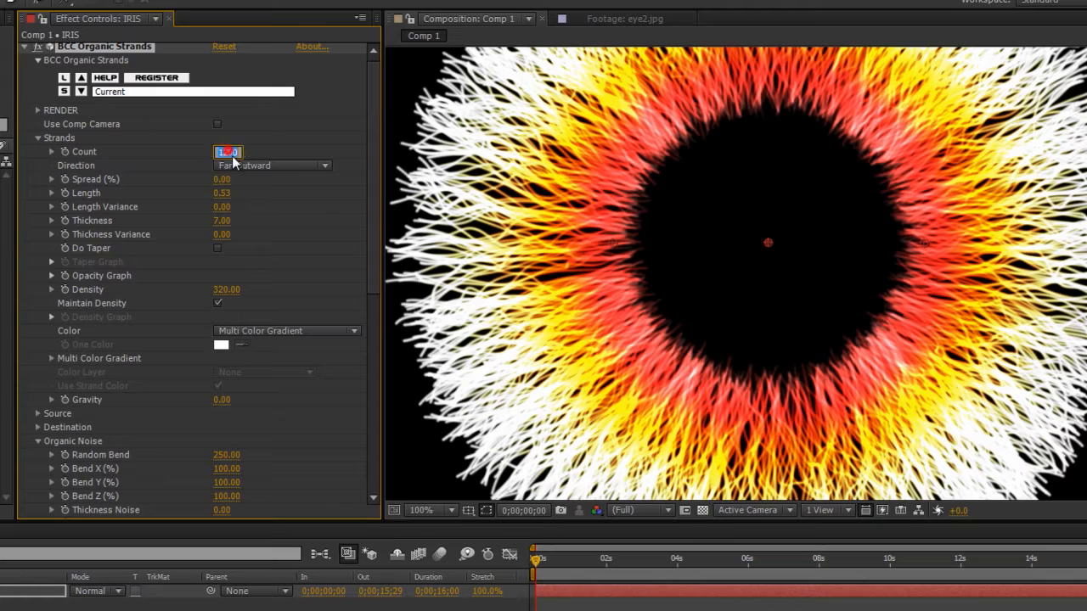
pyautogui.write('600')
pyautogui.press('Return')
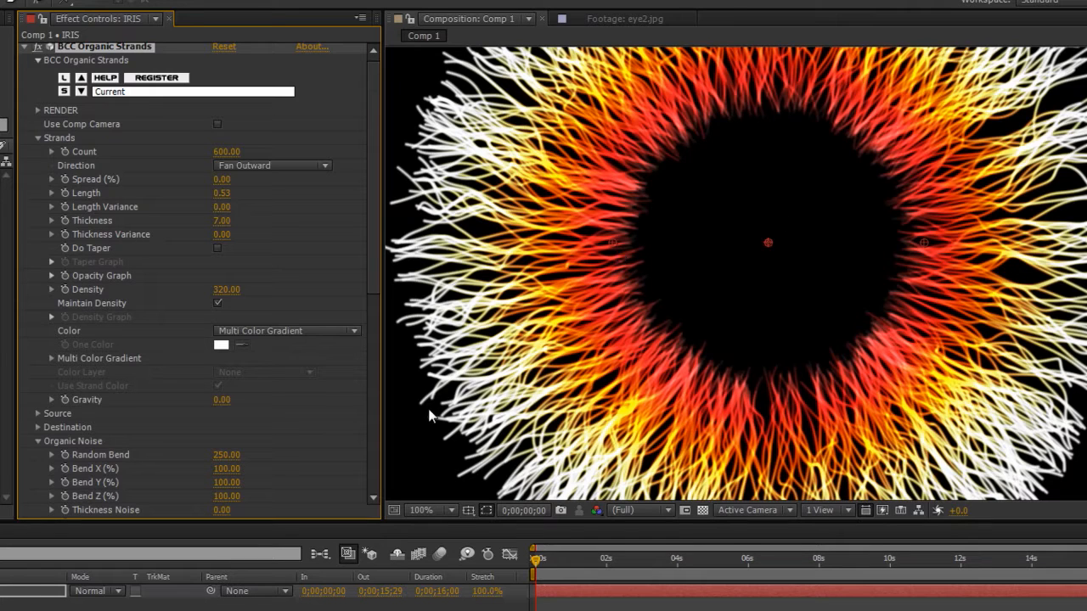
# Step: Try colouring the strands with the One Color option in a dark red
pyautogui.click(136, 340)
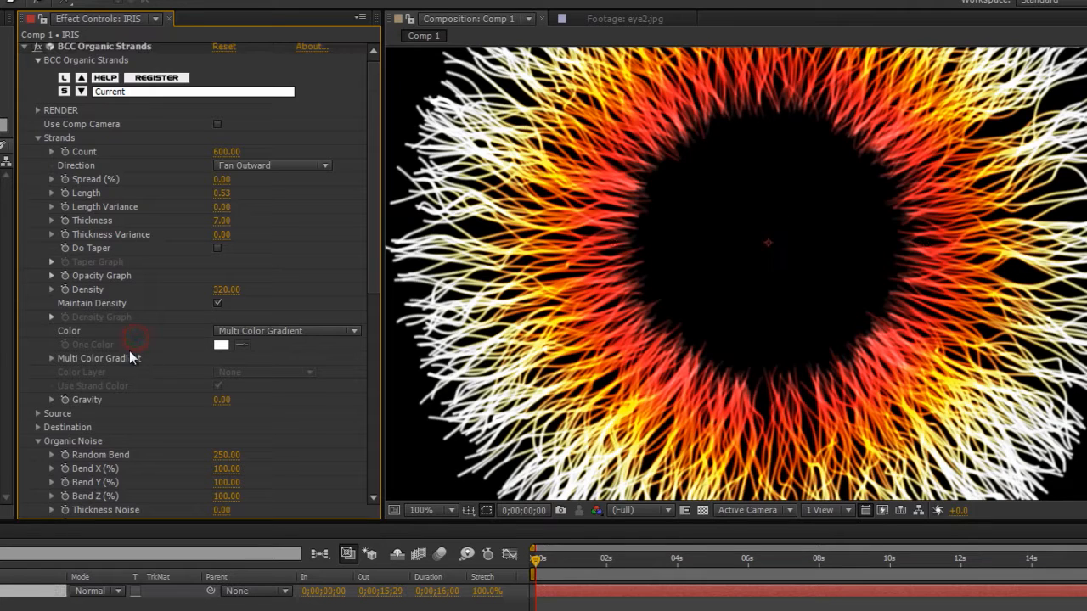
pyautogui.click(251, 330)
pyautogui.click(244, 347)
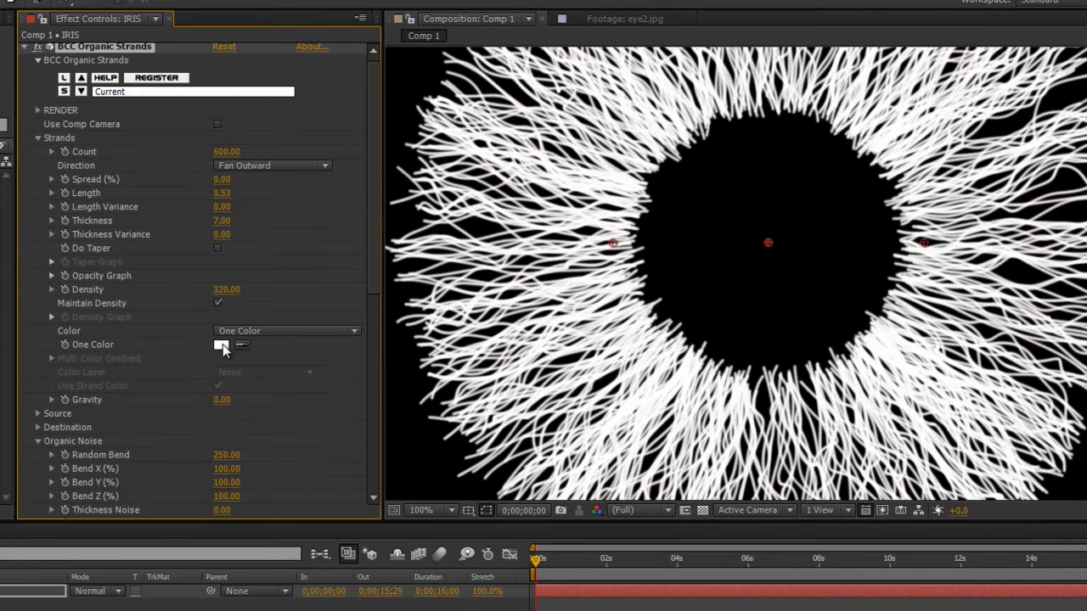
pyautogui.click(221, 348)
pyautogui.click(204, 268)
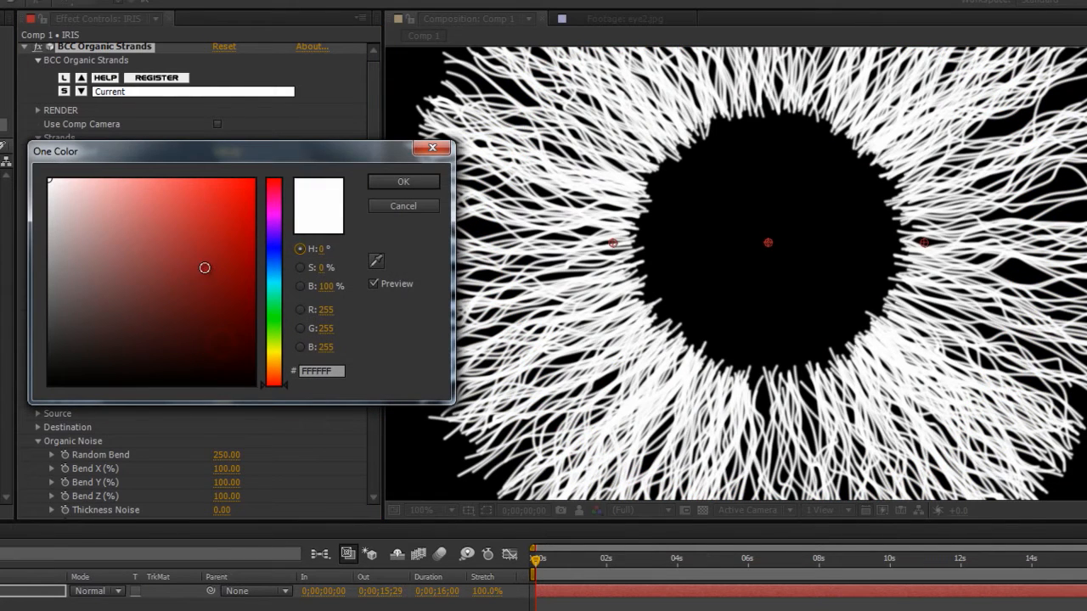
pyautogui.click(409, 186)
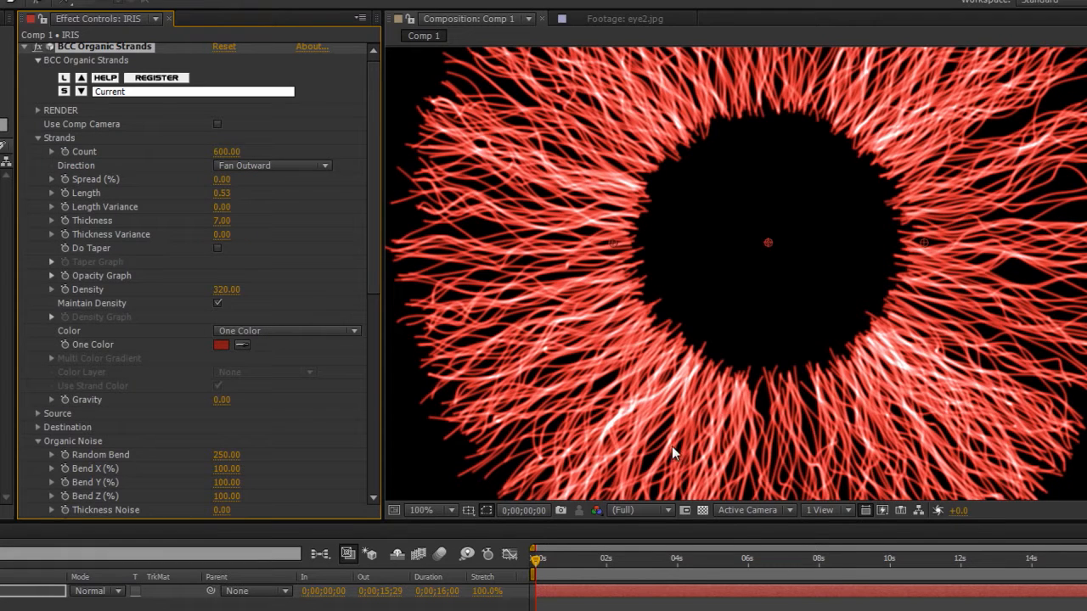
# Step: Set the Transfer Mode to Screen in the Particles settings for softer blending where strands overlap
pyautogui.scroll(-8, 137, 414)
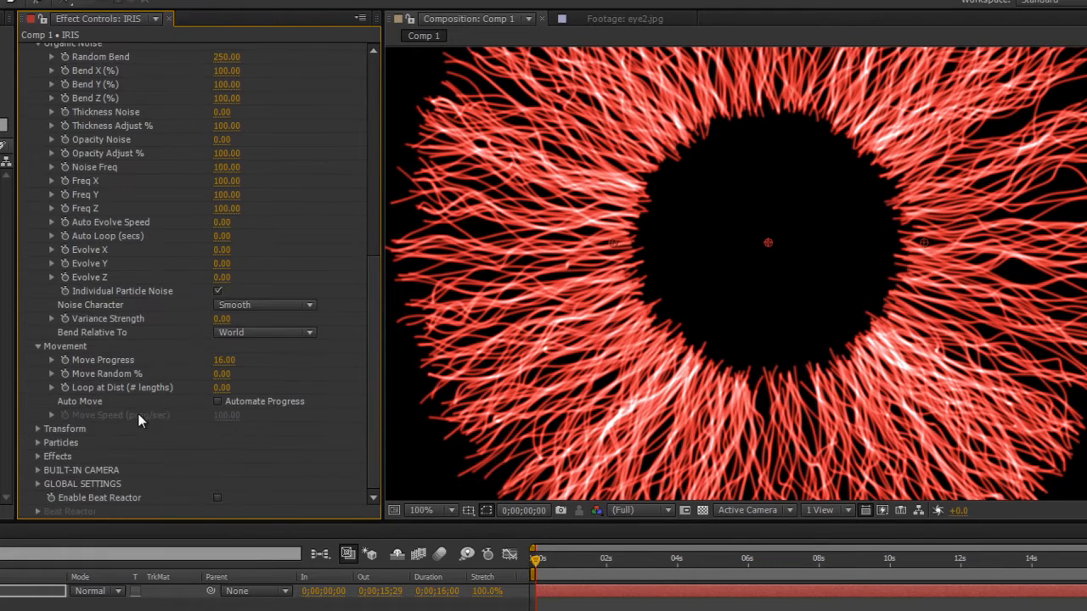
pyautogui.click(37, 442)
pyautogui.scroll(-4, 80, 445)
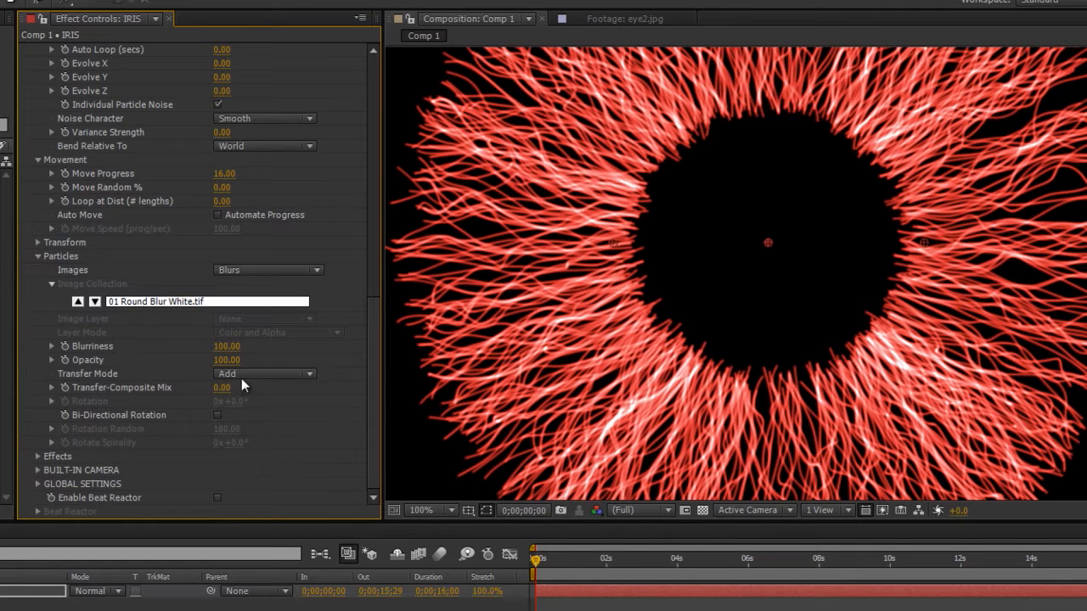
pyautogui.click(245, 375)
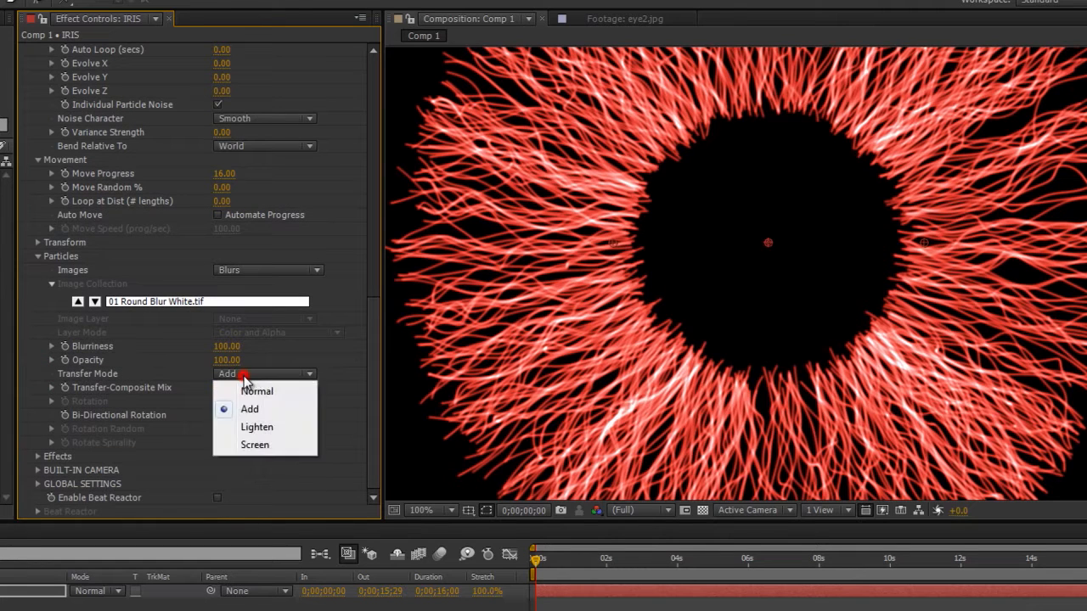
pyautogui.click(262, 445)
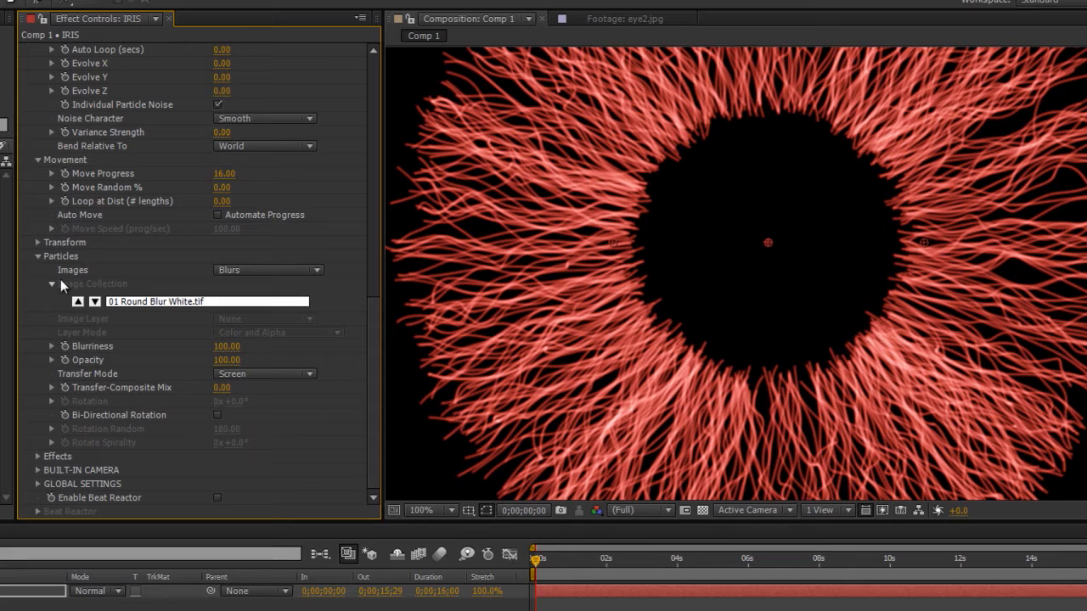
pyautogui.click(38, 254)
pyautogui.scroll(8, 66, 298)
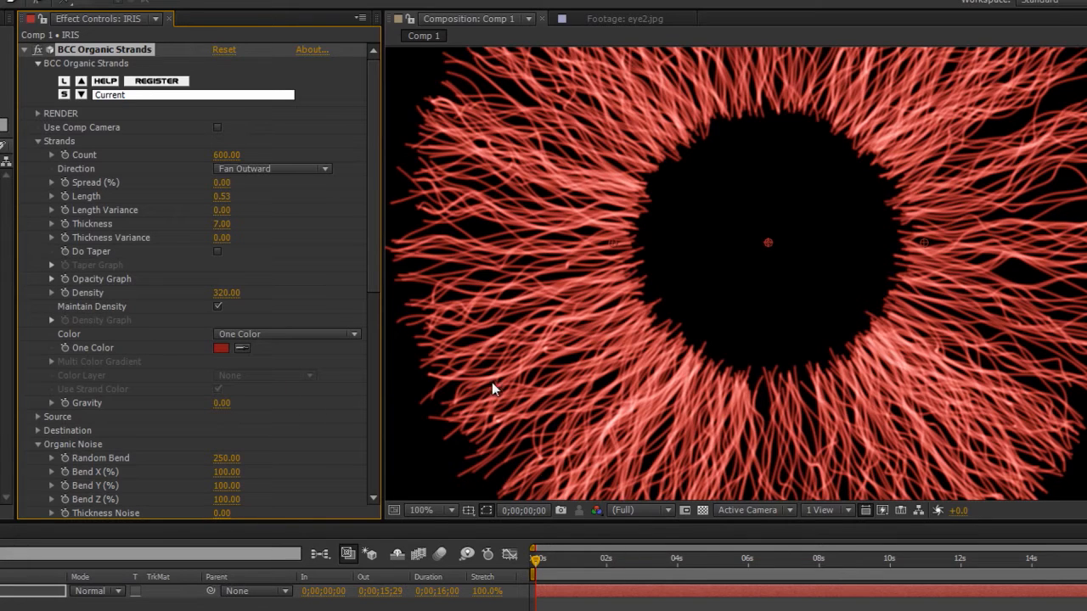
# Step: Switch the strand Color back to Multi Color Gradient and expand its gradient settings
pyautogui.press(',')
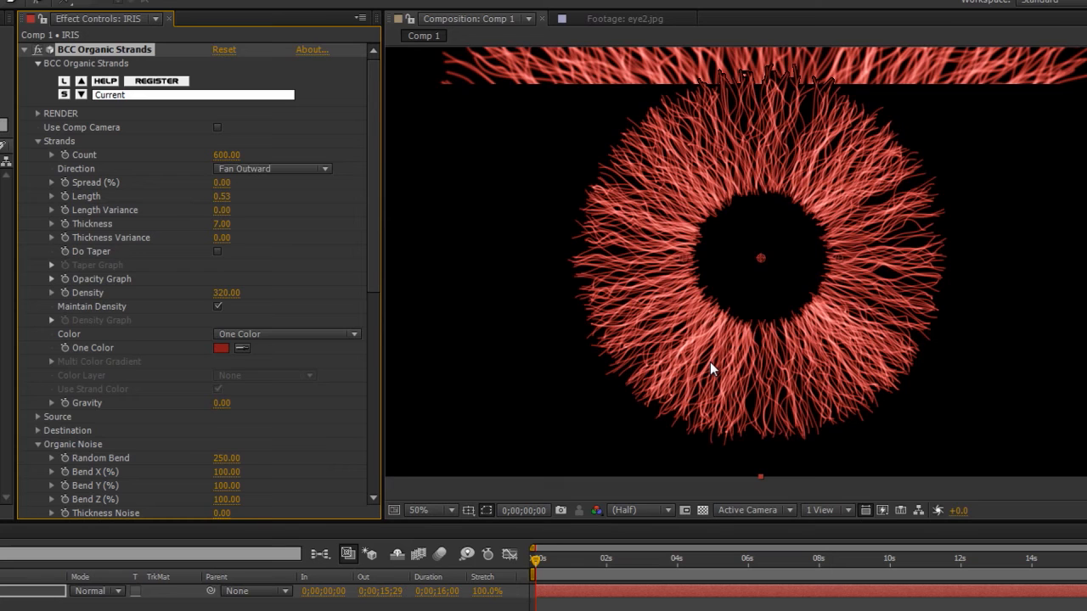
pyautogui.press('.')
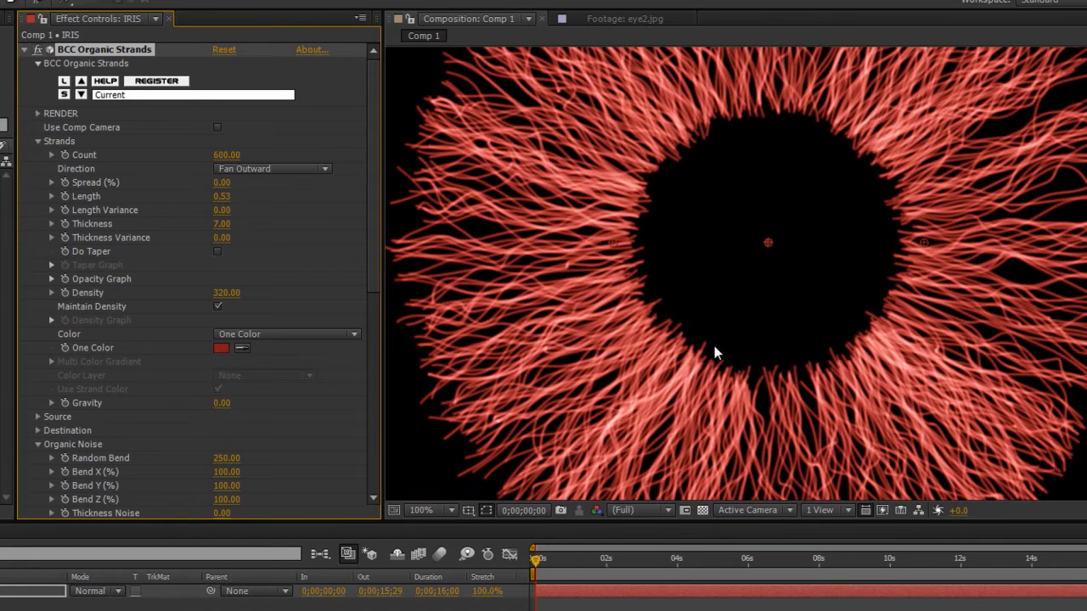
pyautogui.click(218, 334)
pyautogui.click(244, 384)
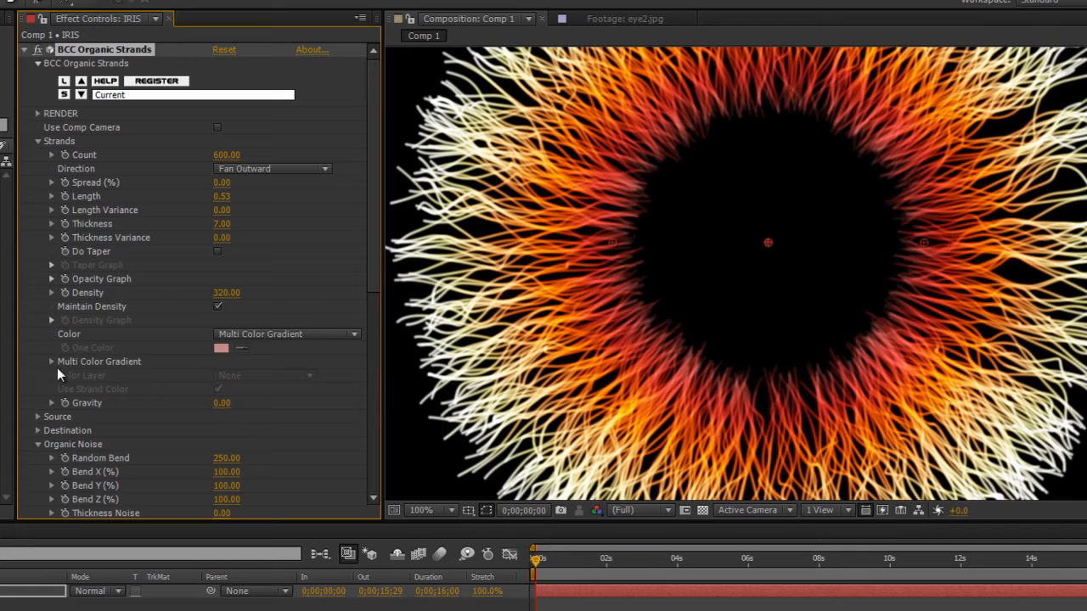
pyautogui.click(51, 361)
pyautogui.scroll(-5, 86, 402)
pyautogui.scroll(2, 138, 356)
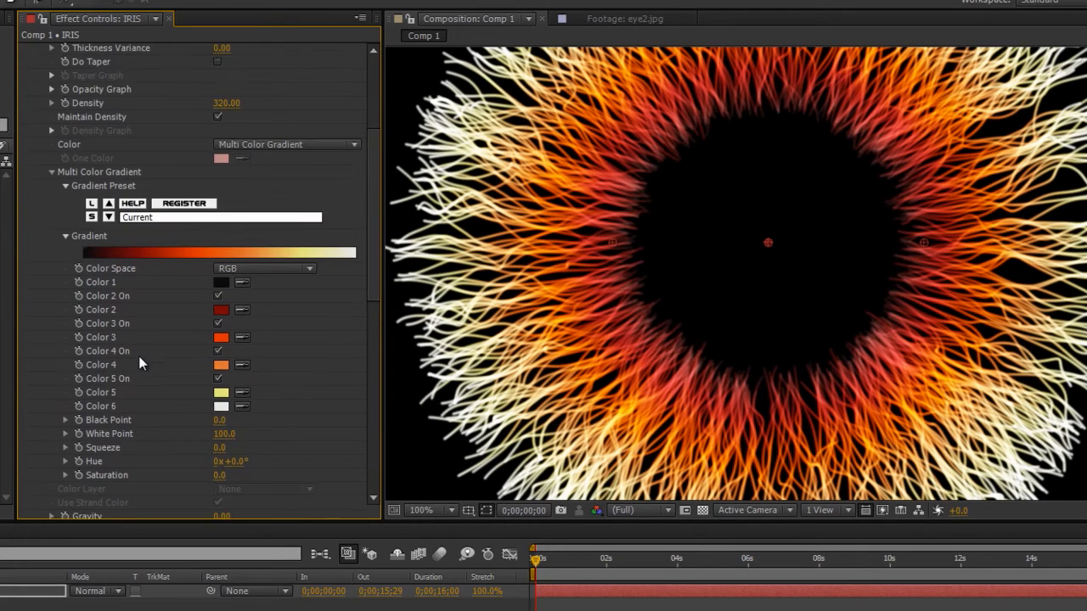
# Step: Try the greys.bcp gradient preset and load blues.bcp for the strand colours instead
pyautogui.click(143, 221)
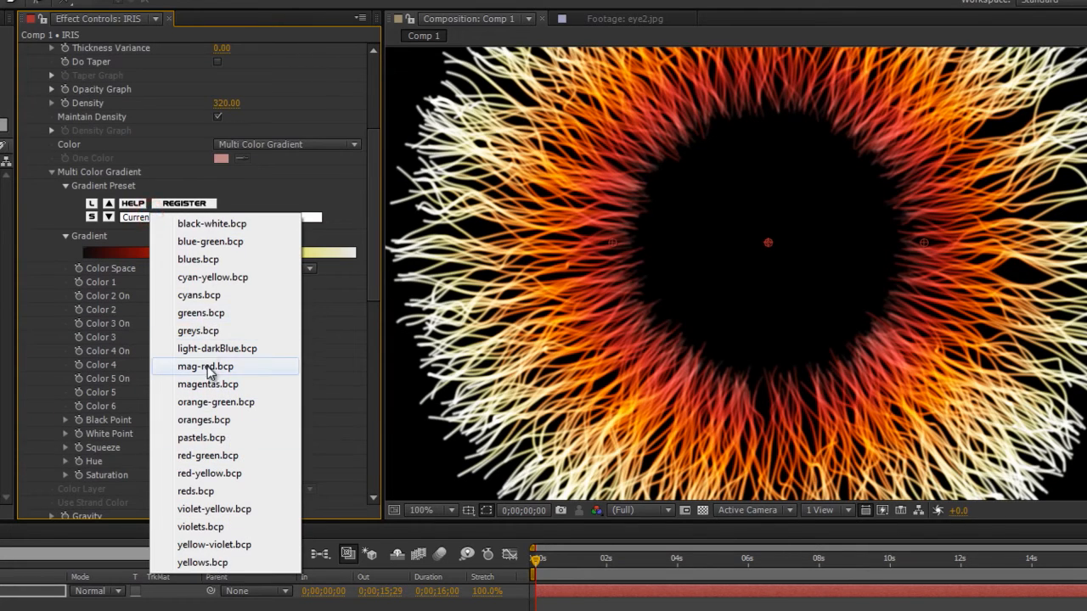
pyautogui.click(204, 331)
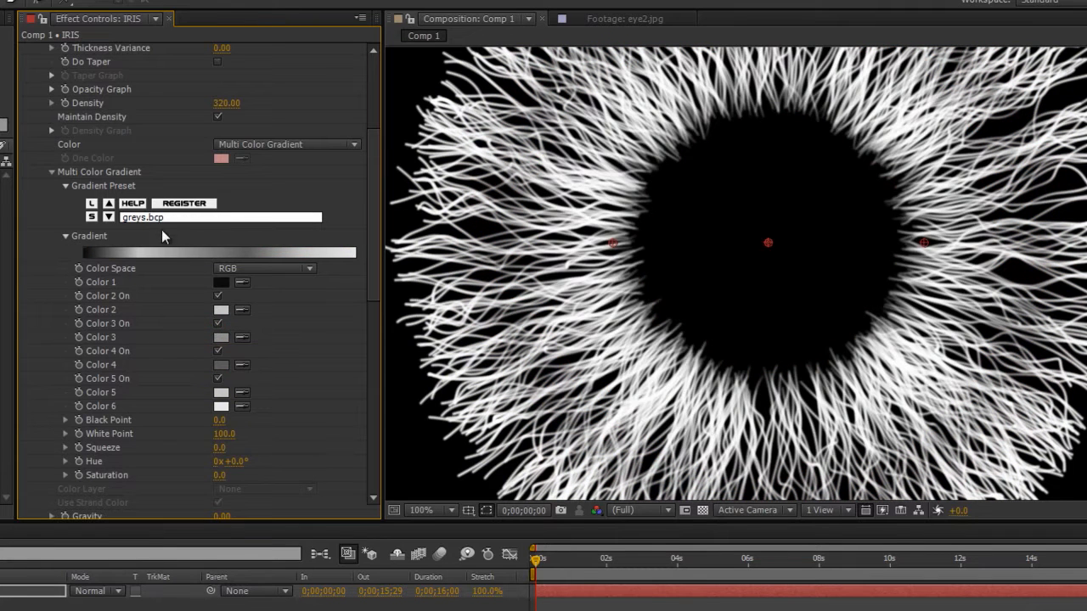
pyautogui.click(164, 219)
pyautogui.click(210, 264)
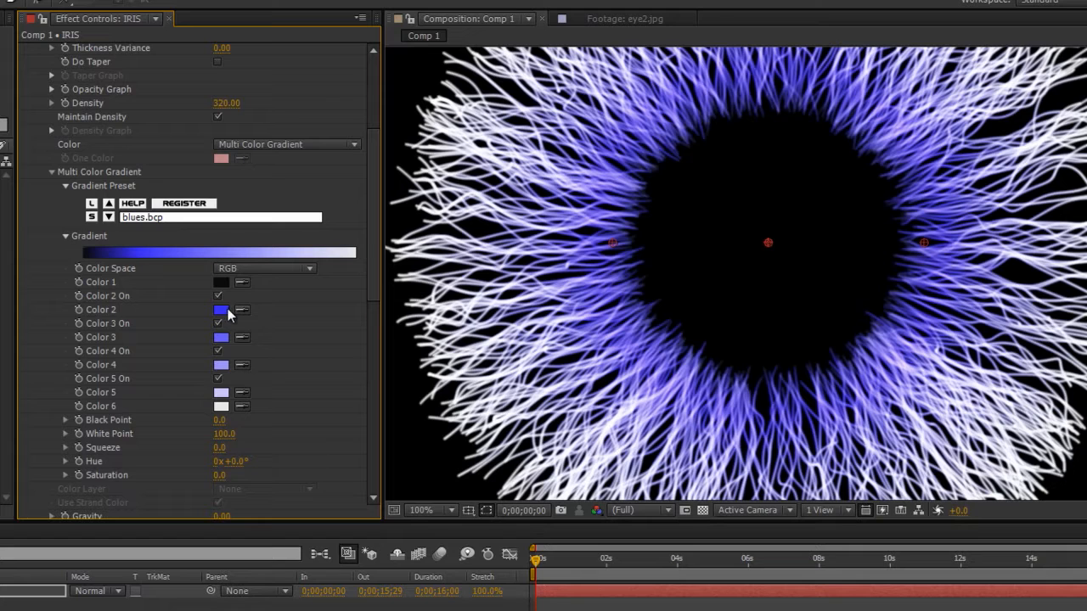
# Step: Test a muted blue for the gradient's Color 2 and set it to black (000000)
pyautogui.click(221, 311)
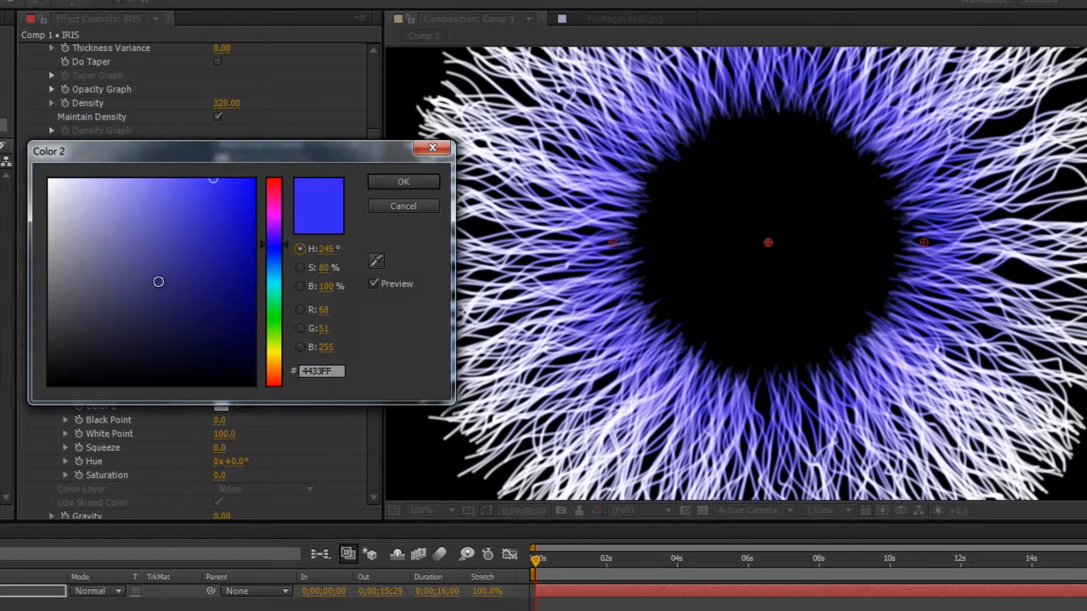
pyautogui.click(161, 275)
pyautogui.click(270, 259)
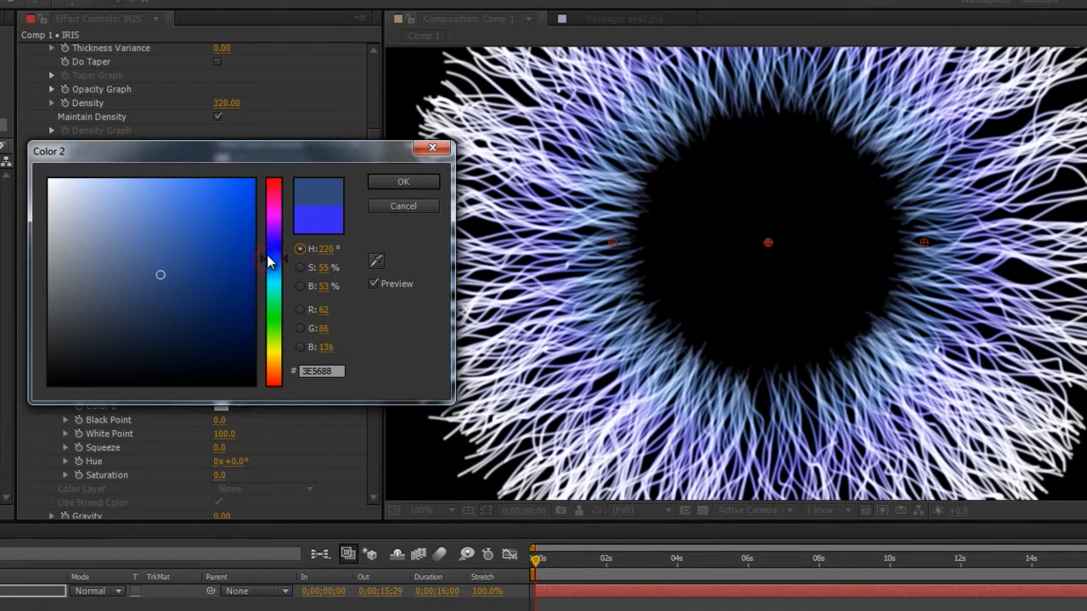
pyautogui.click(268, 255)
pyautogui.moveTo(162, 287); pyautogui.dragTo(185, 383)
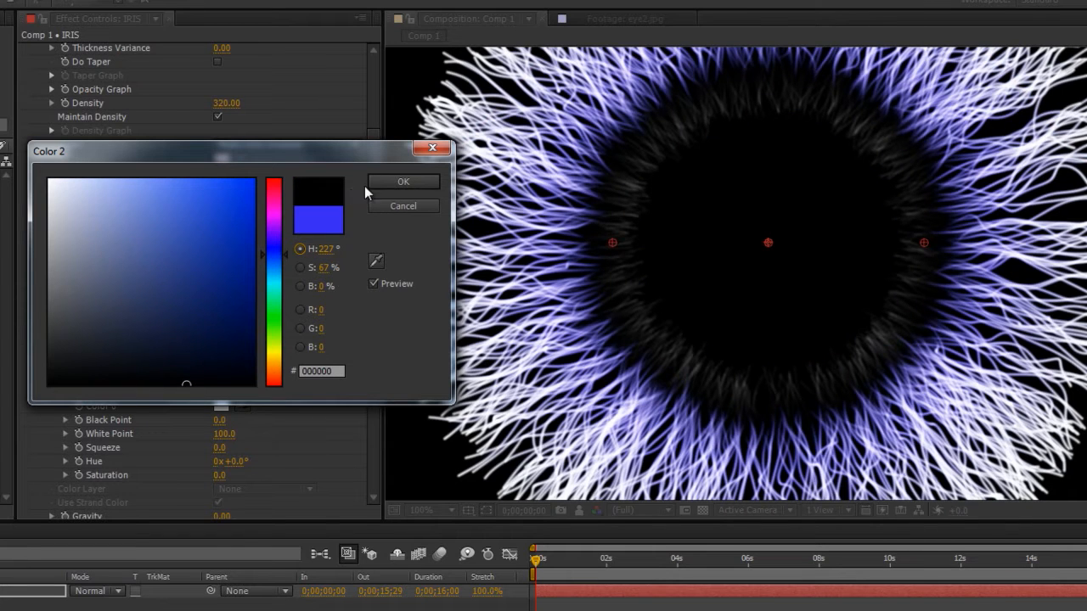
pyautogui.click(383, 182)
# Step: Set the gradient's Color 1 to black (000000)
pyautogui.click(220, 282)
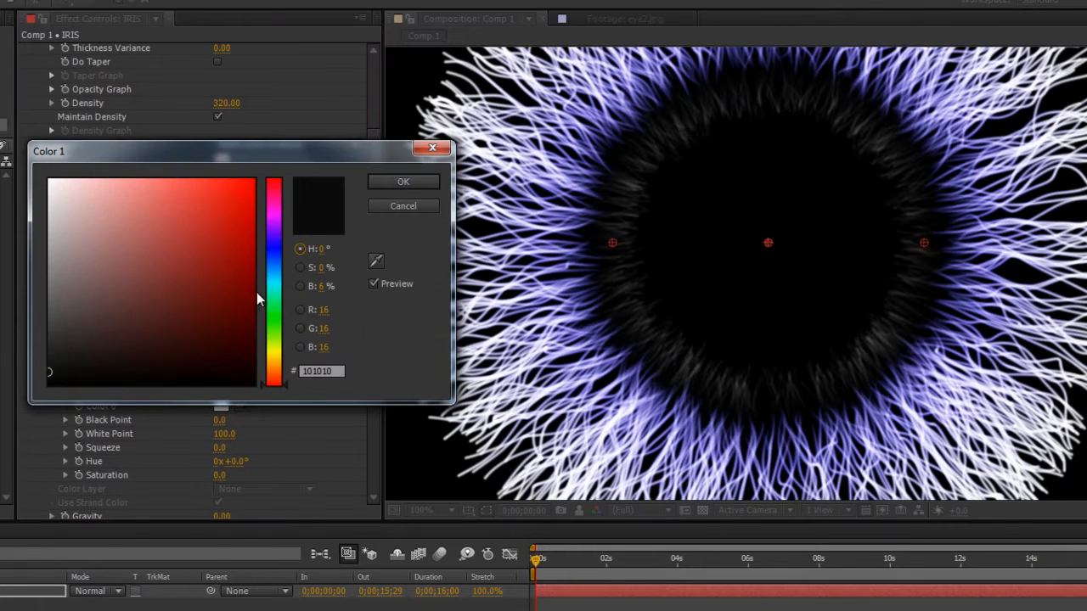
pyautogui.click(270, 246)
pyautogui.moveTo(170, 345); pyautogui.dragTo(173, 383)
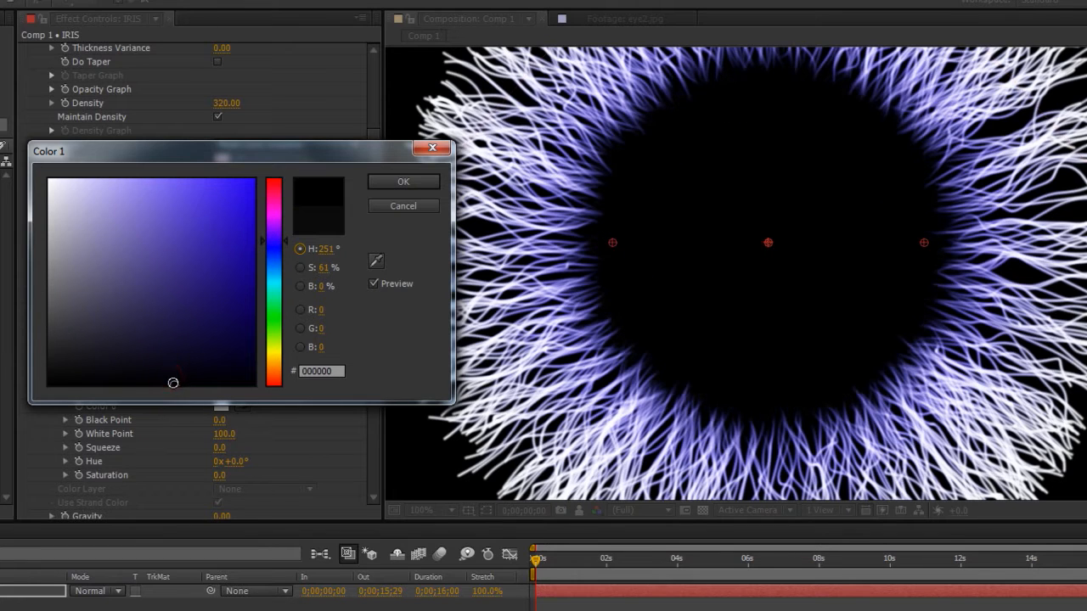
pyautogui.click(269, 253)
pyautogui.click(399, 182)
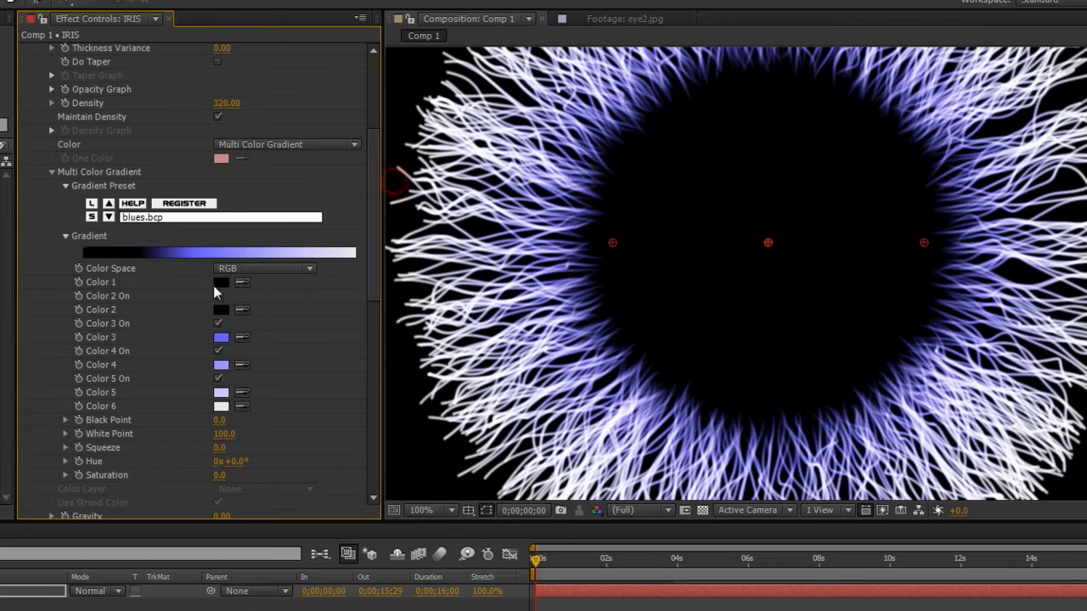
# Step: Set the gradient's Color 2 to a very dark navy blue
pyautogui.click(219, 312)
pyautogui.click(269, 250)
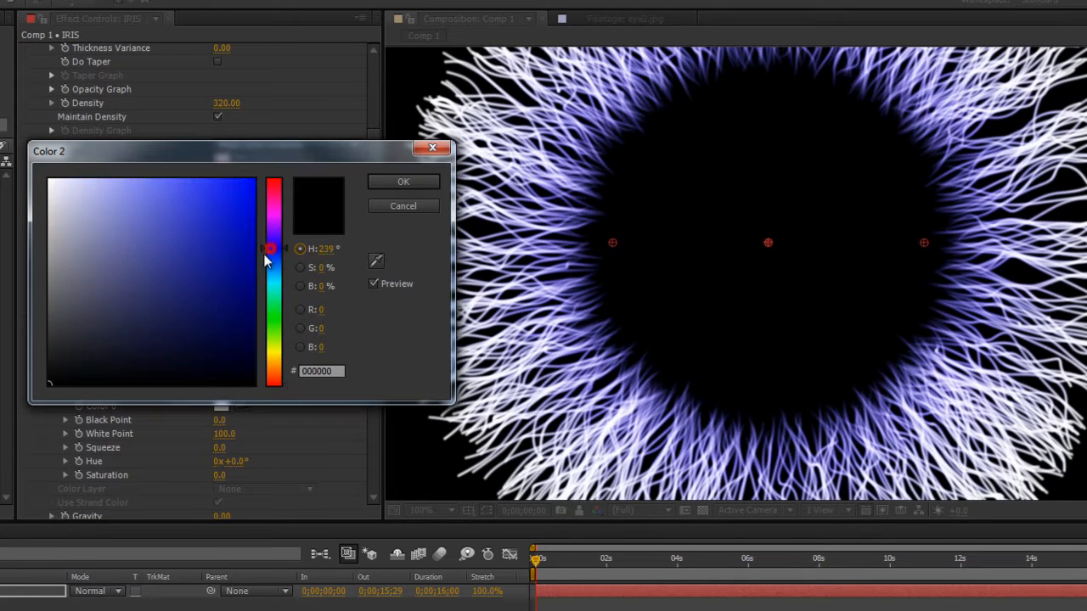
pyautogui.click(180, 339)
pyautogui.click(397, 181)
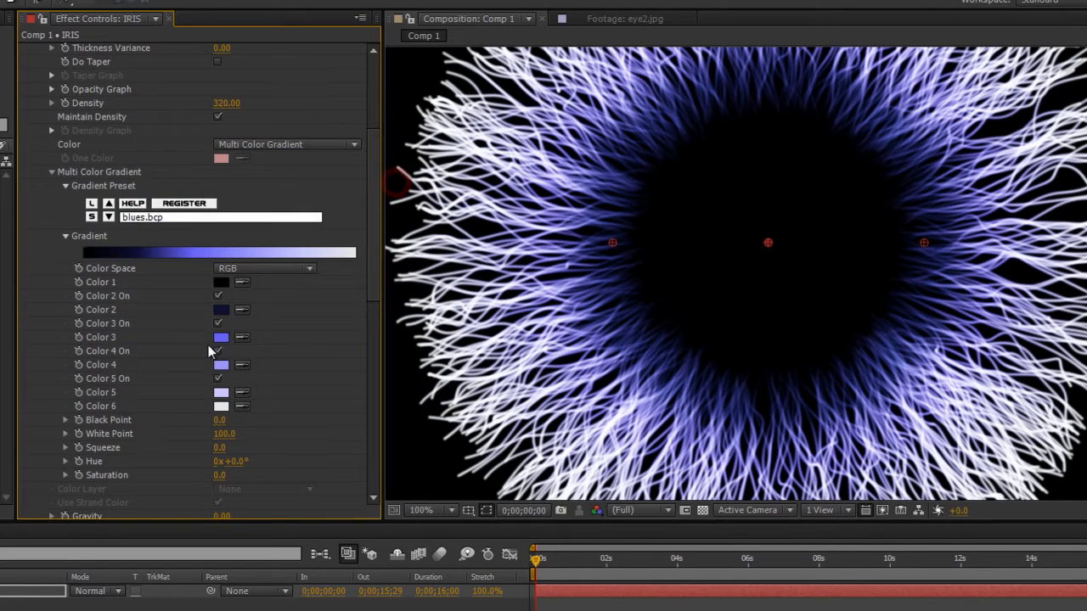
# Step: Disable the gradient's Color 4 and Color 5, and set Color 6 to black (000000)
pyautogui.click(219, 351)
pyautogui.click(218, 379)
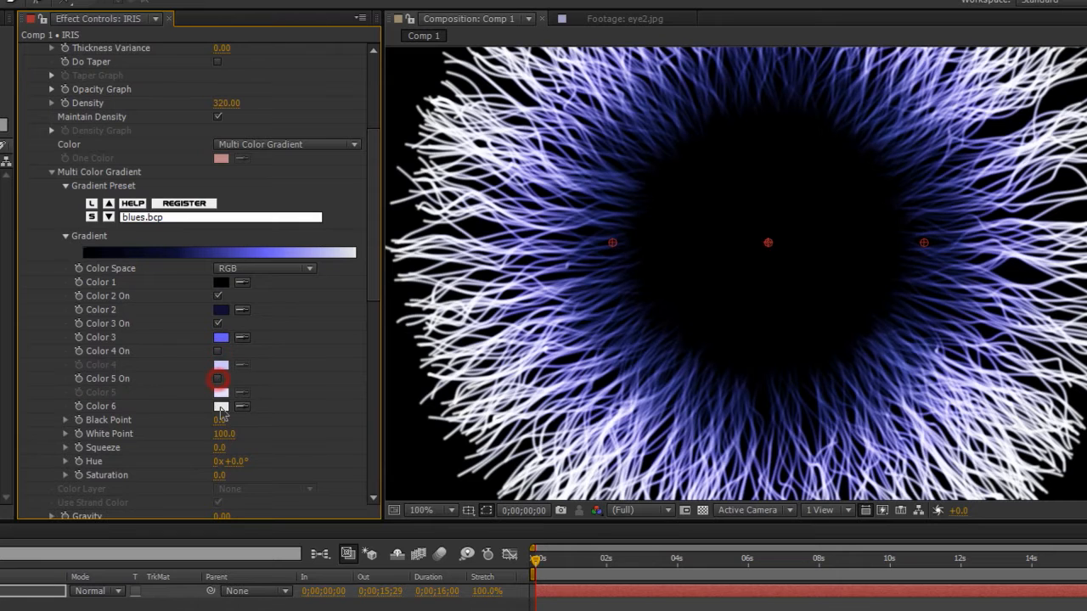
pyautogui.click(220, 406)
pyautogui.click(272, 248)
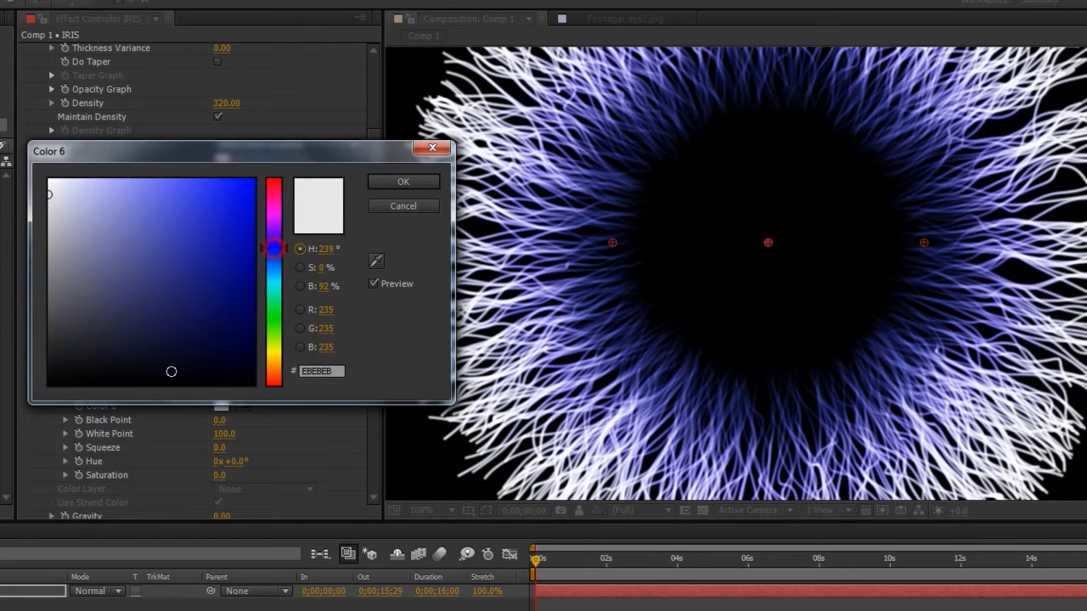
pyautogui.moveTo(170, 371); pyautogui.dragTo(192, 396)
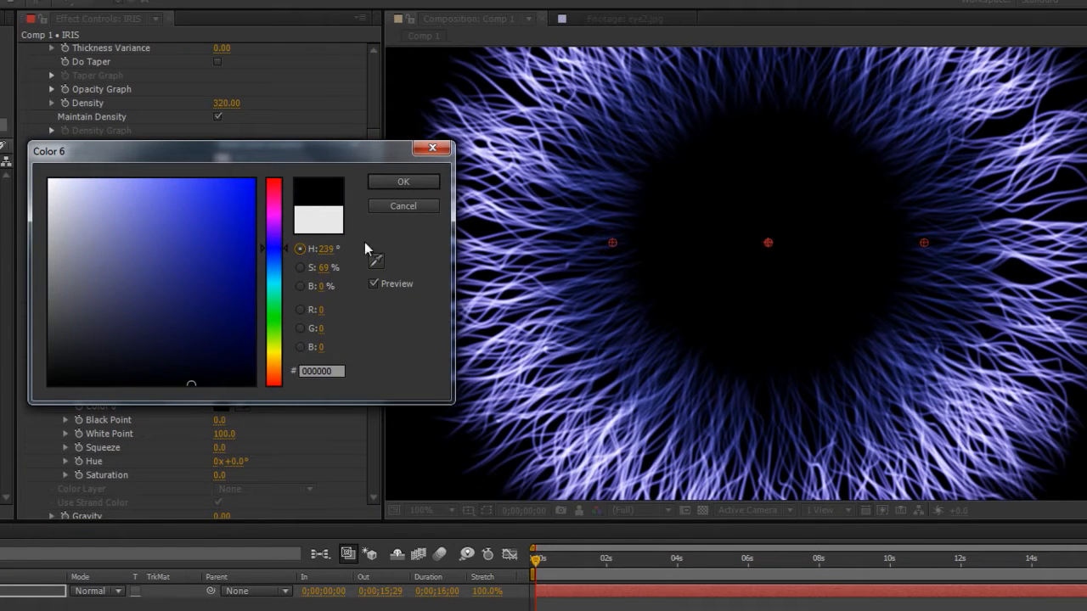
pyautogui.click(400, 184)
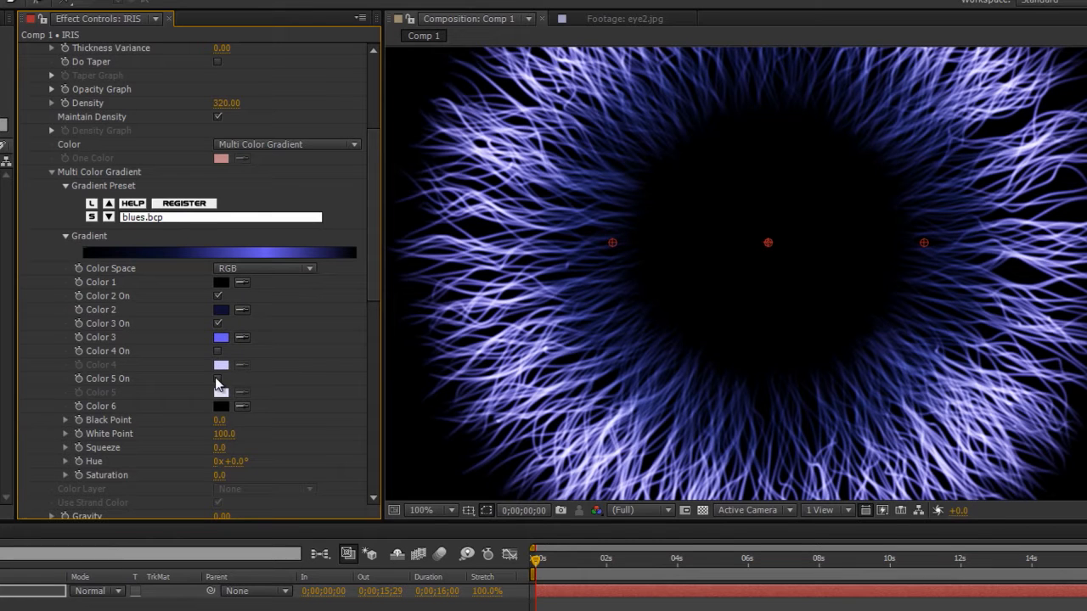
# Step: Turn Color 5 back on in the gradient and set it to a very dark, slightly desaturated blue
pyautogui.click(218, 378)
pyautogui.click(219, 395)
pyautogui.click(179, 360)
pyautogui.click(265, 256)
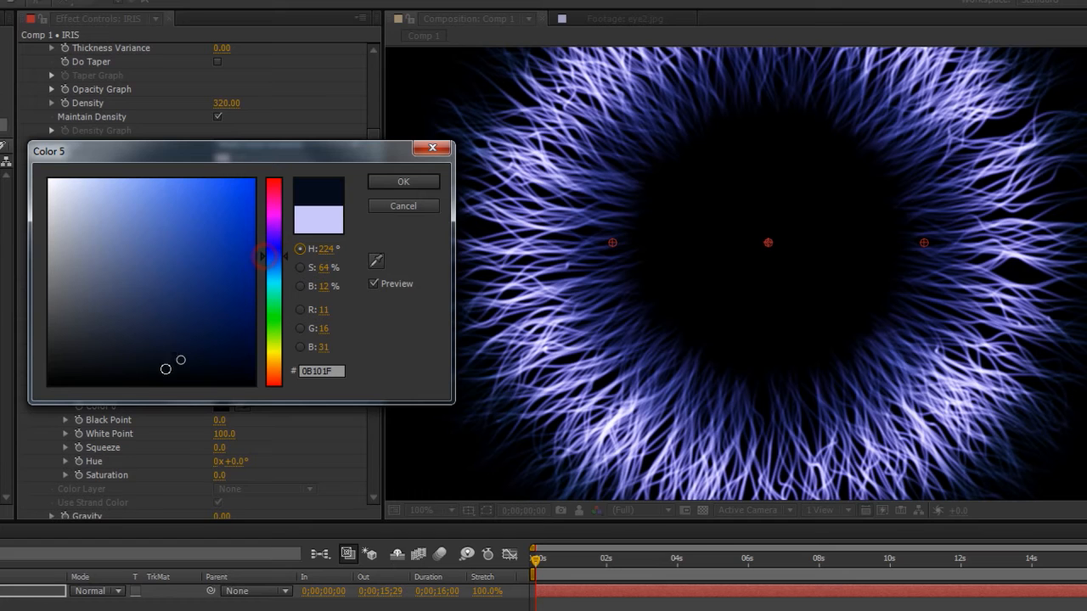
pyautogui.click(151, 366)
pyautogui.click(165, 343)
pyautogui.click(404, 182)
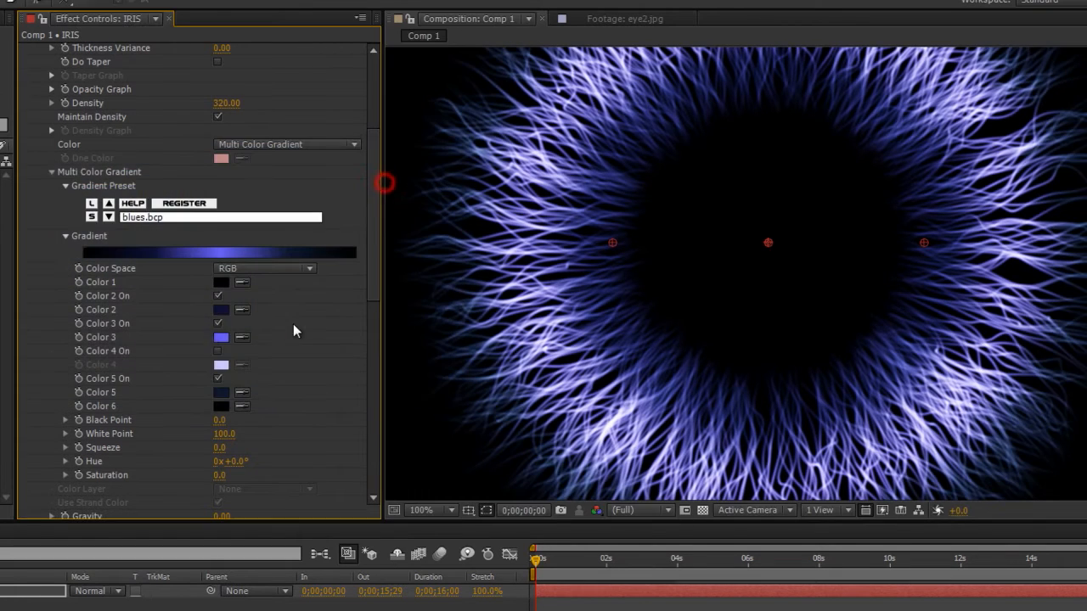
# Step: Set the gradient's Color 3 to a muted dark blue and check the strands over the transparency grid
pyautogui.click(221, 338)
pyautogui.click(156, 324)
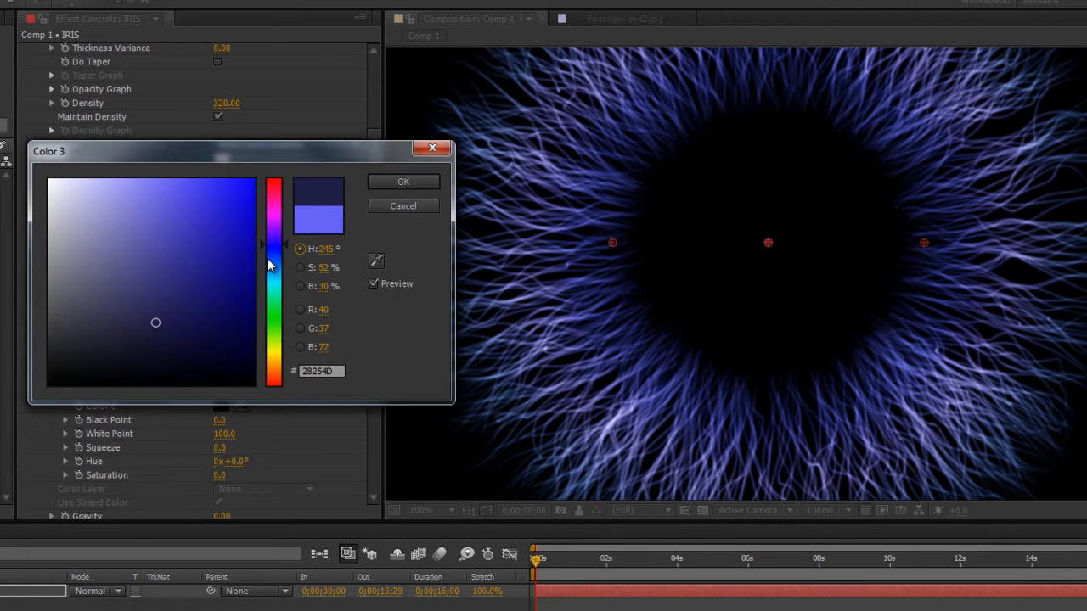
pyautogui.click(375, 180)
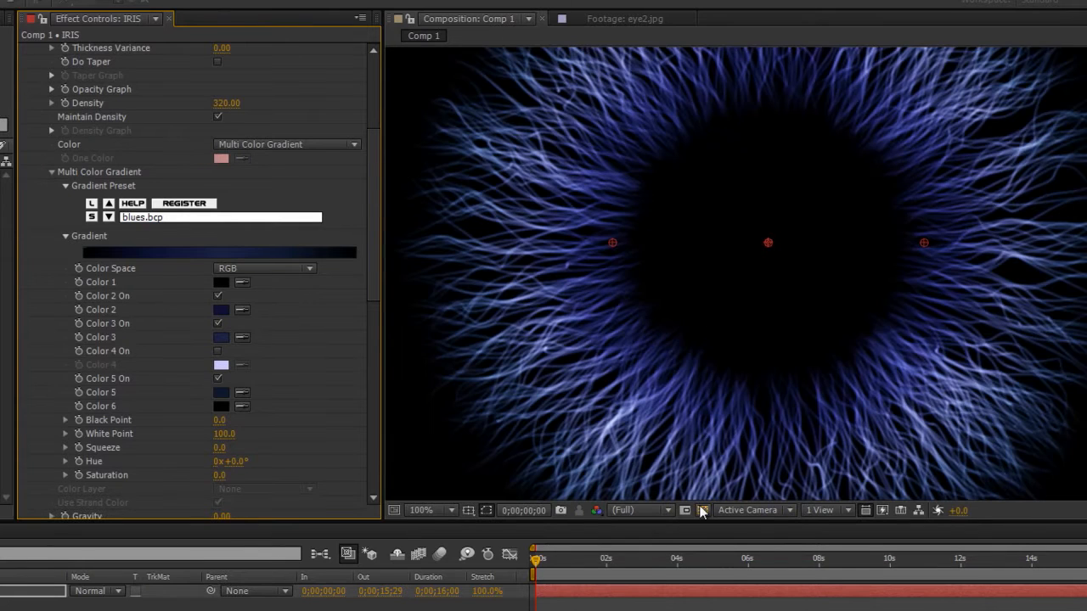
pyautogui.click(702, 510)
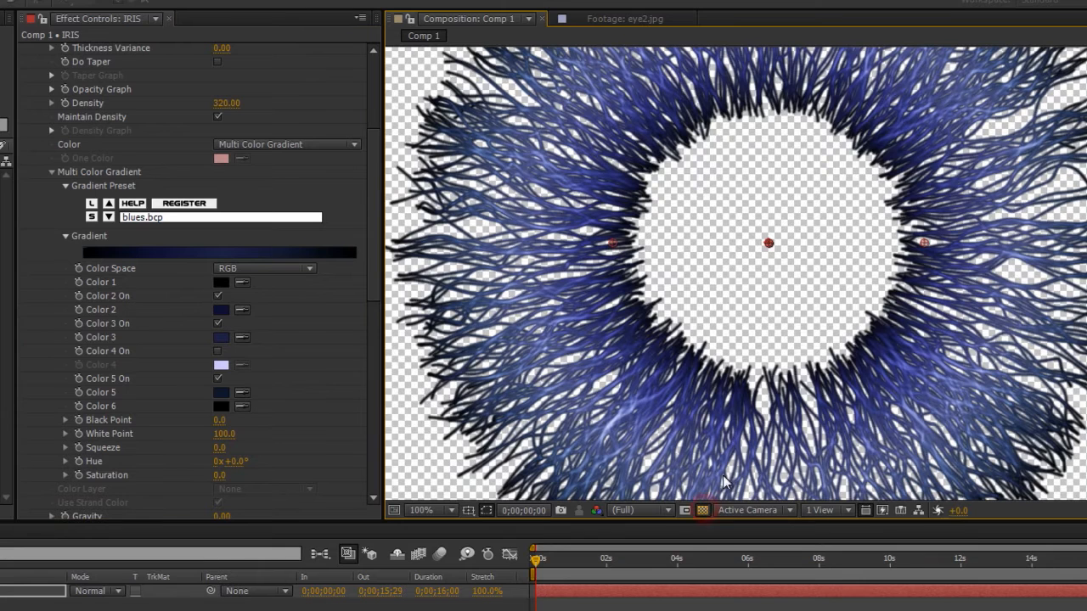
pyautogui.scroll(-1, 709, 346)
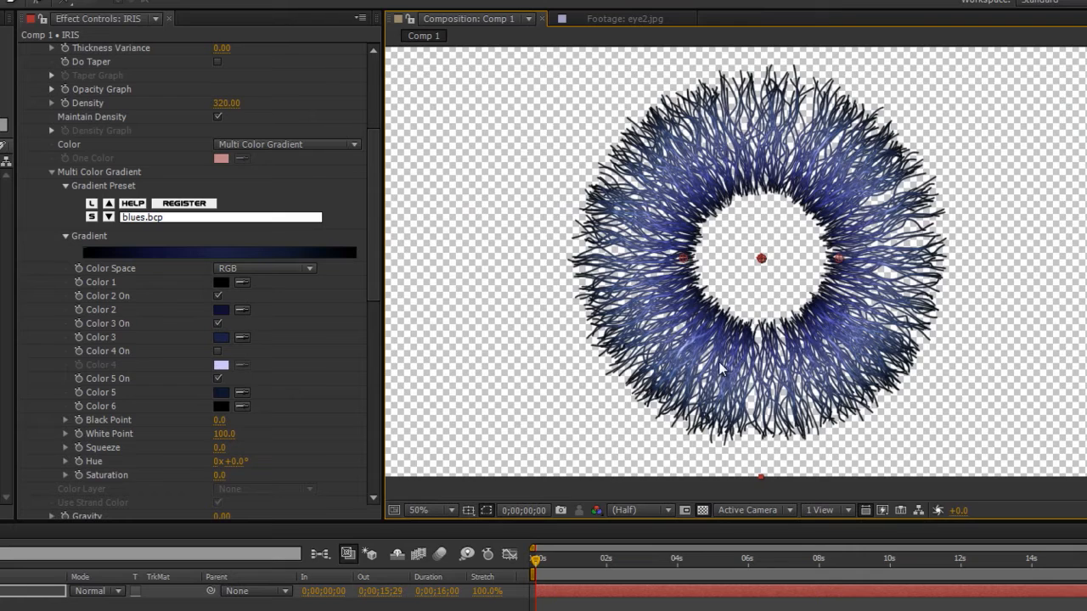
pyautogui.scroll(1, 734, 364)
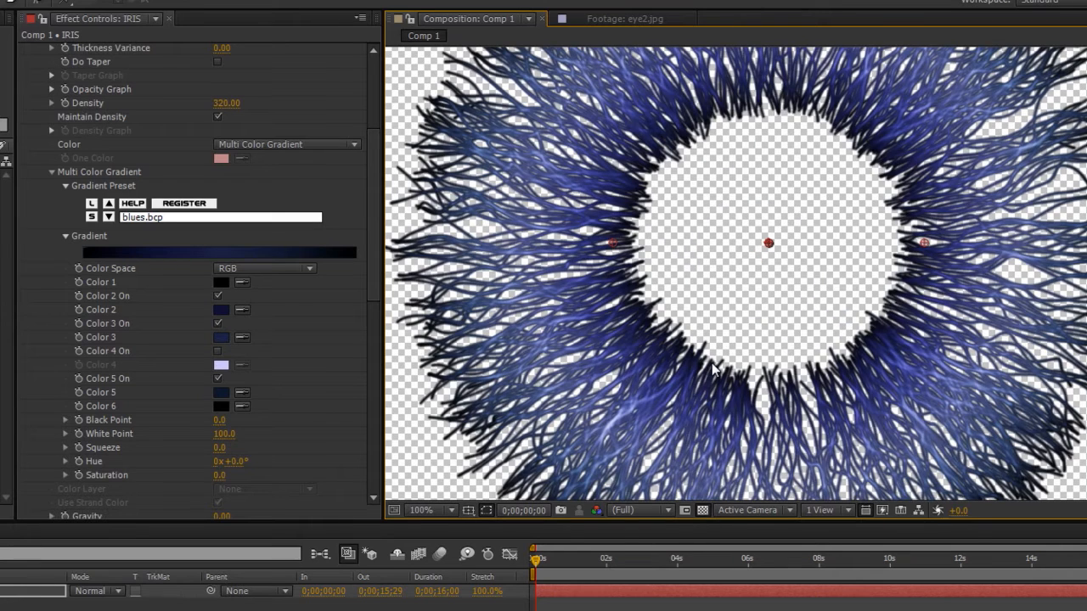
pyautogui.scroll(-1, 713, 371)
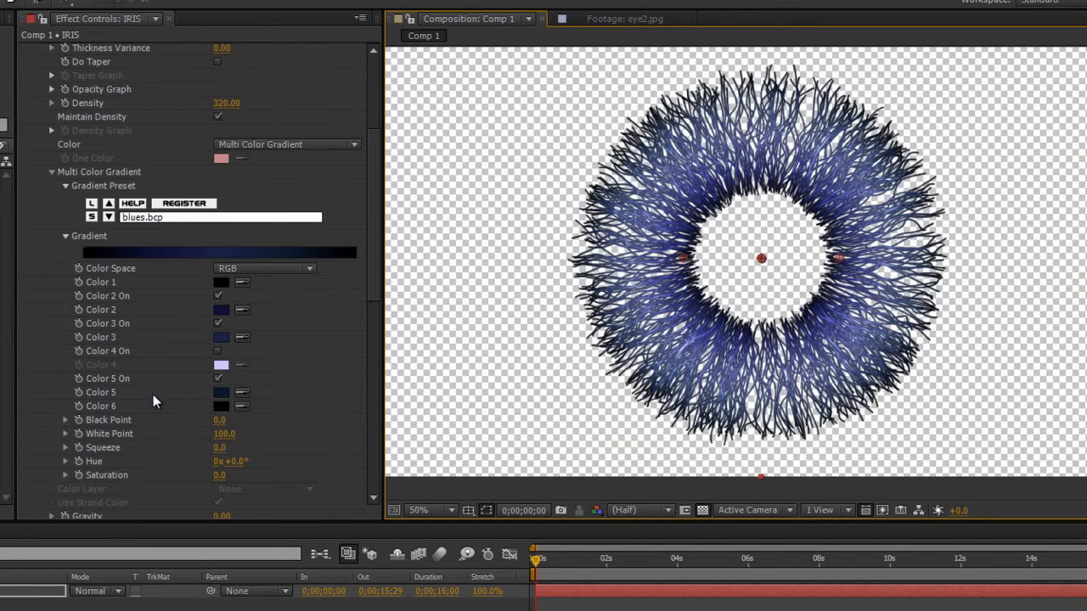
# Step: Lower the strands' Move Progress to narrow the pupil opening, and set the strand Length to 0.67
pyautogui.scroll(-10, 152, 394)
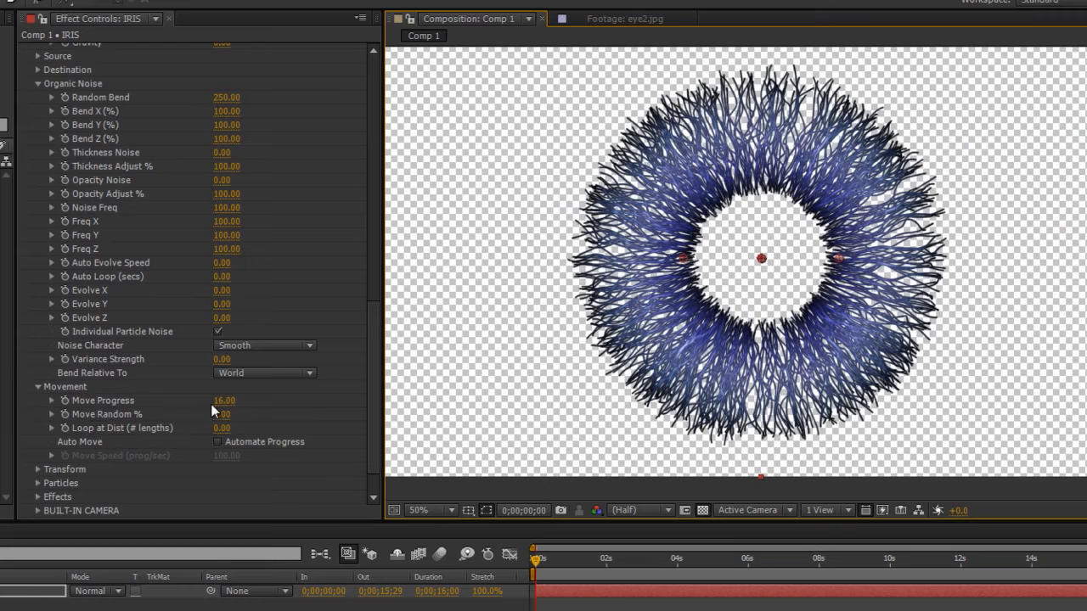
pyautogui.moveTo(206, 400); pyautogui.dragTo(188, 400)
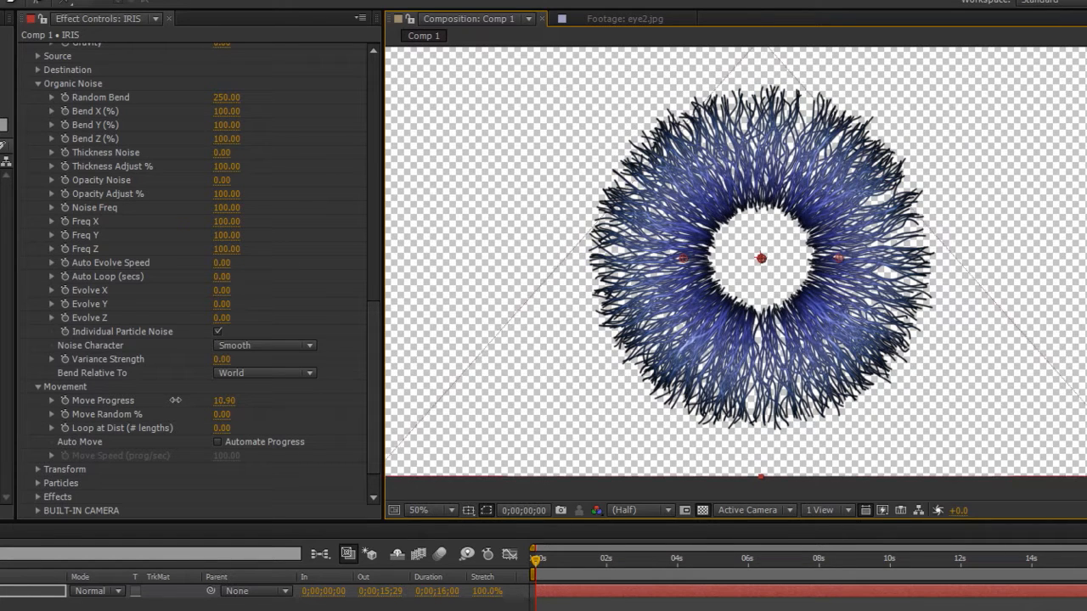
pyautogui.scroll(5, 177, 280)
pyautogui.scroll(5, 177, 294)
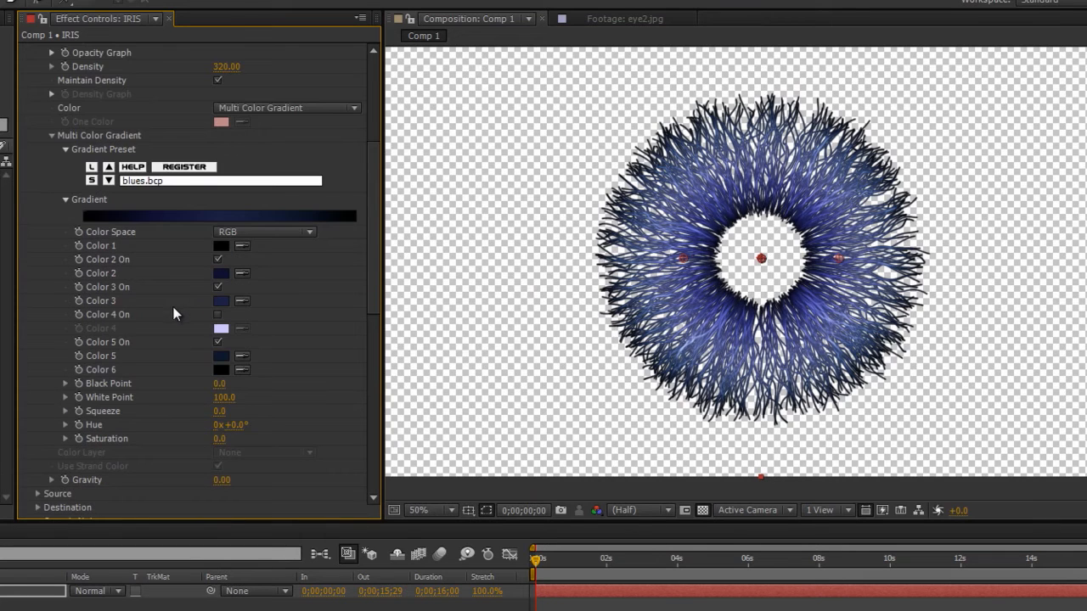
pyautogui.scroll(5, 170, 237)
pyautogui.moveTo(220, 197); pyautogui.dragTo(232, 196)
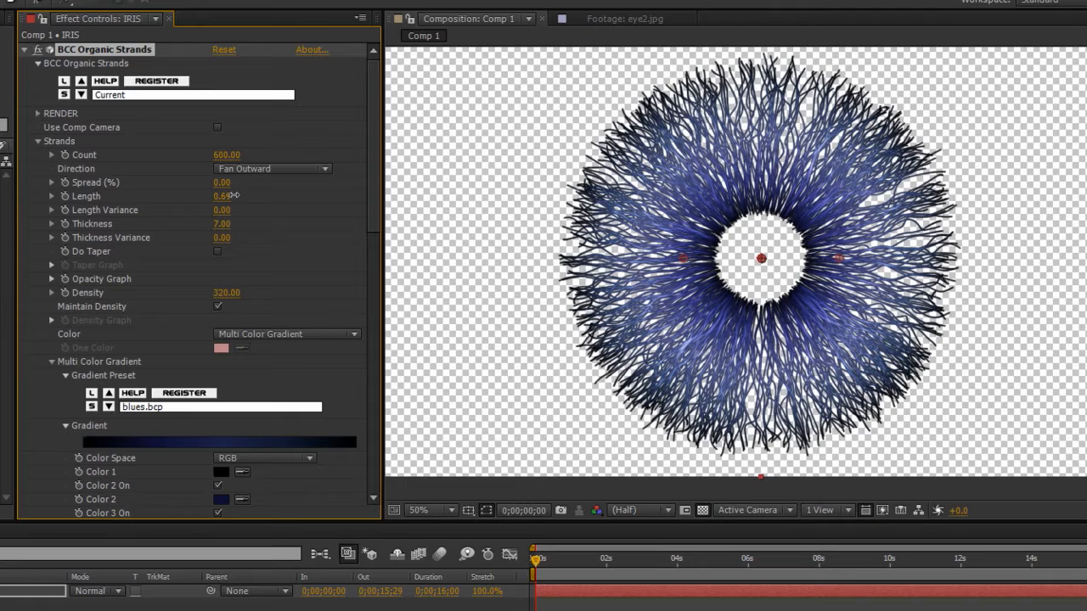
pyautogui.moveTo(231, 195); pyautogui.dragTo(229, 195)
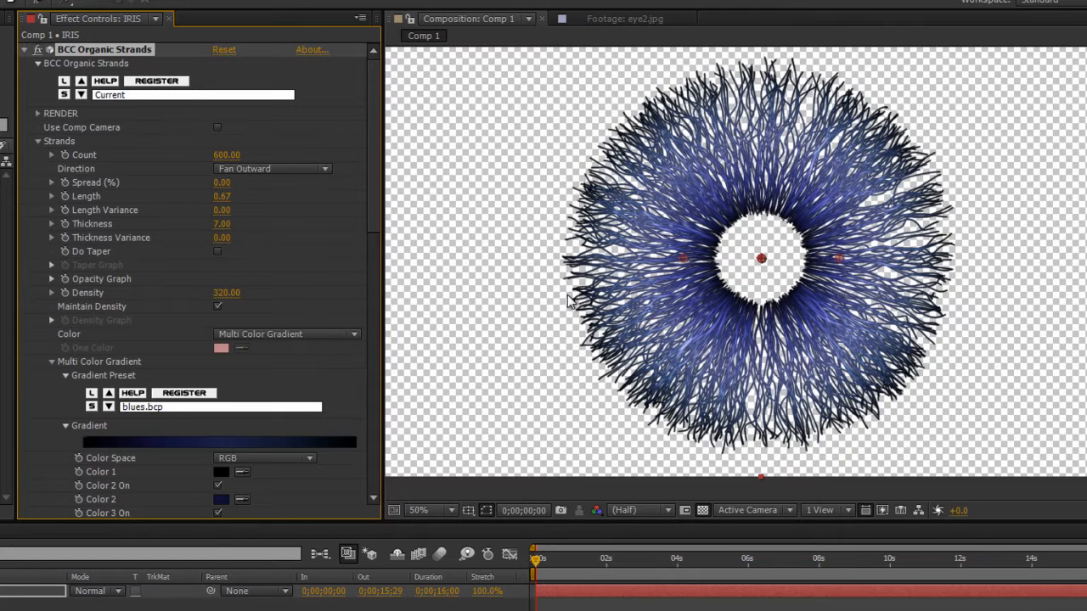
# Step: Hide the transparency grid and examine the whole iris against the black background
pyautogui.click(701, 511)
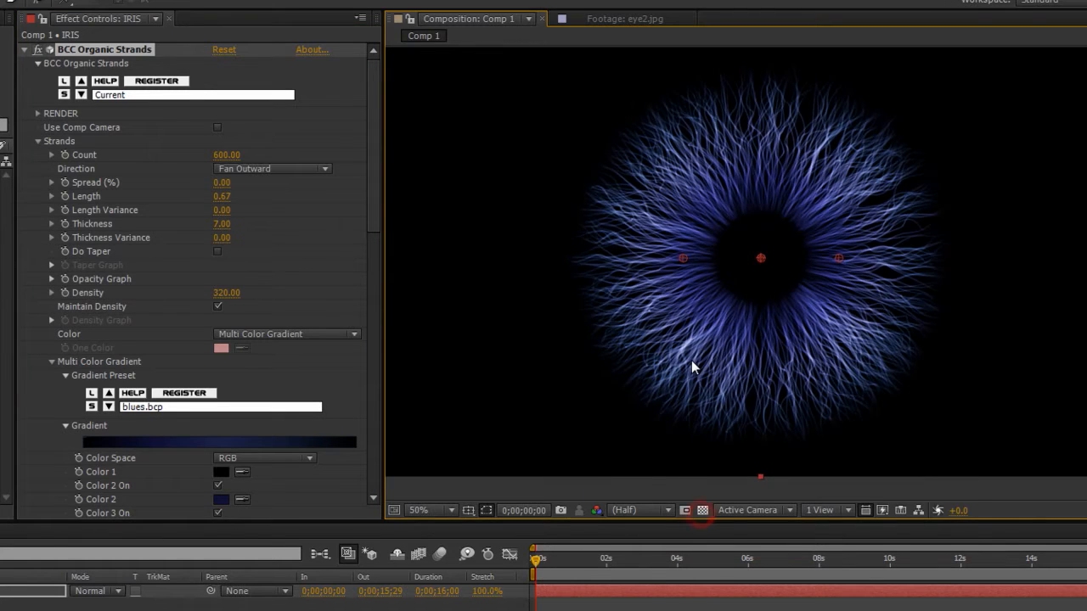
pyautogui.press('.')
pyautogui.press(',')
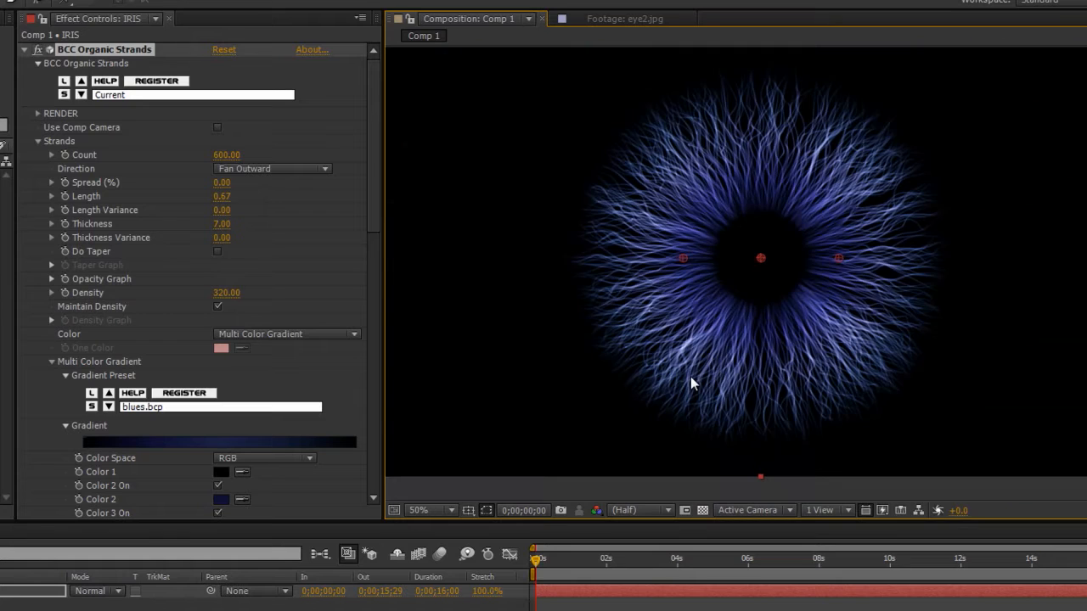
# Step: Redraw the strands' Opacity Graph with a falloff at both ends and soften the curve
pyautogui.click(51, 362)
pyautogui.click(52, 279)
pyautogui.moveTo(243, 303); pyautogui.dragTo(306, 410)
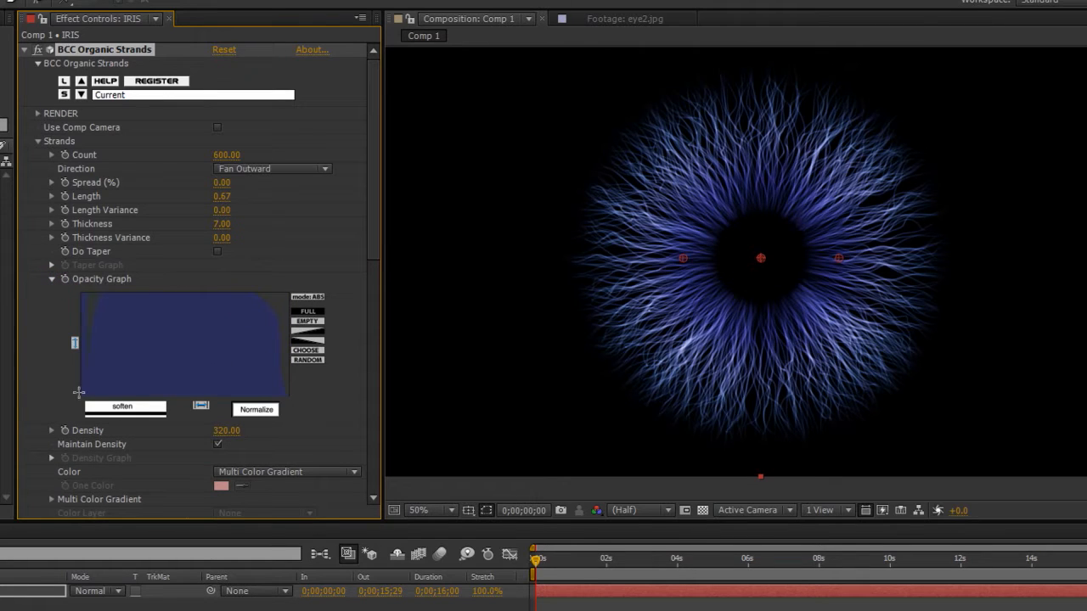
pyautogui.press('/')
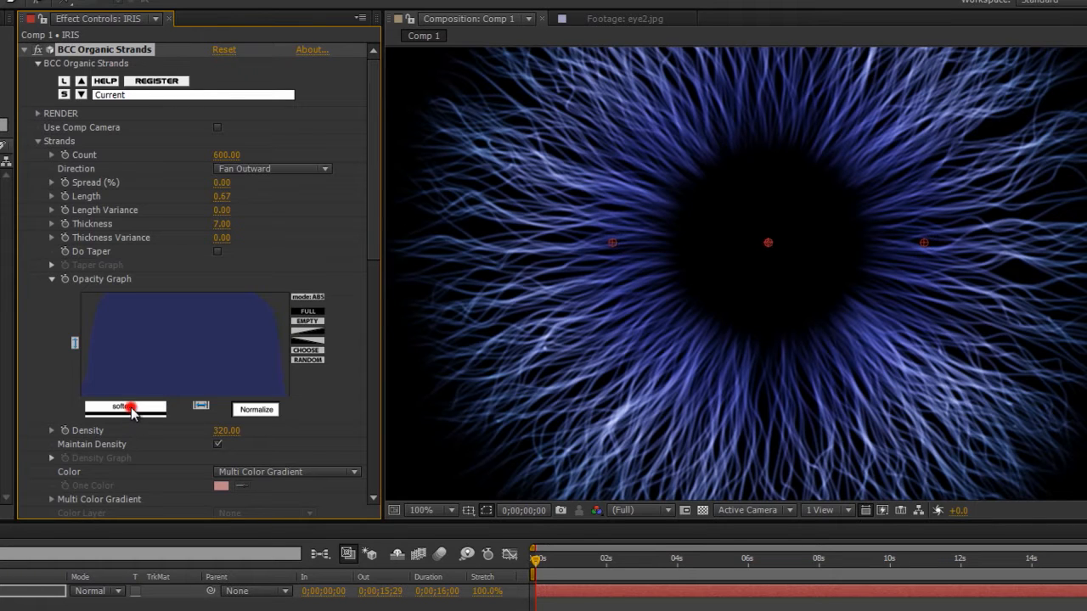
pyautogui.click(131, 408)
# Step: Set the strand Count to 400
pyautogui.click(222, 156)
pyautogui.write('400')
pyautogui.press('Return')
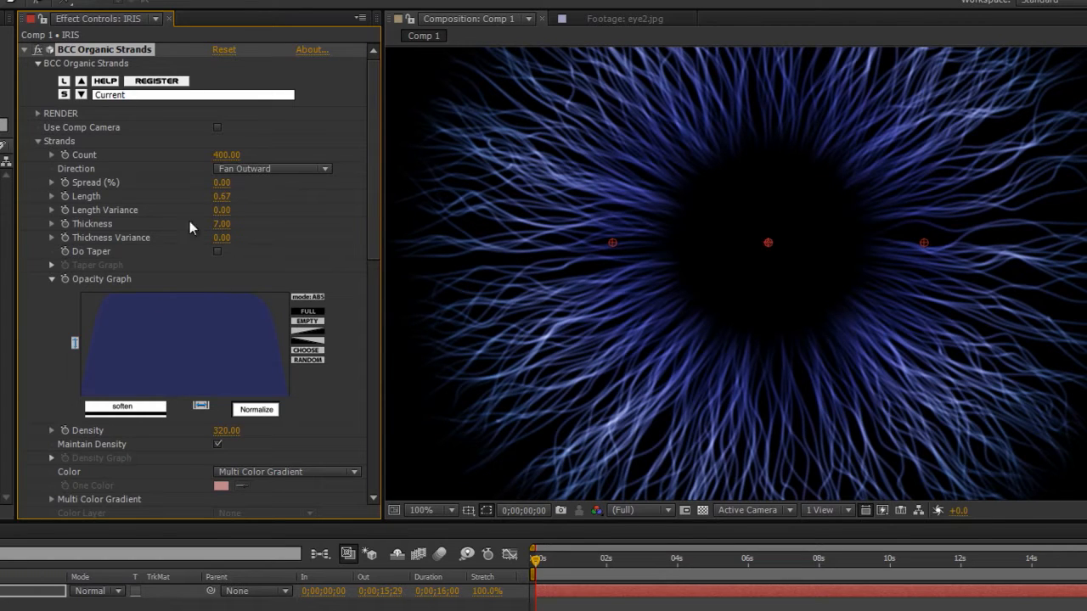
# Step: Reshape the Opacity Graph to a gradual ramp at the inner end and full opacity at the outer end, checking against the transparency grid
pyautogui.click(115, 406)
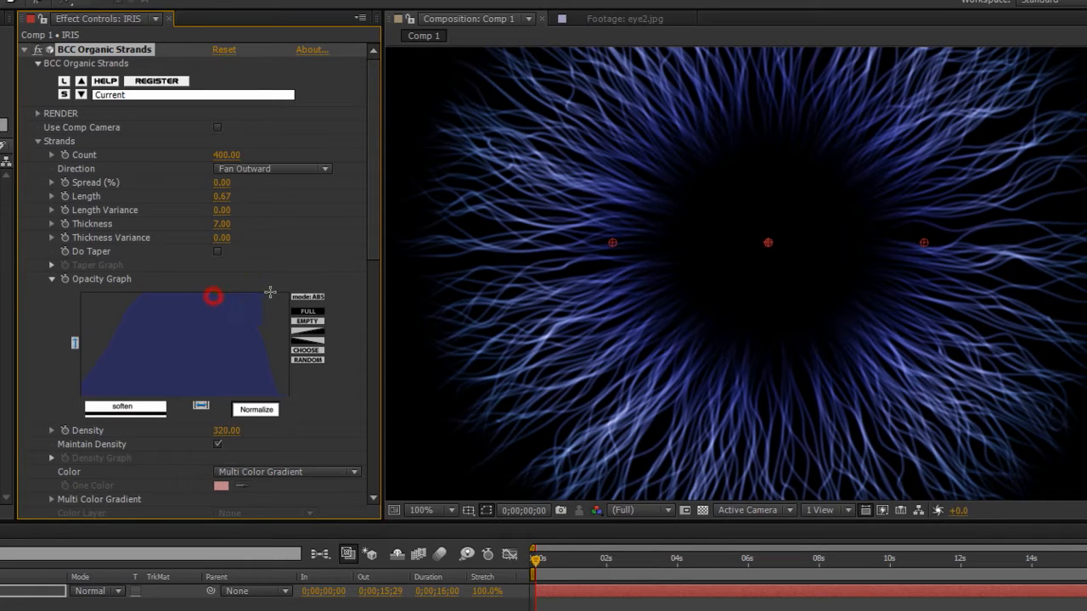
pyautogui.scroll(-2, 704, 279)
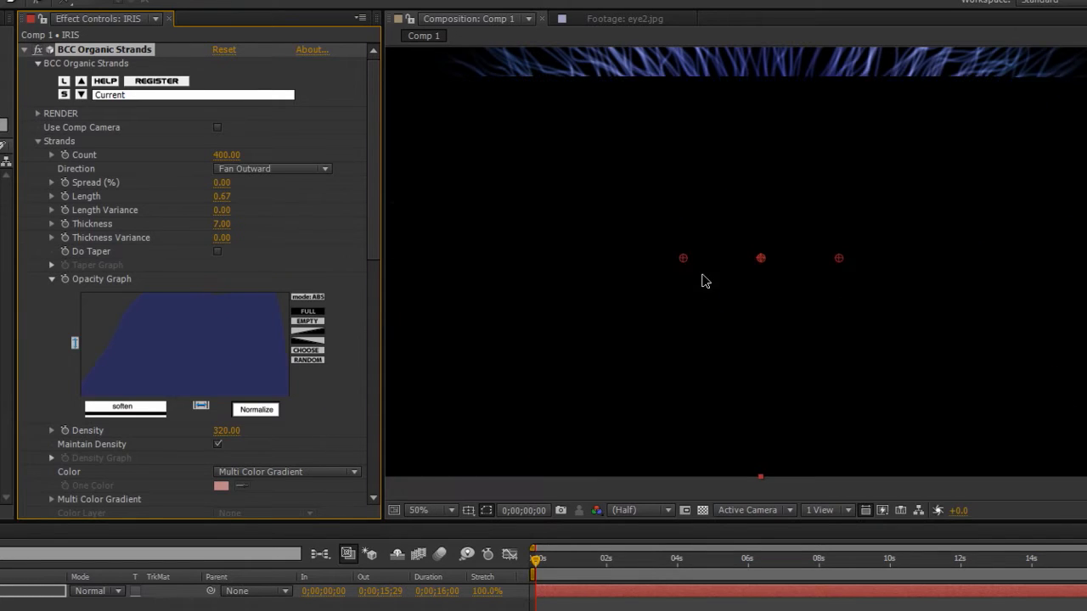
pyautogui.click(702, 510)
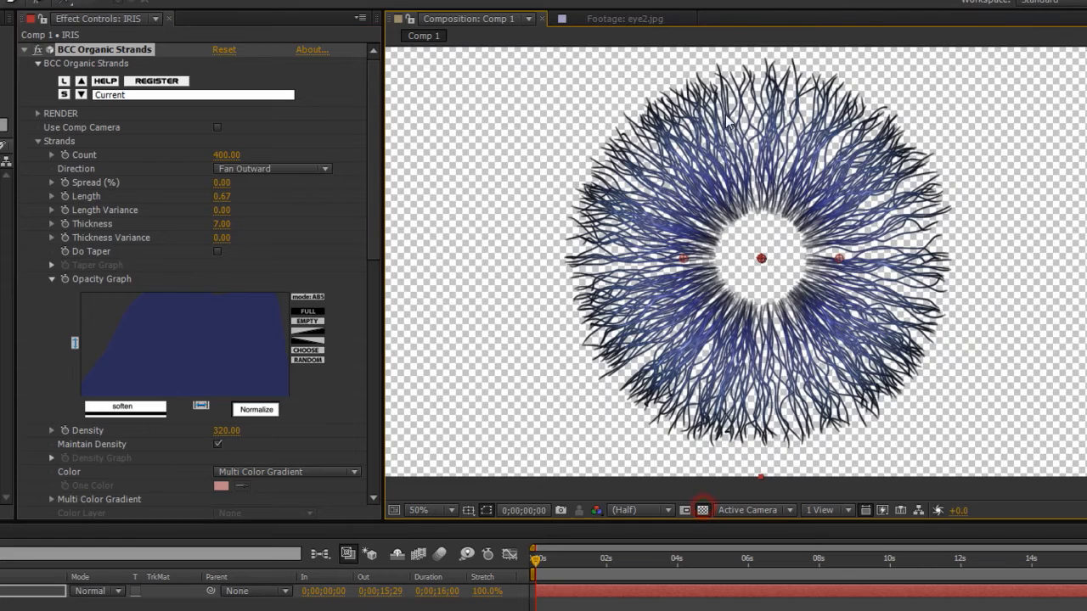
pyautogui.click(261, 295)
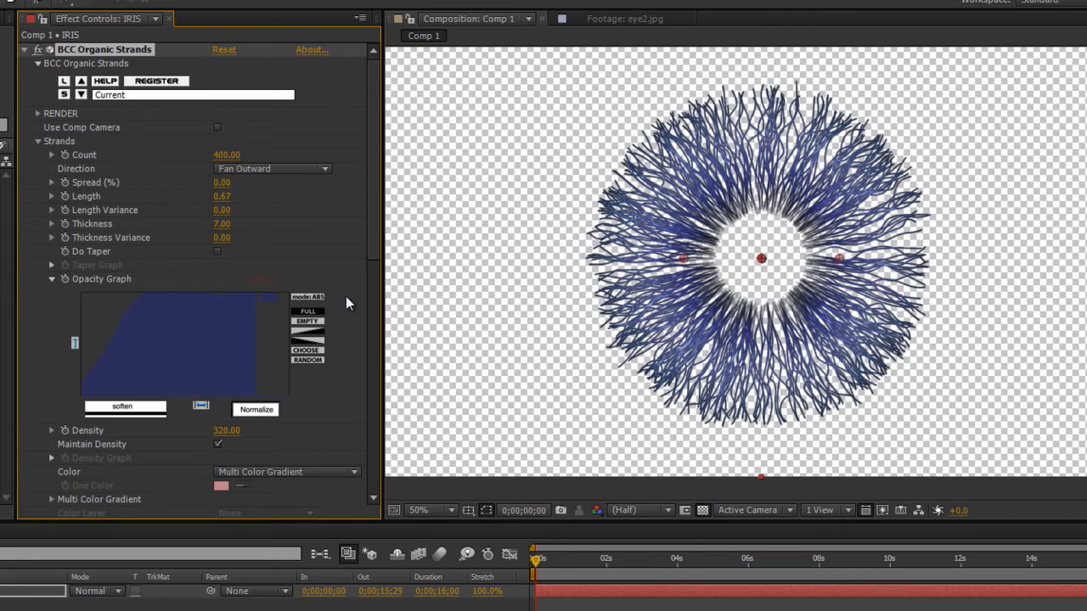
pyautogui.click(207, 296)
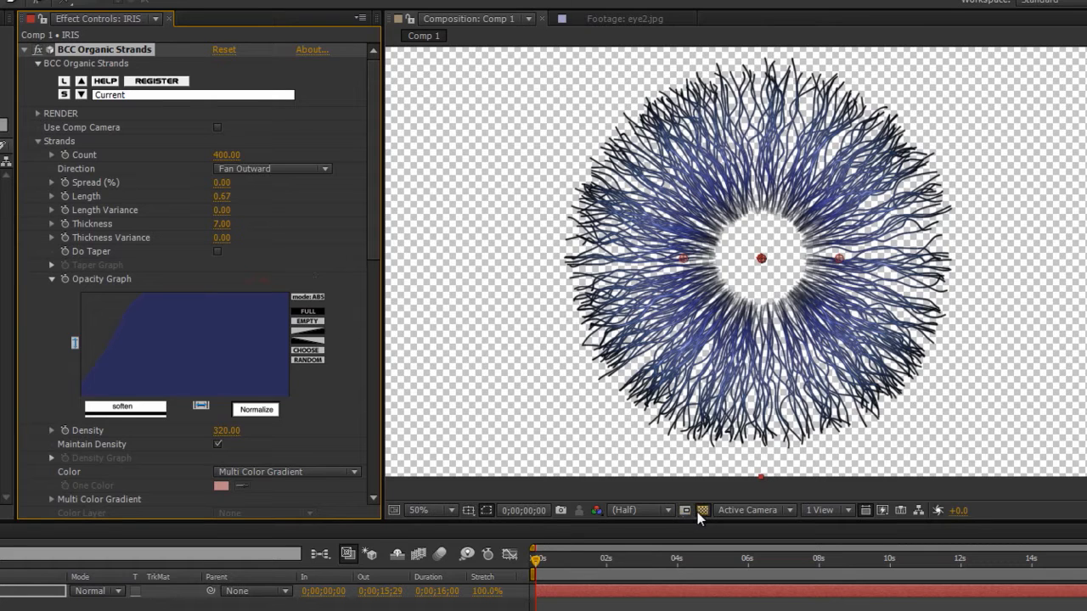
# Step: Enable Do Taper and redraw the Taper Graph full in the middle with about half thickness at both ends
pyautogui.click(216, 251)
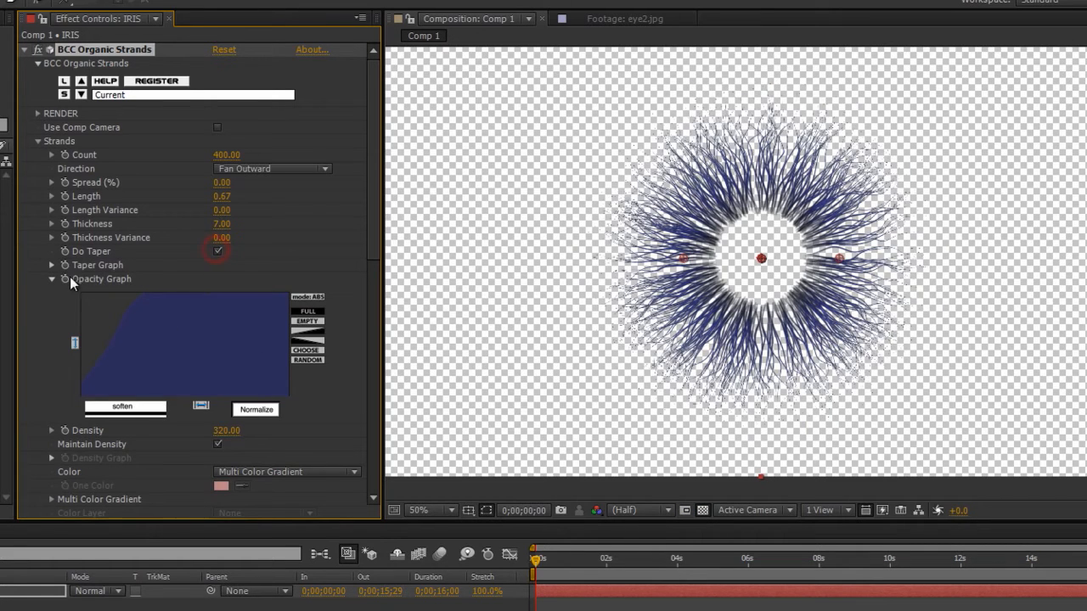
pyautogui.click(51, 265)
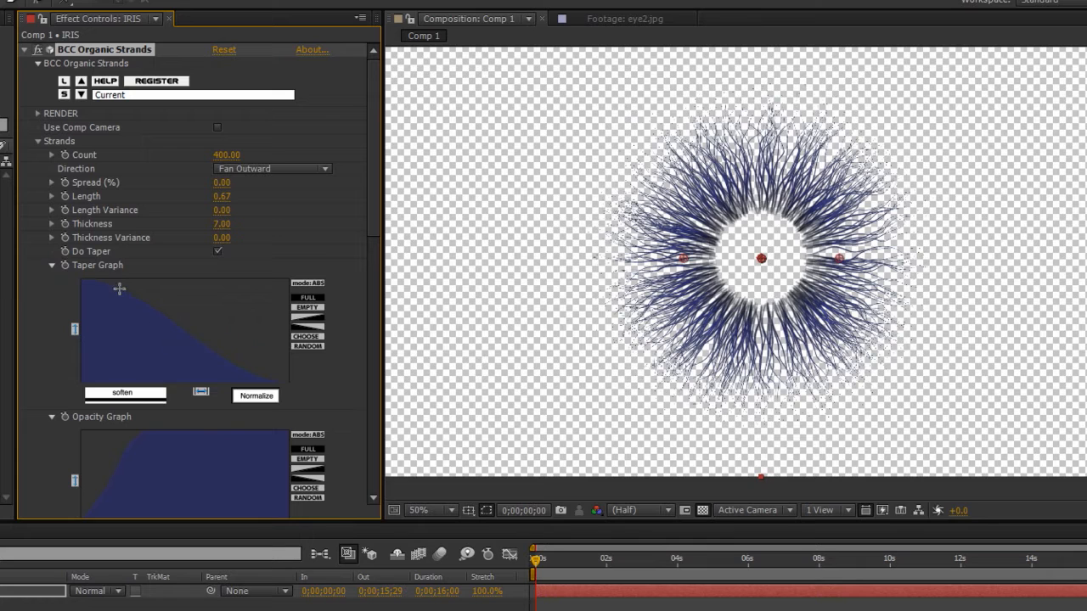
pyautogui.moveTo(144, 299)
pyautogui.mouseDown()
pyautogui.moveTo(188, 270)
pyautogui.moveTo(254, 283)
pyautogui.mouseUp()
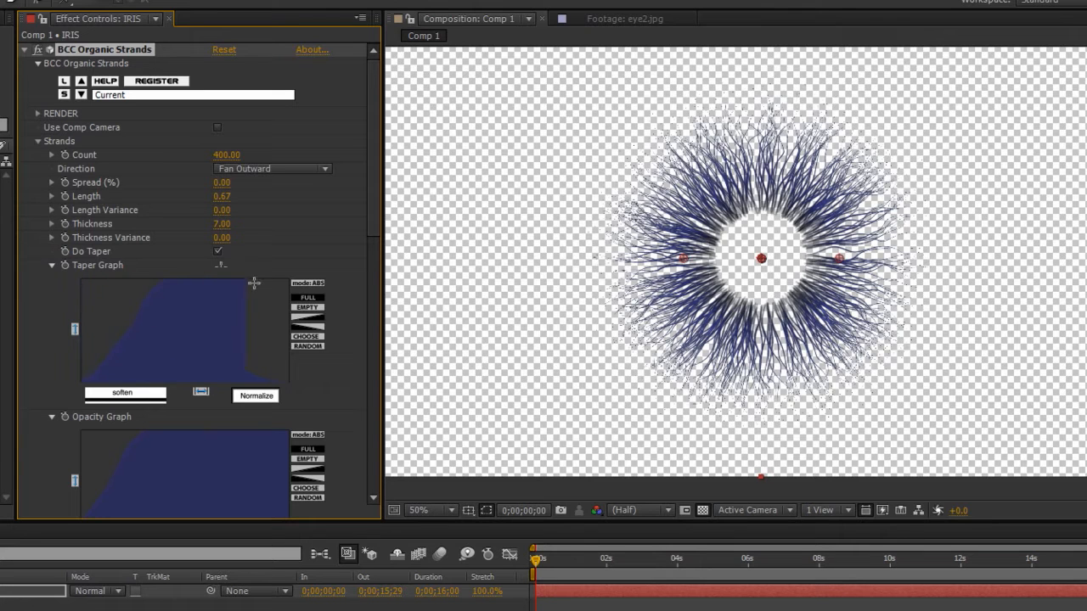
pyautogui.scroll(2, 740, 280)
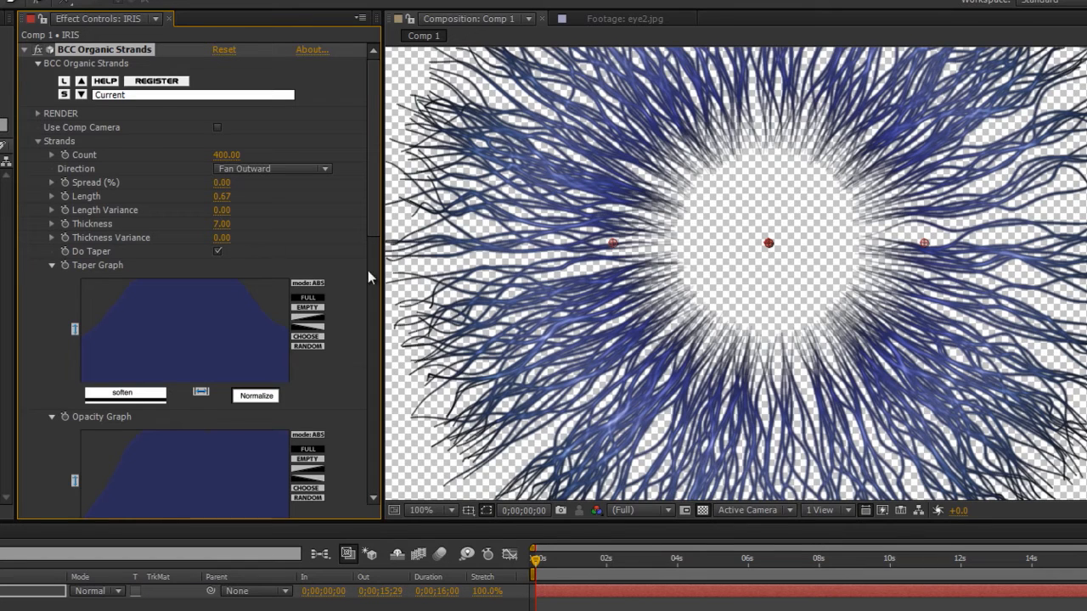
pyautogui.scroll(-4, 146, 250)
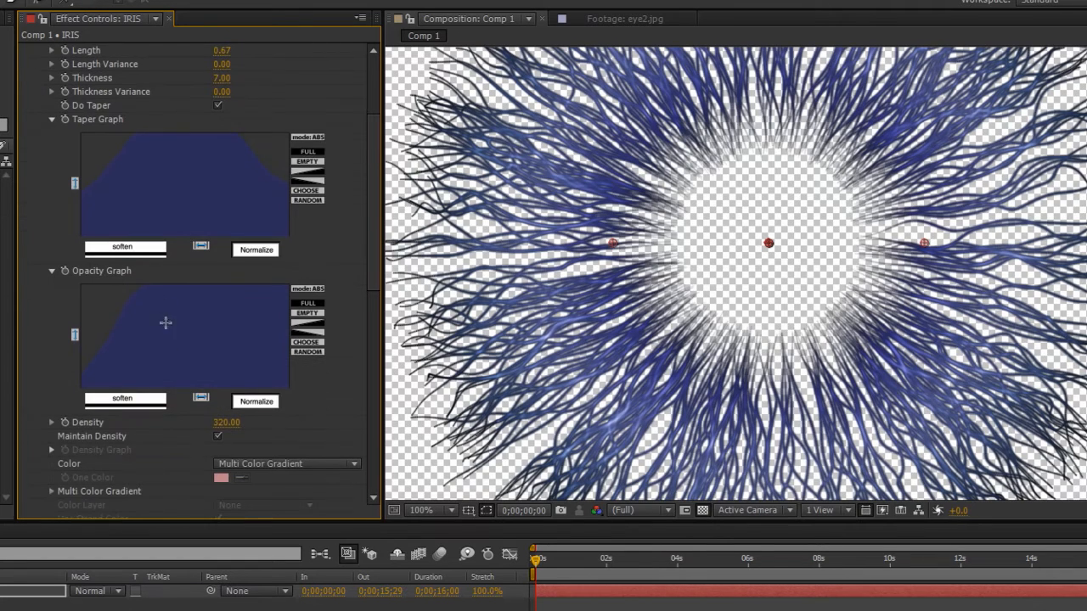
pyautogui.scroll(1, 180, 154)
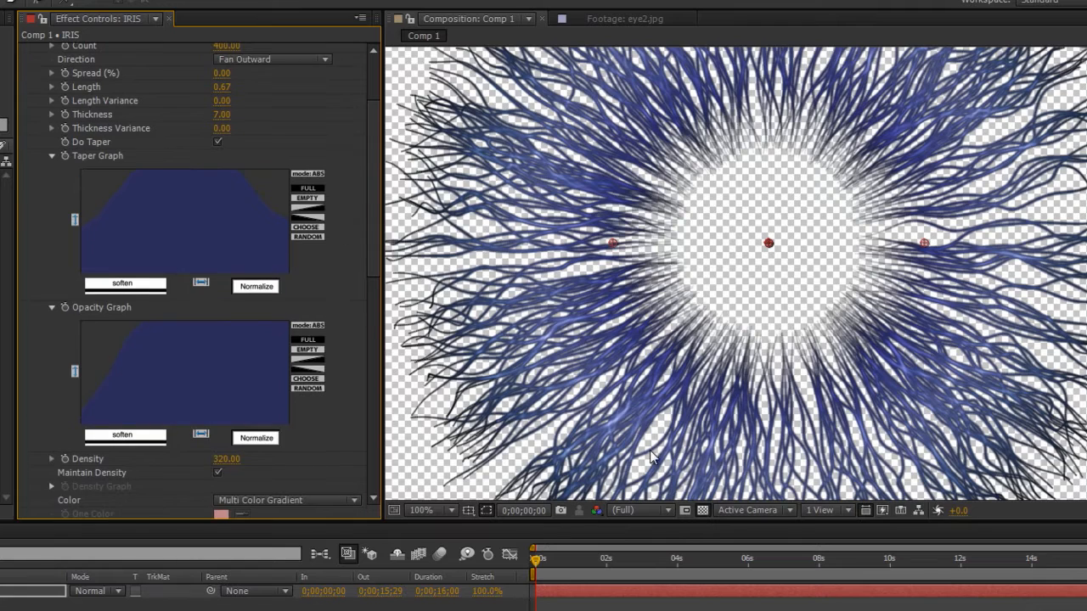
# Step: Hide the transparency grid and redraw the Taper Graph's shoulders rounder, keeping both ends at about half thickness
pyautogui.click(703, 510)
pyautogui.press(',')
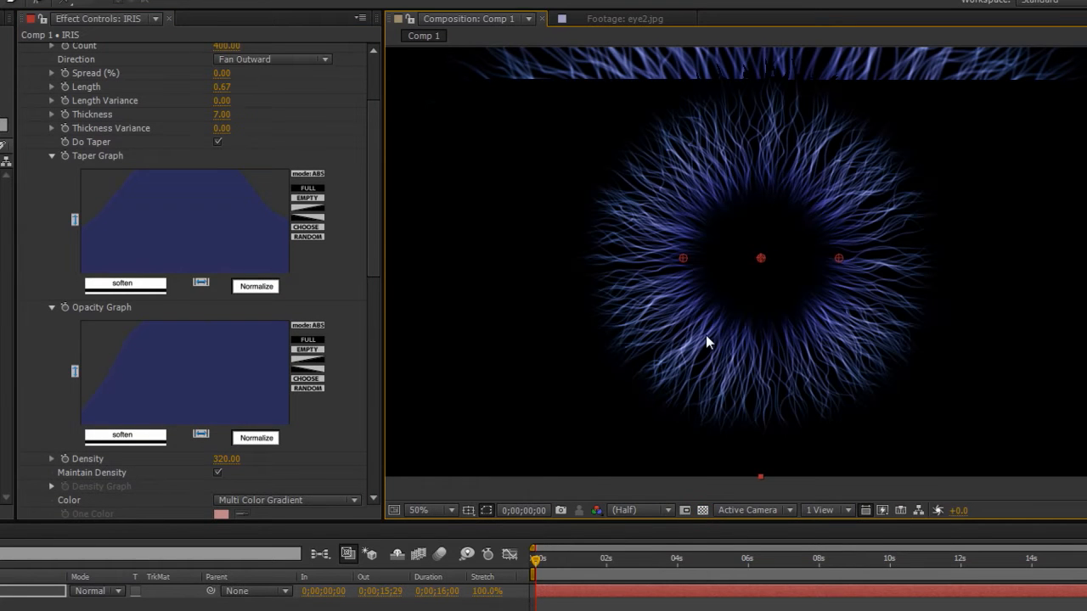
pyautogui.press('.')
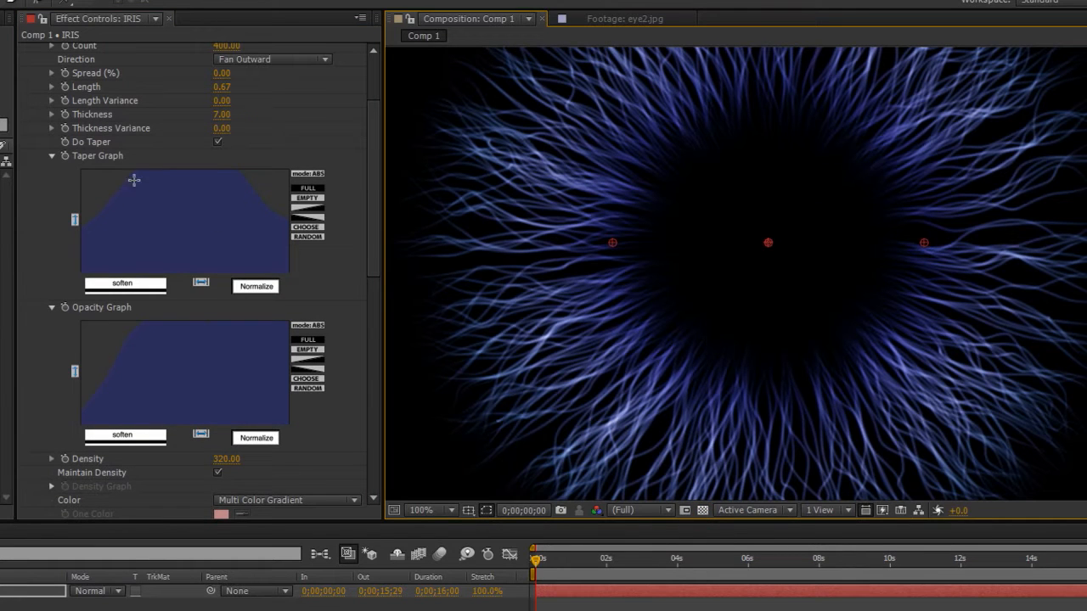
pyautogui.moveTo(94, 230)
pyautogui.mouseDown()
pyautogui.moveTo(98, 186)
pyautogui.moveTo(140, 170)
pyautogui.moveTo(221, 173)
pyautogui.mouseUp()
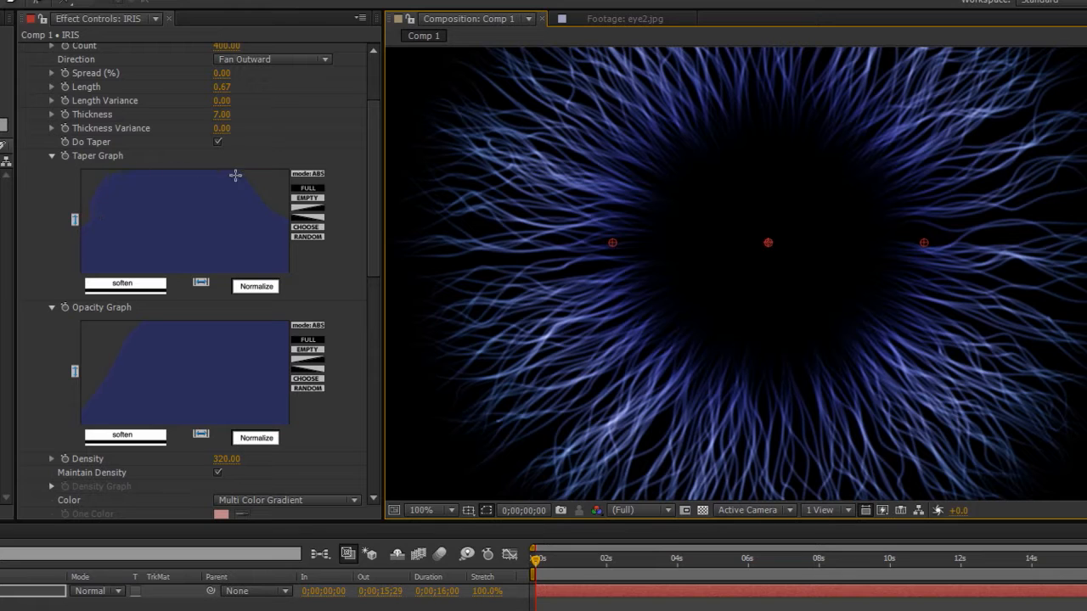
pyautogui.moveTo(281, 225); pyautogui.dragTo(286, 228)
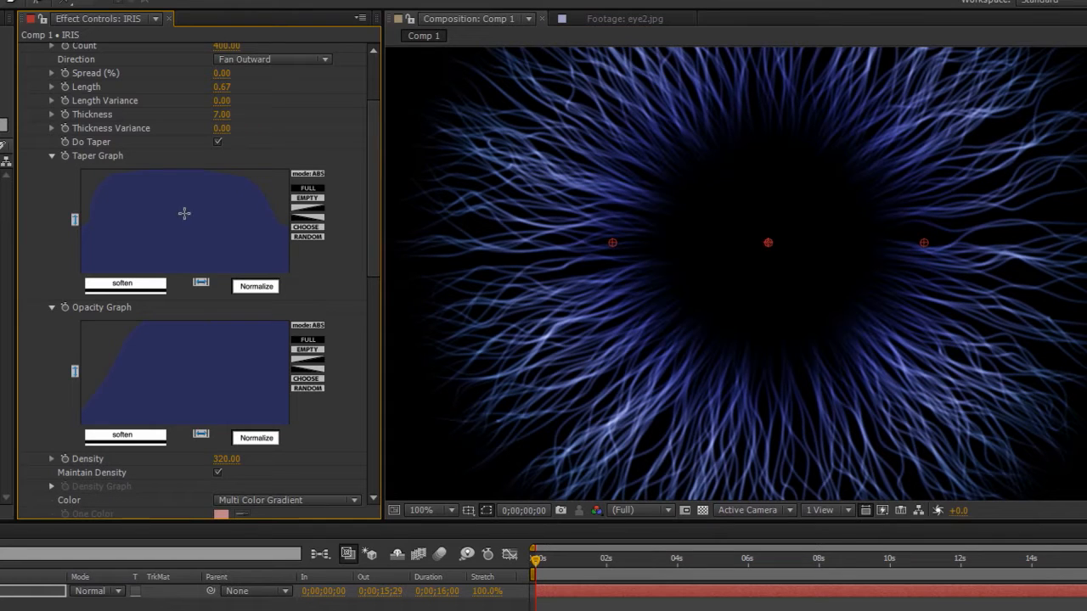
# Step: Collapse the Taper Graph, Opacity Graph and Organic Noise settings, and check the whole iris in the viewer
pyautogui.click(49, 155)
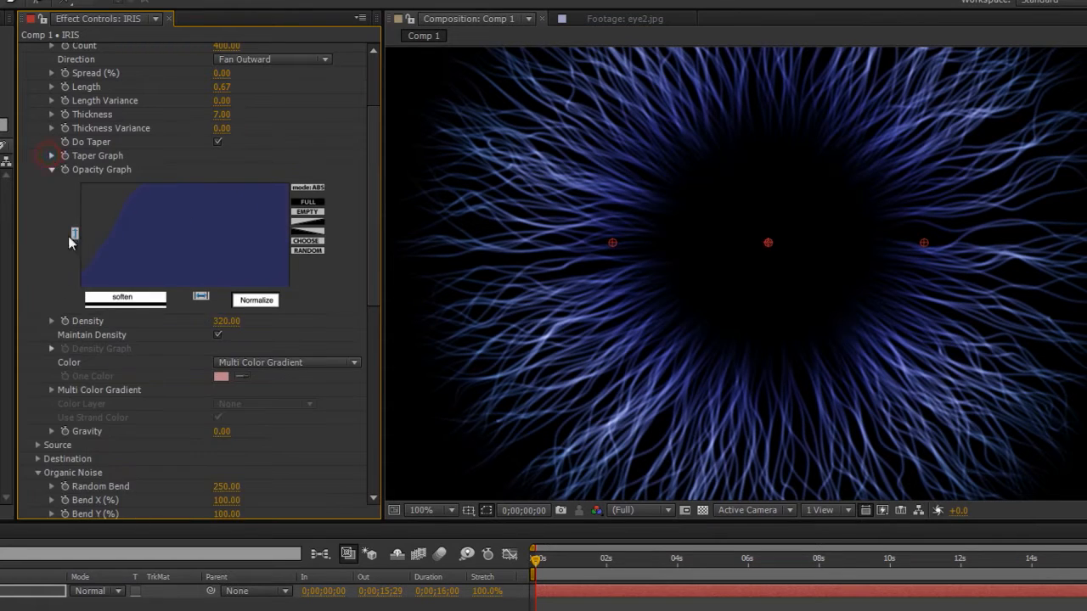
pyautogui.click(50, 169)
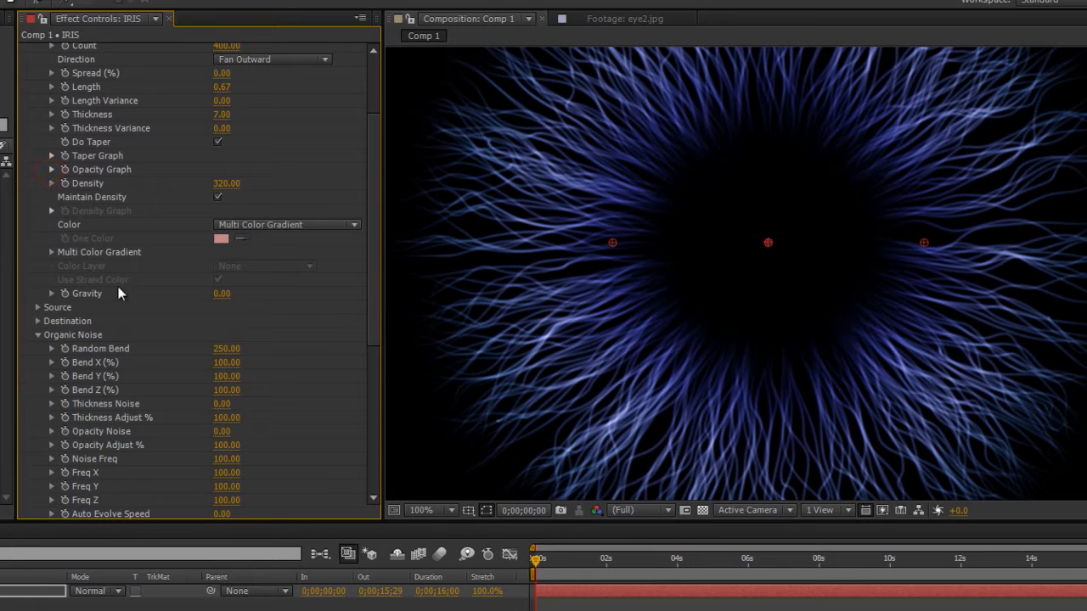
pyautogui.click(37, 334)
pyautogui.scroll(-2, 710, 250)
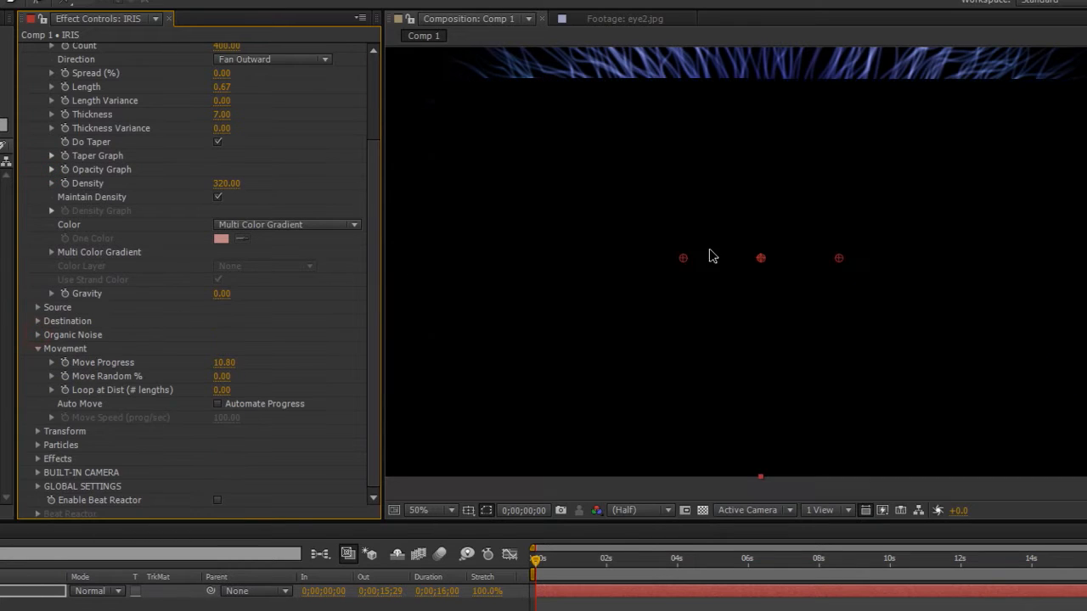
pyautogui.scroll(2, 706, 330)
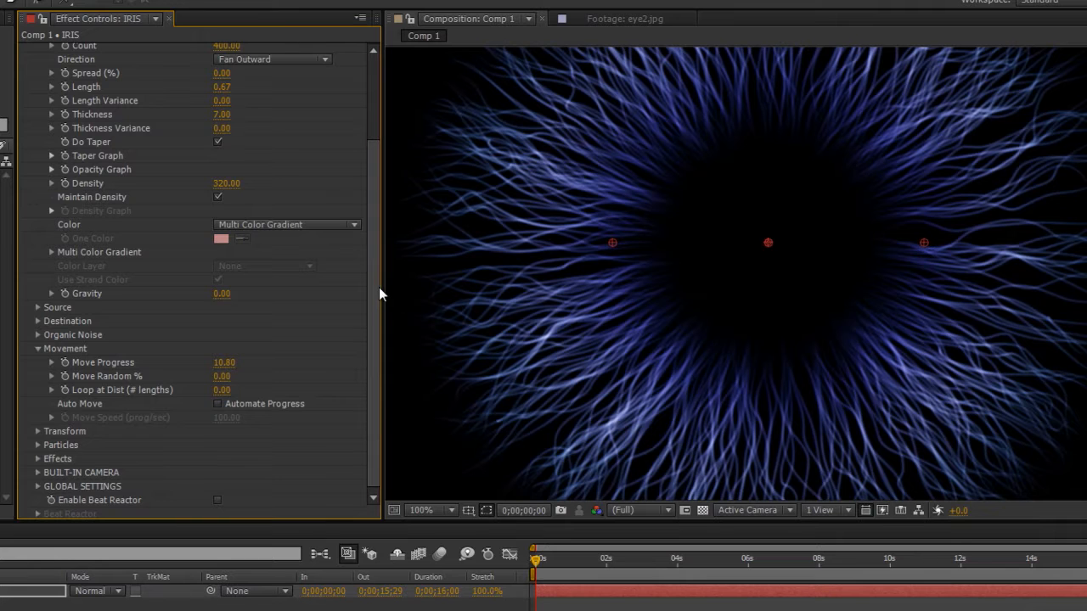
pyautogui.scroll(-2, 716, 252)
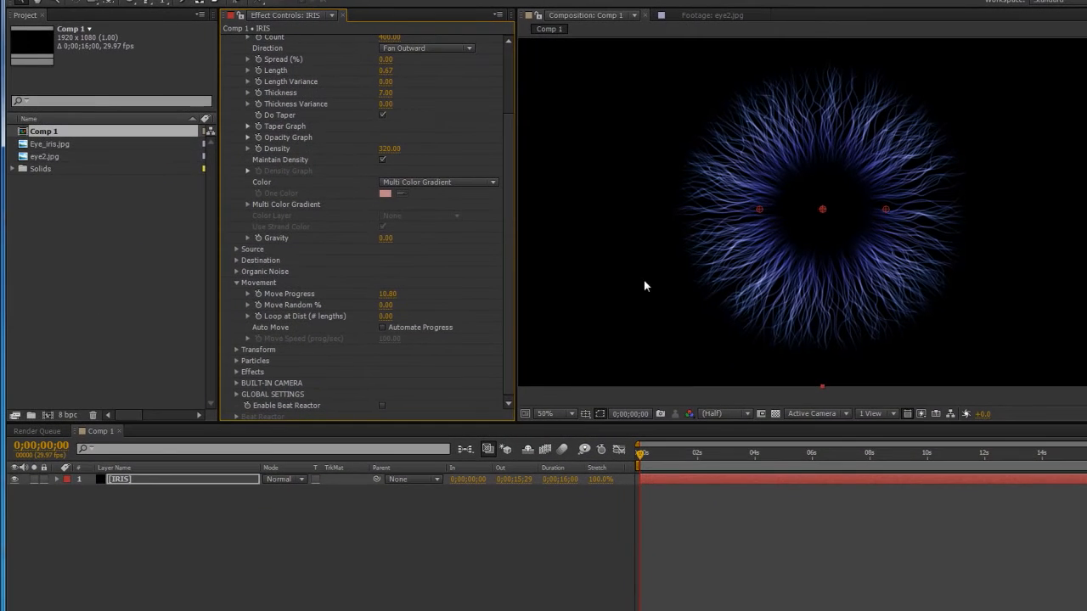
# Step: Duplicate the IRIS layer and rename the copy IRIS2
pyautogui.click(129, 481)
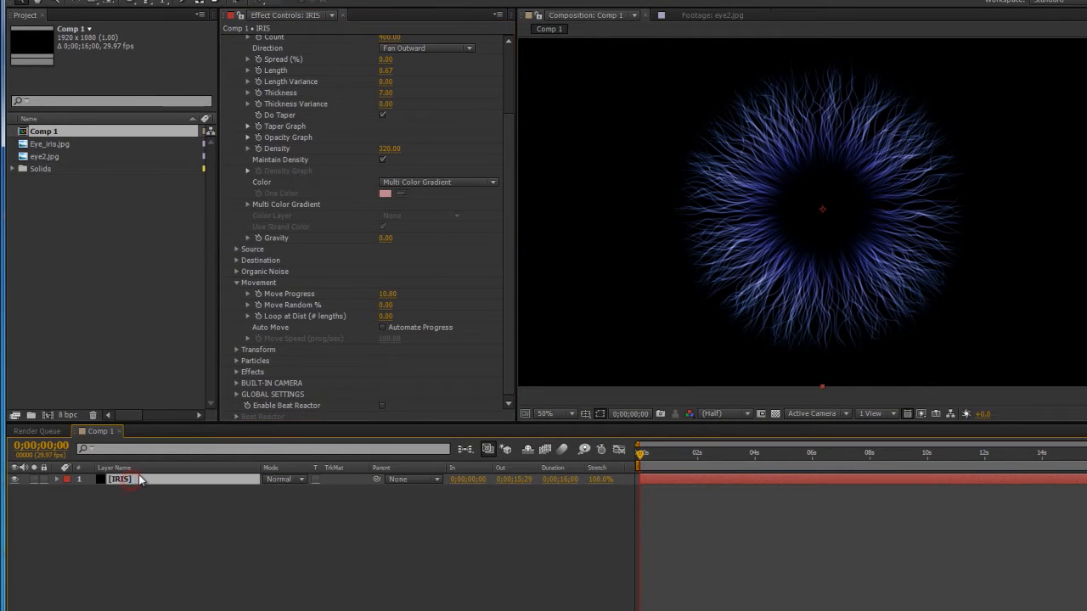
pyautogui.hotkey('ctrl', 'd')
pyautogui.click(132, 481)
pyautogui.press('Return')
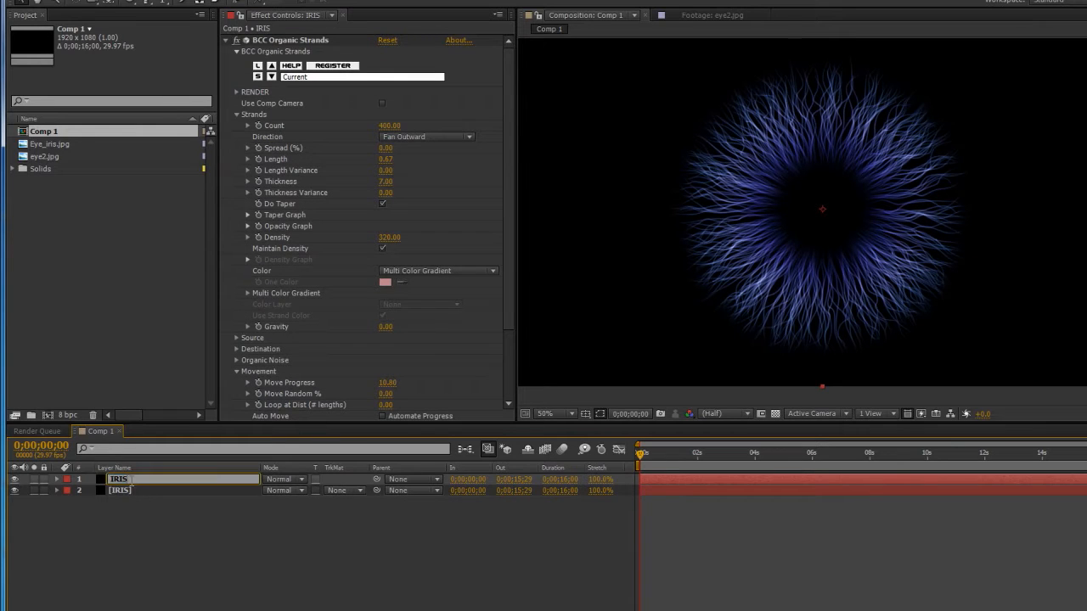
pyautogui.write('2')
pyautogui.press('Return')
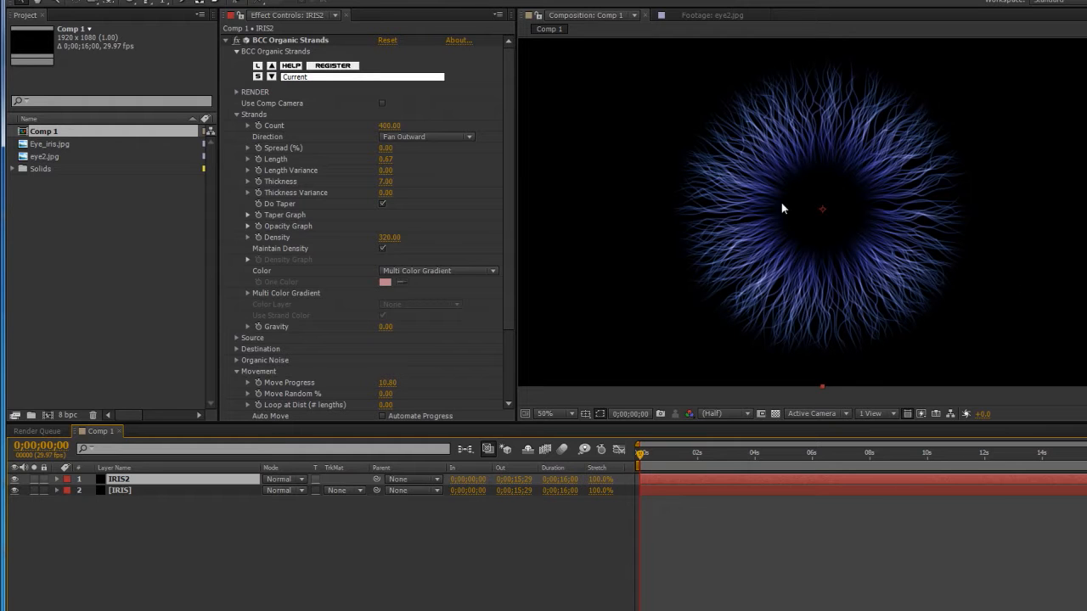
# Step: Switch IRIS2's strand Color to One Color in red and set the strand Length to 0.19
pyautogui.click(414, 271)
pyautogui.click(413, 284)
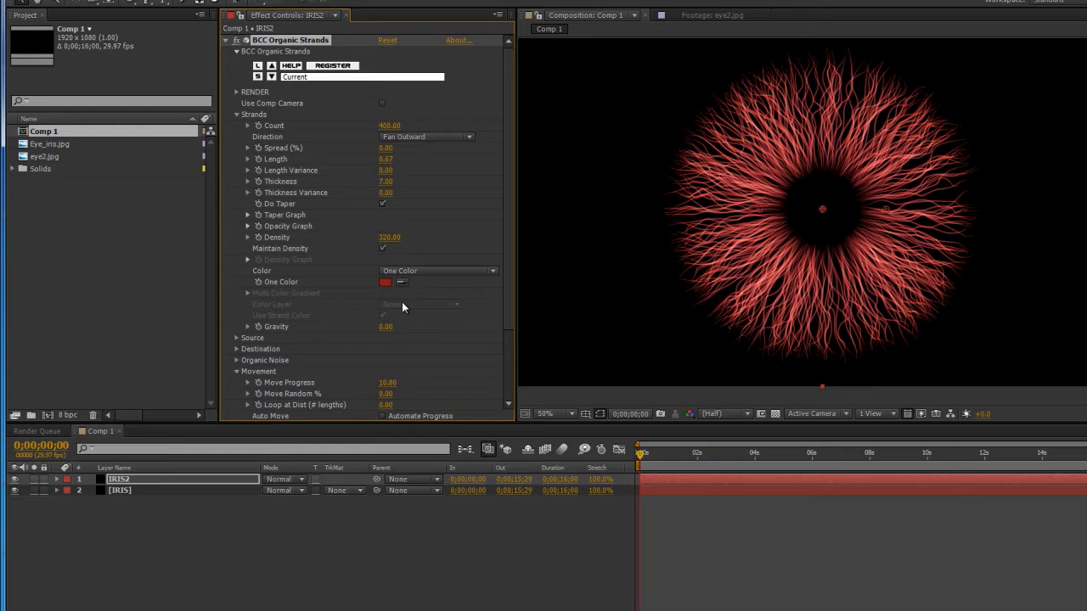
pyautogui.scroll(-3, 317, 320)
pyautogui.scroll(3, 341, 264)
pyautogui.moveTo(389, 159); pyautogui.dragTo(381, 157)
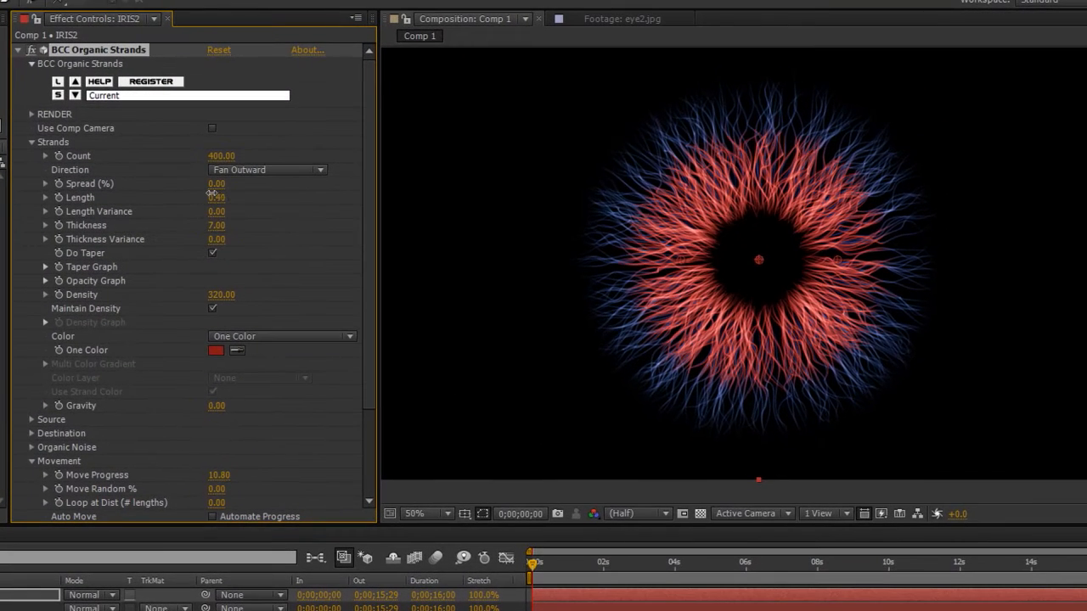
pyautogui.moveTo(206, 194); pyautogui.dragTo(186, 195)
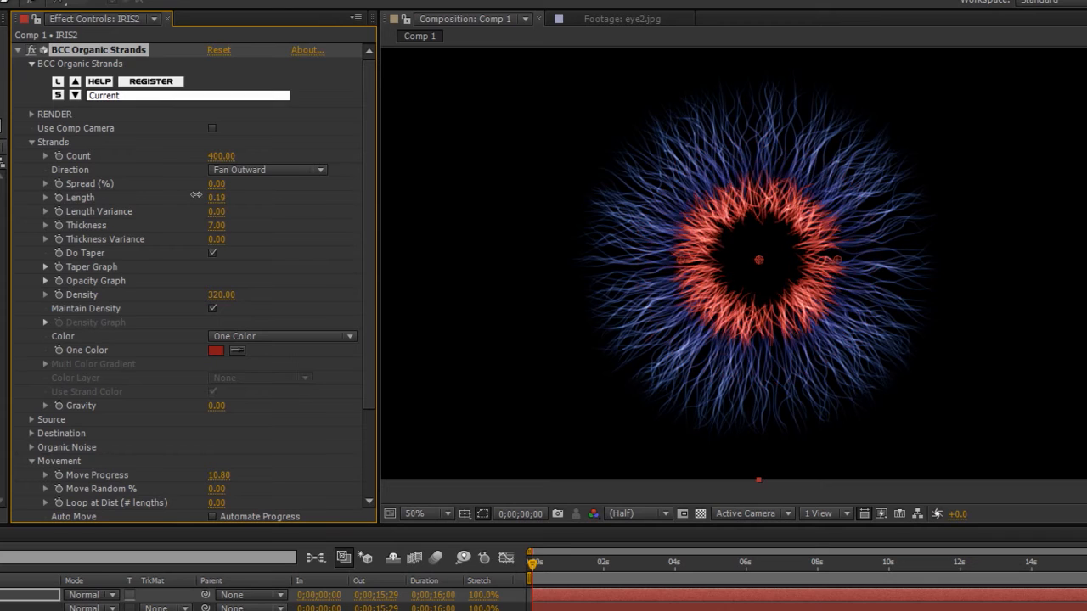
# Step: Shift the red strands to the outer rim of the iris by setting Move Progress to -41.80
pyautogui.scroll(-3, 87, 314)
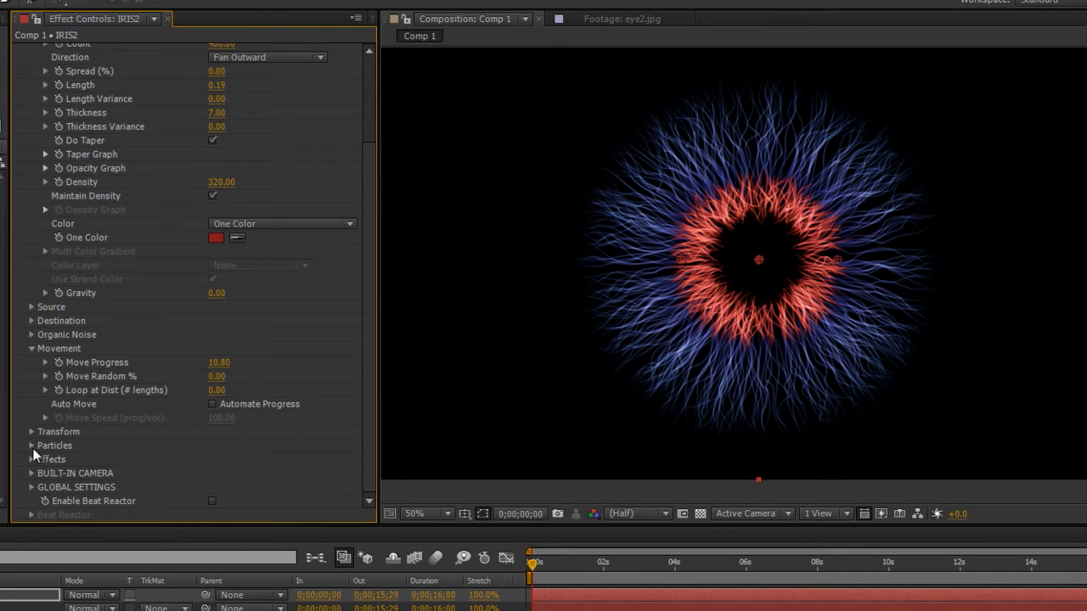
pyautogui.click(217, 363)
pyautogui.write('-2.1')
pyautogui.press('Return')
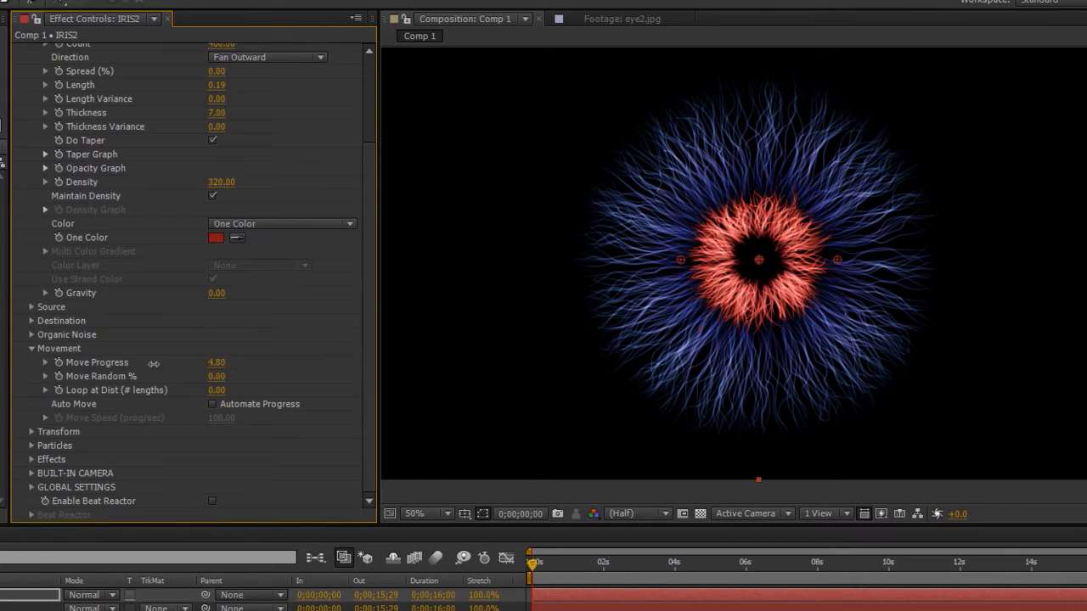
pyautogui.moveTo(100, 362); pyautogui.dragTo(6, 399)
pyautogui.moveTo(217, 362); pyautogui.dragTo(145, 366)
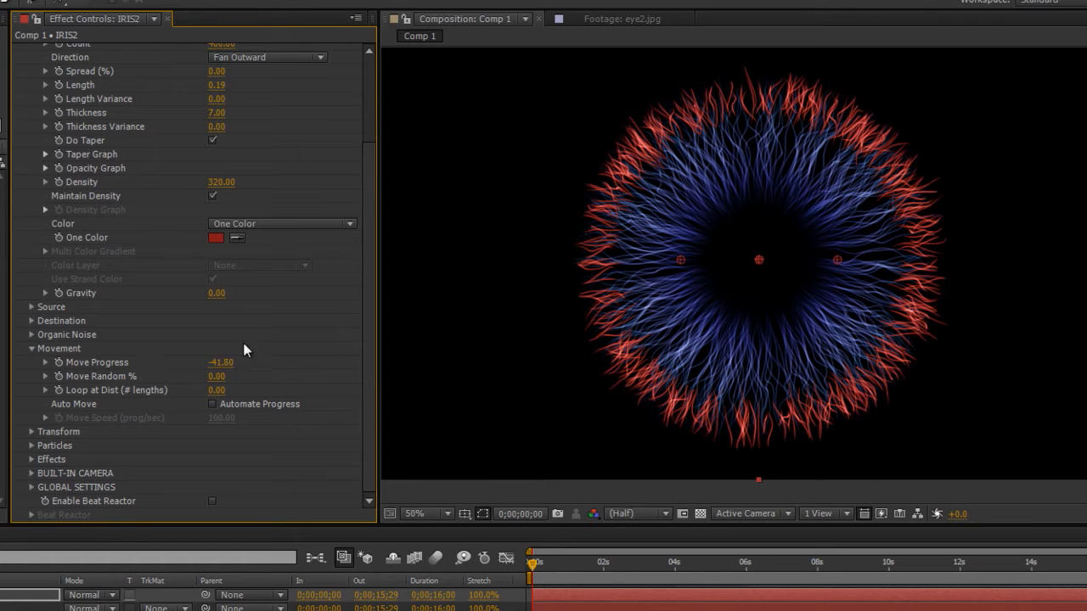
# Step: Set IRIS2's strand Length to 0.27 and Length Variance to 50.90
pyautogui.scroll(3, 158, 330)
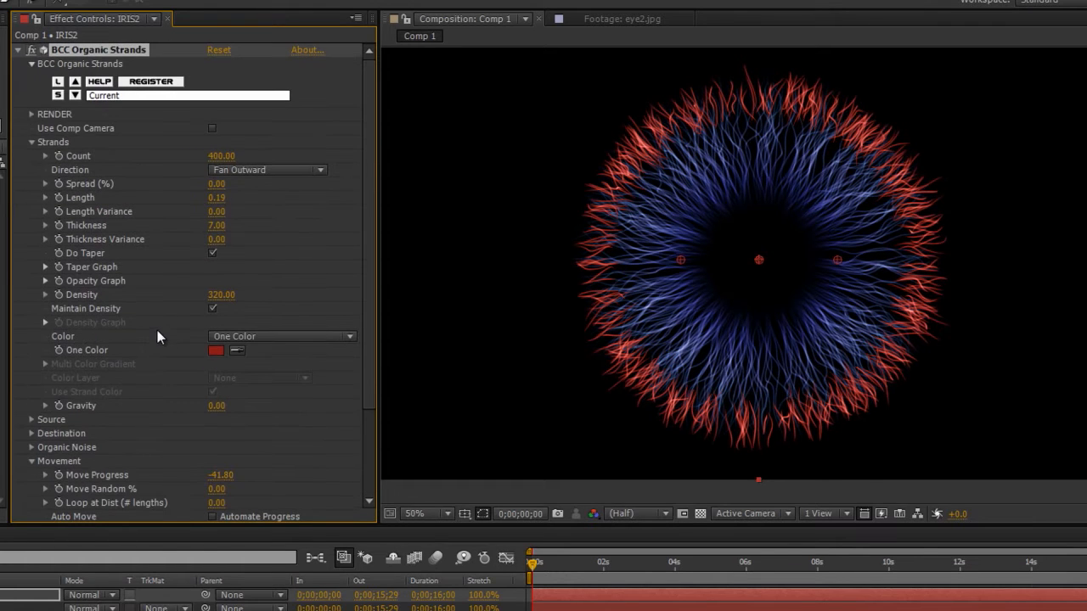
pyautogui.moveTo(219, 196); pyautogui.dragTo(233, 192)
pyautogui.click(217, 212)
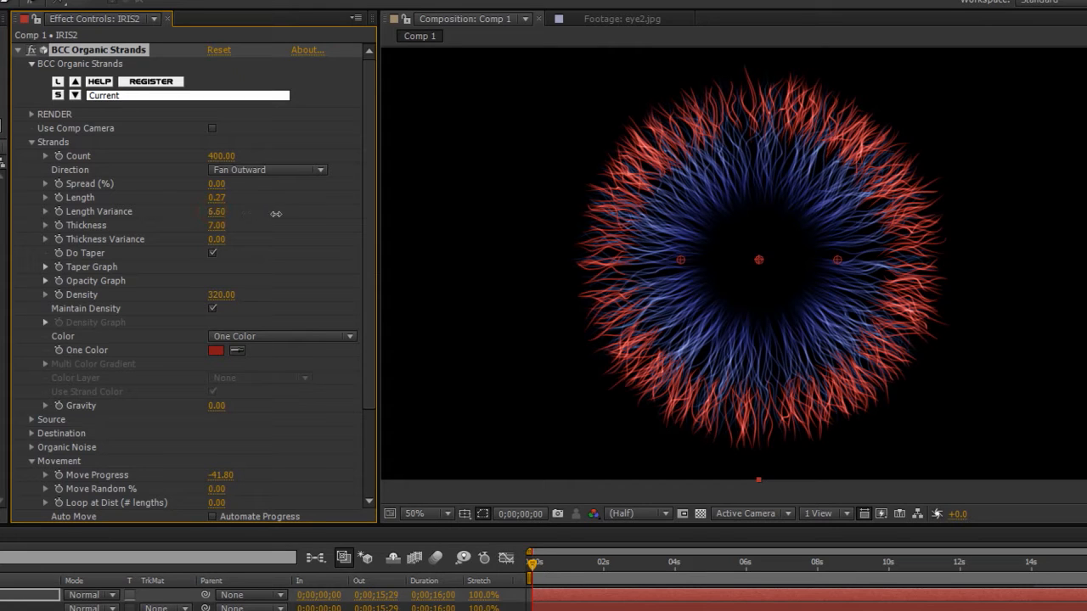
pyautogui.moveTo(217, 212)
pyautogui.mouseDown()
pyautogui.moveTo(260, 212)
pyautogui.moveTo(248, 213)
pyautogui.mouseUp()
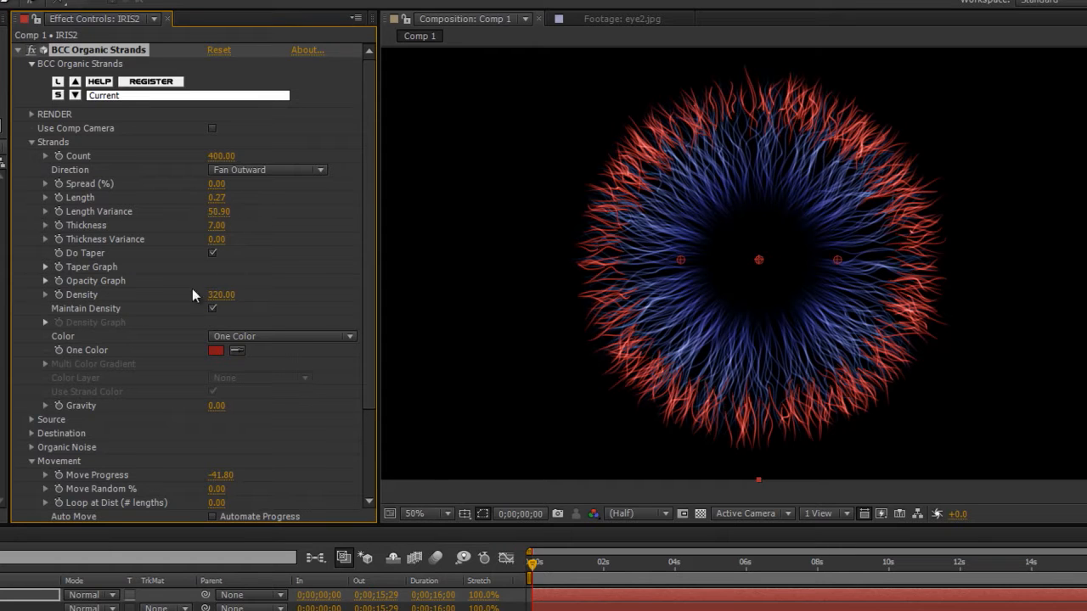
# Step: Collapse the Movement settings and flip IRIS2's Opacity Graph horizontally
pyautogui.scroll(-3, 109, 295)
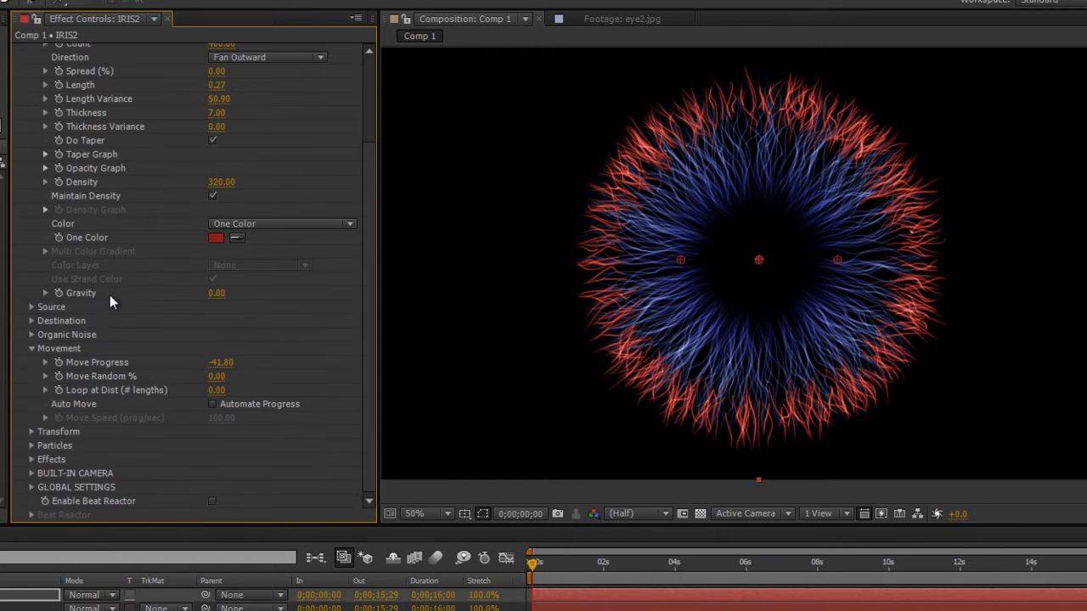
pyautogui.click(31, 348)
pyautogui.scroll(2, 112, 253)
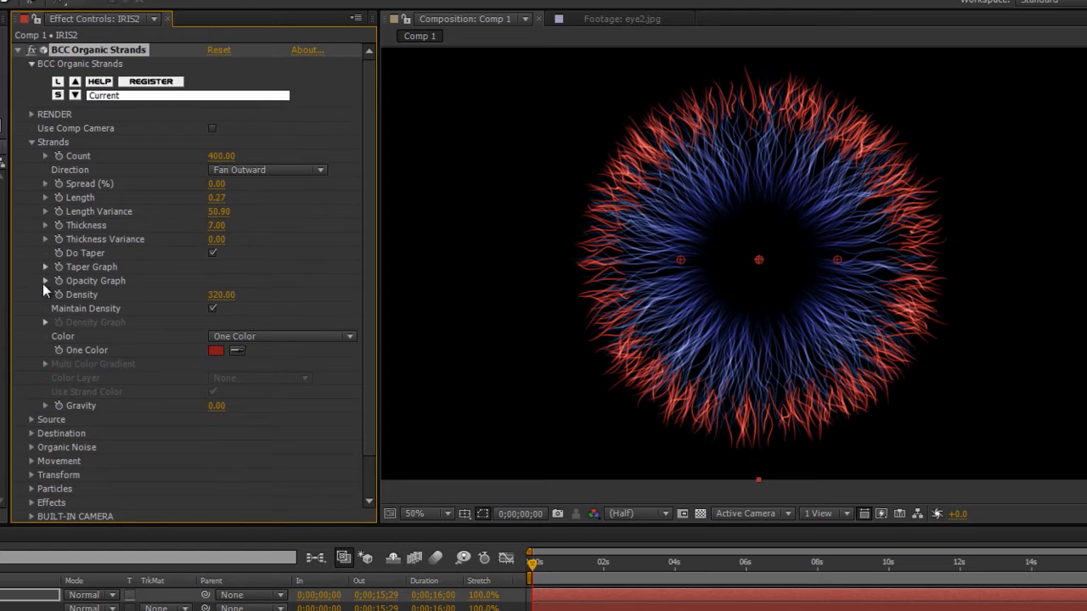
pyautogui.click(44, 281)
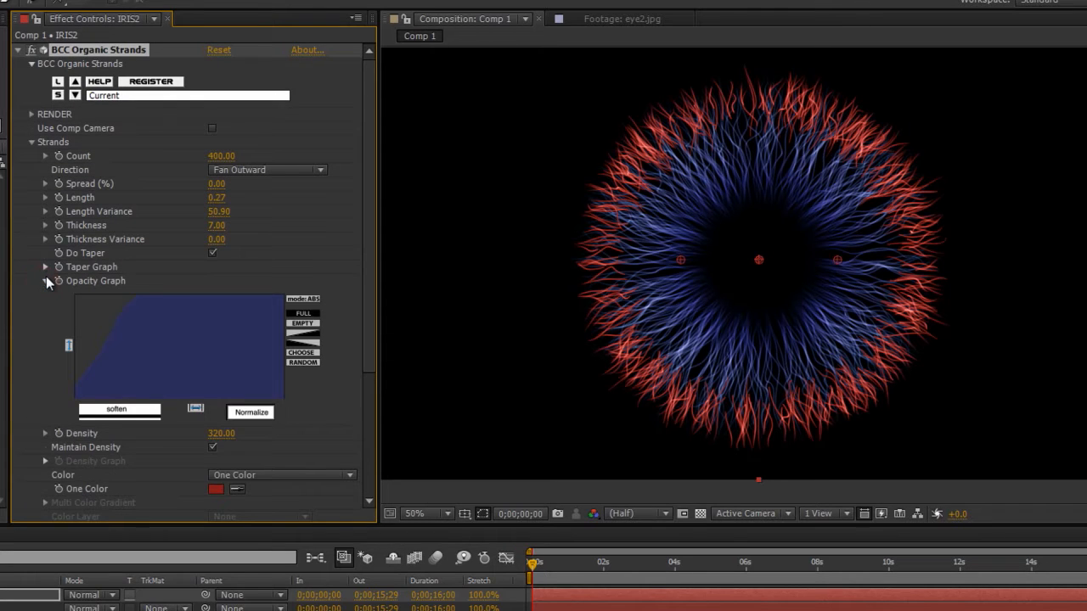
pyautogui.click(196, 409)
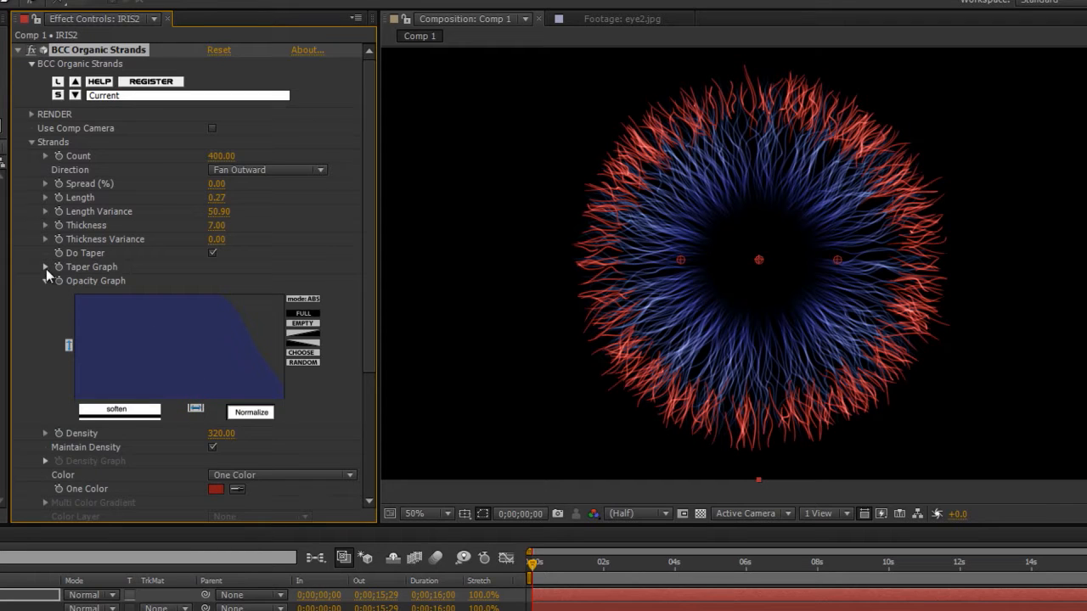
# Step: Flip IRIS2's Taper Graph horizontally and collapse both the Taper Graph and Opacity Graph
pyautogui.click(46, 267)
pyautogui.click(199, 398)
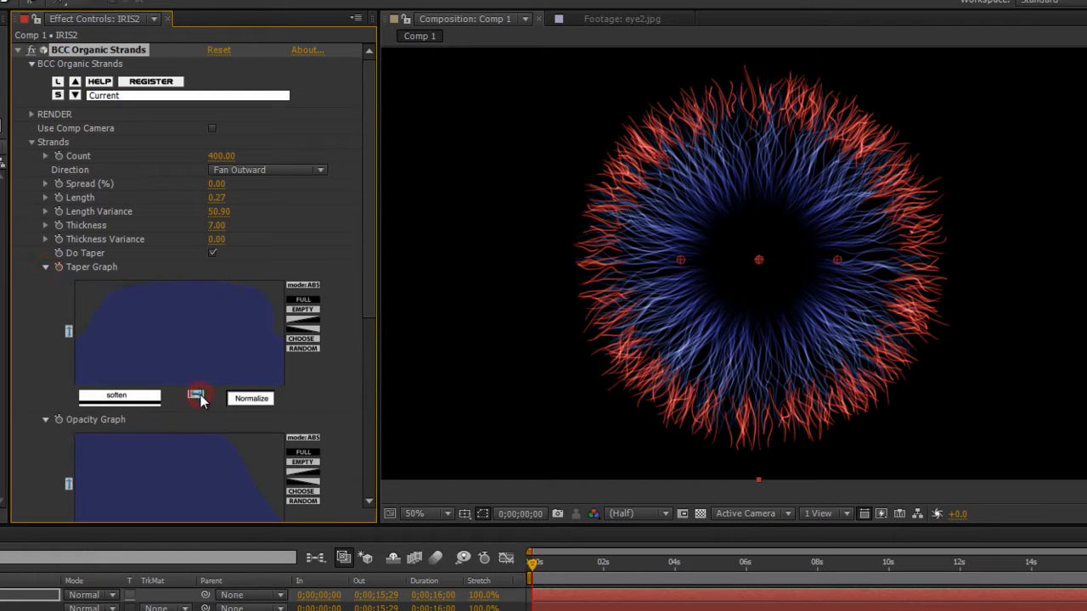
pyautogui.click(46, 267)
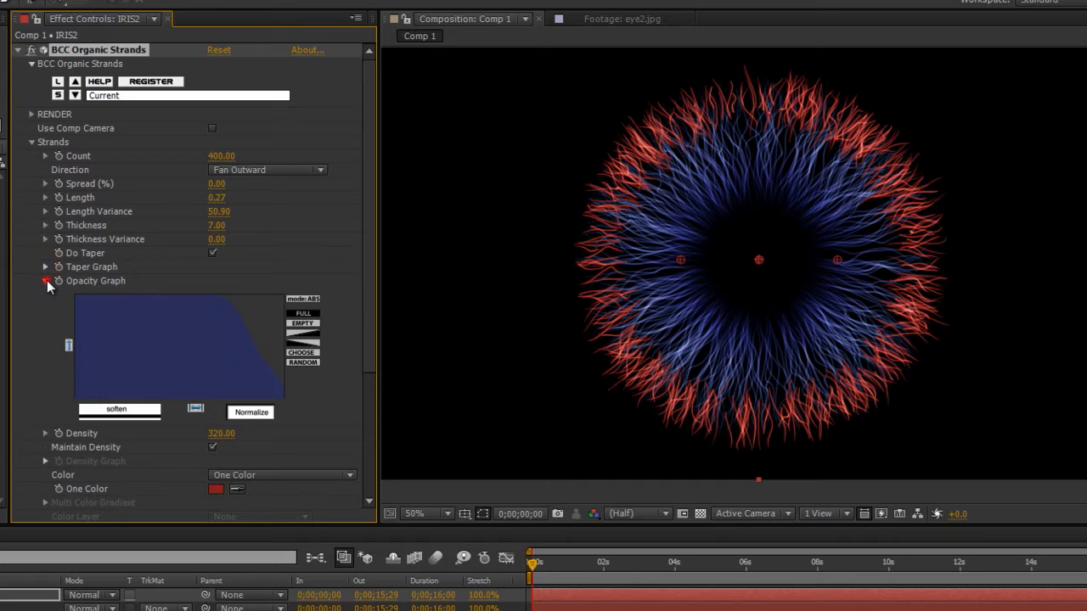
pyautogui.click(47, 280)
# Step: Expand IRIS2's Organic Noise settings and raise Random Bend to 312
pyautogui.scroll(-1, 102, 339)
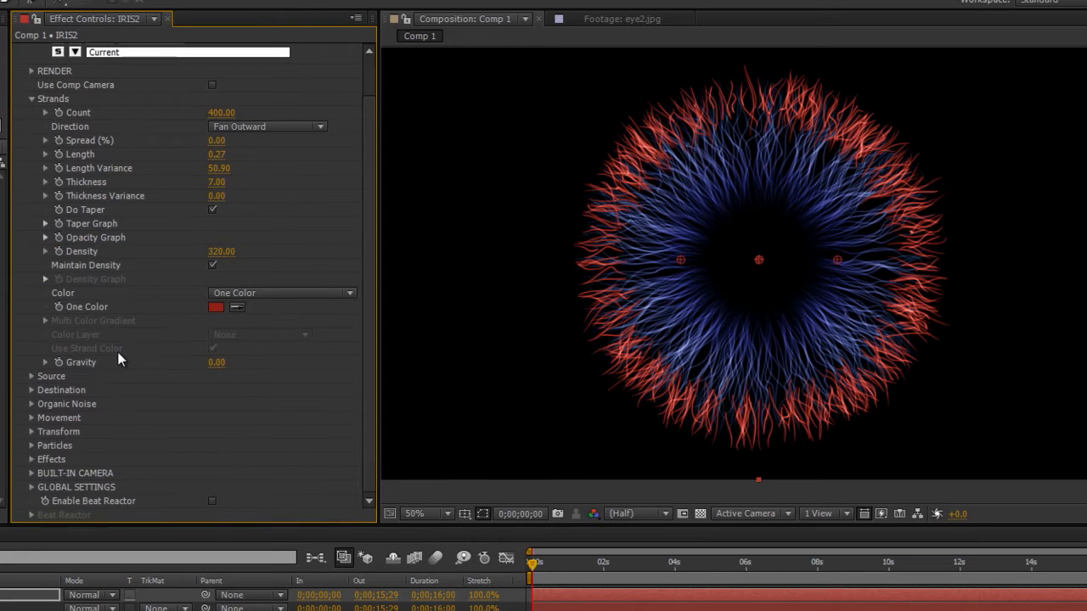
pyautogui.click(31, 403)
pyautogui.scroll(-4, 37, 412)
pyautogui.moveTo(213, 238); pyautogui.dragTo(260, 238)
# Step: Change the Noise Character to Spikey and reduce Random Bend to 206
pyautogui.scroll(-3, 152, 314)
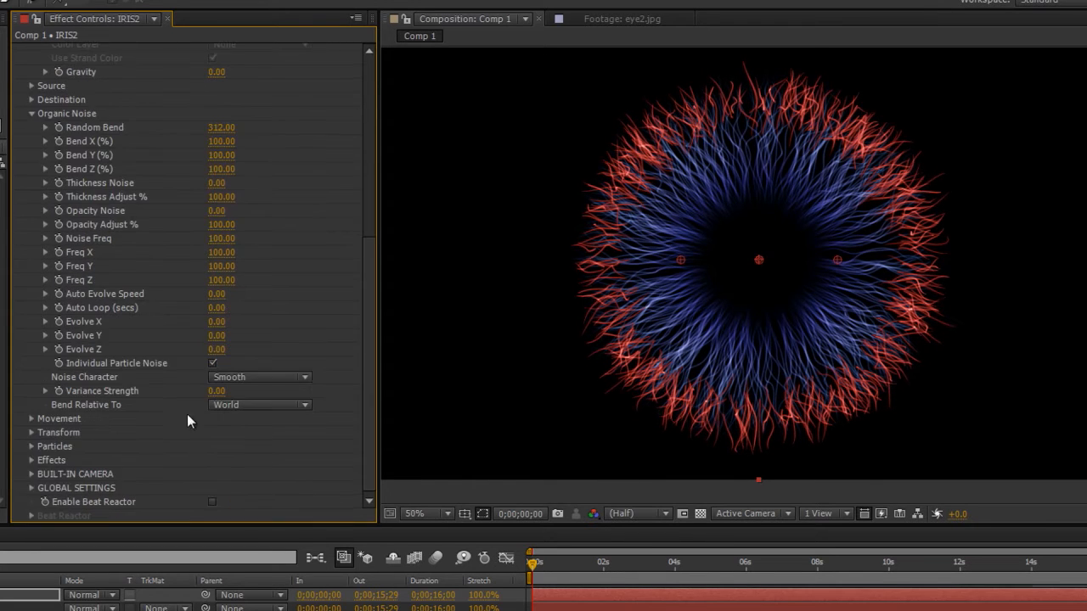
pyautogui.click(241, 377)
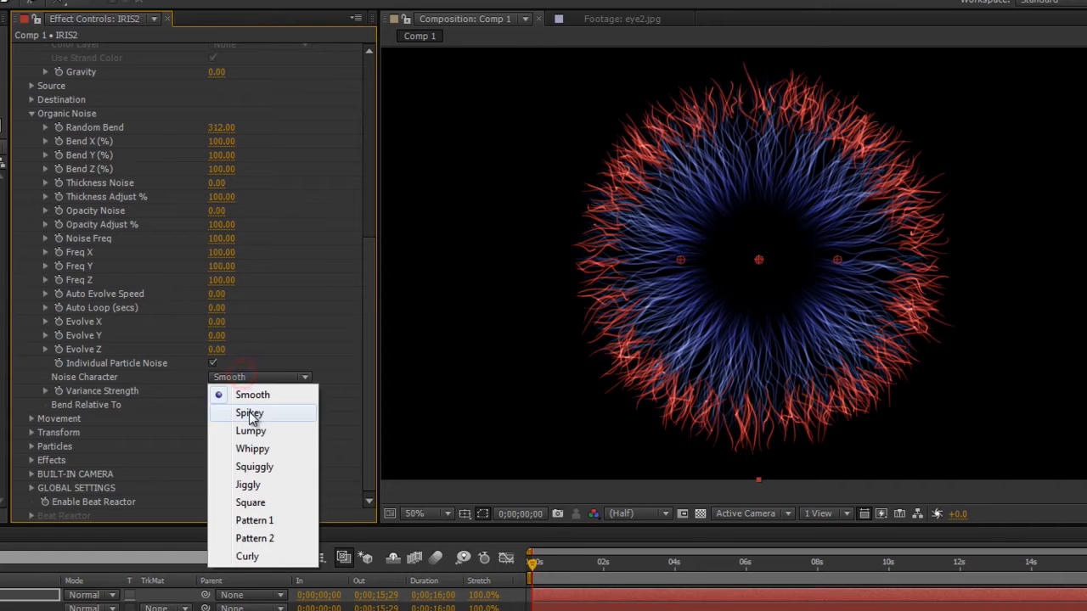
pyautogui.click(248, 413)
pyautogui.scroll(1, 136, 254)
pyautogui.moveTo(219, 164); pyautogui.dragTo(142, 174)
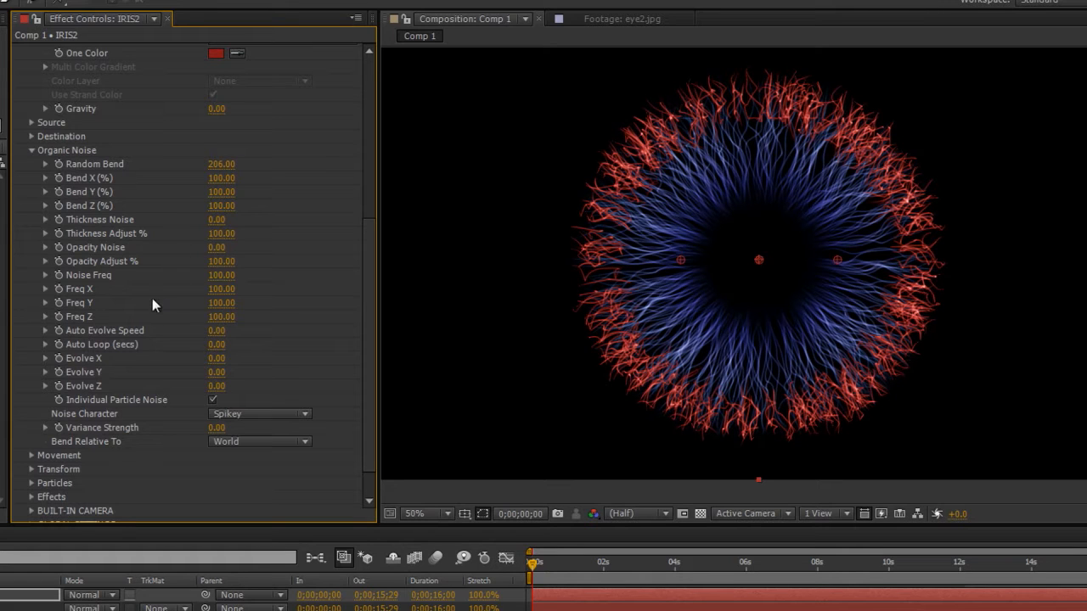
# Step: Set IRIS2's strand Color to Multi Color Gradient
pyautogui.scroll(5, 144, 293)
pyautogui.click(228, 297)
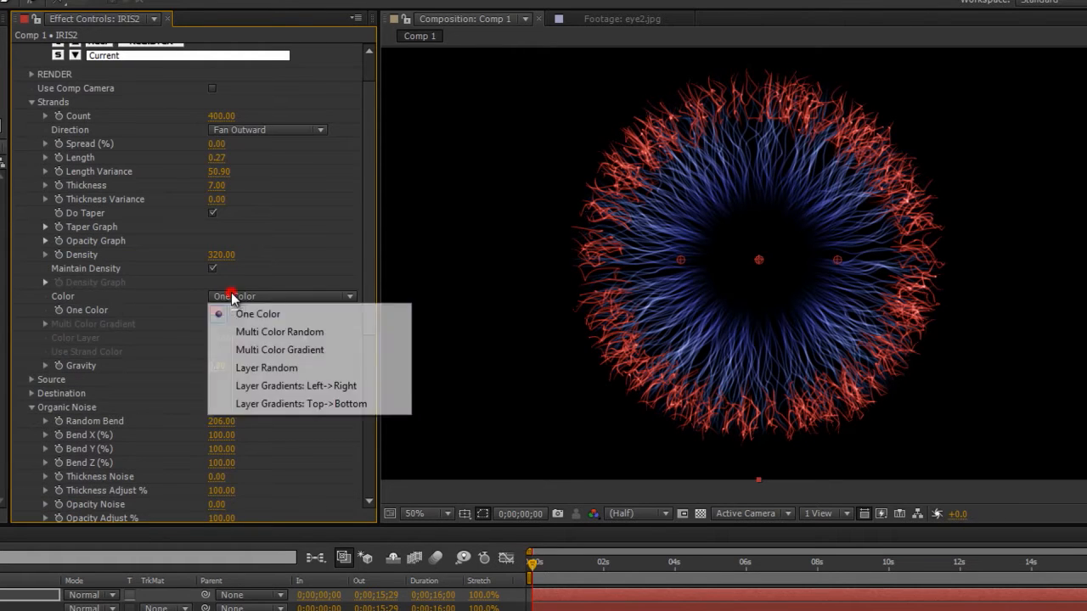
pyautogui.click(242, 346)
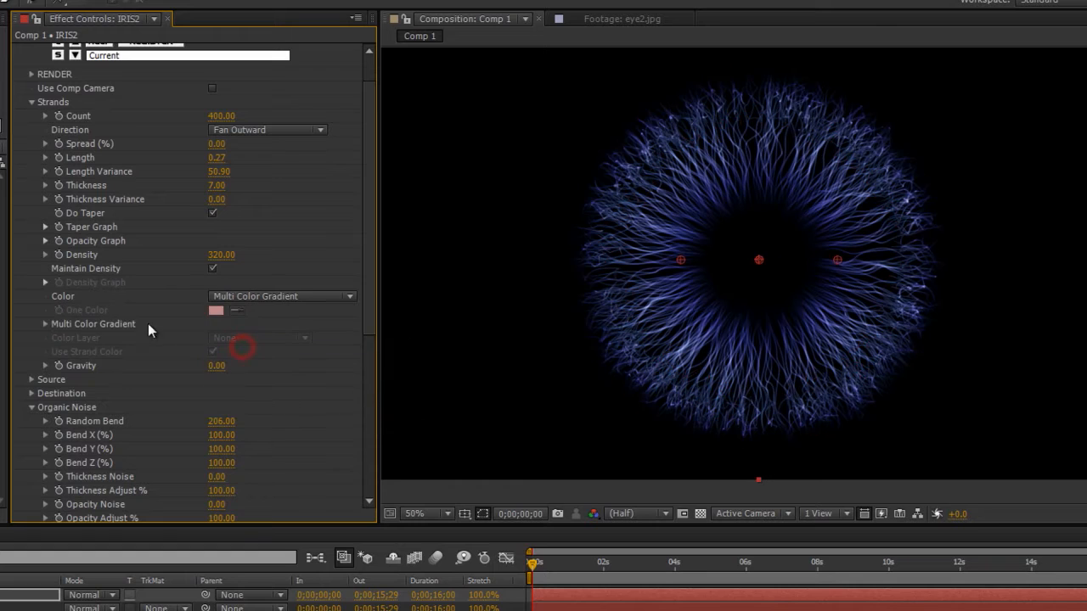
# Step: Expand IRIS2's Multi Color Gradient and disable Color 5 and Color 3
pyautogui.click(46, 324)
pyautogui.scroll(-2, 170, 382)
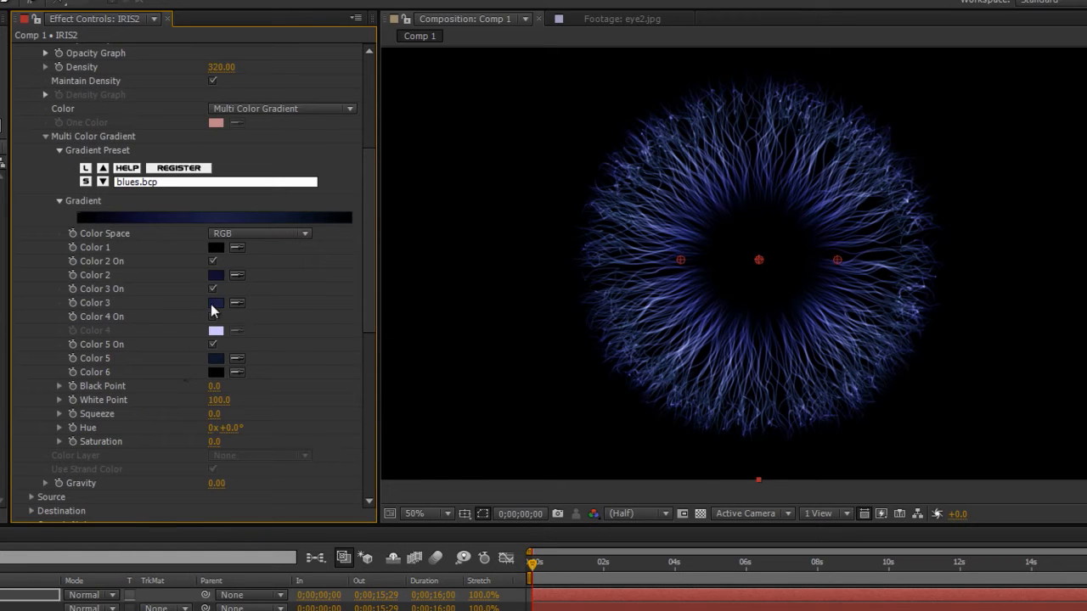
pyautogui.click(214, 344)
pyautogui.click(212, 288)
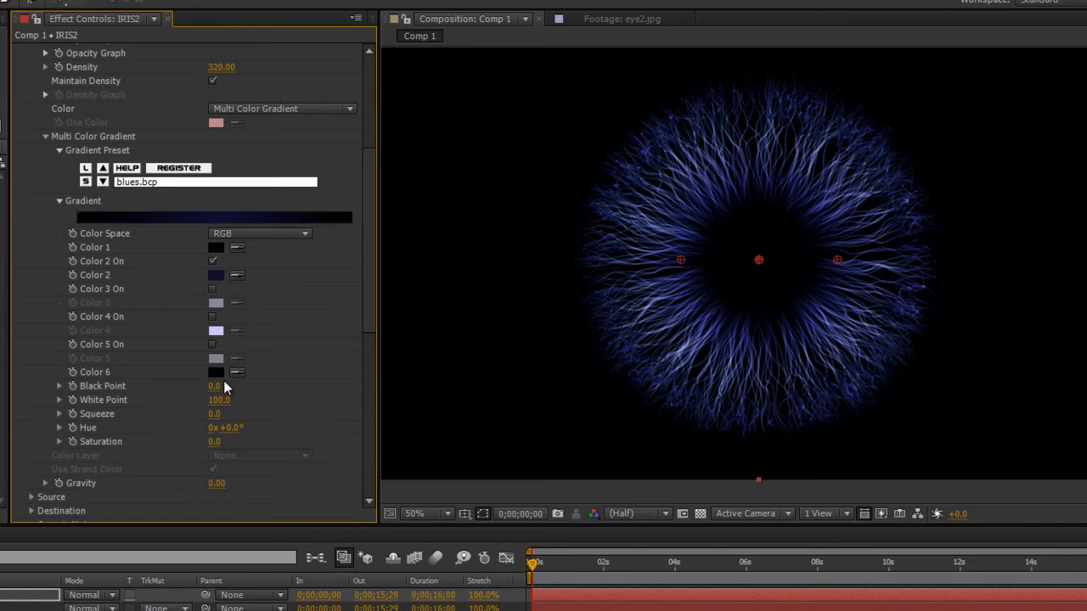
# Step: Darken Color 2 of IRIS2's gradient to the navy shade 16172A
pyautogui.click(216, 274)
pyautogui.click(145, 349)
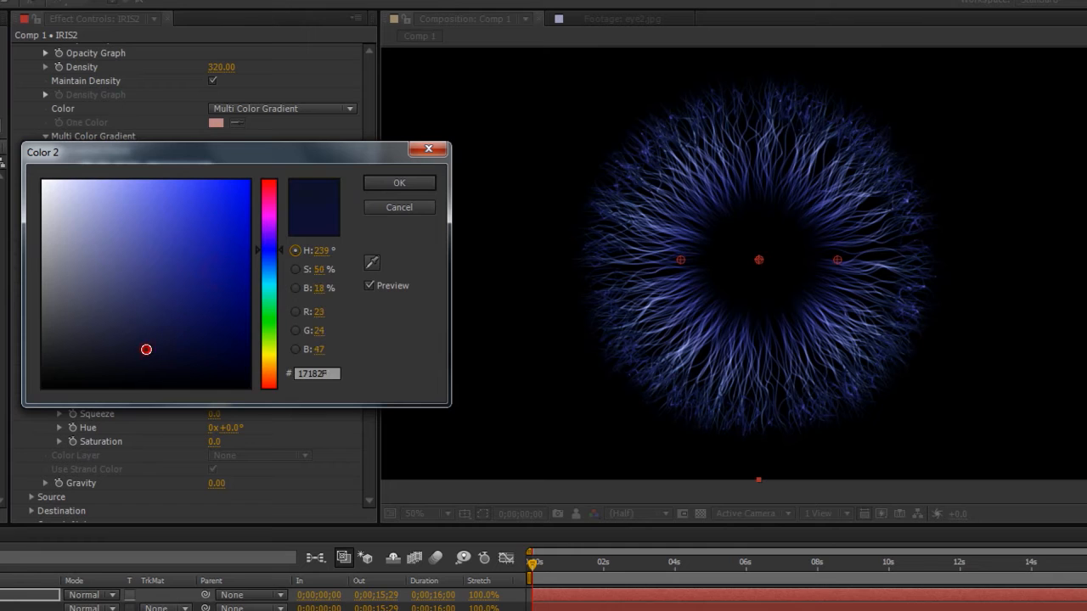
pyautogui.click(139, 354)
pyautogui.click(388, 186)
# Step: Change Color 1 of IRIS2's gradient from black to a very dark blue
pyautogui.click(216, 249)
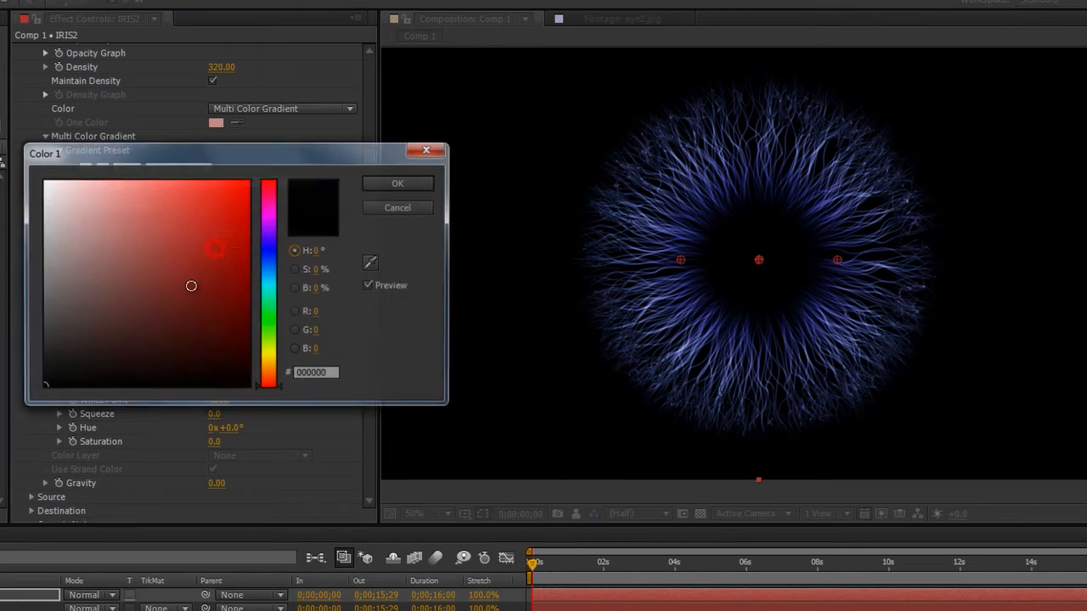
pyautogui.click(268, 245)
pyautogui.click(151, 362)
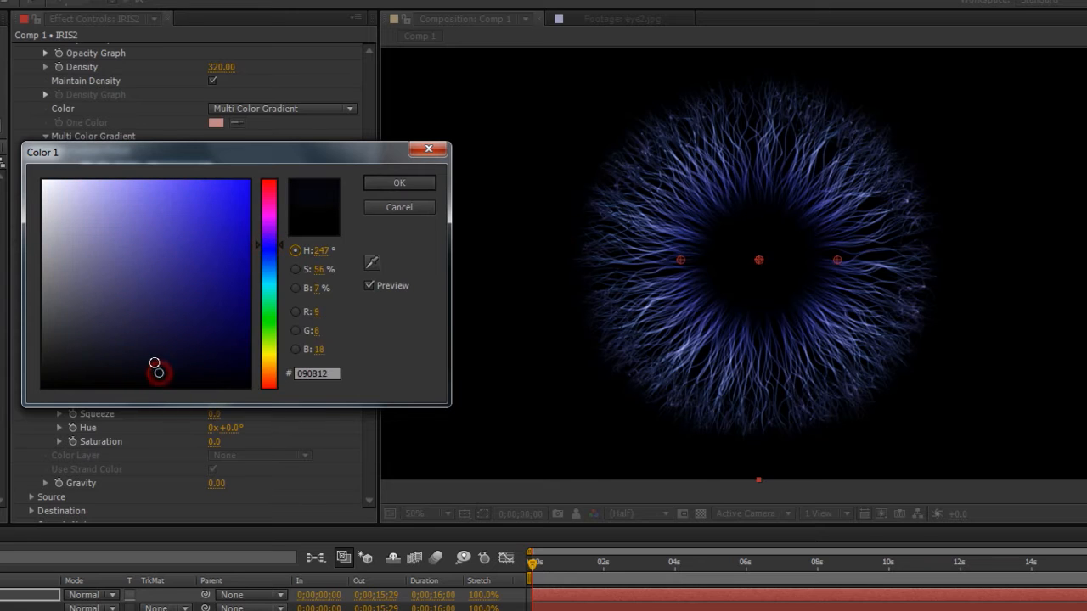
pyautogui.click(399, 182)
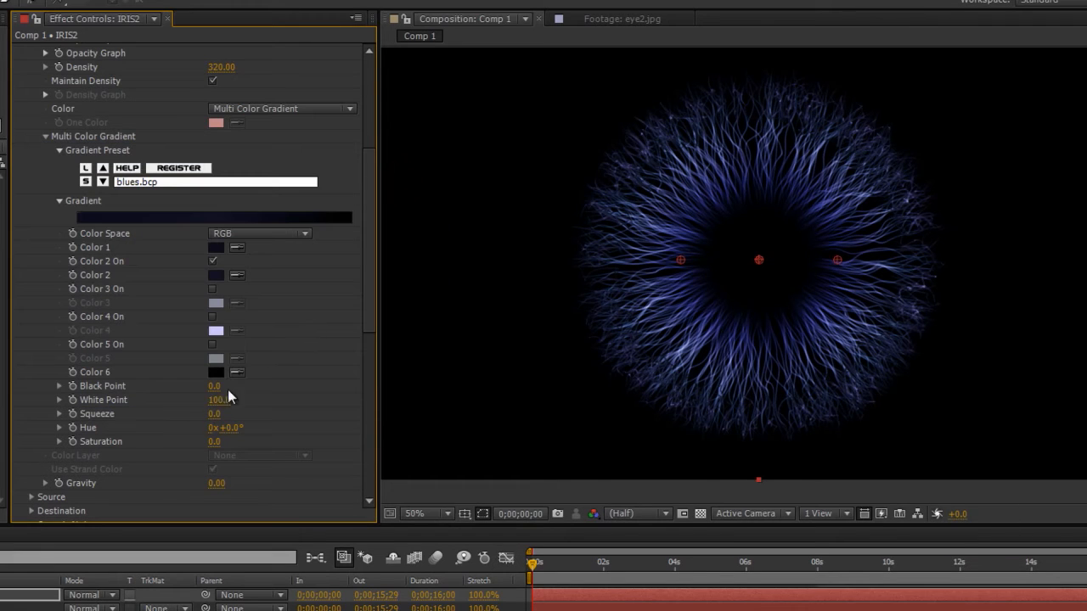
# Step: Raise IRIS2's strand Count to 686
pyautogui.scroll(8, 242, 346)
pyautogui.moveTo(222, 156); pyautogui.dragTo(448, 146)
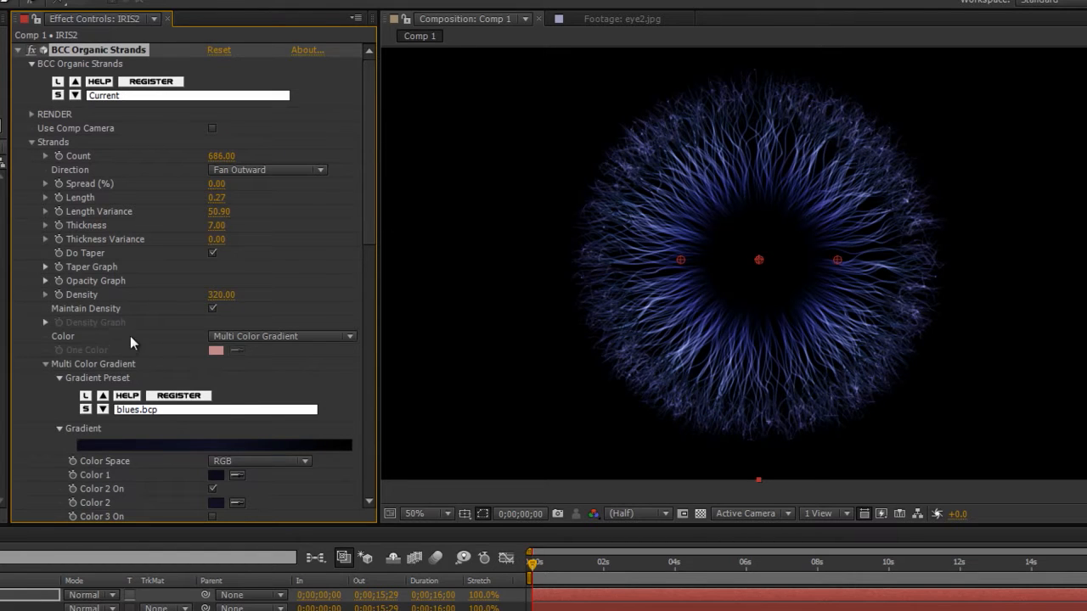
# Step: Darken Color 2 of IRIS2's gradient to a near-black blue
pyautogui.scroll(-6, 130, 335)
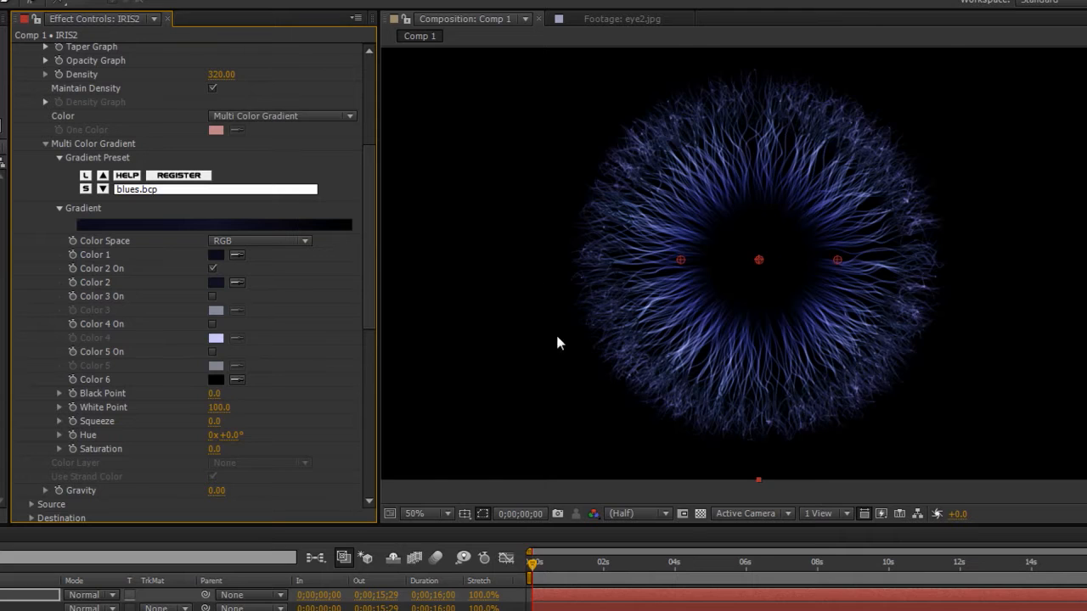
pyautogui.press('.')
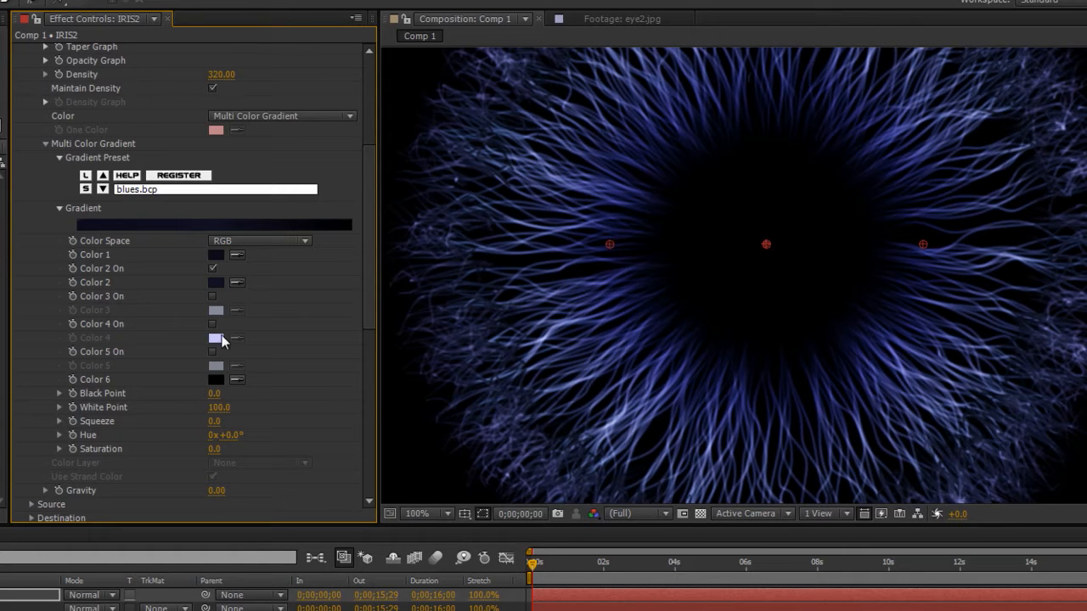
pyautogui.click(216, 283)
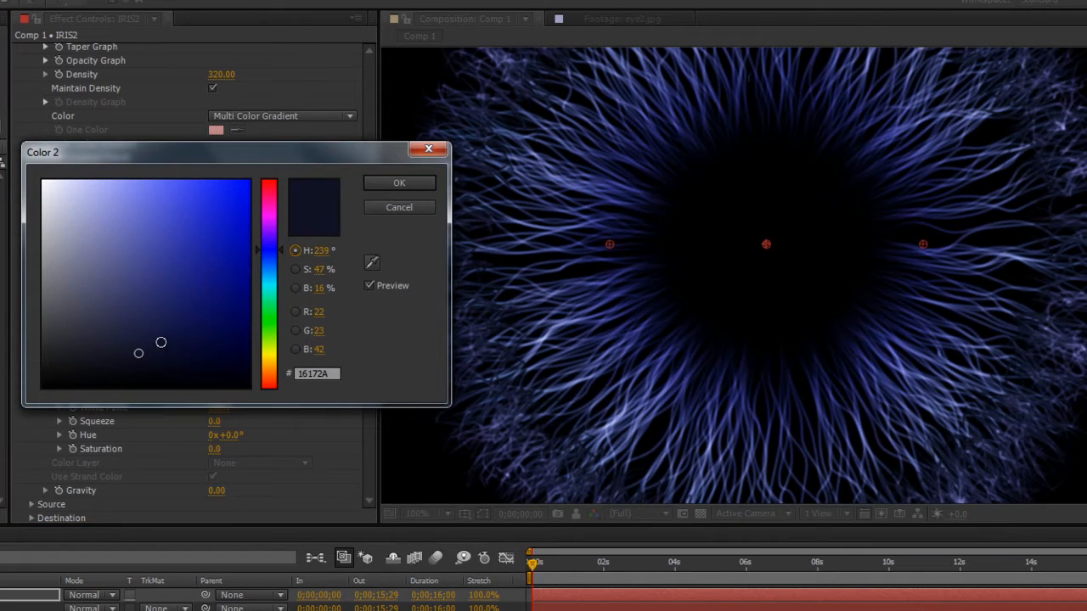
pyautogui.click(121, 348)
pyautogui.click(147, 374)
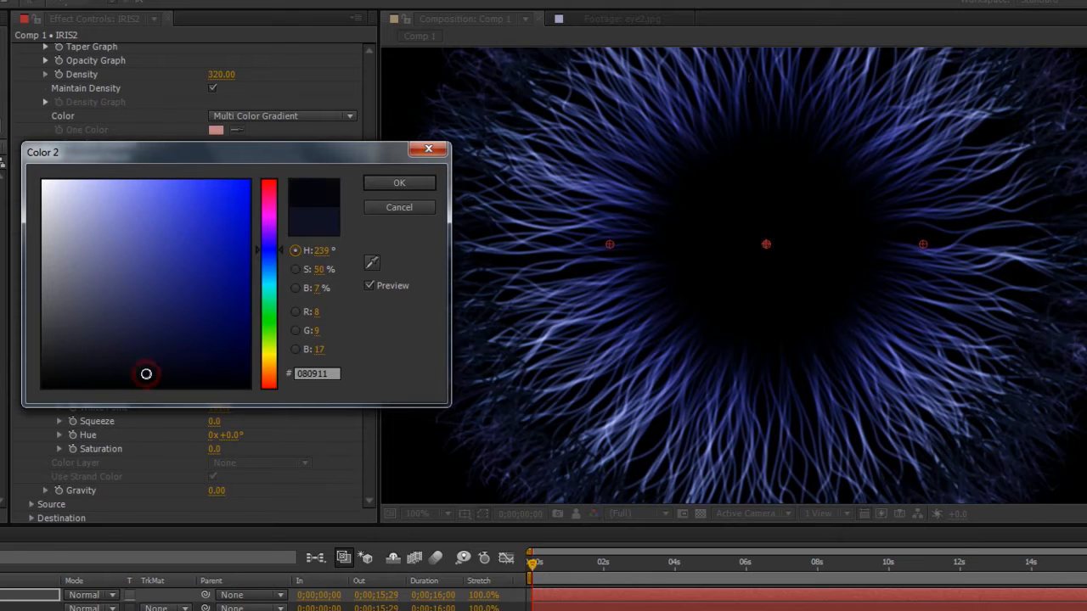
pyautogui.click(141, 365)
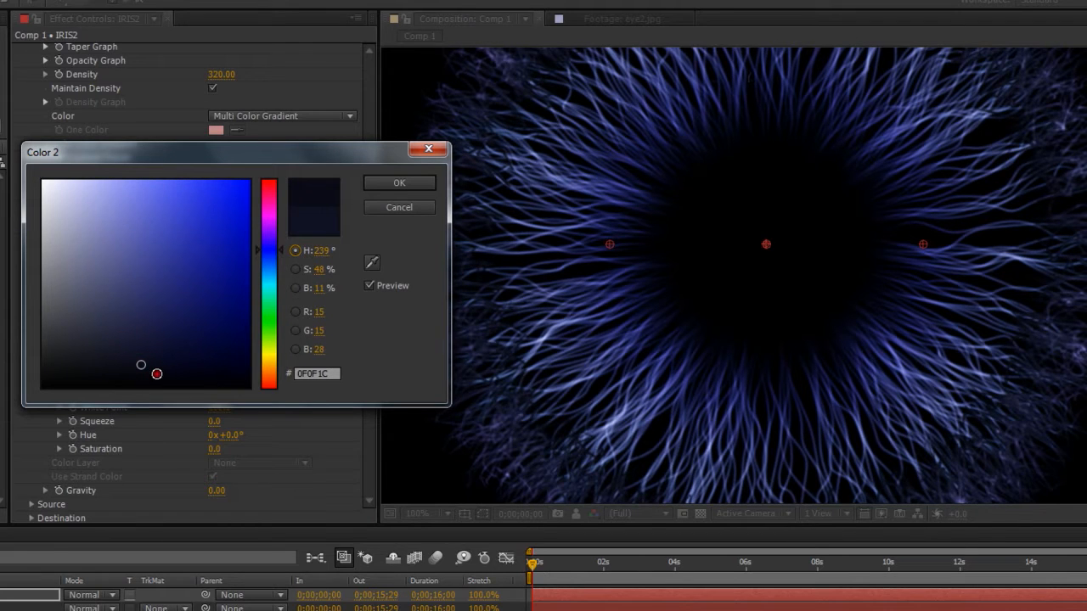
pyautogui.click(156, 374)
pyautogui.click(399, 183)
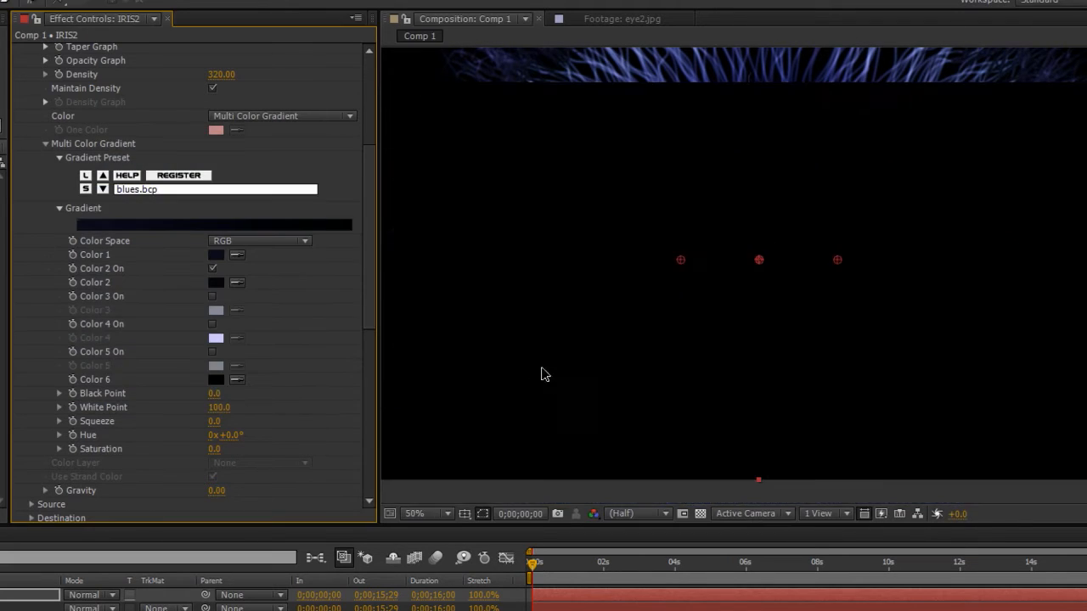
pyautogui.press('.')
# Step: Redraw IRIS2's Opacity Graph so strands fade from full opacity to transparent at their ends, and soften the curve
pyautogui.scroll(4, 76, 255)
pyautogui.click(46, 290)
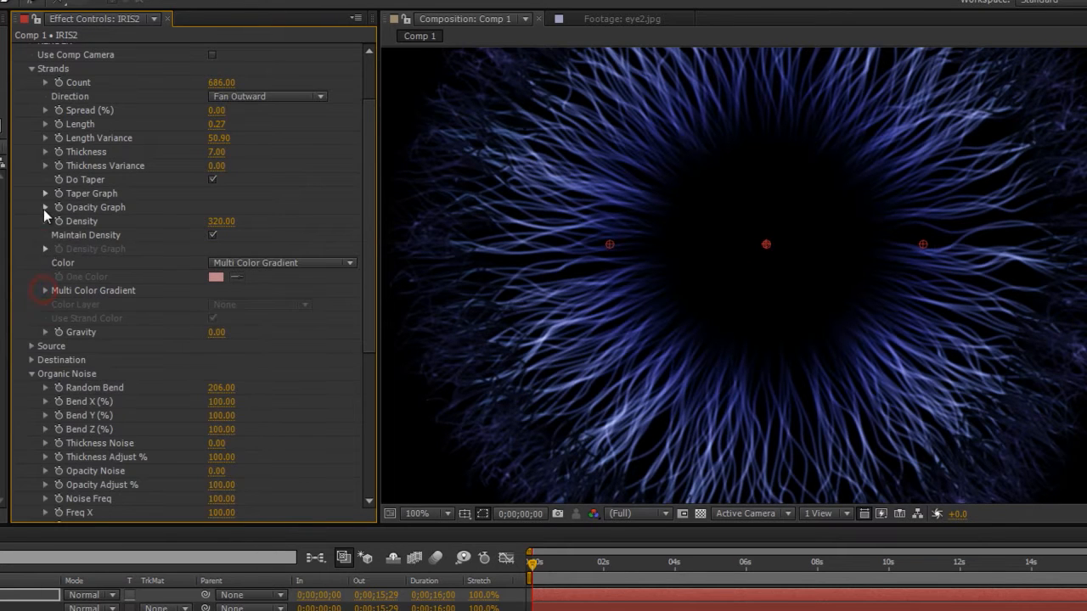
pyautogui.click(46, 207)
pyautogui.moveTo(121, 230)
pyautogui.mouseDown()
pyautogui.moveTo(150, 230)
pyautogui.moveTo(291, 323)
pyautogui.moveTo(333, 326)
pyautogui.mouseUp()
pyautogui.moveTo(259, 304); pyautogui.dragTo(211, 248)
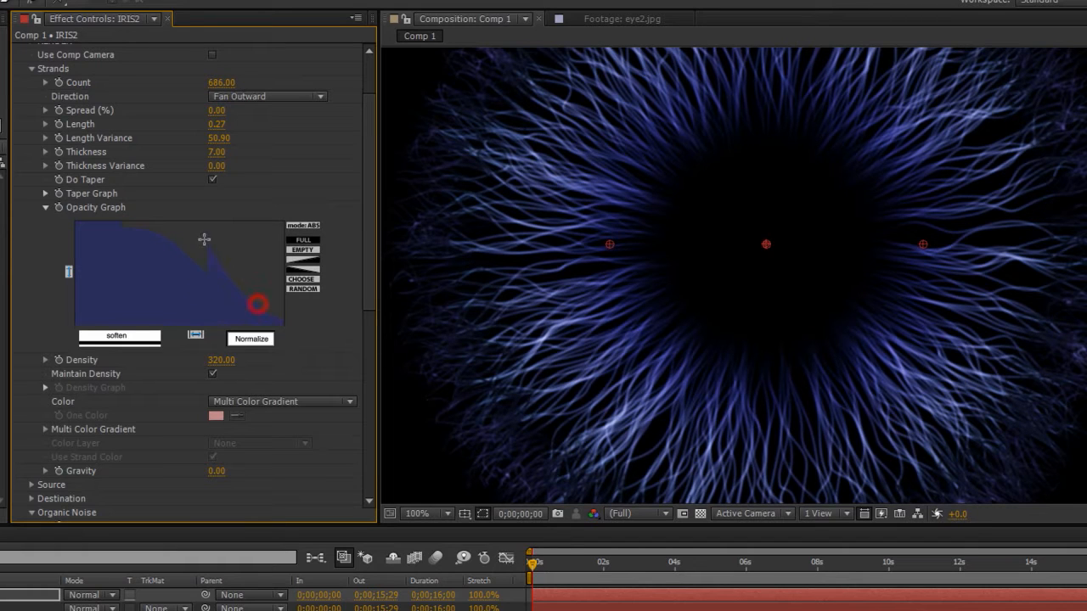
pyautogui.click(110, 337)
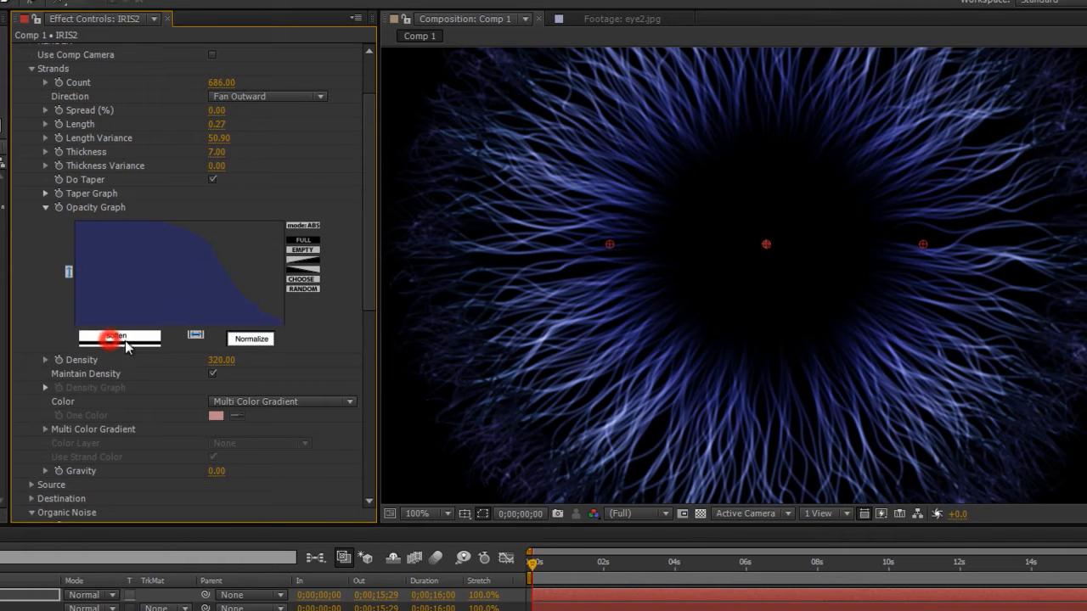
pyautogui.scroll(-1, 666, 336)
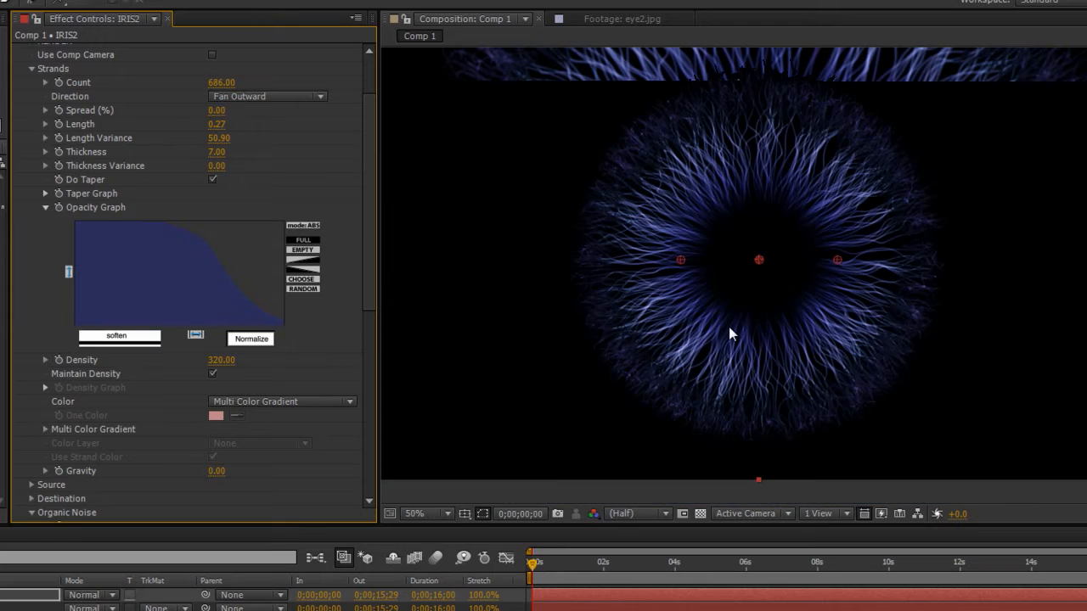
pyautogui.scroll(1, 726, 344)
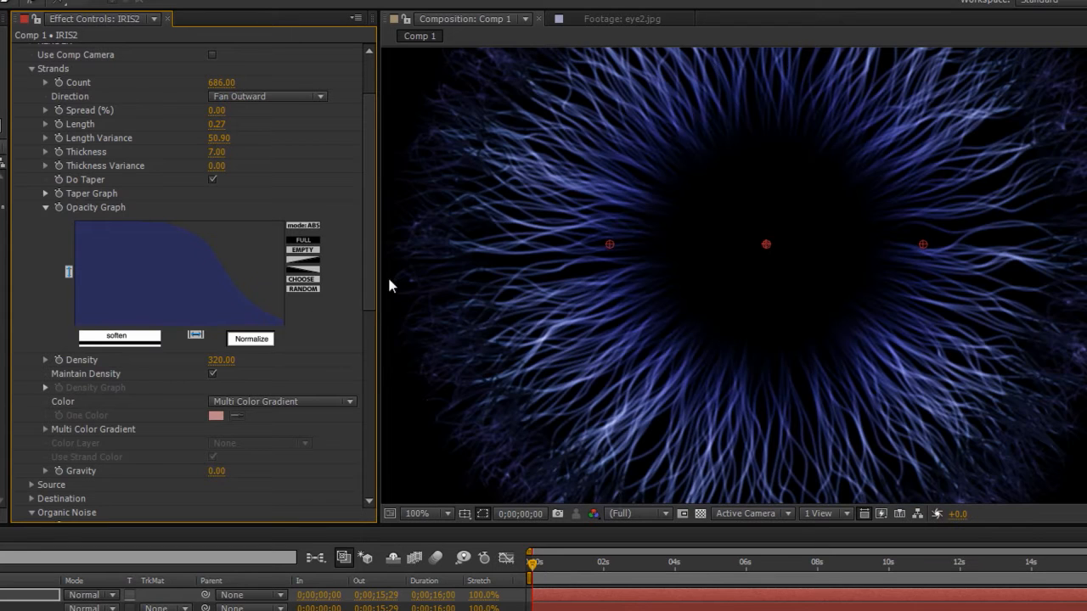
pyautogui.click(45, 207)
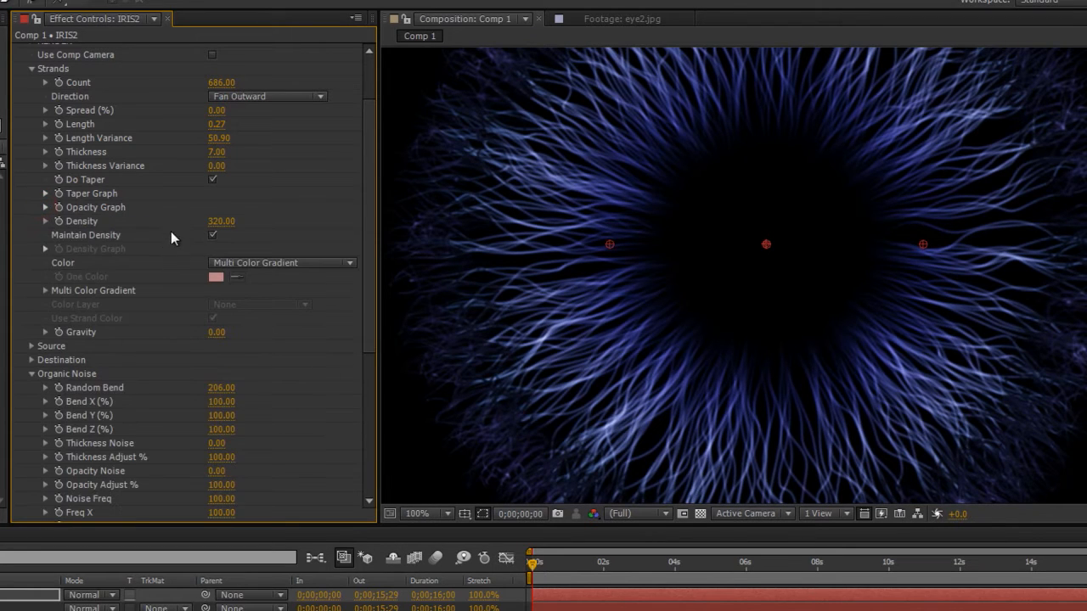
# Step: Examine the iris detail in the eye2.jpg and Eye_iris.jpg reference photos, and return to the Comp 1 view
pyautogui.click(26, 608)
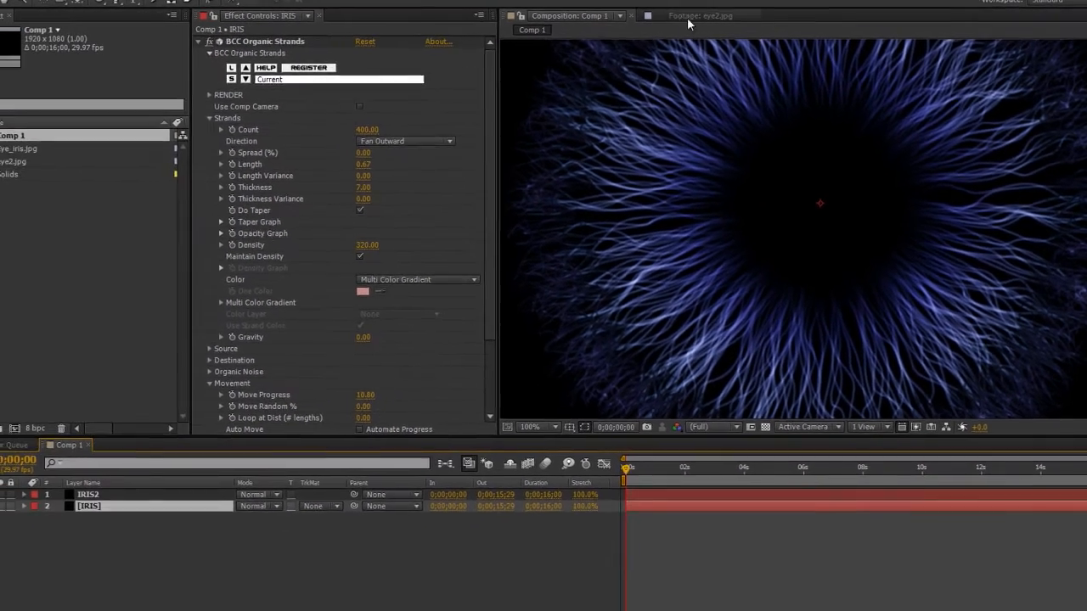
pyautogui.click(606, 18)
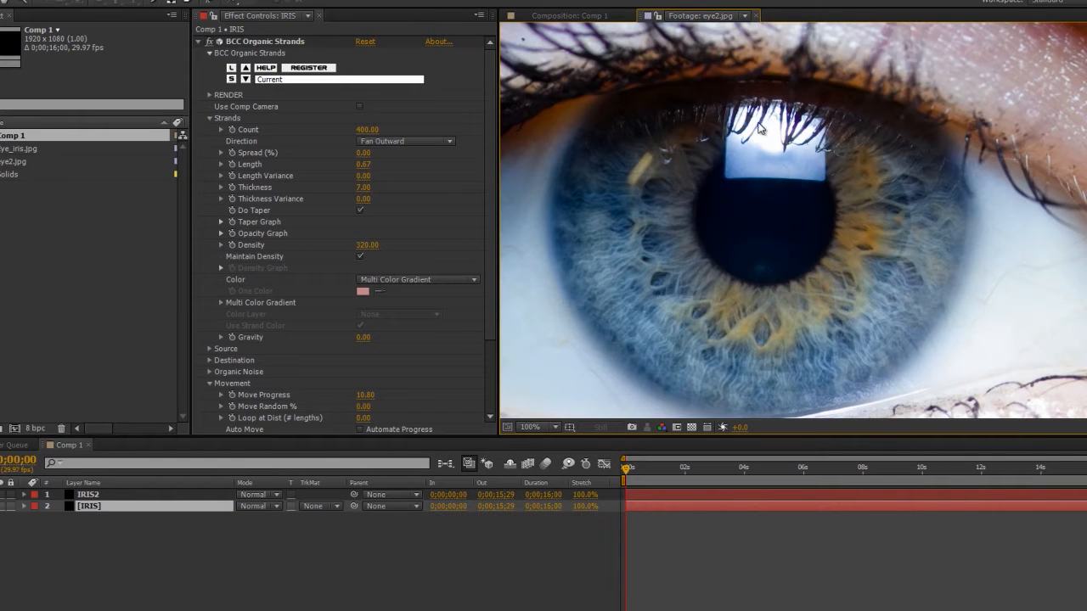
pyautogui.click(2, 162)
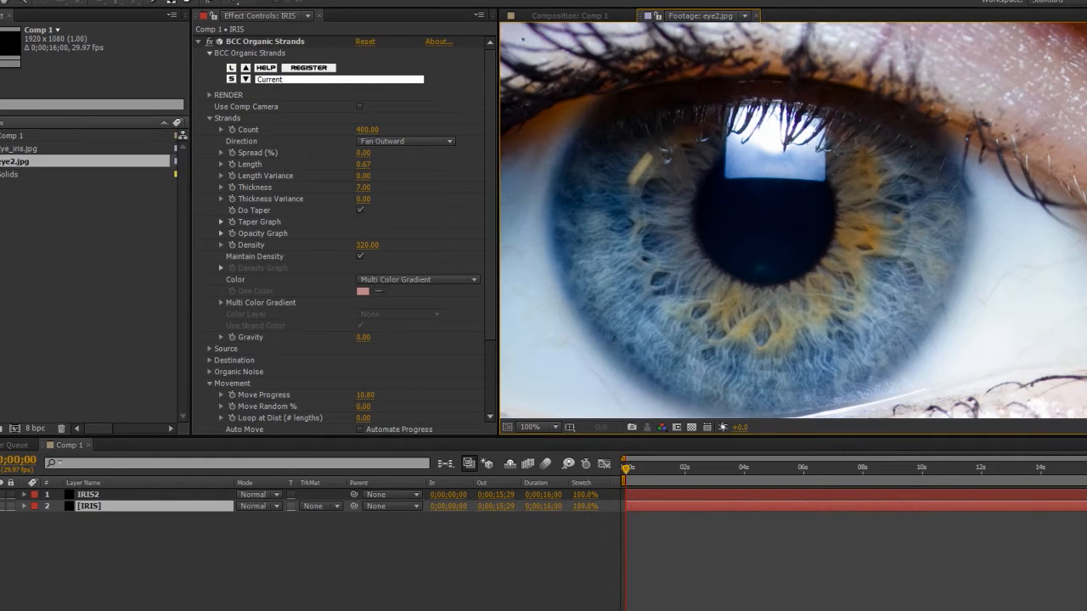
pyautogui.doubleClick(8, 149)
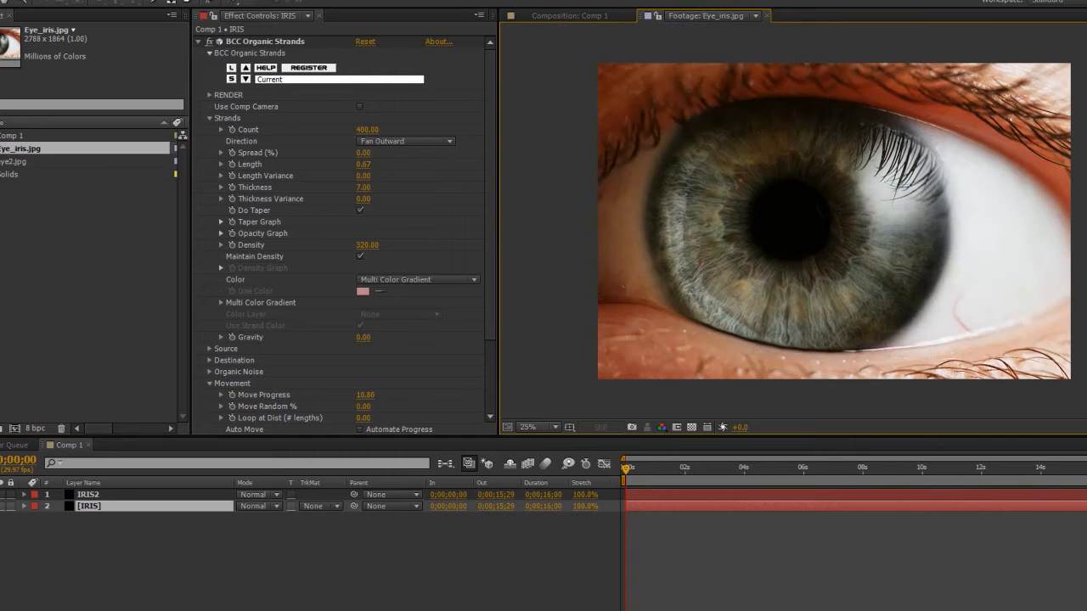
pyautogui.press('.')
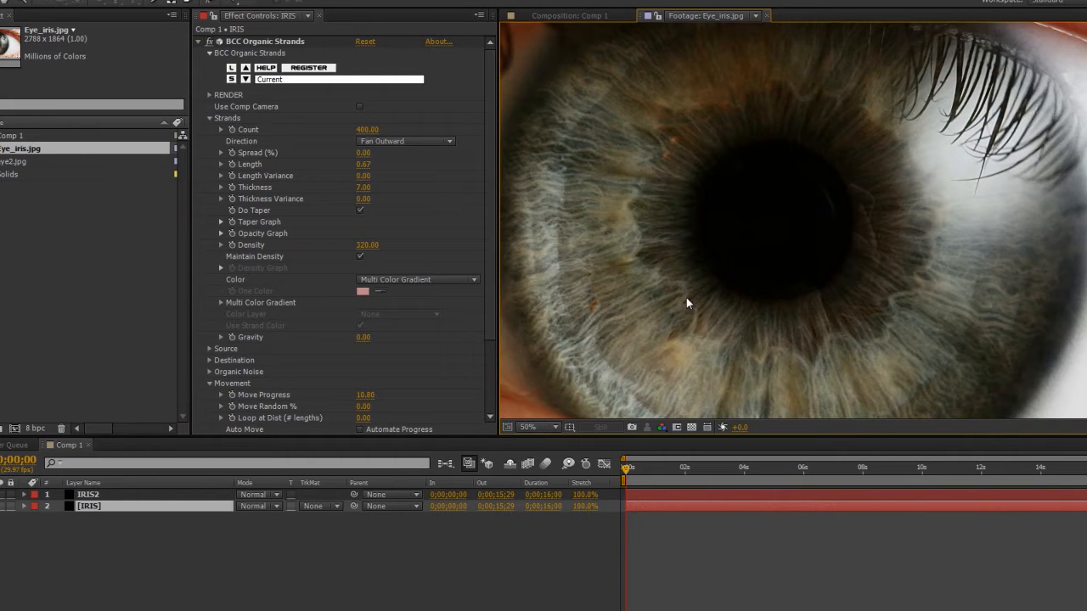
pyautogui.click(571, 15)
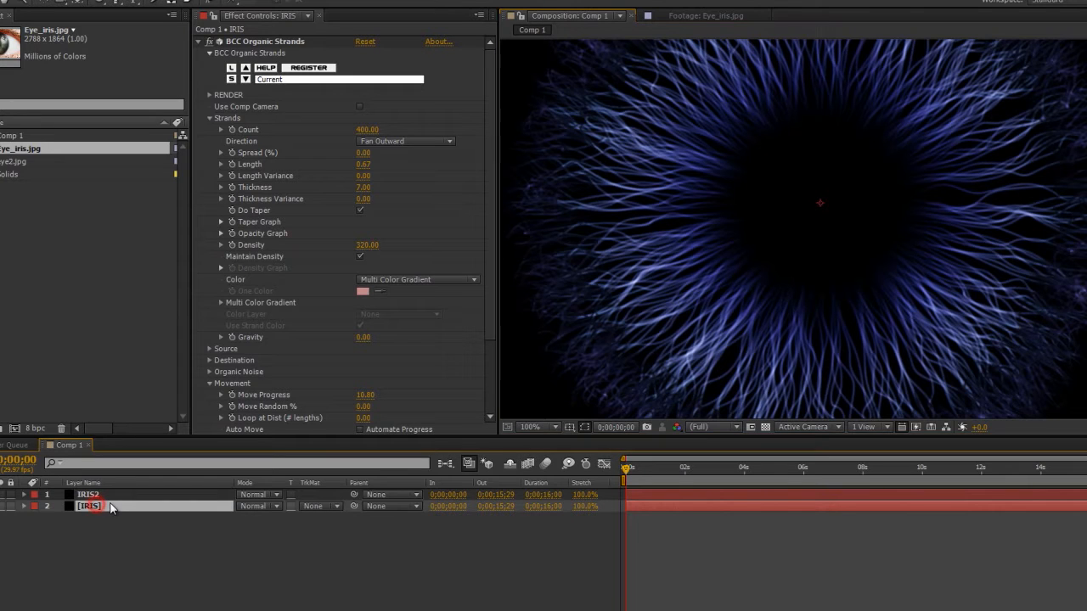
# Step: Duplicate the IRIS layer, place the copy at the top of the layer stack, and rename it IRIS3
pyautogui.hotkey('ctrl', 'd')
pyautogui.moveTo(91, 509); pyautogui.dragTo(95, 496)
pyautogui.press('Return')
pyautogui.press('Right')
pyautogui.write('3')
pyautogui.press('Return')
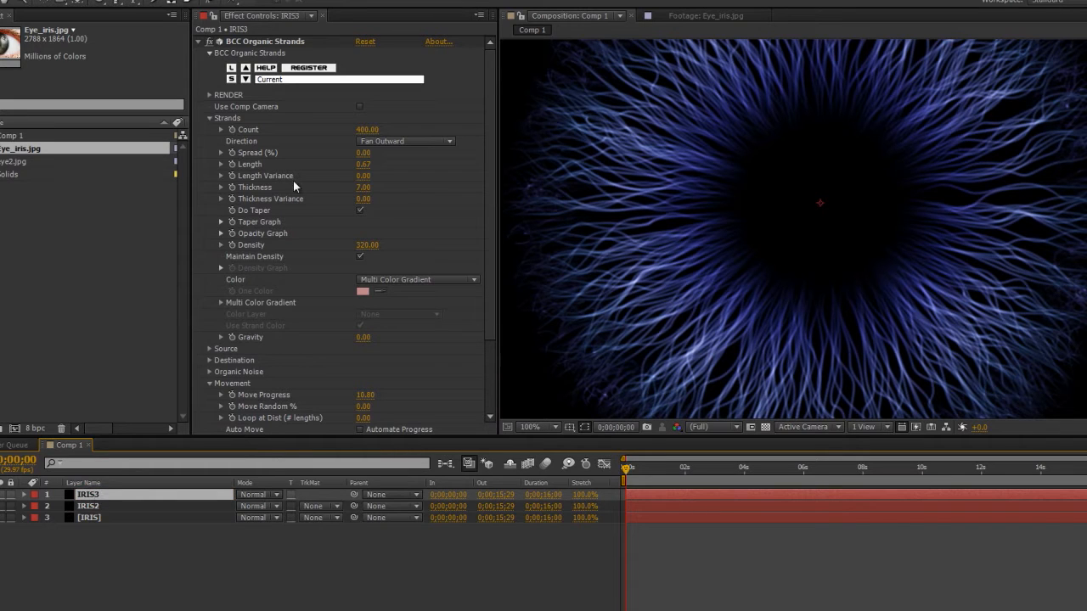
# Step: Reduce IRIS3's strand Count to 305 and set its Color mode to One Color
pyautogui.click(367, 129)
pyautogui.moveTo(350, 129); pyautogui.dragTo(319, 130)
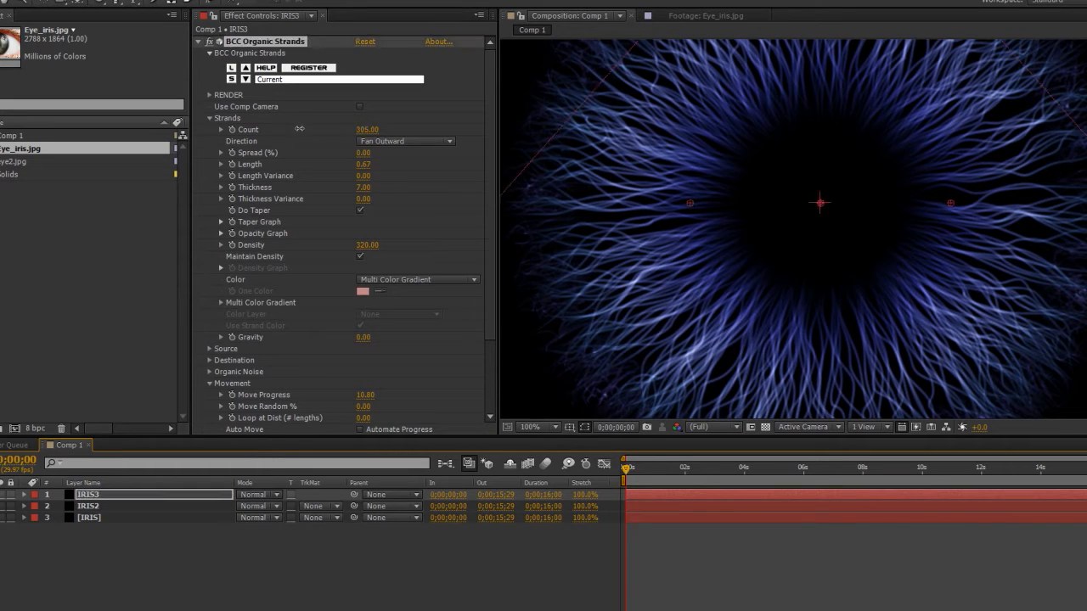
pyautogui.click(380, 280)
pyautogui.click(383, 292)
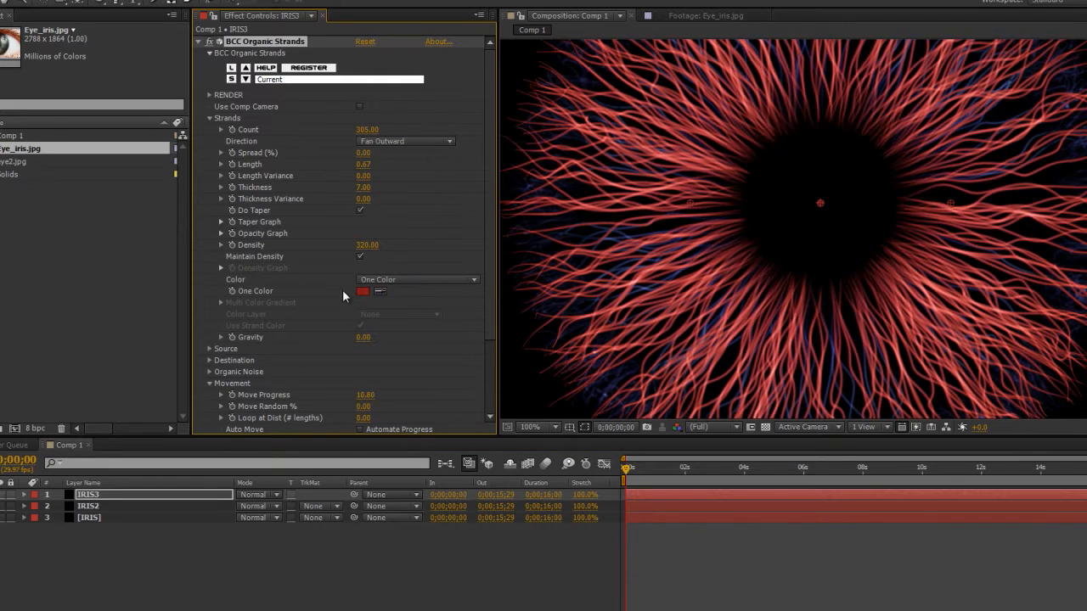
# Step: Shorten IRIS3's strand Length to 0.07 and raise its Move Progress to 20.70
pyautogui.scroll(-1, 320, 286)
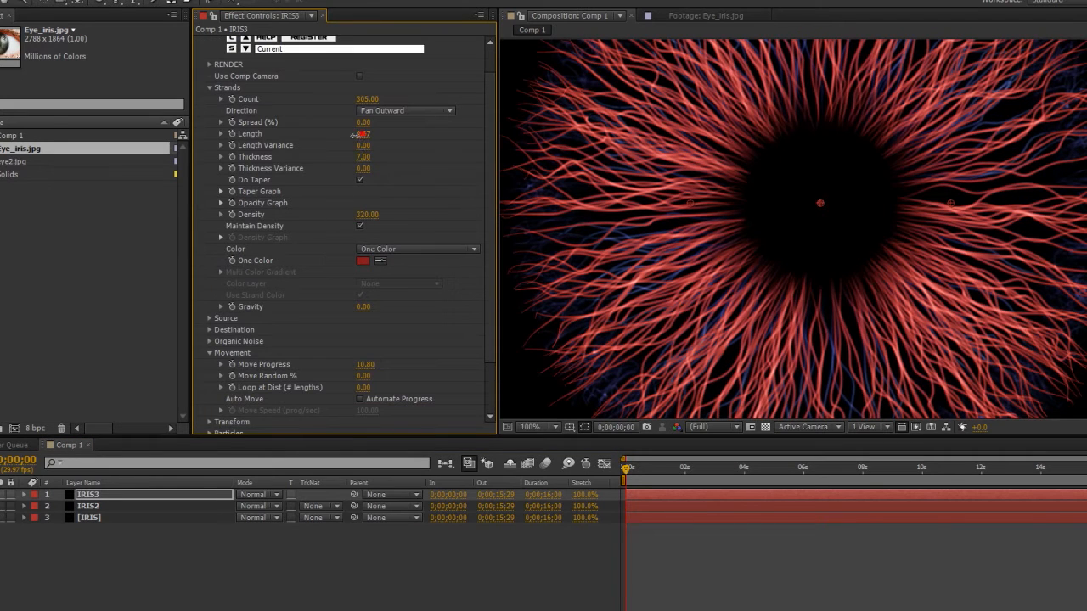
pyautogui.moveTo(354, 135); pyautogui.dragTo(323, 135)
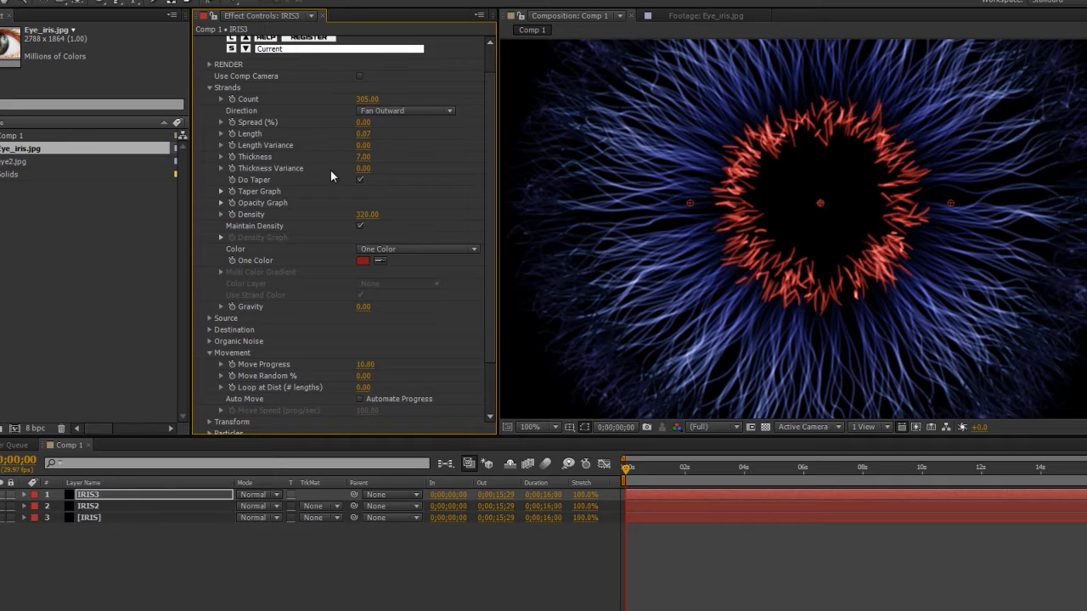
pyautogui.scroll(-2, 332, 254)
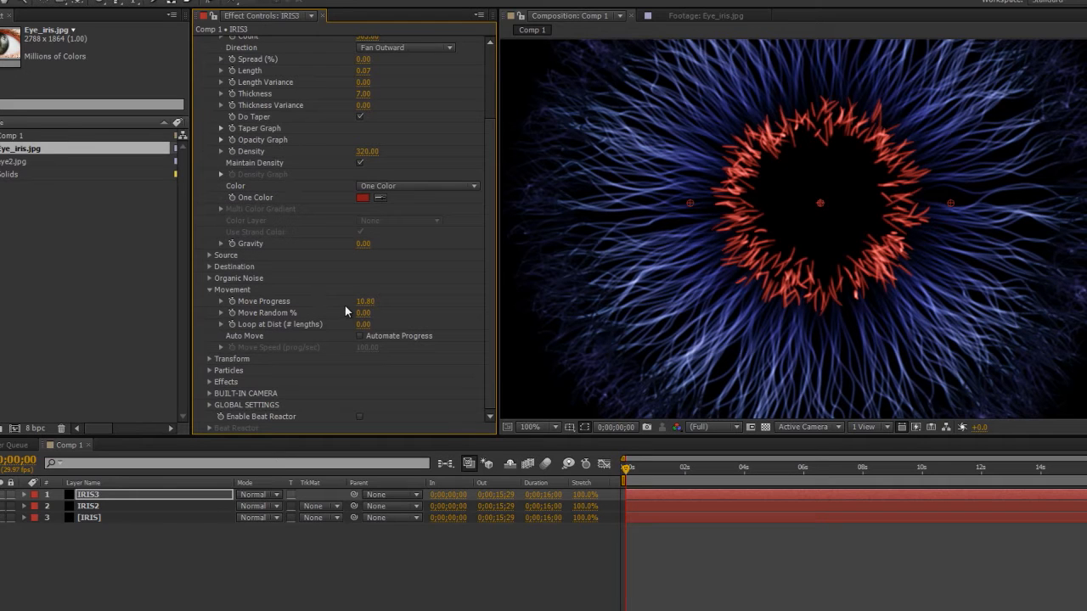
pyautogui.moveTo(360, 301); pyautogui.dragTo(352, 312)
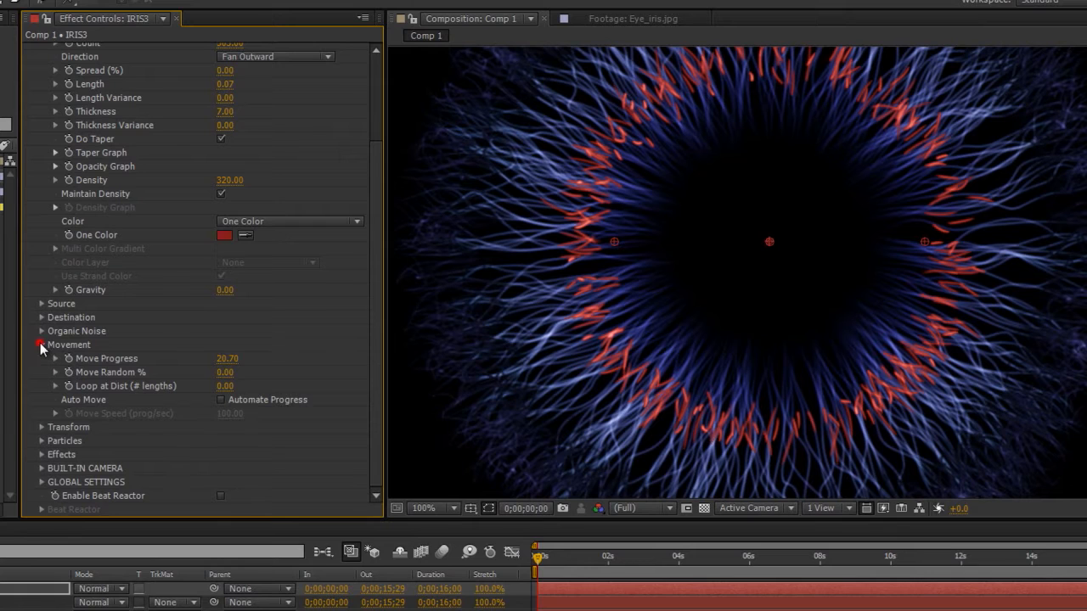
# Step: Set IRIS3's Organic Noise Random Bend to 268 and lengthen its strands to 0.13
pyautogui.click(42, 344)
pyautogui.click(40, 399)
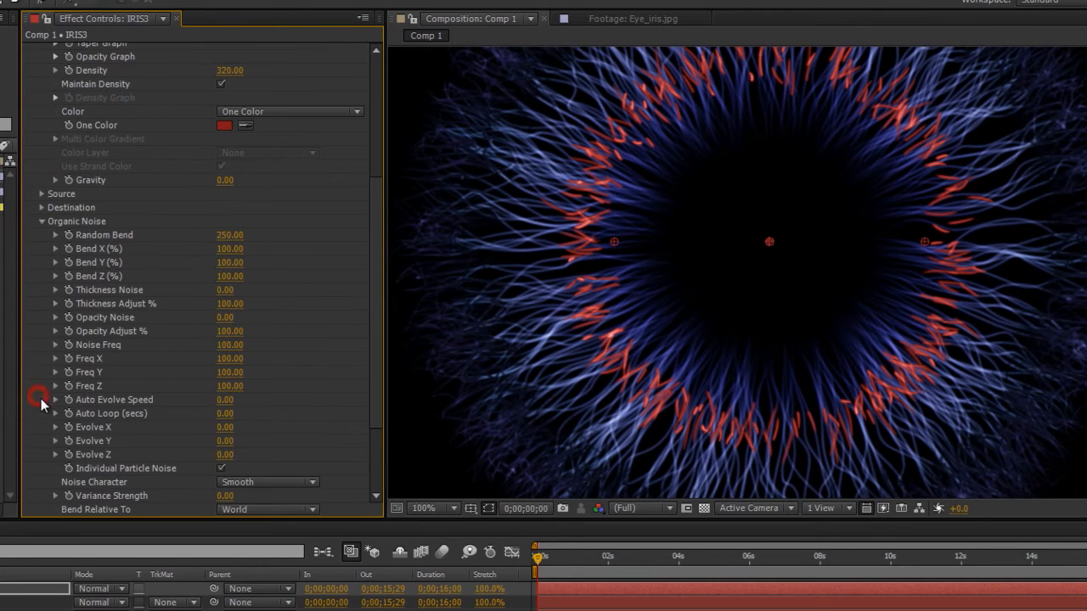
pyautogui.moveTo(227, 227); pyautogui.dragTo(240, 228)
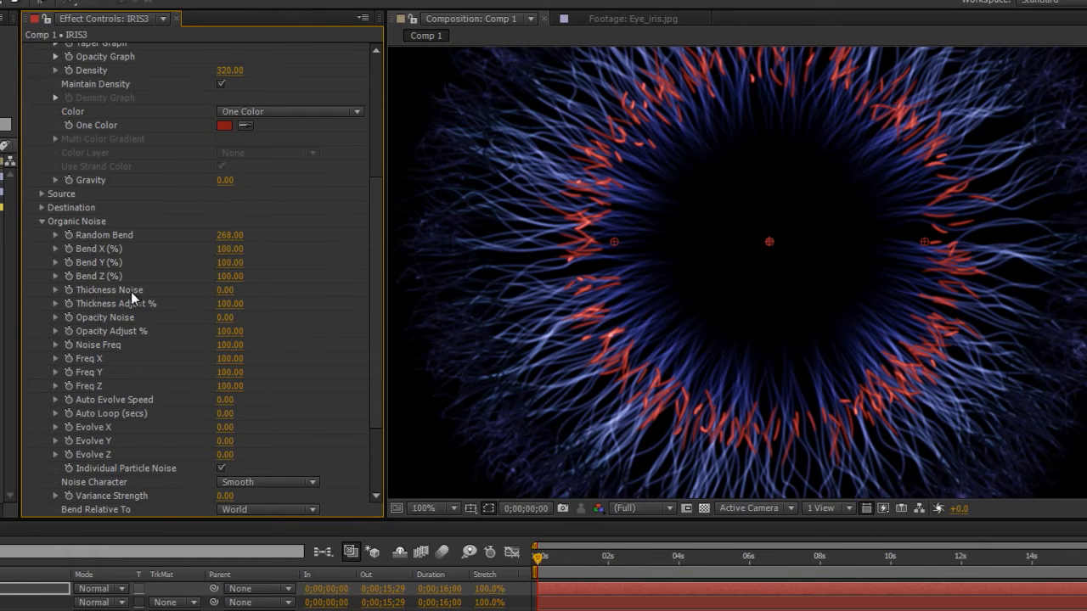
pyautogui.scroll(5, 131, 292)
pyautogui.moveTo(218, 198); pyautogui.dragTo(229, 195)
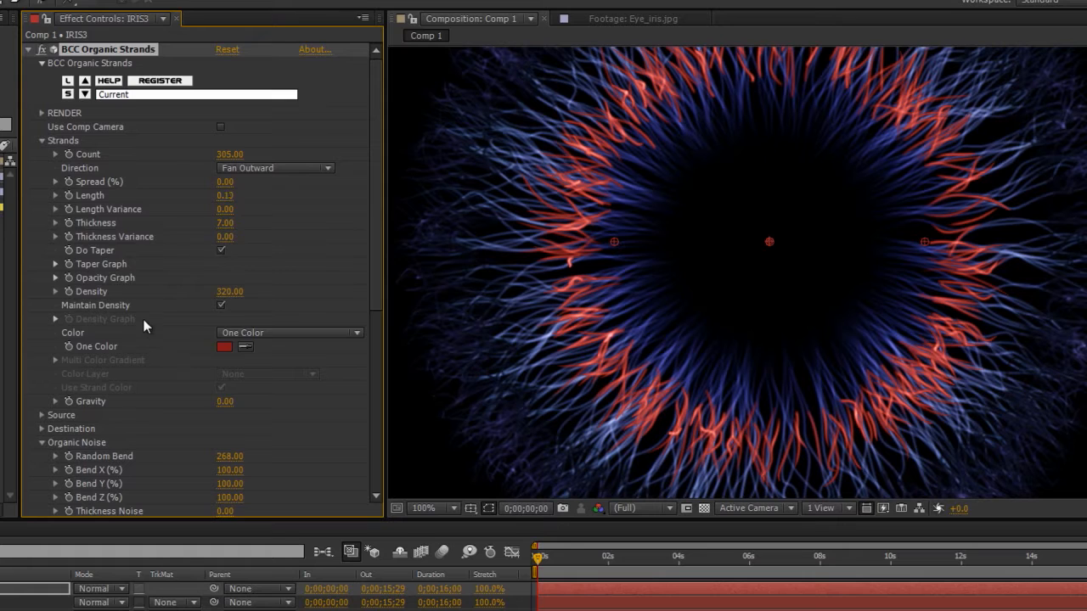
# Step: Change IRIS3's Noise Character to Spikey
pyautogui.scroll(-7, 153, 295)
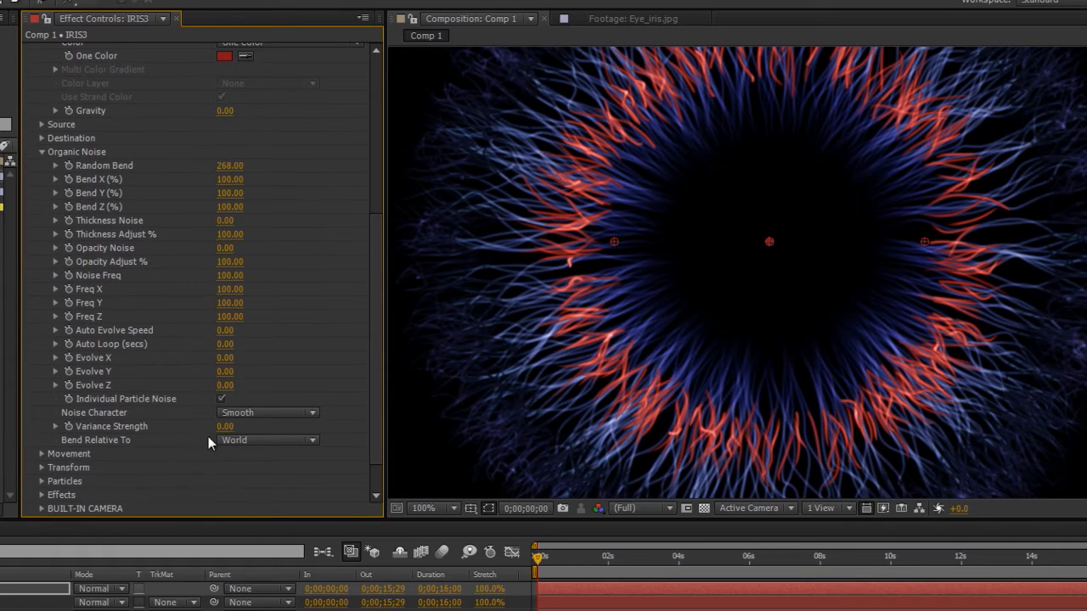
pyautogui.click(246, 412)
pyautogui.click(246, 447)
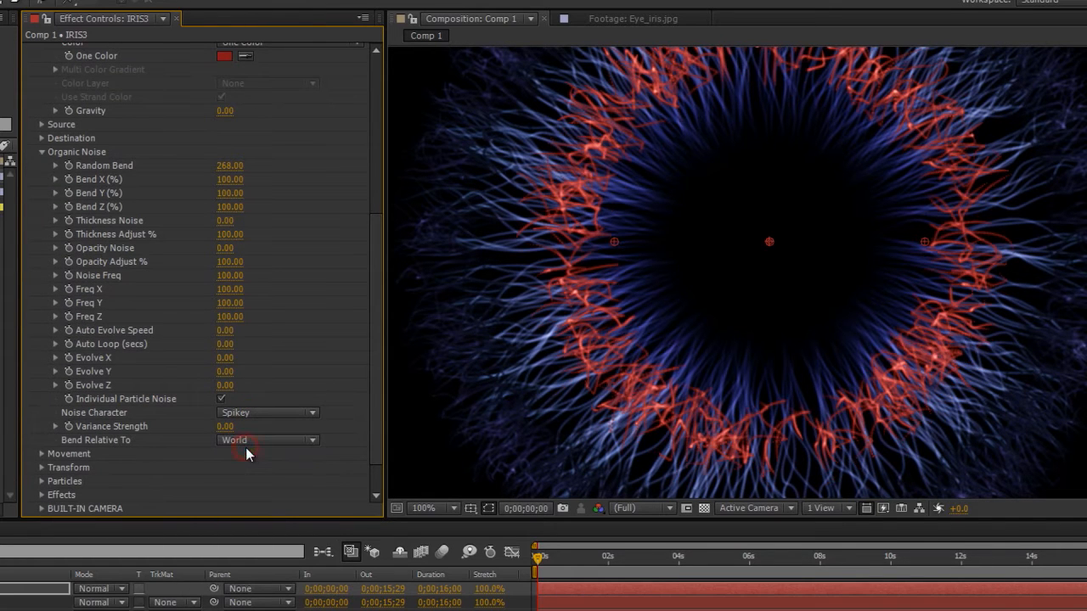
# Step: Reduce IRIS3's strand Count to 207
pyautogui.scroll(7, 153, 314)
pyautogui.moveTo(233, 155); pyautogui.dragTo(161, 161)
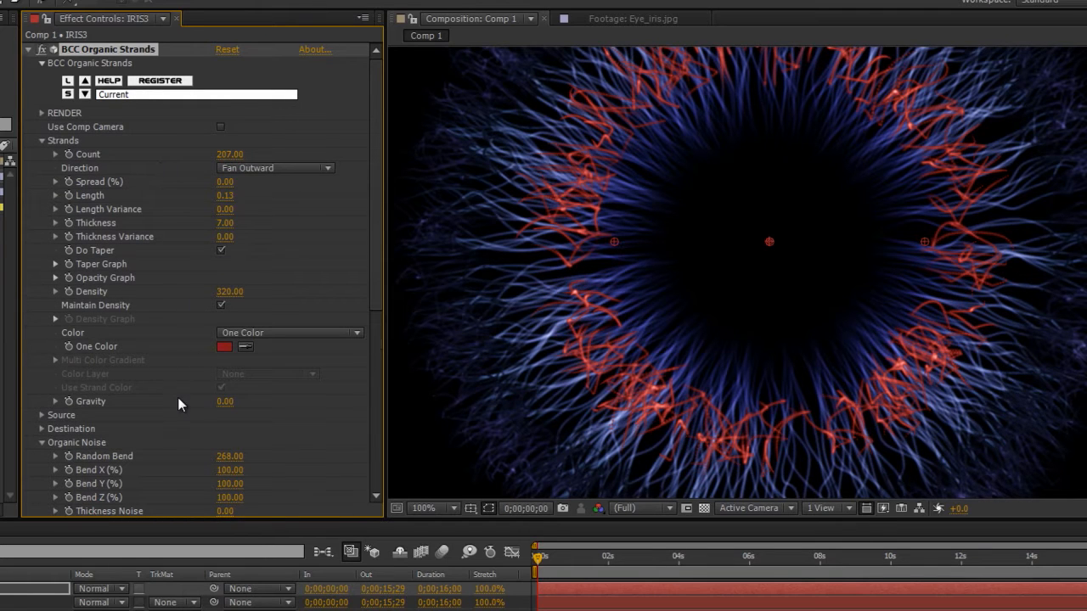
# Step: Set IRIS3's Organic Noise Bend X to 66, Bend Y to 104.70 and Bend Z to 308, with Freq Y at 111
pyautogui.scroll(-5, 177, 405)
pyautogui.moveTo(226, 267); pyautogui.dragTo(398, 276)
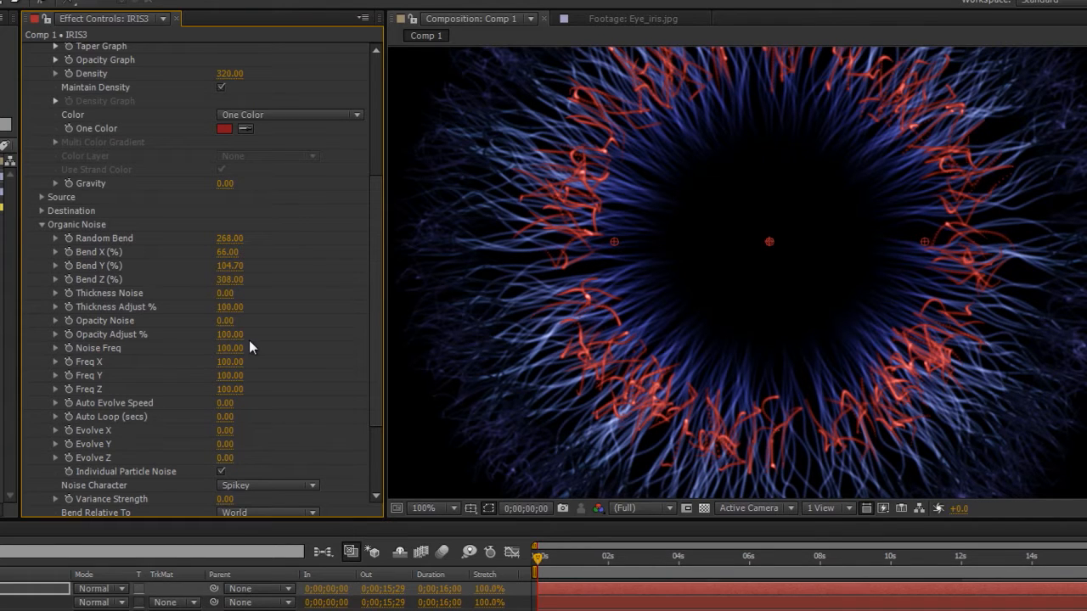
pyautogui.scroll(-1, 221, 342)
pyautogui.moveTo(230, 344); pyautogui.dragTo(238, 339)
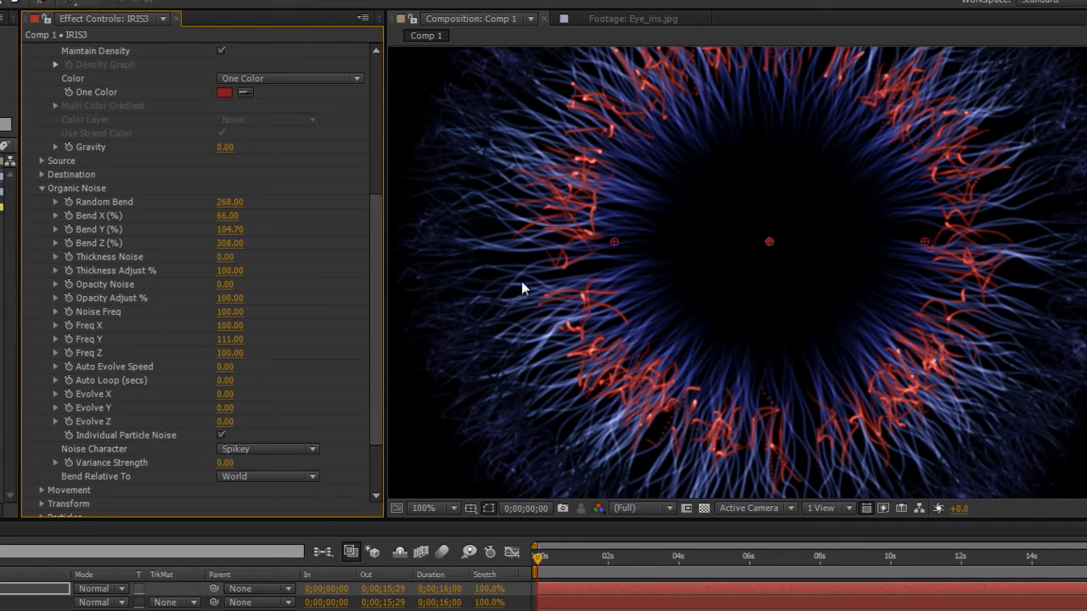
# Step: Compare IRIS3's strands with Individual Particle Noise turned off, and turn the option back on
pyautogui.click(219, 435)
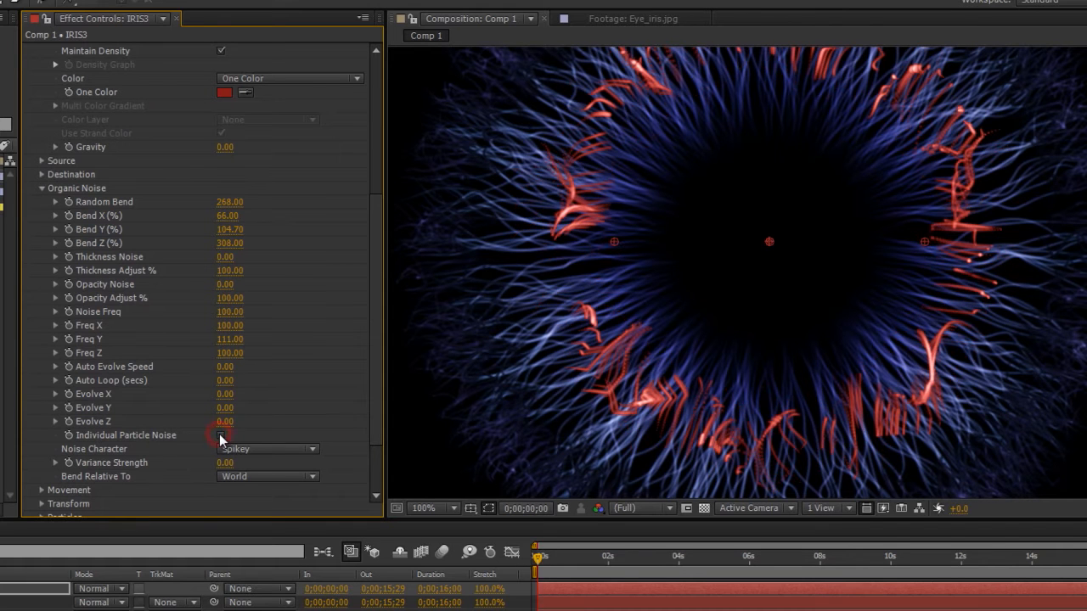
pyautogui.moveTo(741, 231); pyautogui.dragTo(688, 243)
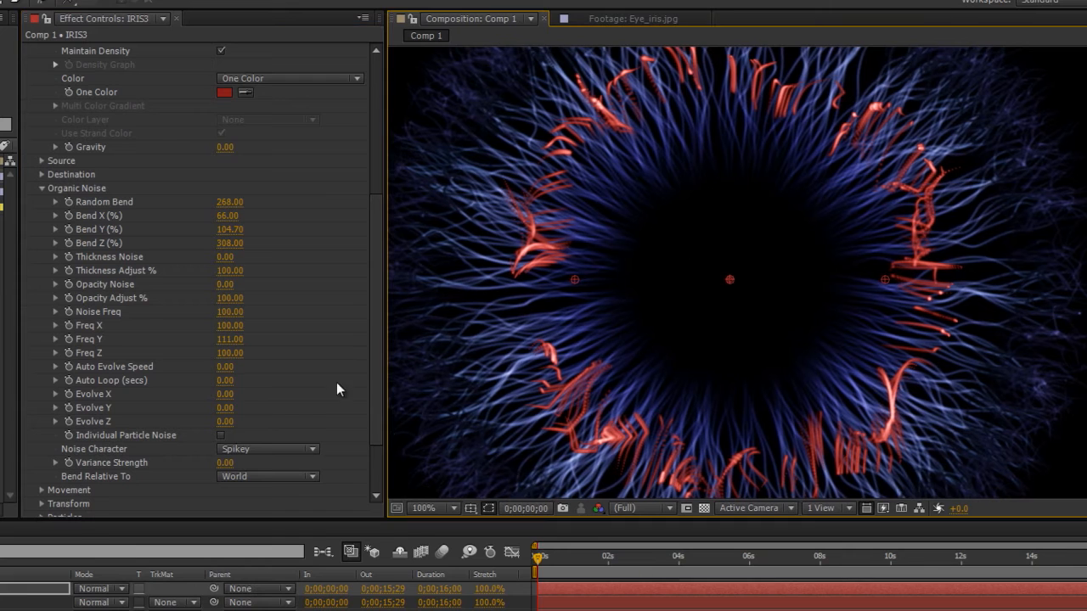
pyautogui.click(220, 435)
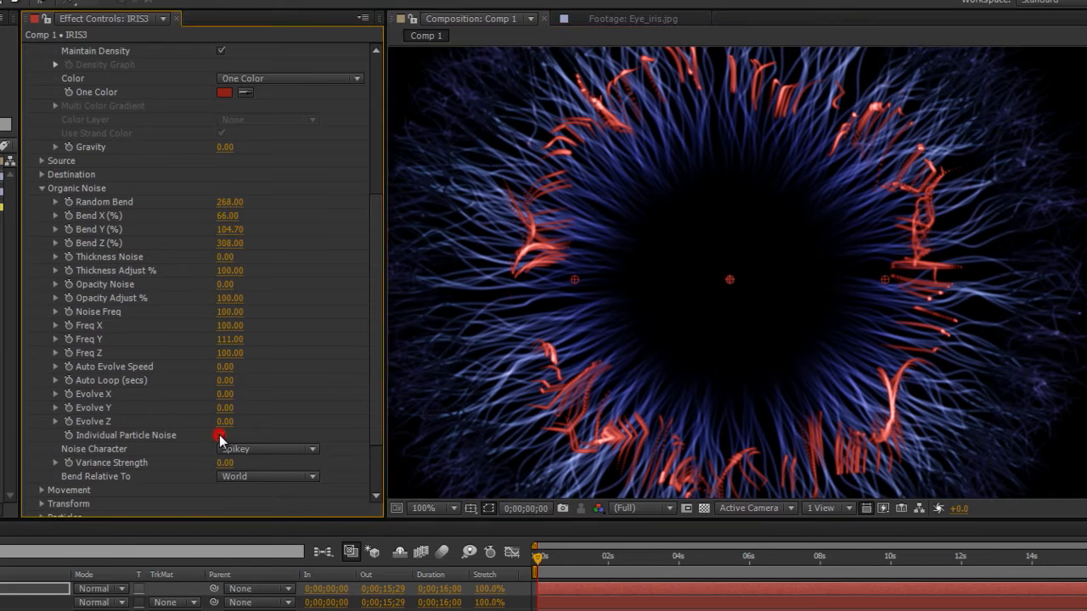
# Step: Raise IRIS3's strand Density to 758 and change its One Color from red to a muted grey-blue
pyautogui.scroll(4, 127, 232)
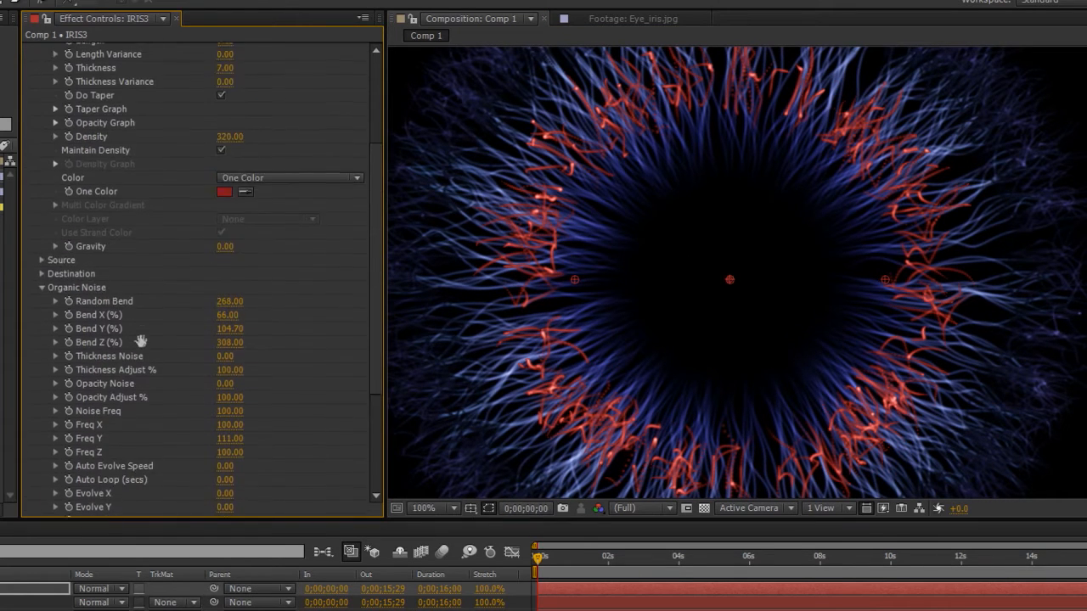
pyautogui.moveTo(227, 185); pyautogui.dragTo(603, 209)
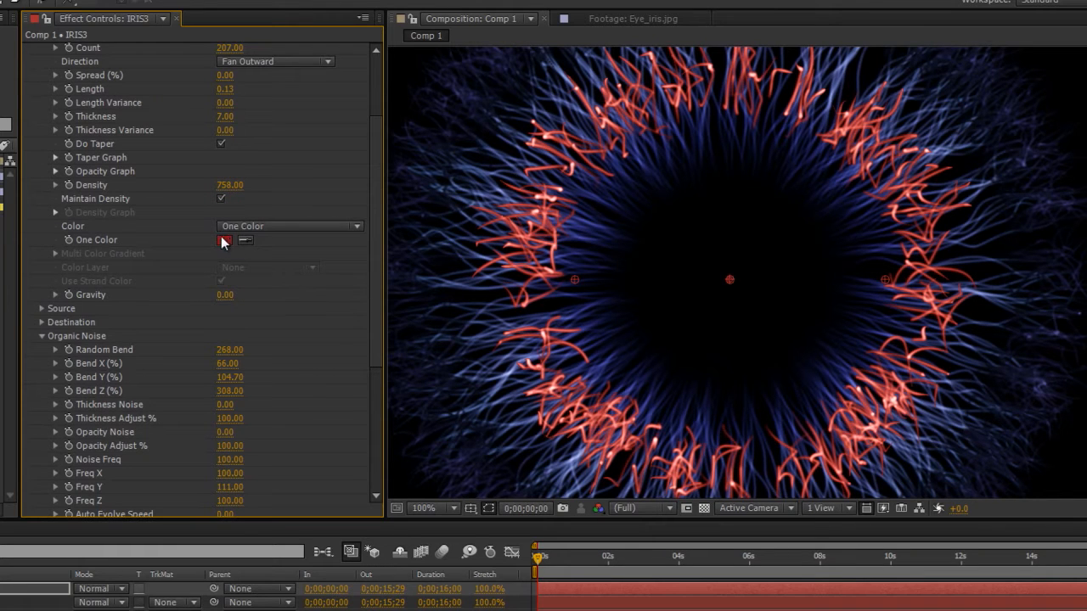
pyautogui.click(225, 242)
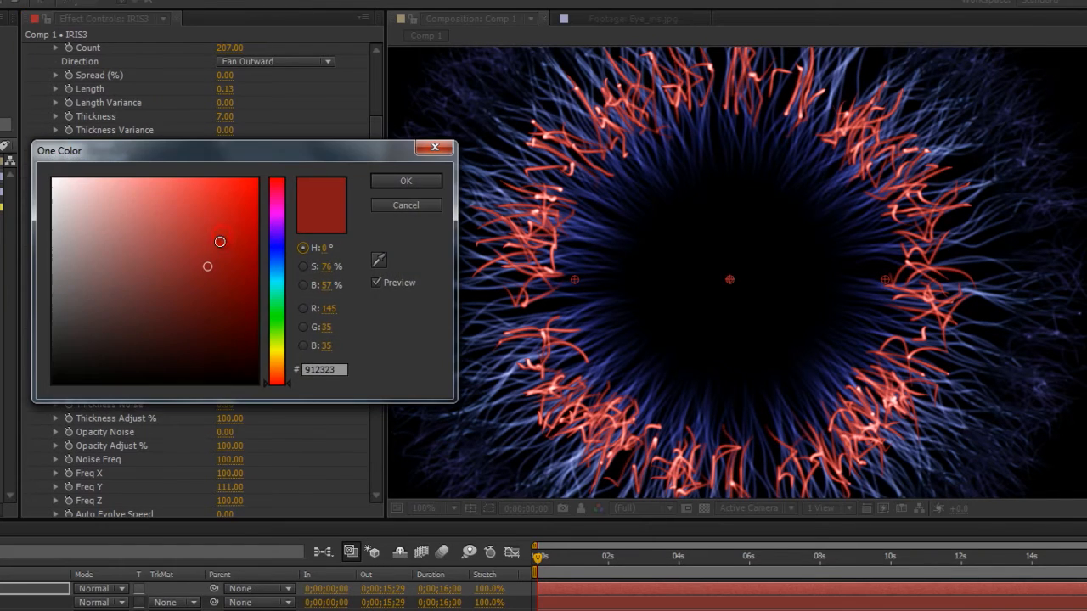
pyautogui.click(274, 247)
pyautogui.click(143, 217)
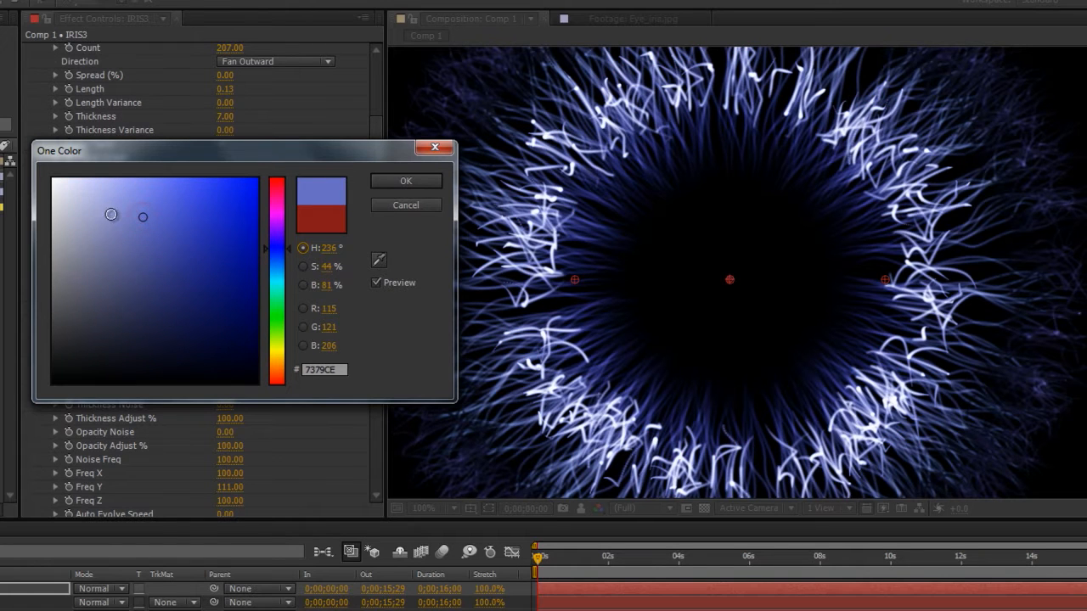
pyautogui.click(110, 214)
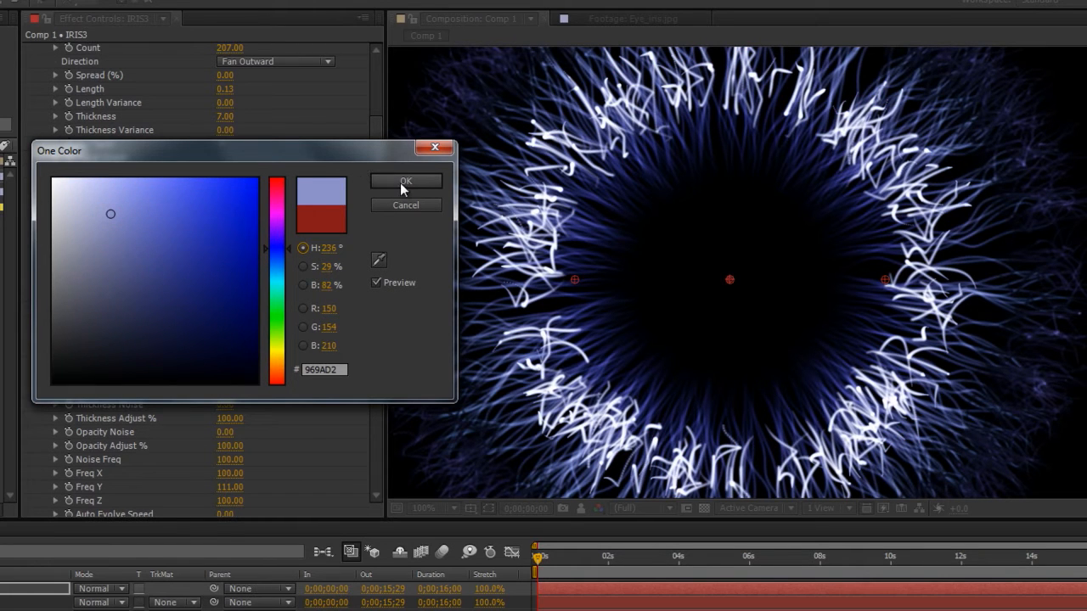
pyautogui.click(115, 244)
pyautogui.click(106, 251)
pyautogui.click(99, 266)
pyautogui.click(404, 181)
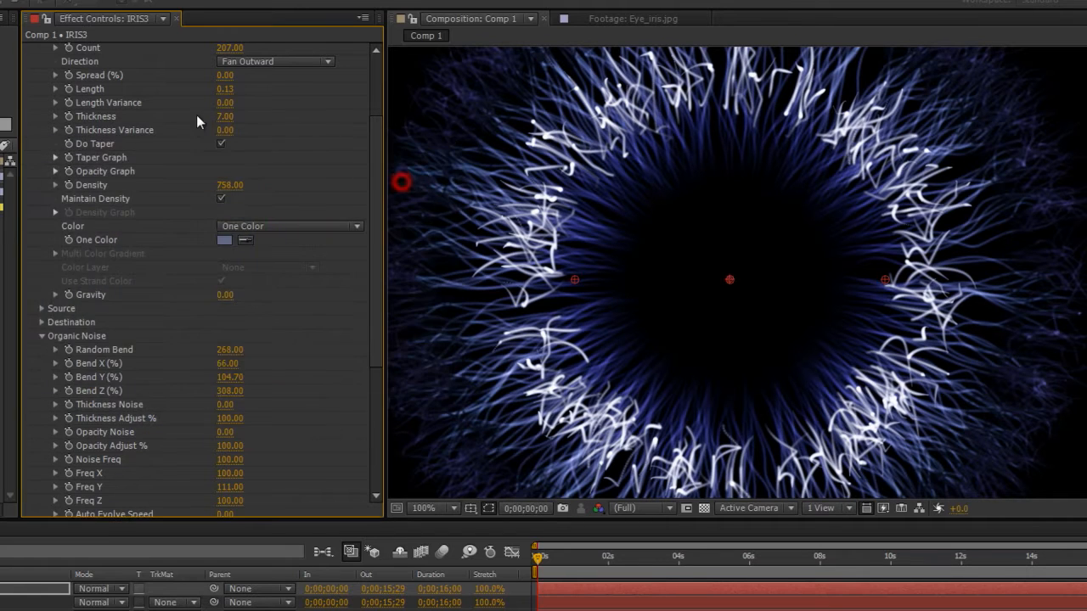
# Step: Shorten IRIS3's strand Length to 0.12 and redraw its Opacity Graph with a single peak near the middle that drops to a lower level
pyautogui.scroll(2, 188, 153)
pyautogui.moveTo(223, 125)
pyautogui.mouseDown()
pyautogui.moveTo(280, 125)
pyautogui.moveTo(219, 125)
pyautogui.mouseUp()
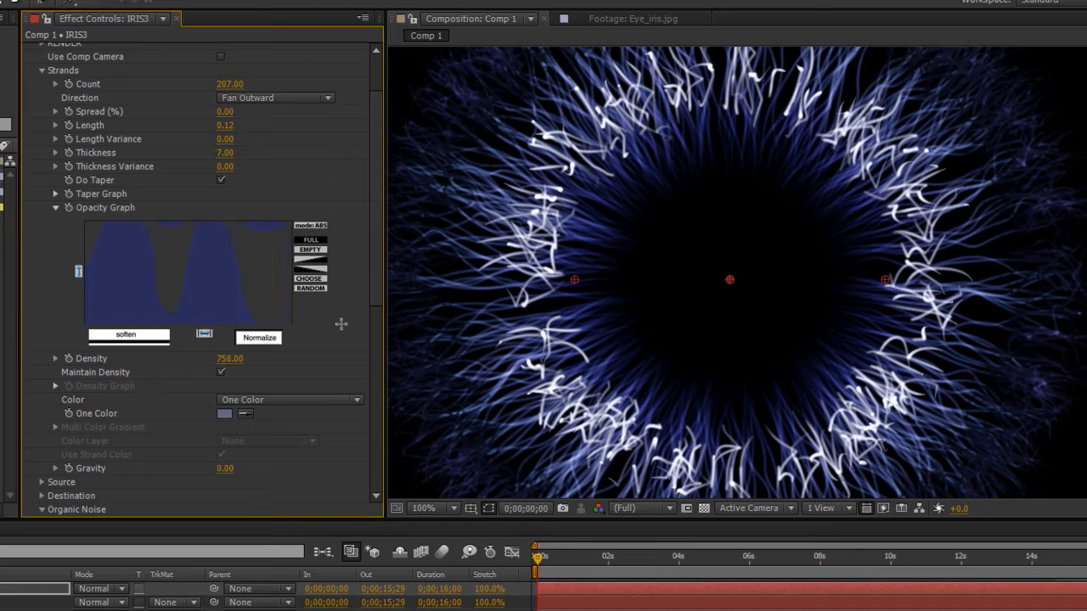
pyautogui.moveTo(202, 286)
pyautogui.mouseDown()
pyautogui.moveTo(182, 227)
pyautogui.moveTo(56, 312)
pyautogui.mouseUp()
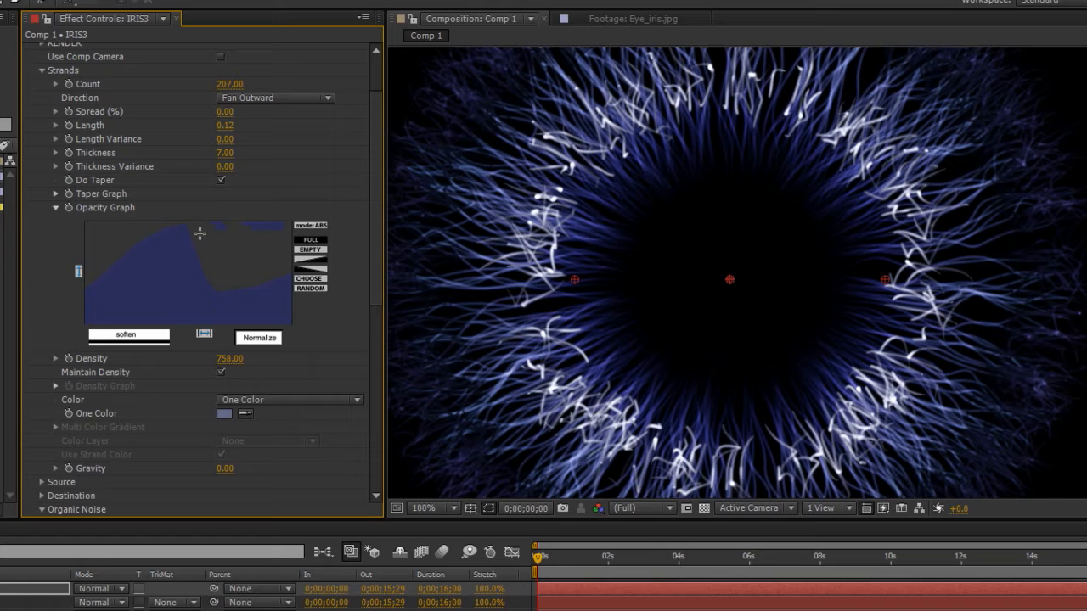
# Step: Redraw IRIS3's Taper Graph with uneven dips along the strand and reduce the strand Thickness to 6
pyautogui.click(55, 194)
pyautogui.moveTo(125, 233); pyautogui.dragTo(85, 260)
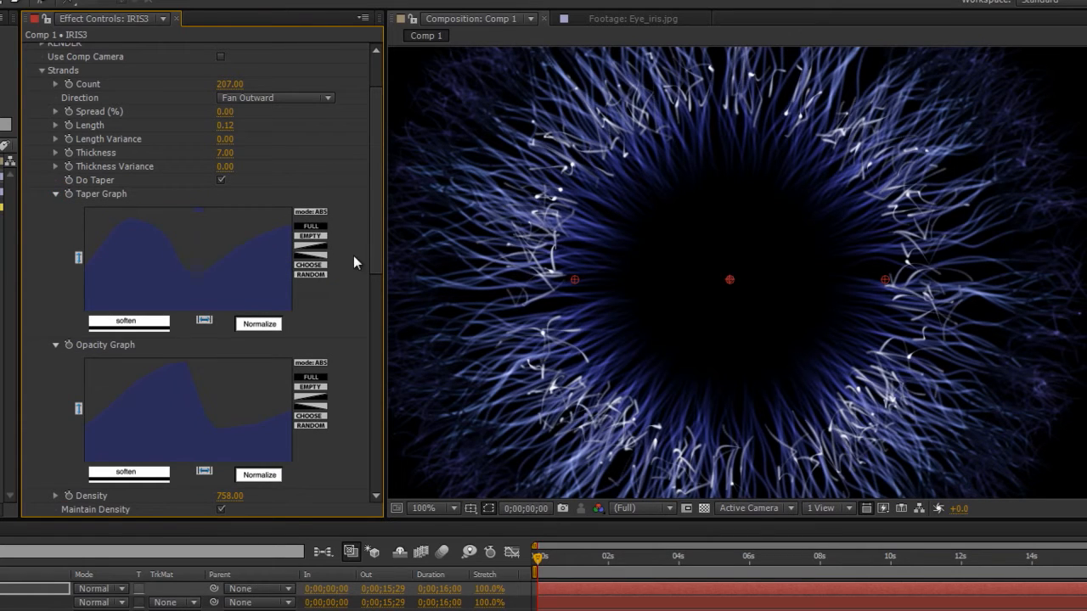
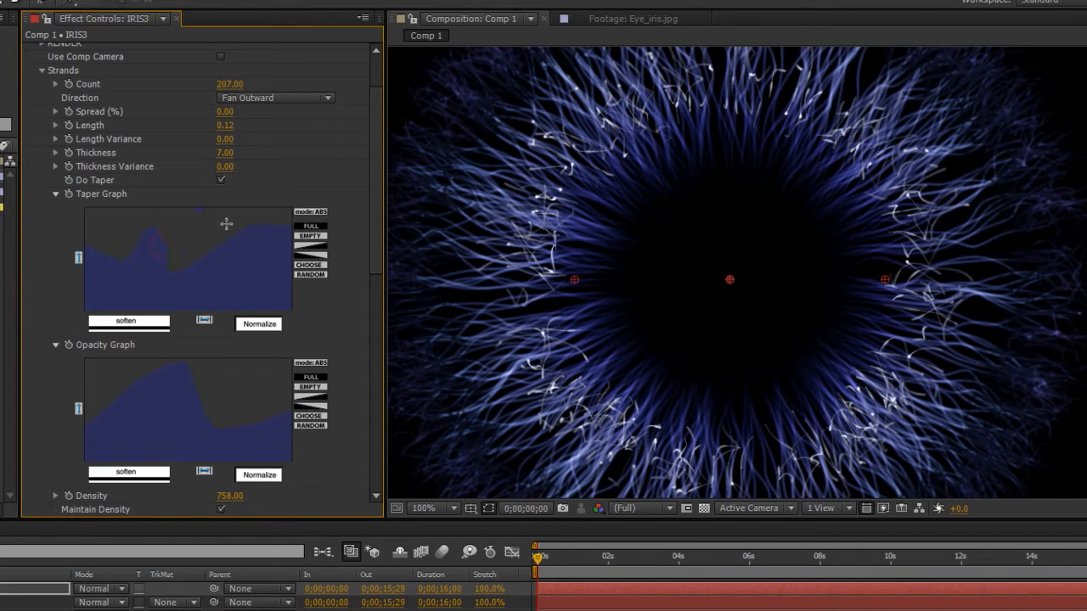
pyautogui.scroll(-2, 732, 277)
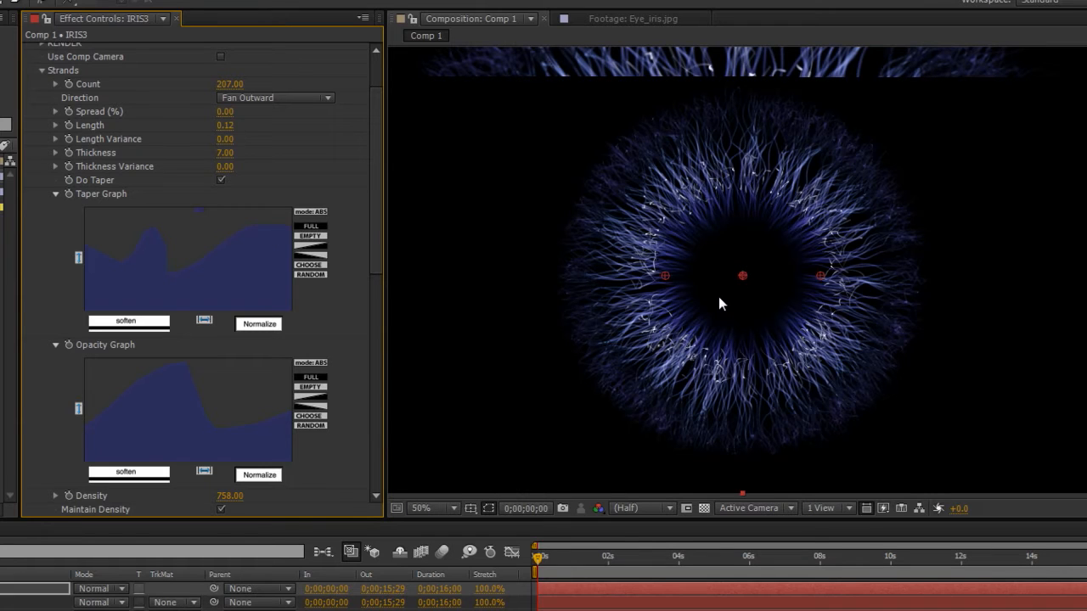
pyautogui.scroll(2, 718, 303)
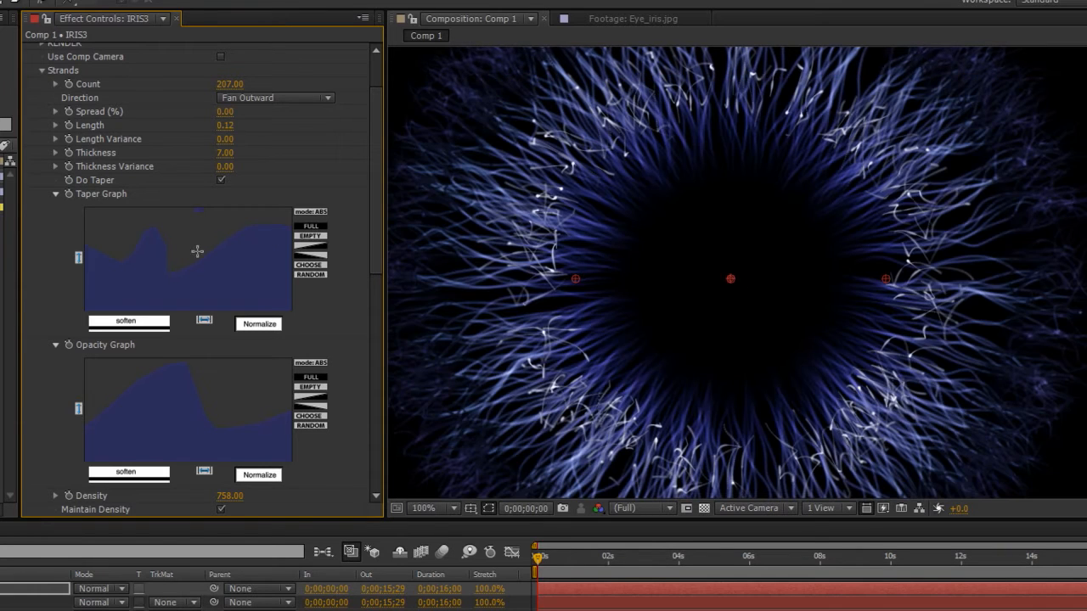
pyautogui.click(225, 153)
pyautogui.write('6')
pyautogui.press('Return')
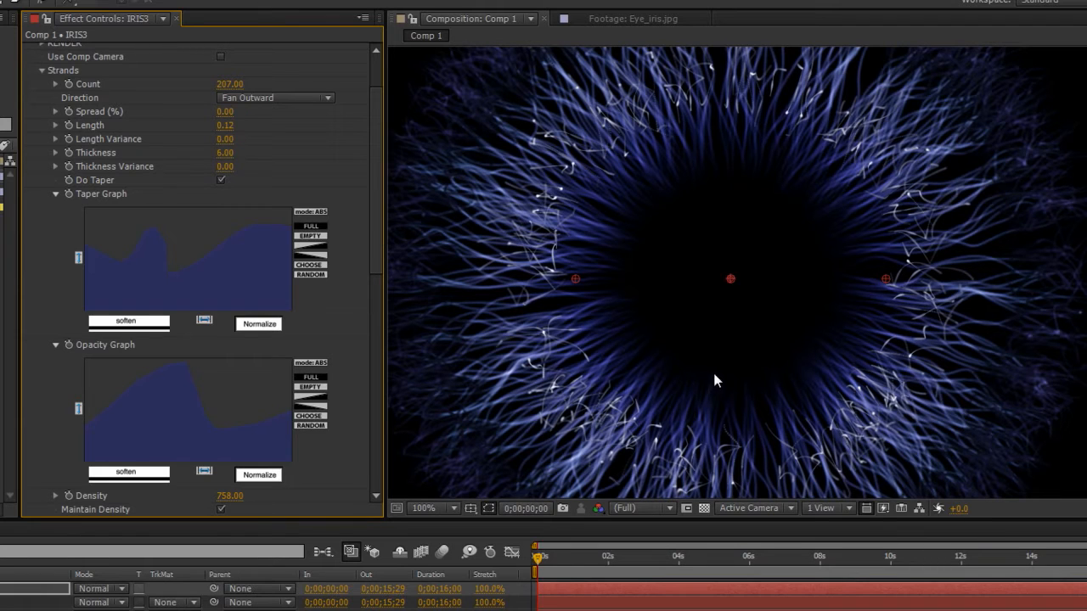
pyautogui.click(56, 194)
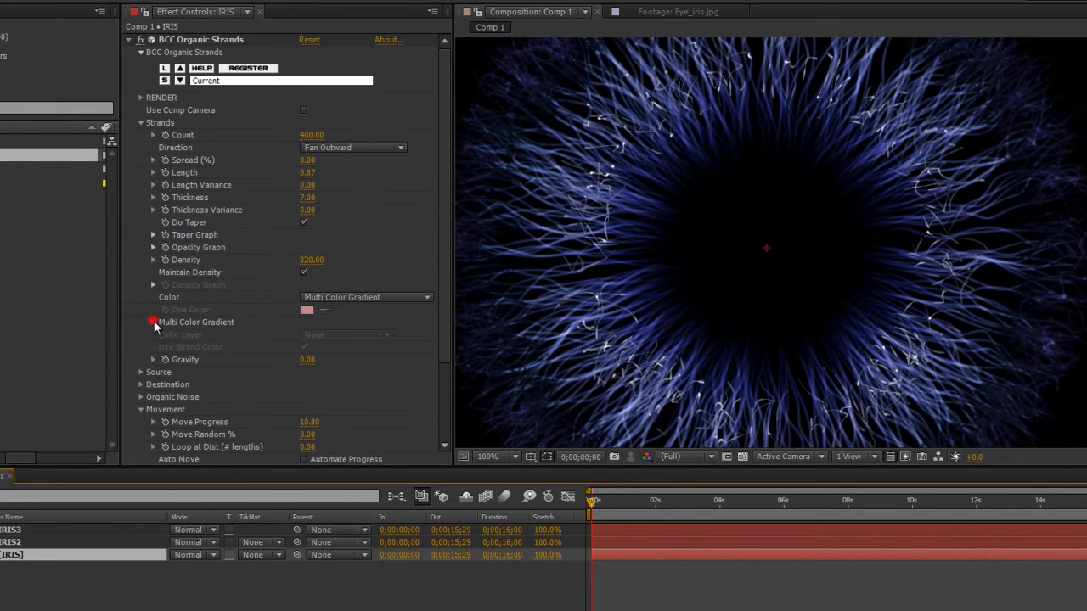
# Step: In the IRIS layer's Multi Color Gradient, keep Color 1 black and darken Color 2 to 111225
pyautogui.click(153, 322)
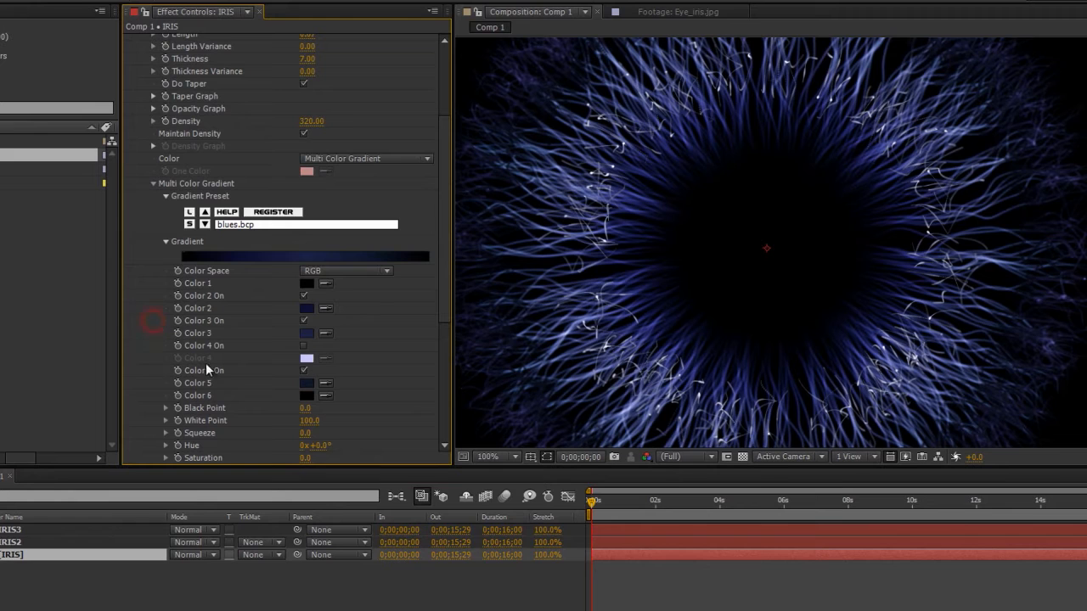
pyautogui.click(307, 284)
pyautogui.click(346, 217)
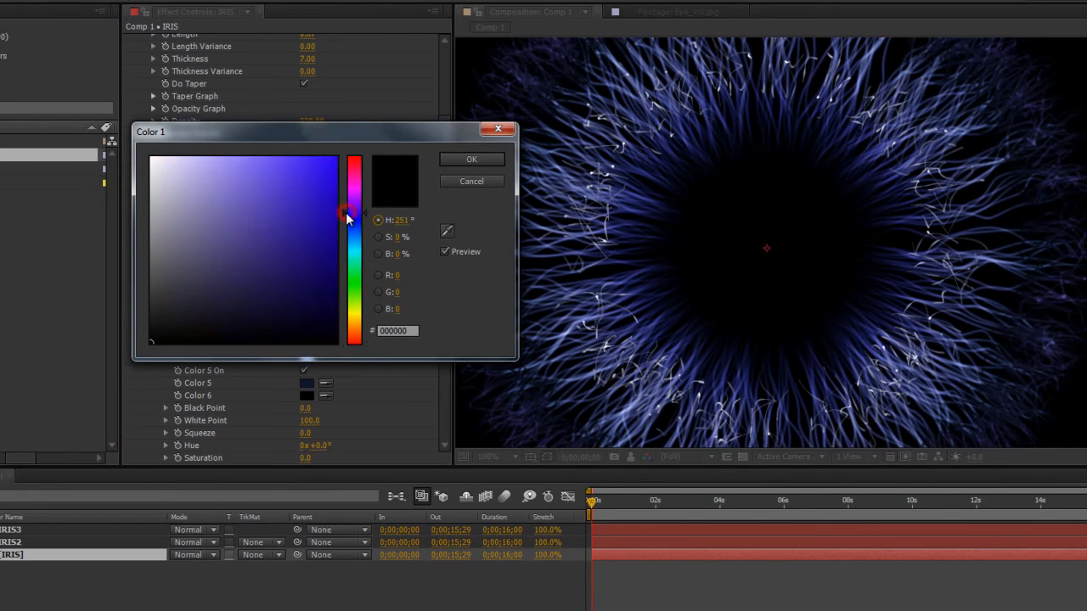
pyautogui.click(471, 159)
pyautogui.click(309, 310)
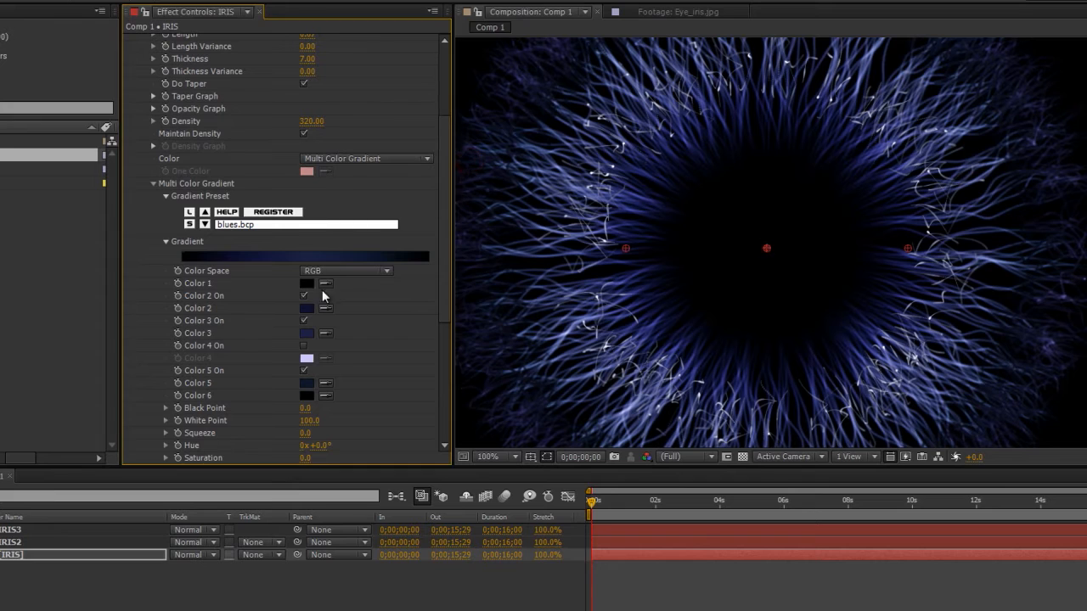
pyautogui.click(248, 316)
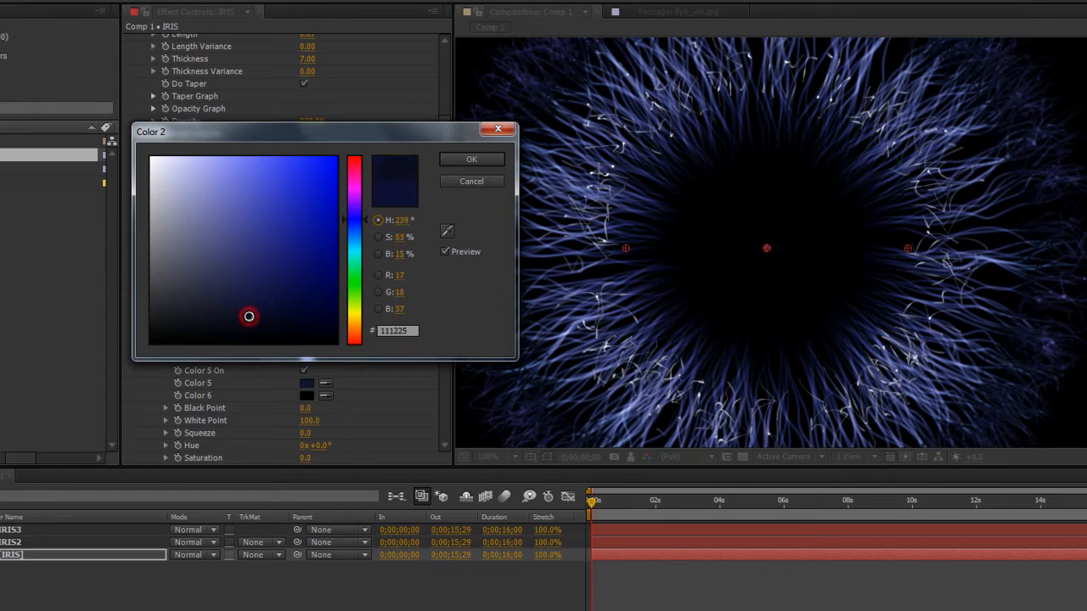
pyautogui.click(471, 159)
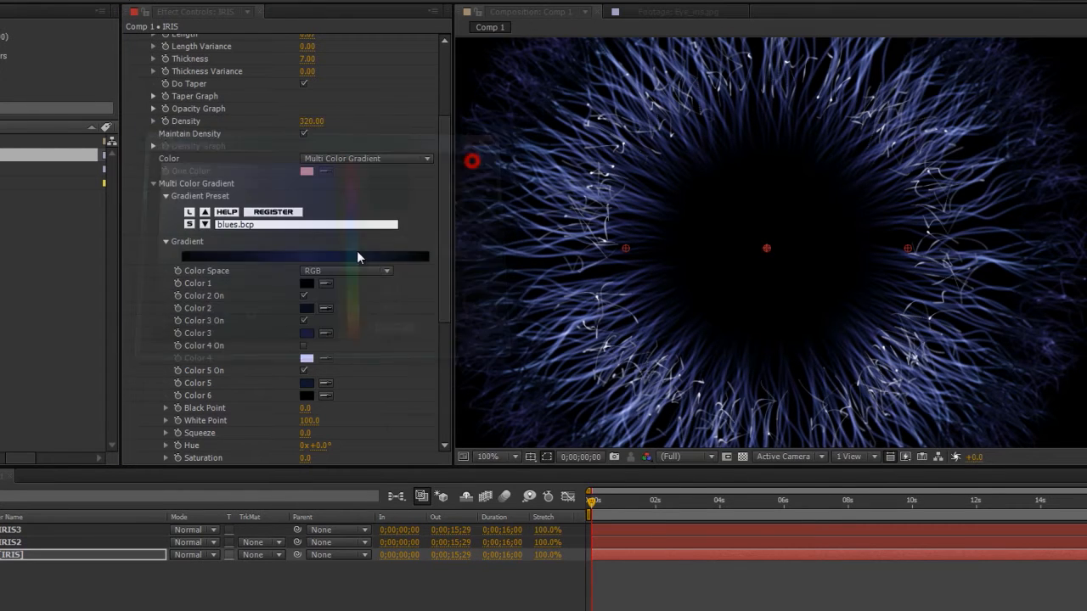
# Step: Lighten Color 3 of the IRIS layer's gradient to a slightly brighter muted blue
pyautogui.click(306, 335)
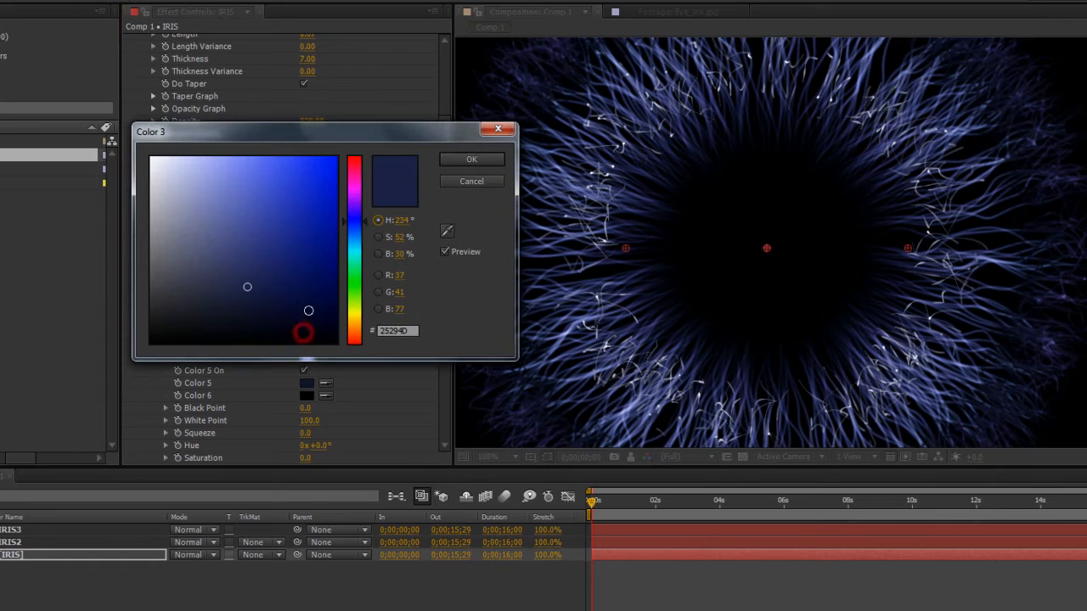
pyautogui.click(251, 276)
pyautogui.click(248, 266)
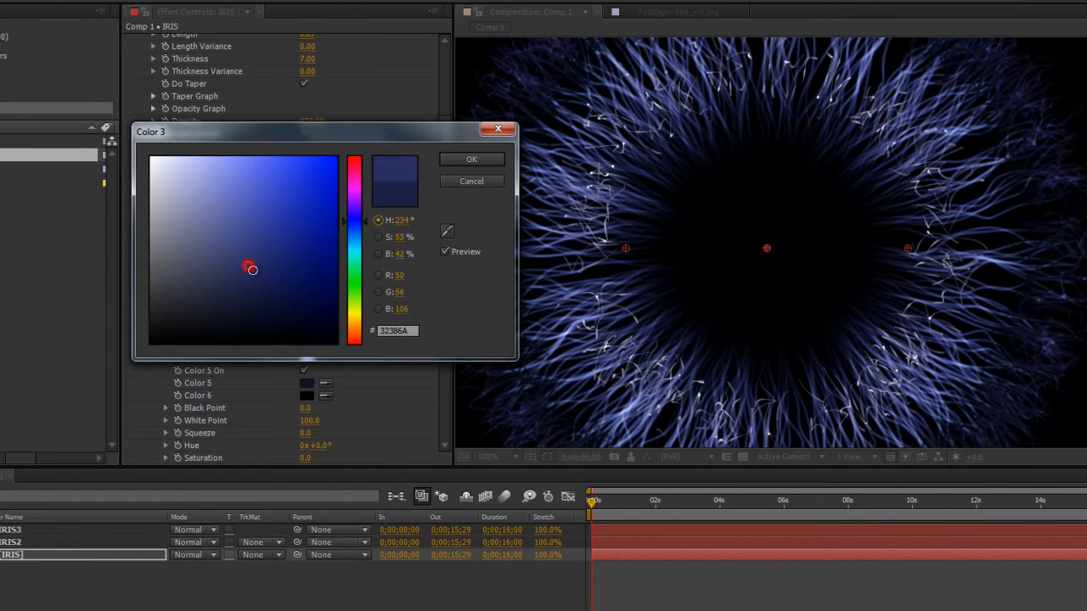
pyautogui.click(235, 280)
pyautogui.click(471, 159)
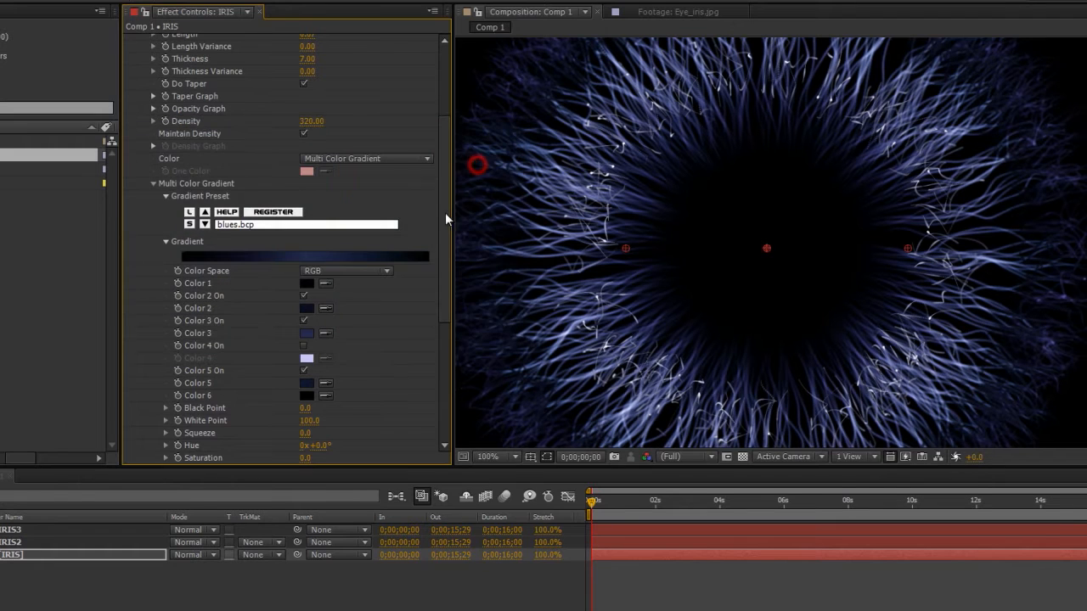
pyautogui.scroll(-2, 765, 299)
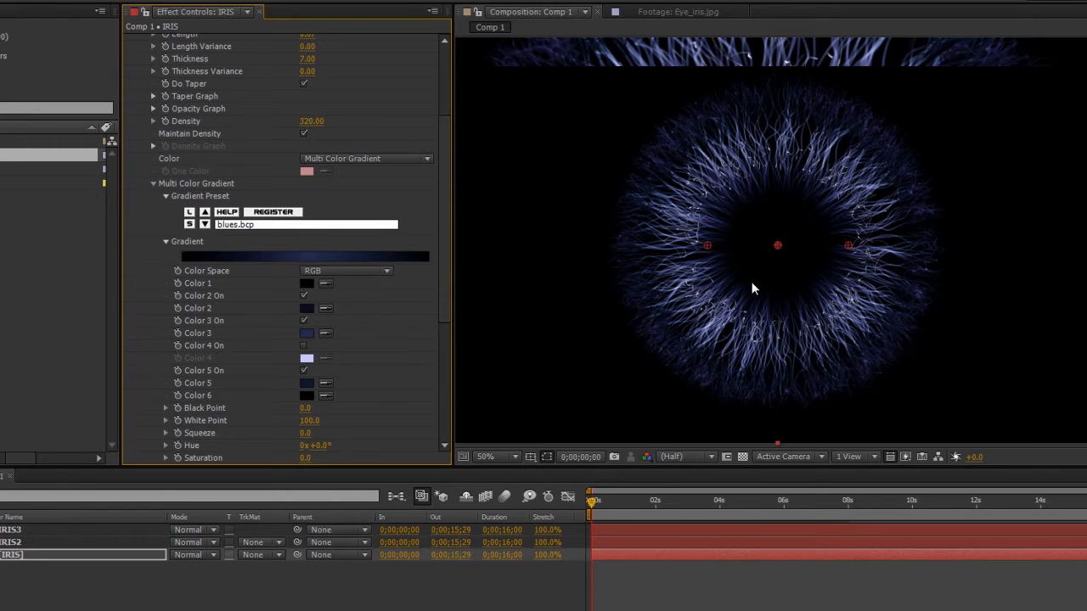
# Step: Set the IRIS2 layer's Opacity to 69%
pyautogui.click(15, 542)
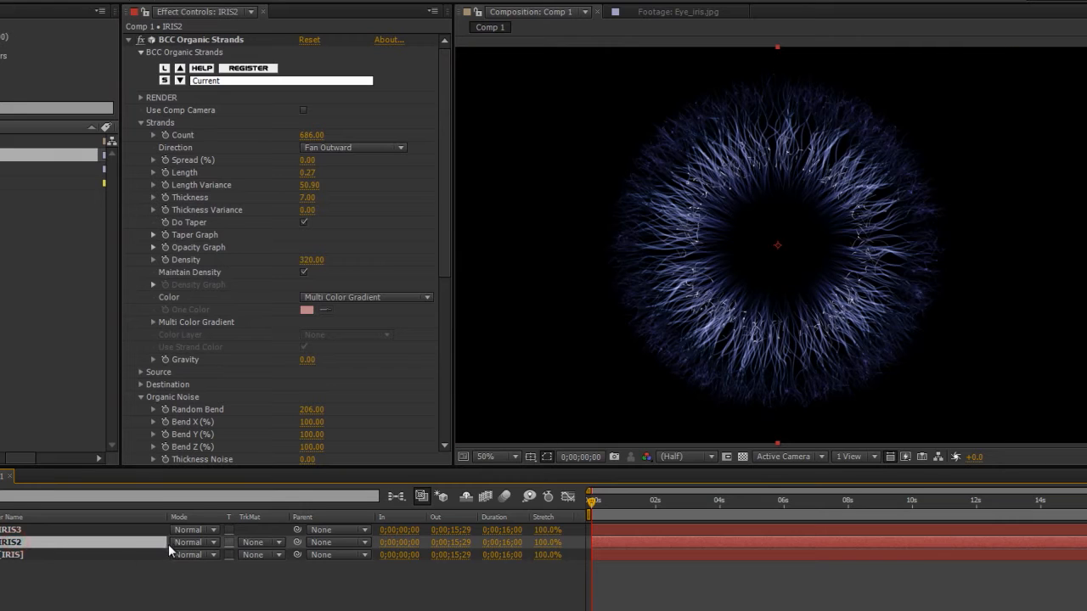
pyautogui.press('t')
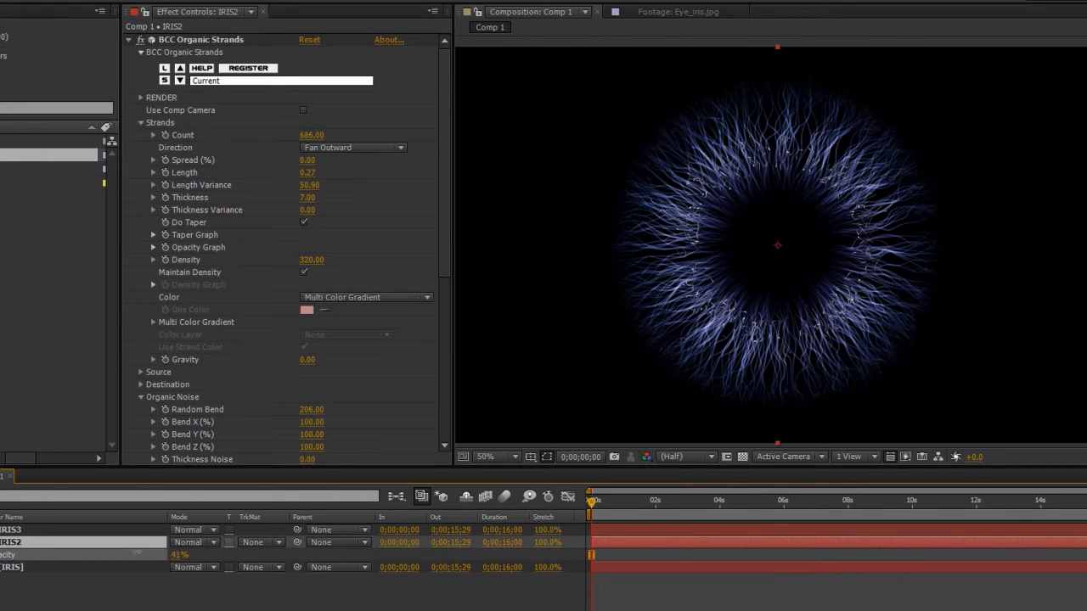
pyautogui.moveTo(157, 553); pyautogui.dragTo(175, 552)
# Step: Inspect the layered iris strands against the transparency grid and again over black
pyautogui.press('.')
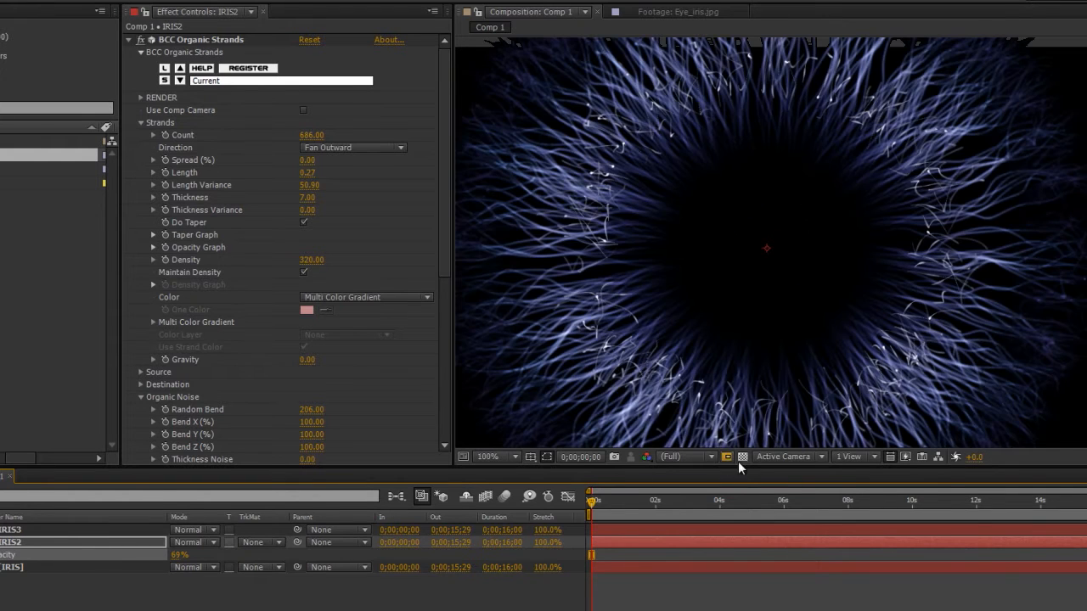
pyautogui.click(743, 457)
pyautogui.moveTo(550, 325); pyautogui.dragTo(636, 274)
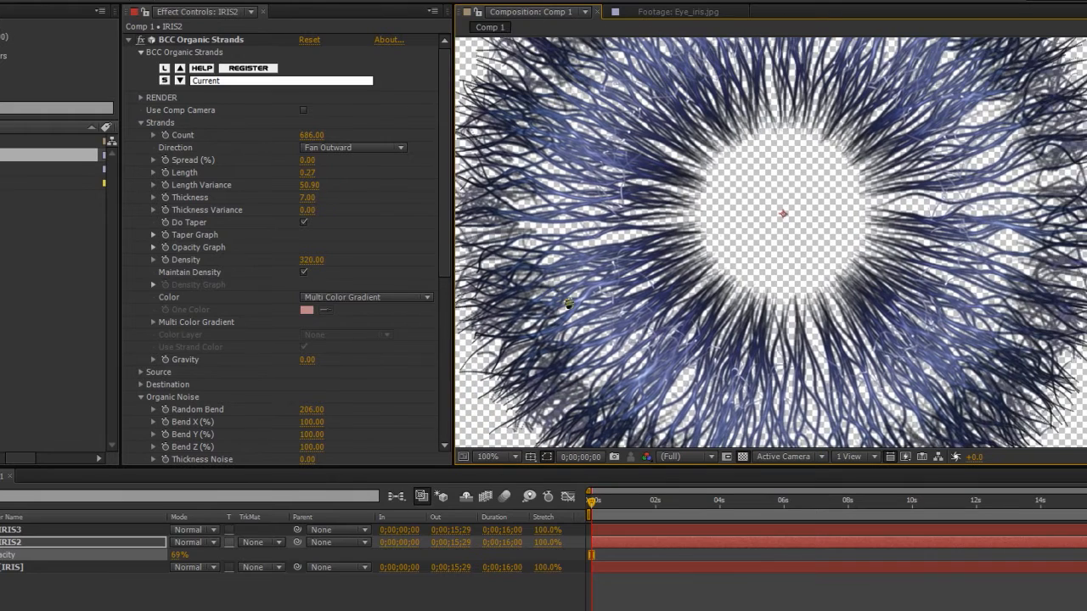
pyautogui.click(742, 457)
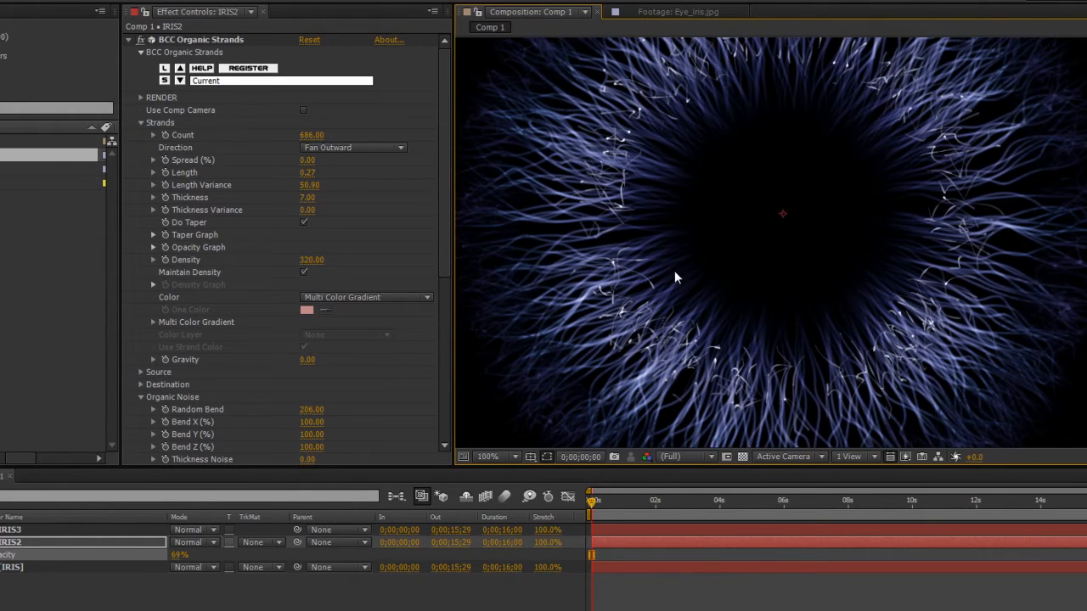
pyautogui.press(',')
pyautogui.press(',')
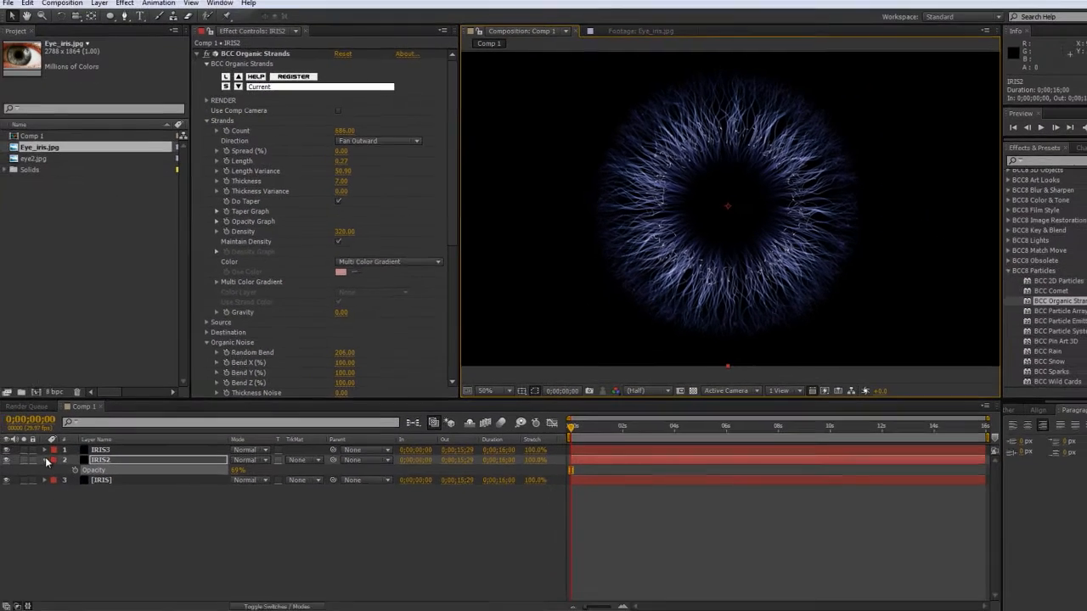
# Step: Create a black solid named Wite and move it beneath the IRIS, IRIS2 and IRIS3 layers
pyautogui.click(48, 460)
pyautogui.click(145, 492)
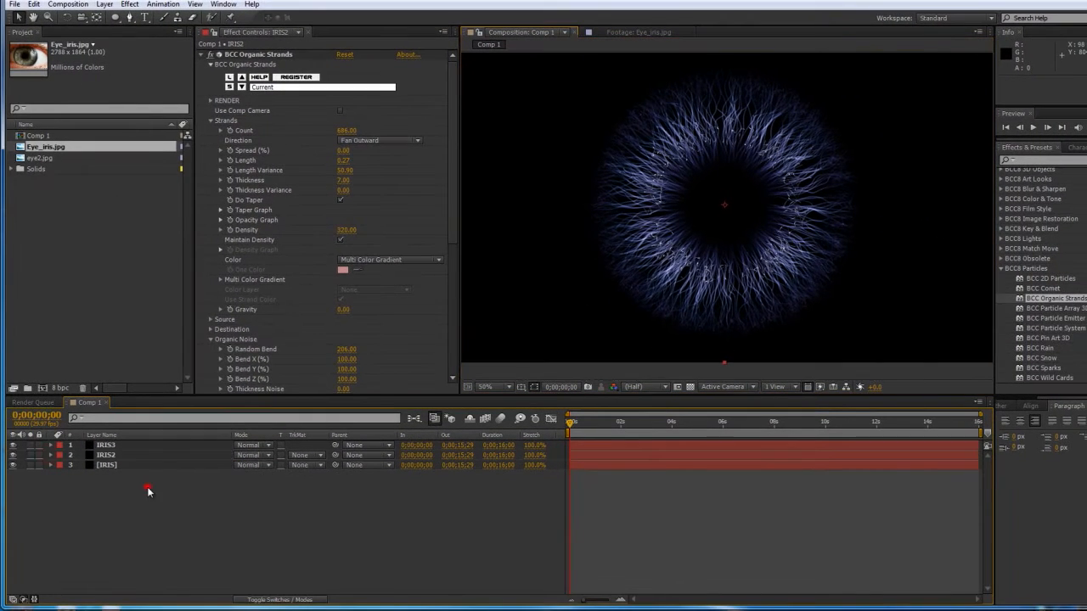
pyautogui.rightClick(152, 490)
pyautogui.moveTo(178, 500)
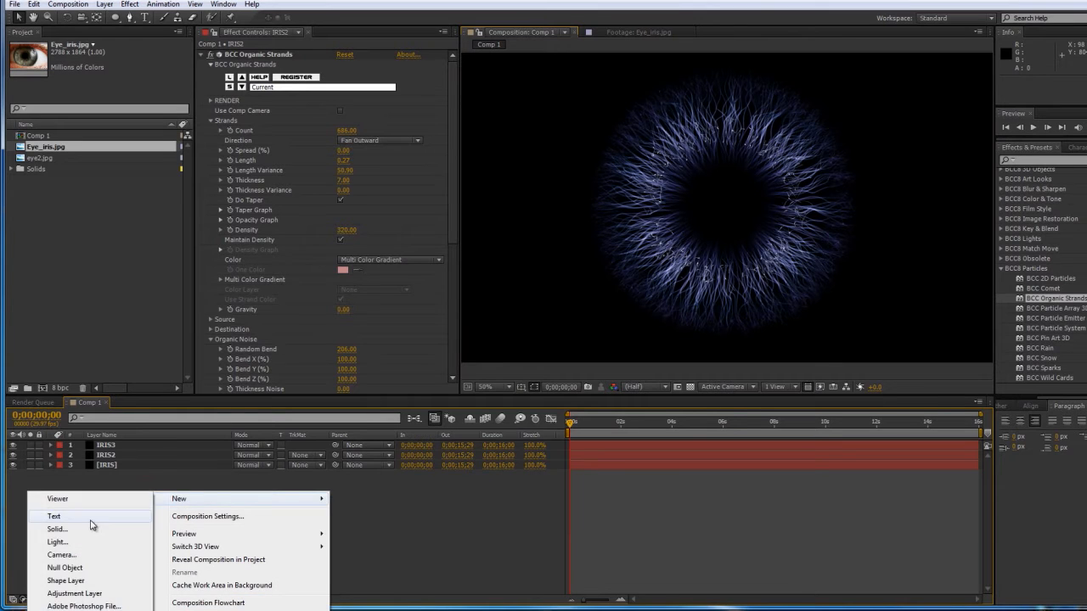
pyautogui.click(88, 528)
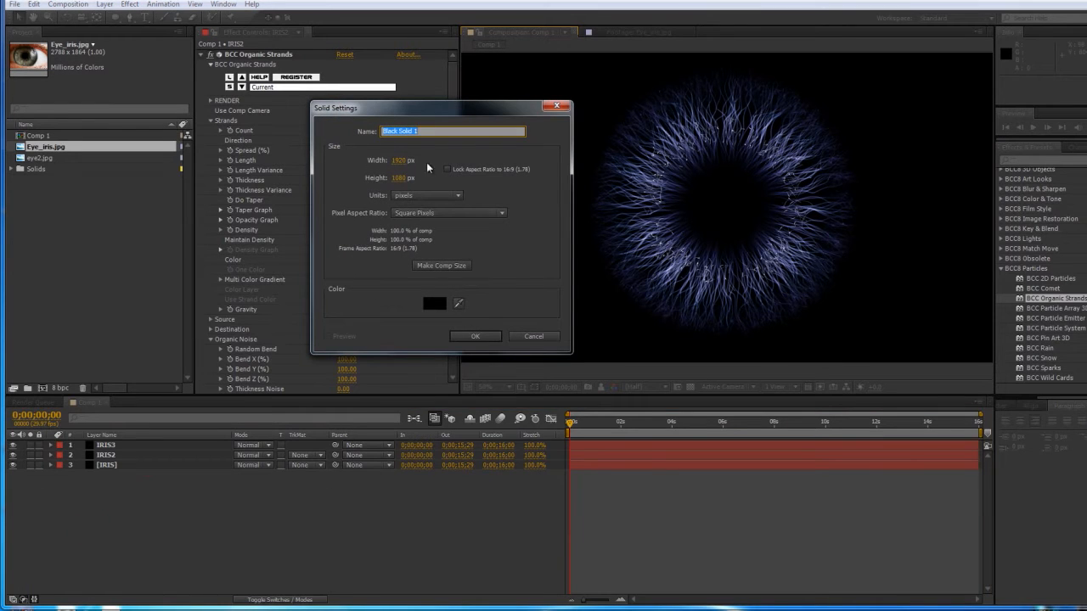
pyautogui.write('Wite')
pyautogui.press('Return')
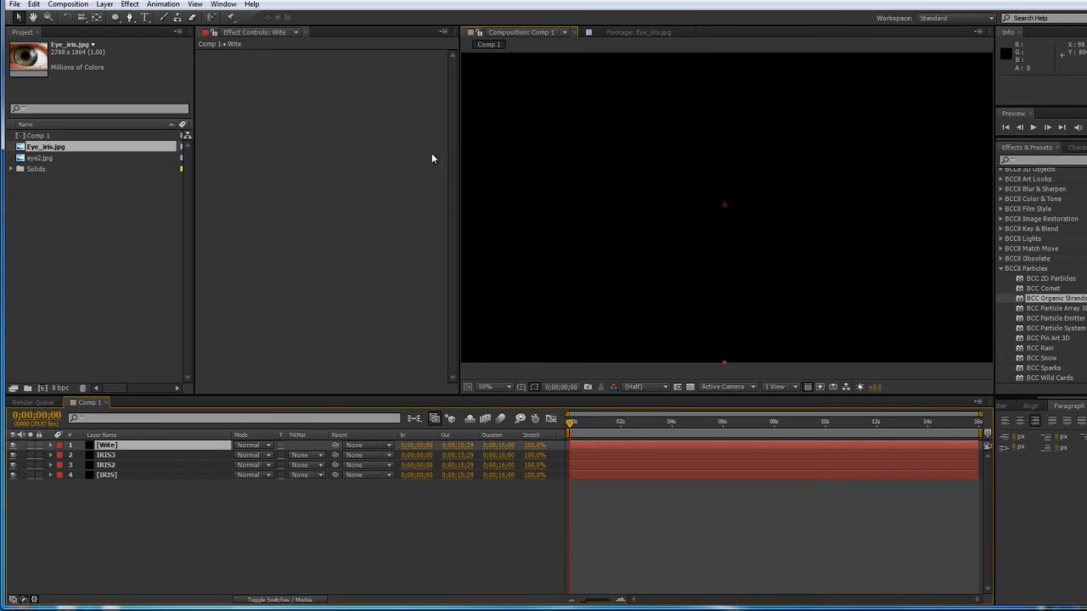
pyautogui.moveTo(115, 445); pyautogui.dragTo(132, 489)
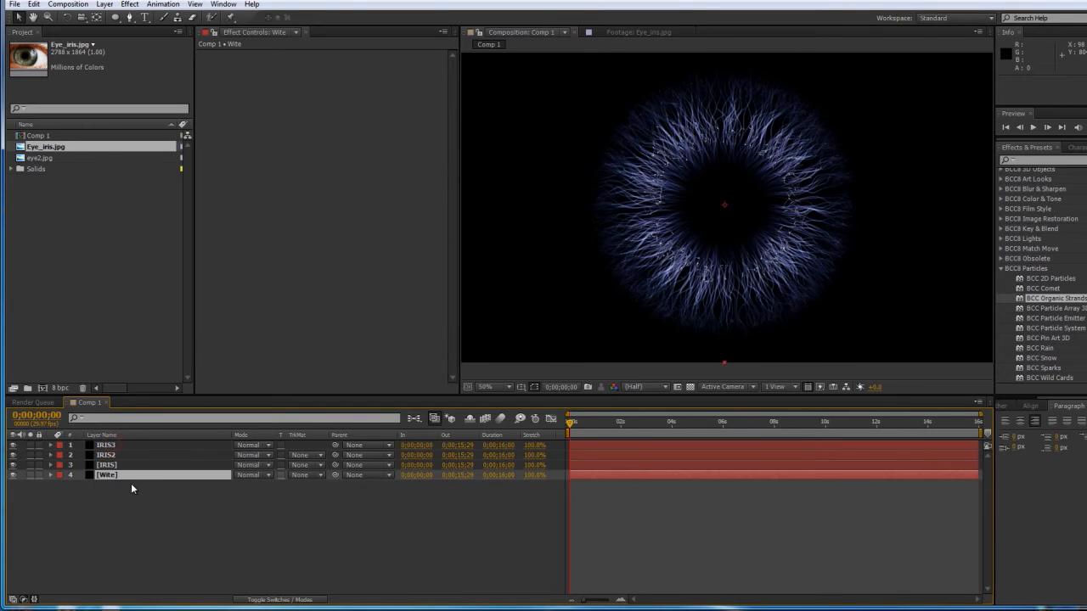
# Step: Apply the Ramp effect to the Wite layer and set its shape to Radial Ramp
pyautogui.click(129, 4)
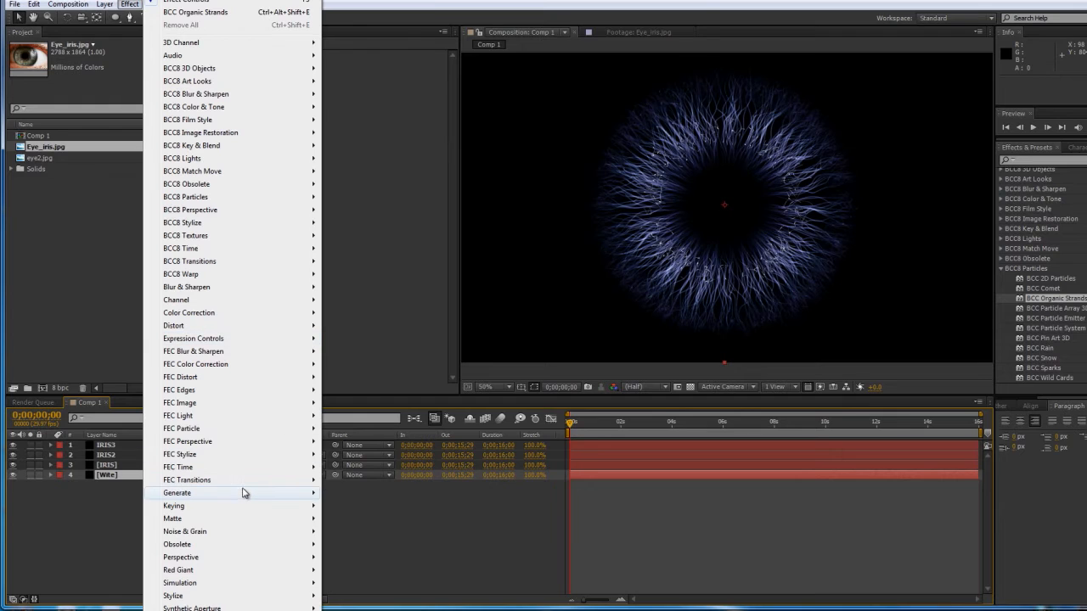
pyautogui.moveTo(243, 492)
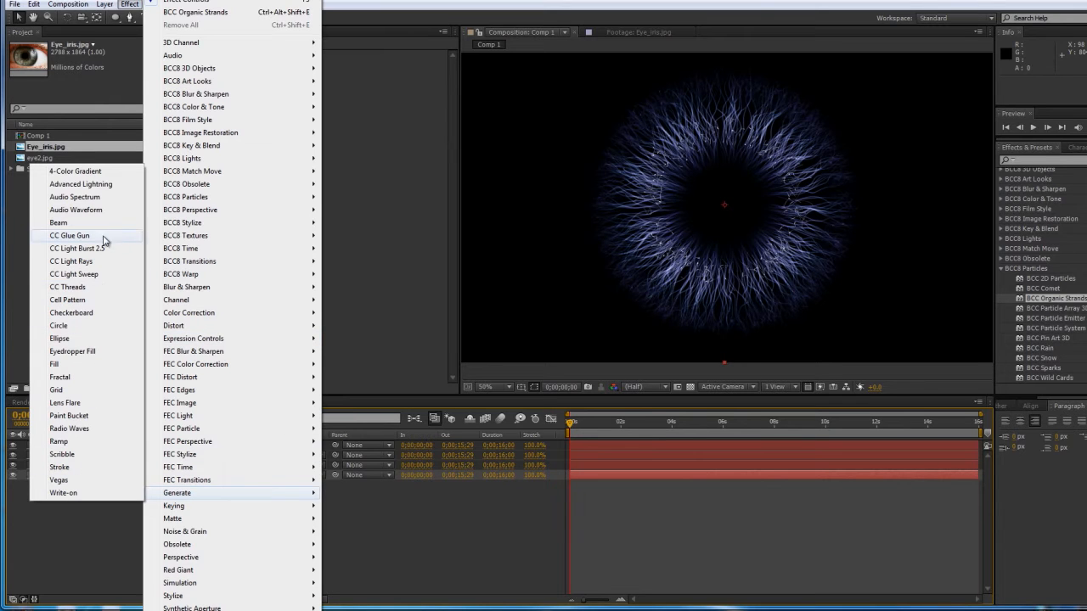
pyautogui.click(78, 443)
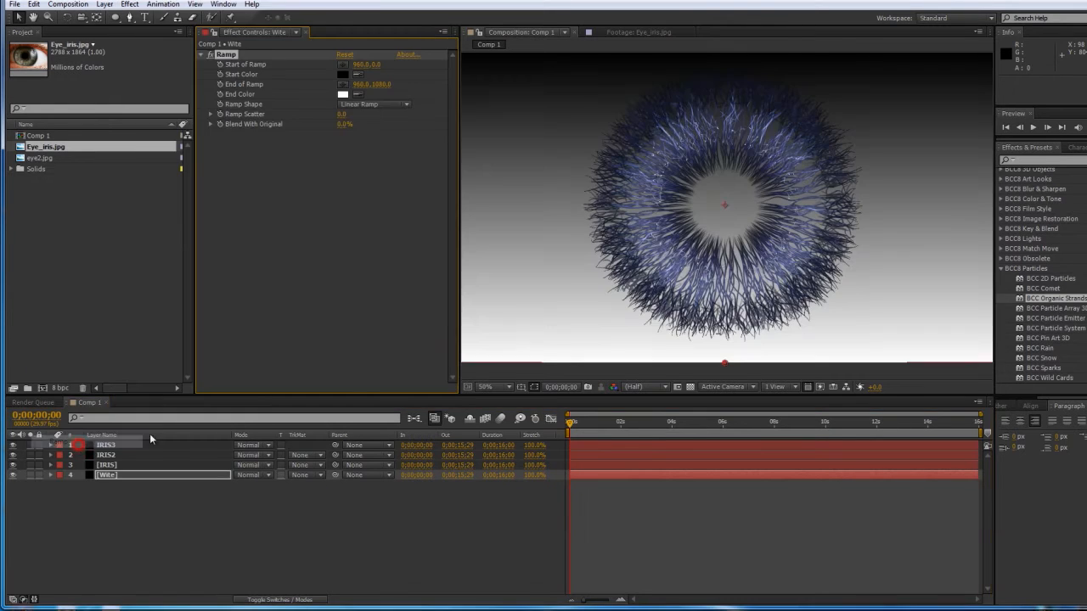
pyautogui.click(358, 105)
pyautogui.click(365, 125)
# Step: Place the ramp's start at the pupil's center, 956, 536, and its end on the iris's lower-left edge at 546, 784
pyautogui.click(342, 64)
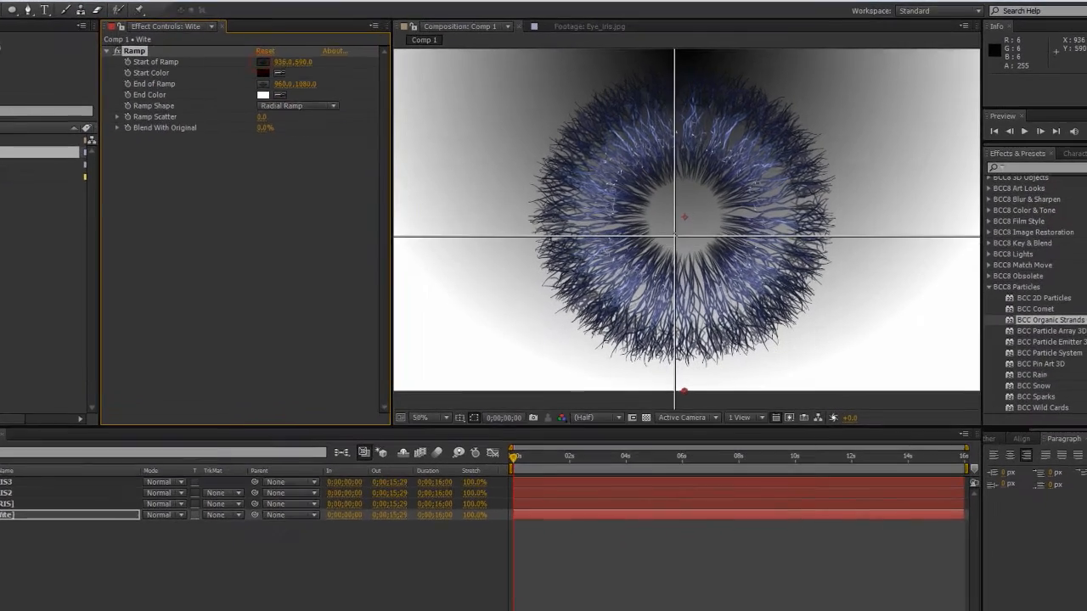
pyautogui.click(683, 217)
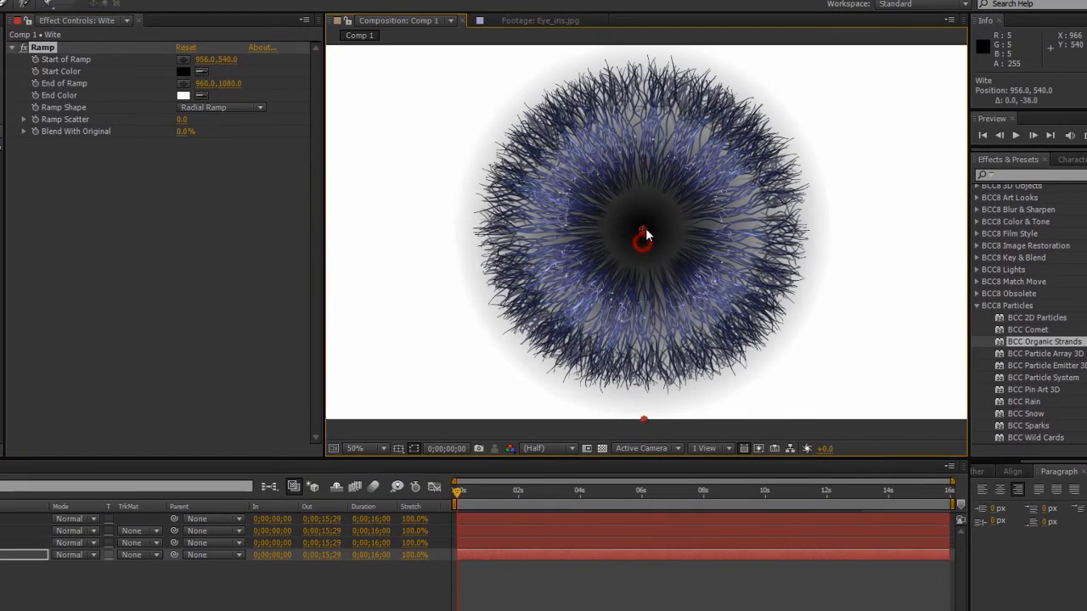
pyautogui.click(183, 83)
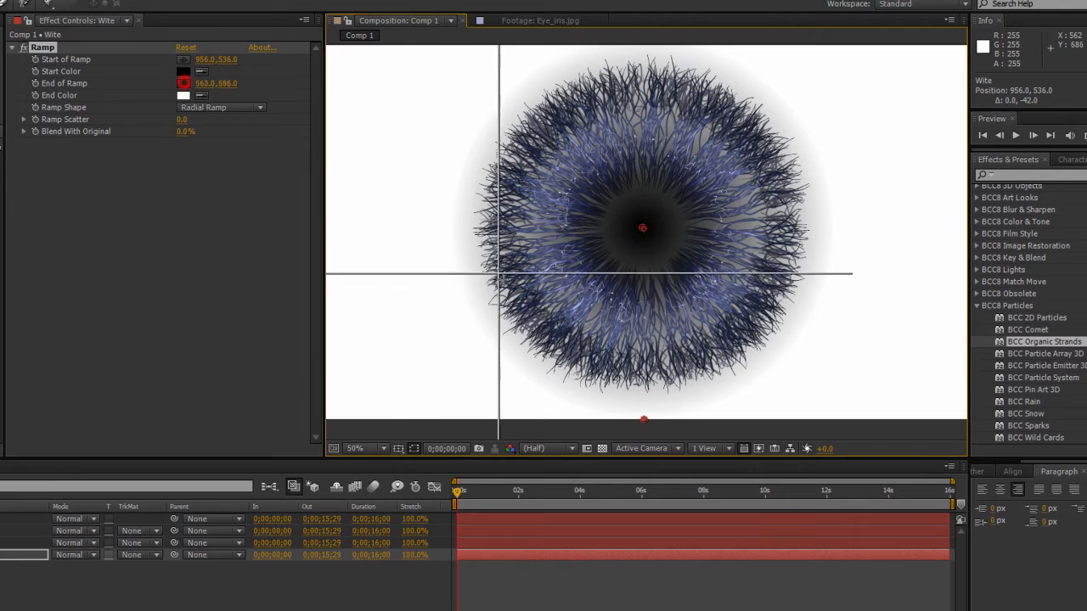
pyautogui.click(483, 281)
pyautogui.moveTo(483, 281); pyautogui.dragTo(497, 316)
# Step: Search the effects for "fract" and apply Fractal Noise to the Wite layer
pyautogui.click(1031, 176)
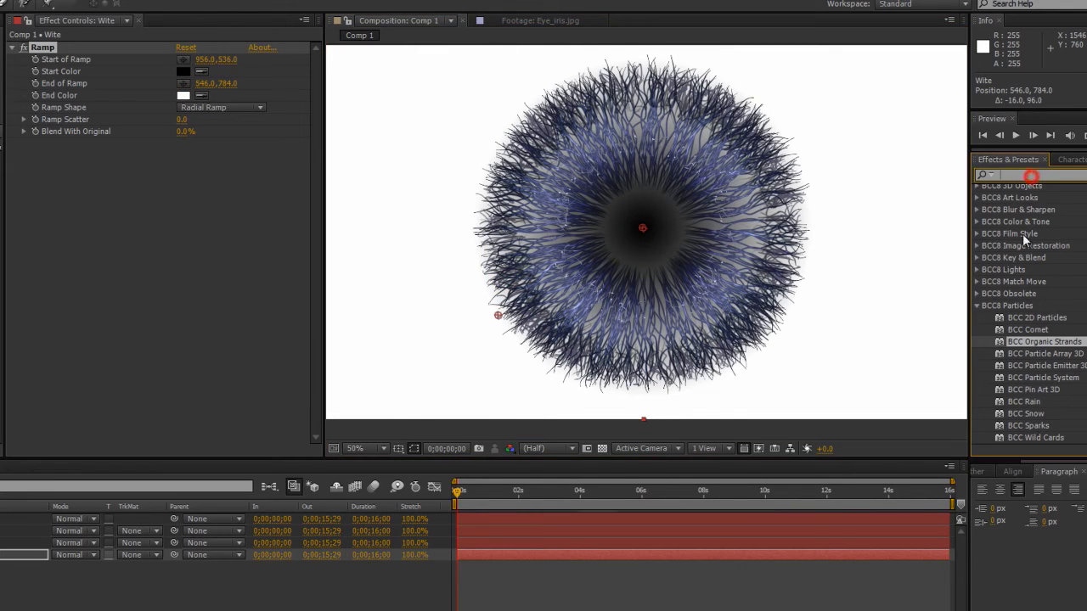
pyautogui.click(977, 306)
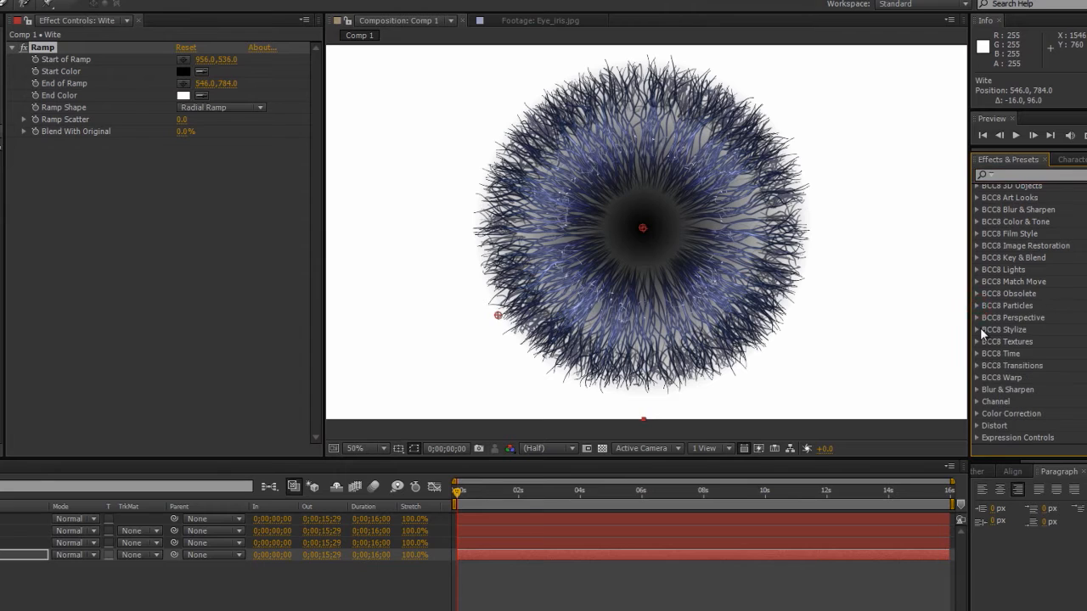
pyautogui.scroll(-5, 982, 339)
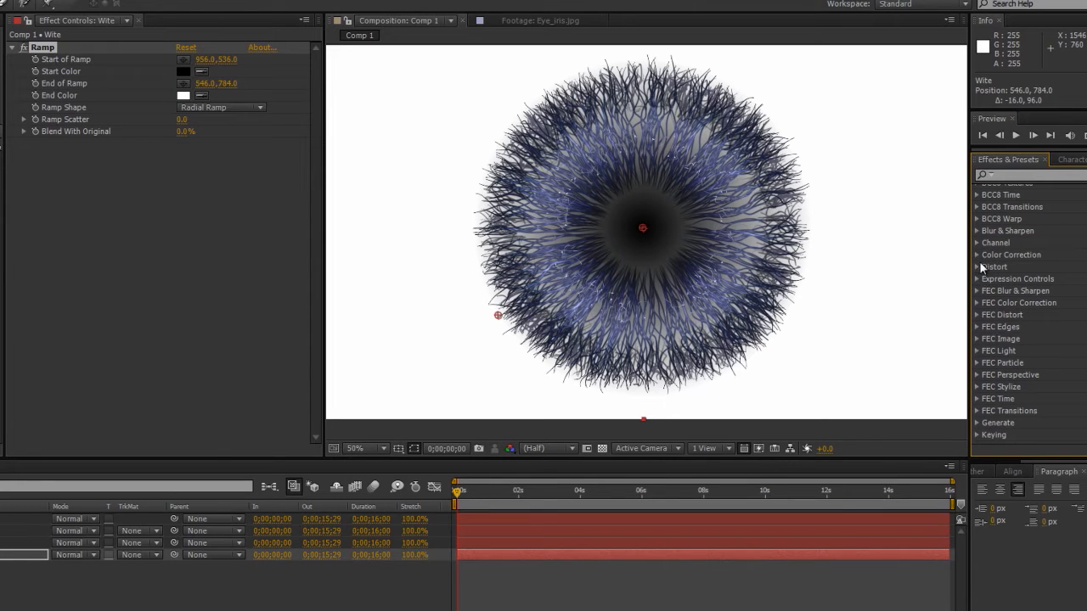
pyautogui.write('fract')
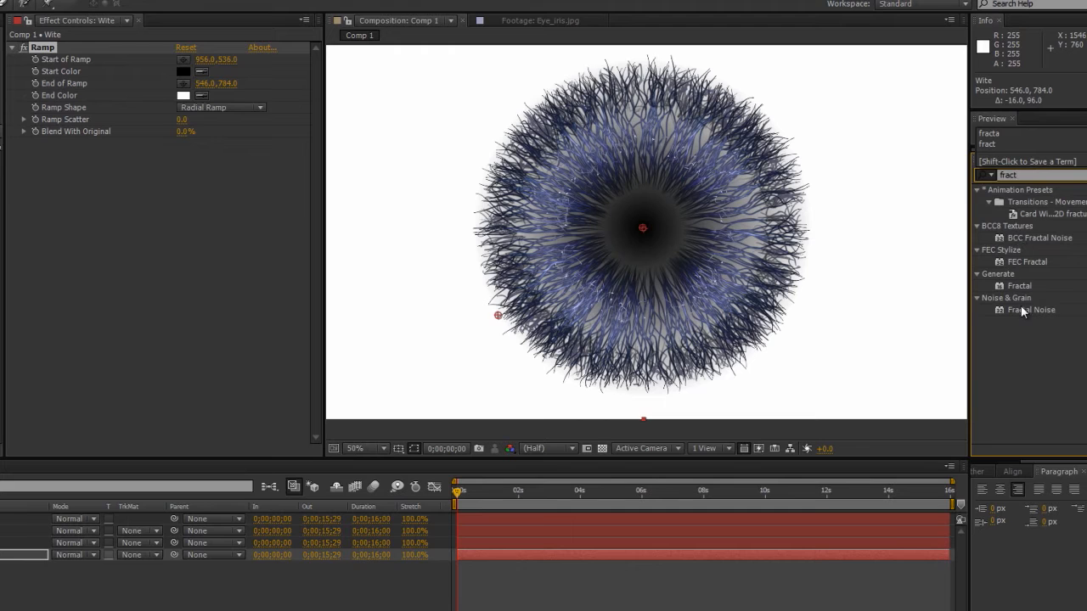
pyautogui.moveTo(1023, 312); pyautogui.dragTo(594, 554)
# Step: Set the Fractal Noise blending mode to Multiply and its opacity to 62%
pyautogui.click(186, 329)
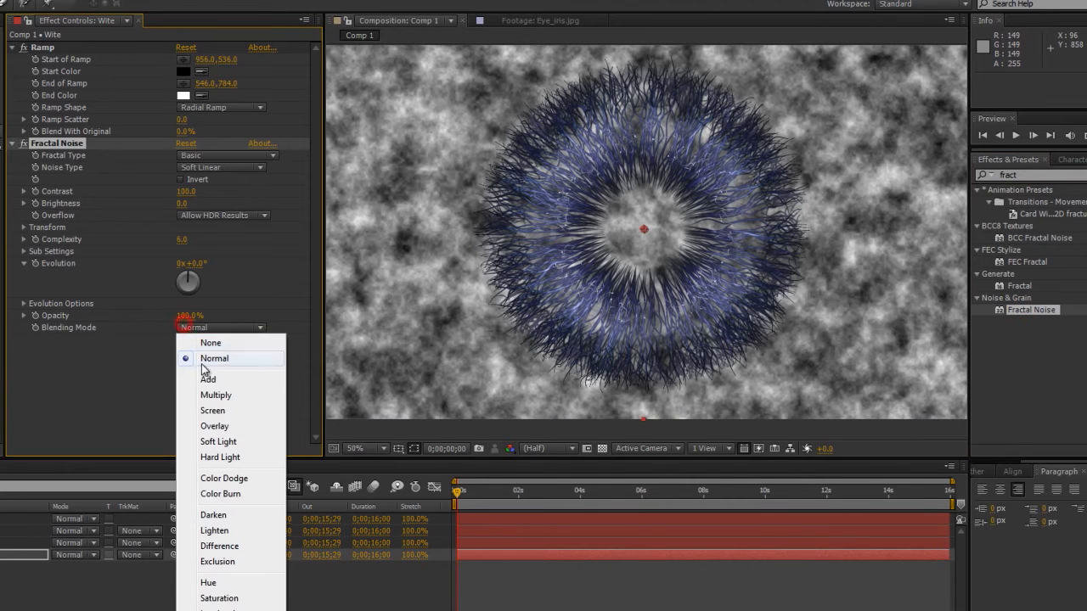
pyautogui.click(202, 397)
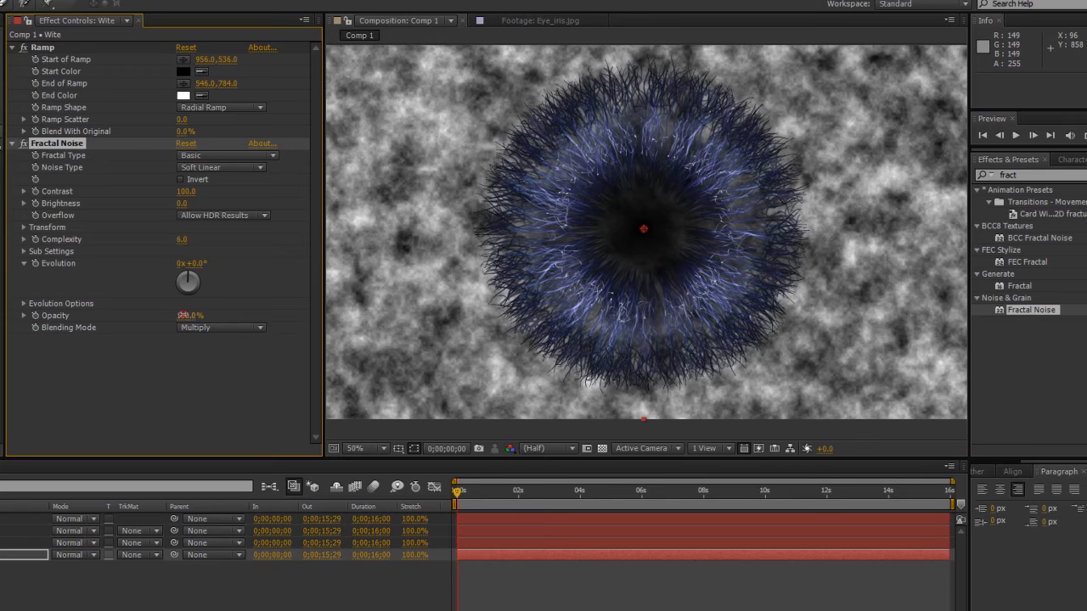
pyautogui.moveTo(182, 315); pyautogui.dragTo(154, 315)
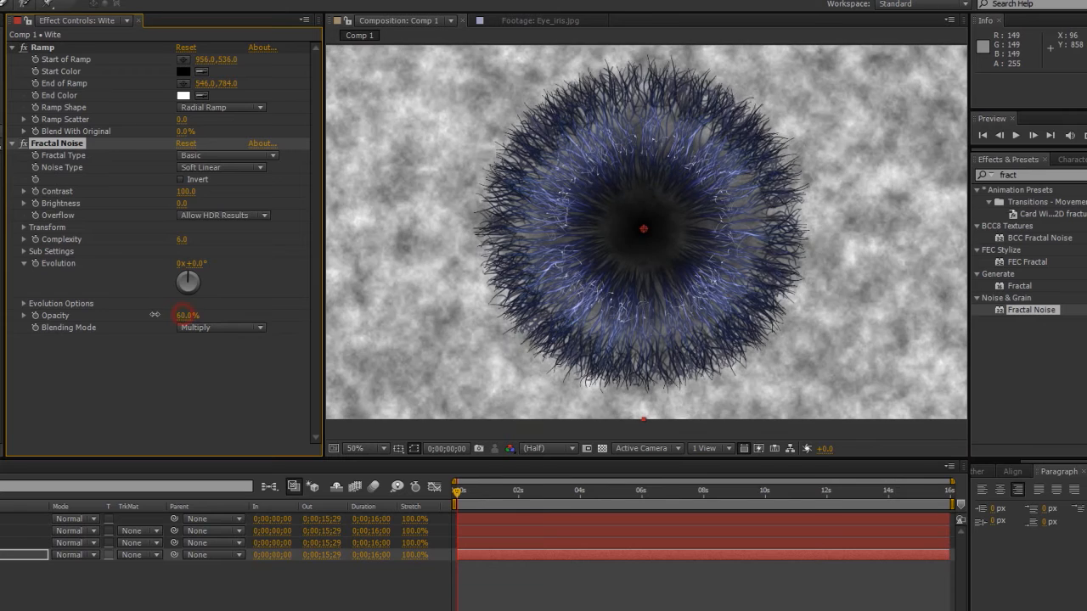
# Step: Reduce the Fractal Noise scale to 27 and collapse the settings of both effects
pyautogui.click(24, 228)
pyautogui.moveTo(189, 265); pyautogui.dragTo(132, 259)
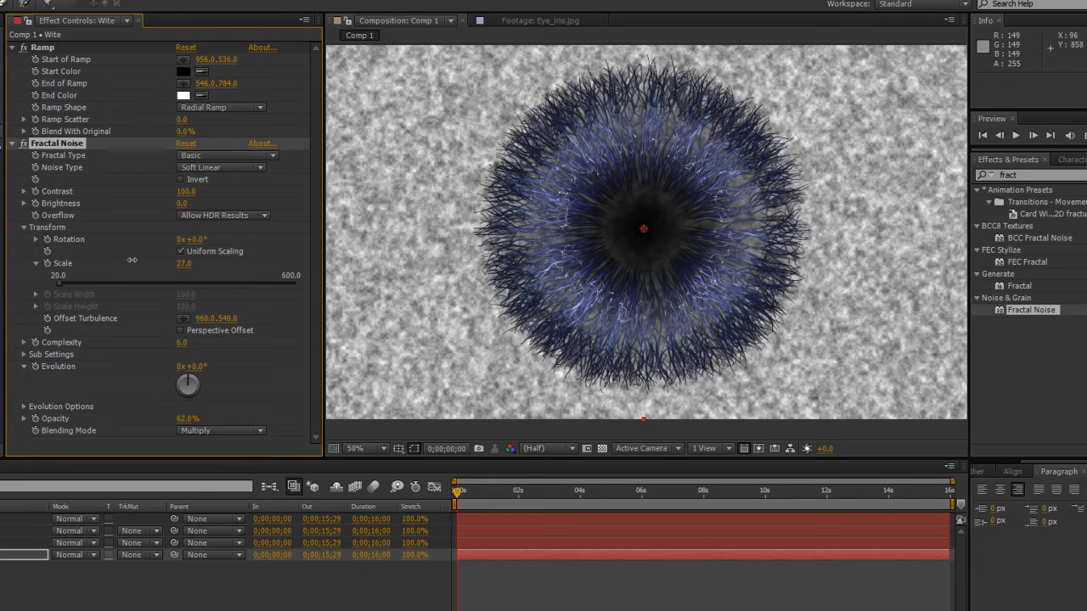
pyautogui.click(13, 144)
pyautogui.click(13, 49)
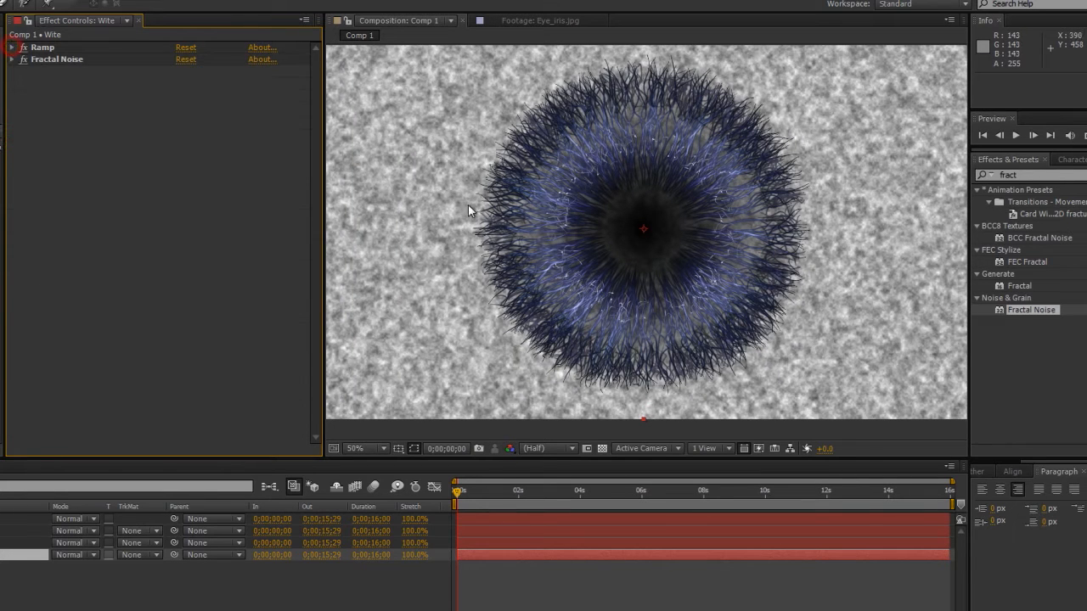
# Step: Search the effects for "trit" and apply BCC Tritone to the Wite layer below Fractal Noise
pyautogui.click(1019, 174)
pyautogui.write('tri')
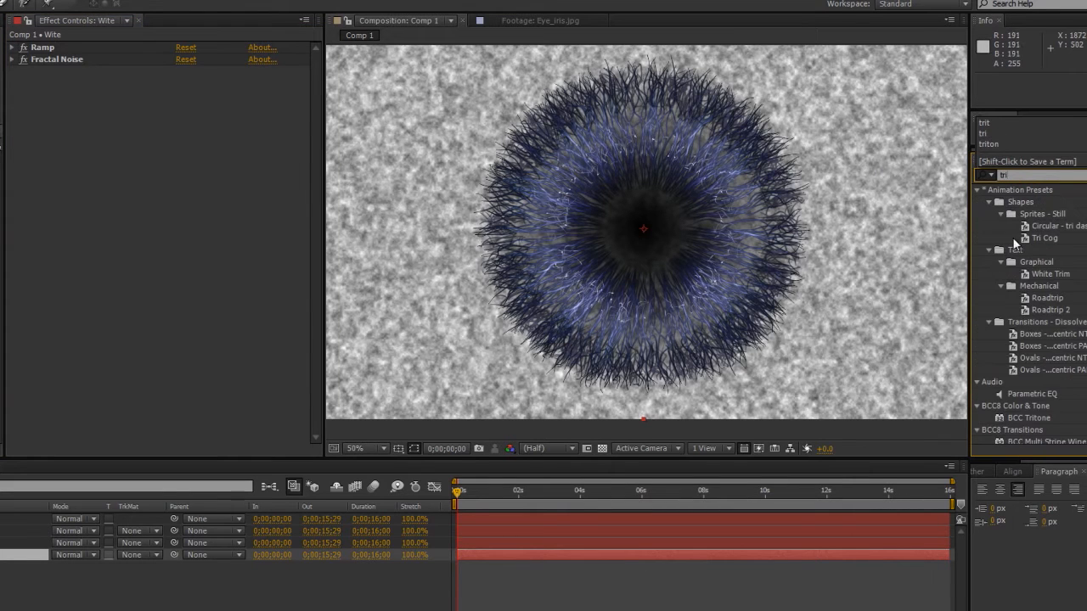
pyautogui.write('t')
pyautogui.moveTo(1030, 203); pyautogui.dragTo(219, 259)
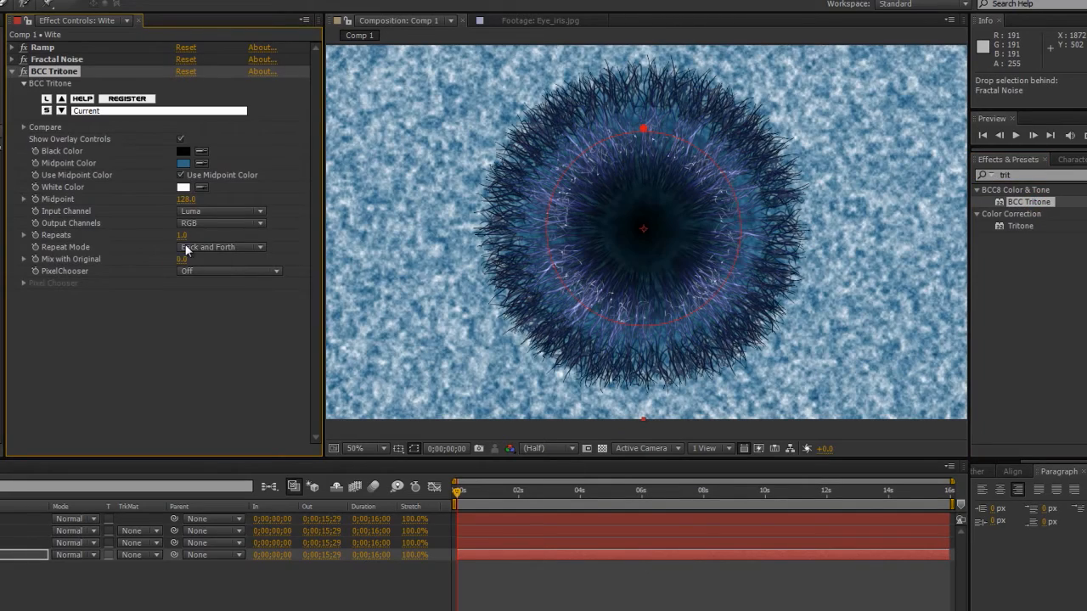
# Step: Set the BCC Tritone Midpoint to 147 and its Repeats to 2
pyautogui.moveTo(186, 199)
pyautogui.mouseDown()
pyautogui.moveTo(238, 196)
pyautogui.moveTo(197, 200)
pyautogui.mouseUp()
pyautogui.click(183, 235)
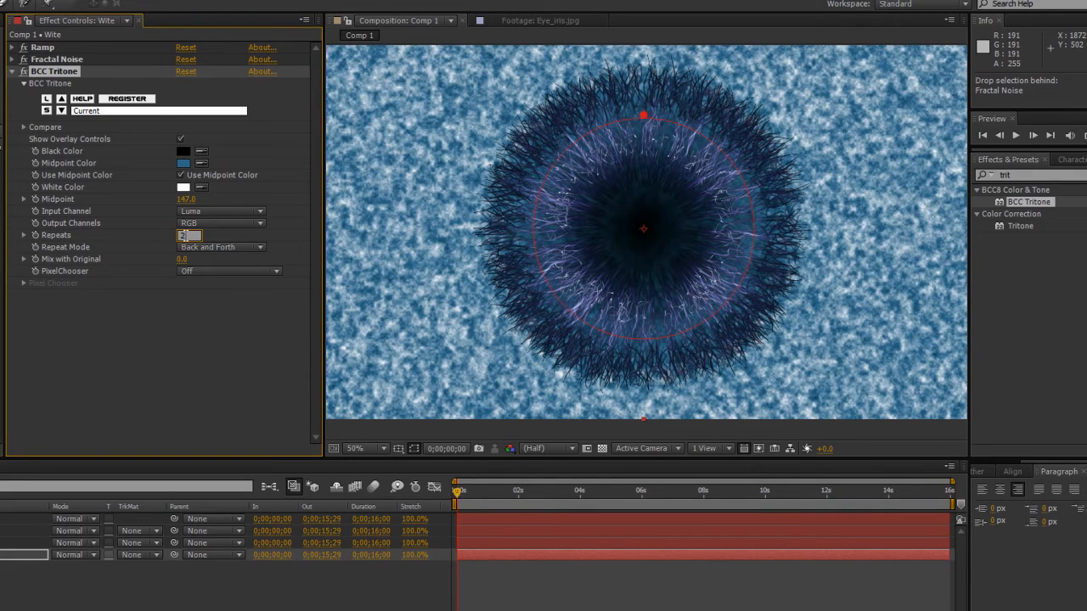
pyautogui.write('2')
pyautogui.press('Return')
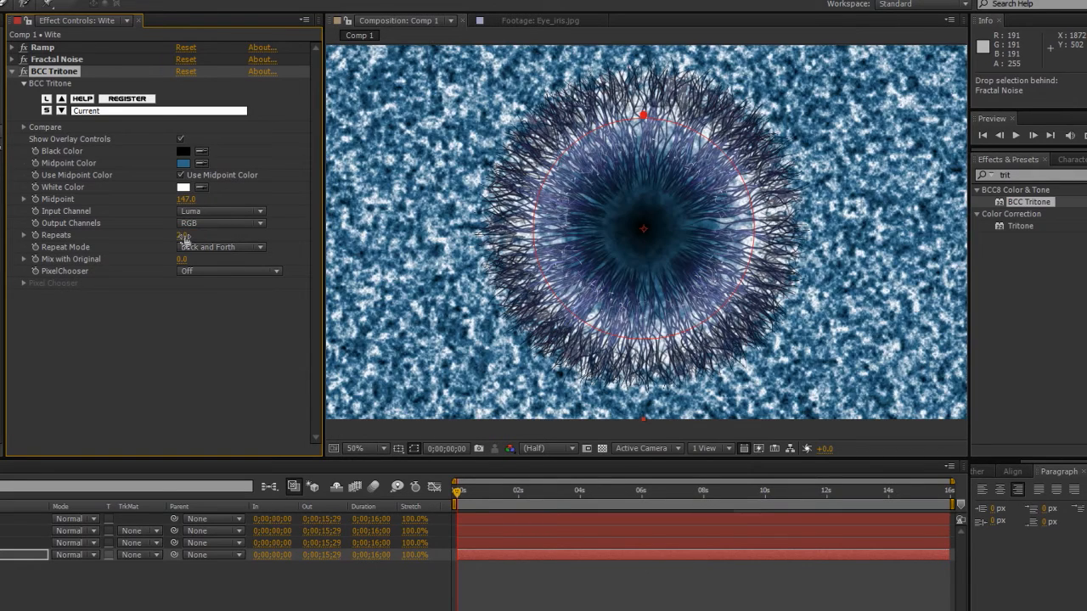
# Step: Change the tritone's White Color to a very dark, muted blue
pyautogui.click(183, 186)
pyautogui.click(230, 237)
pyautogui.click(135, 280)
pyautogui.click(119, 310)
pyautogui.click(227, 230)
pyautogui.click(107, 293)
pyautogui.click(99, 312)
pyautogui.click(321, 164)
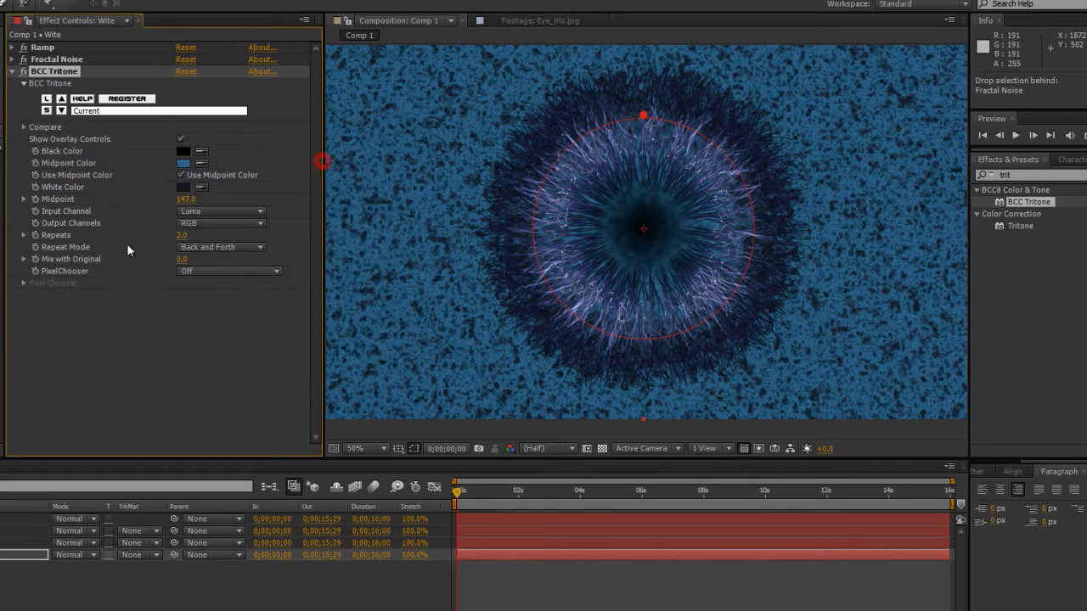
# Step: Change the tritone's Midpoint Color to a dark navy blue
pyautogui.click(184, 163)
pyautogui.click(123, 297)
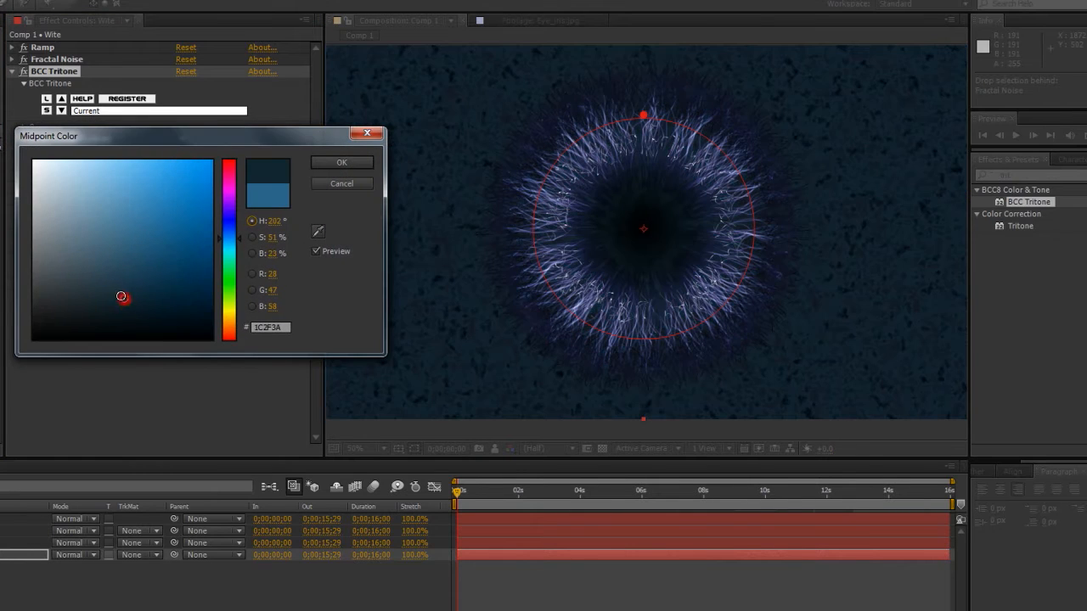
pyautogui.click(223, 224)
pyautogui.click(117, 289)
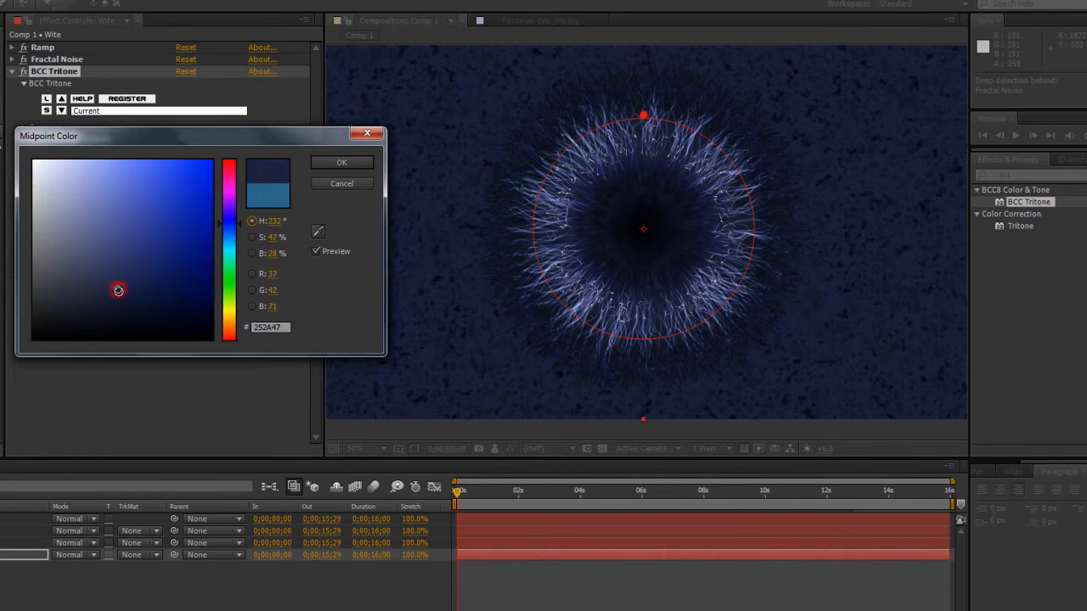
pyautogui.click(219, 229)
pyautogui.click(333, 164)
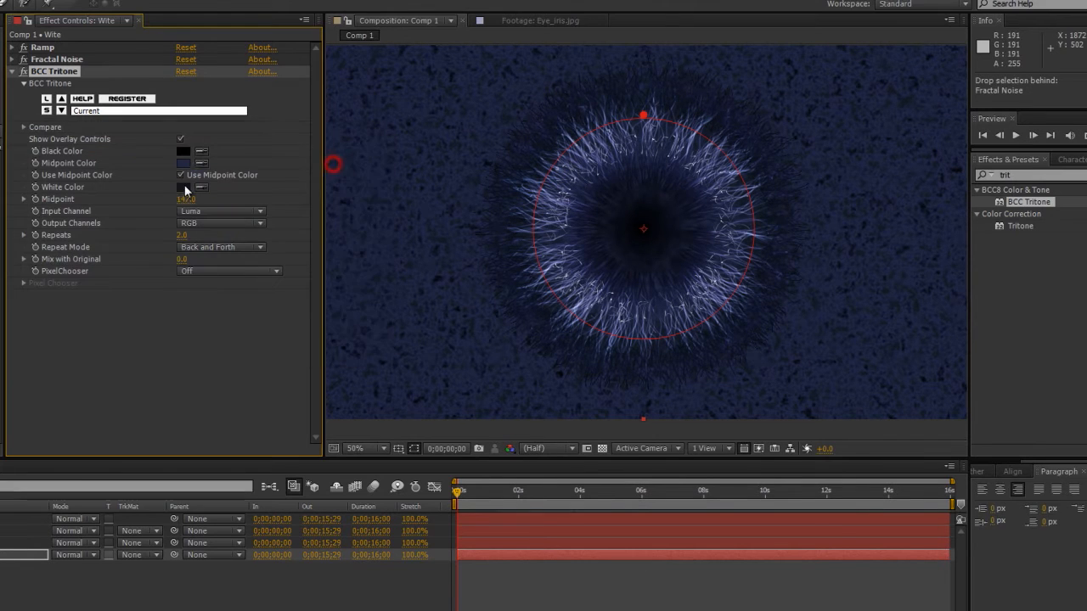
# Step: Change the tritone's Black Color to a nearly black blue
pyautogui.click(183, 151)
pyautogui.click(224, 218)
pyautogui.moveTo(136, 282)
pyautogui.mouseDown()
pyautogui.moveTo(108, 324)
pyautogui.moveTo(125, 319)
pyautogui.mouseUp()
pyautogui.click(337, 164)
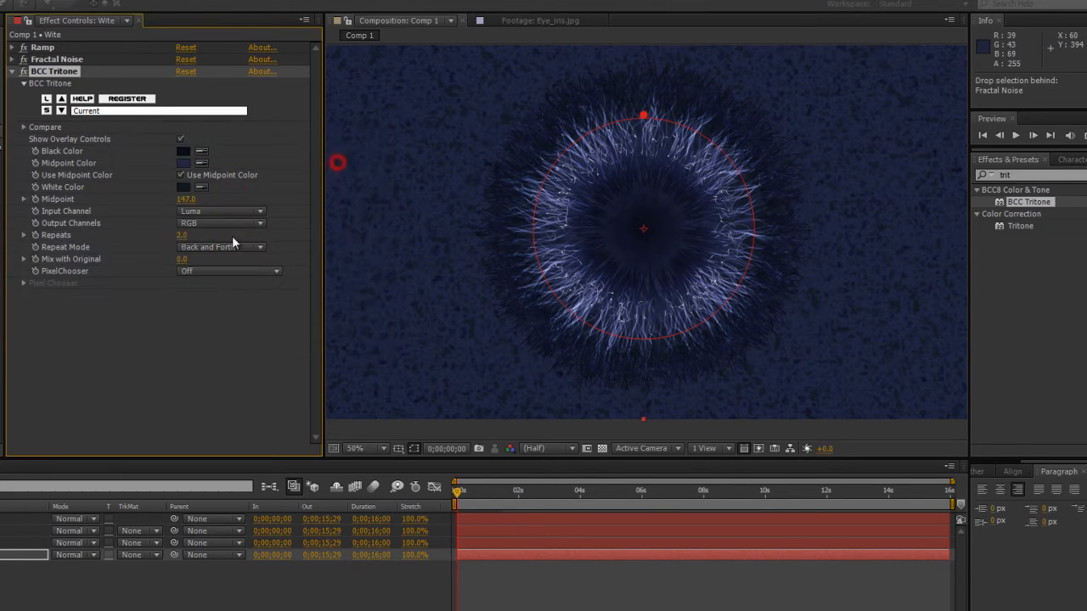
# Step: Raise the tritone's Repeats to 2.5 and its Midpoint to 157, and collapse the effect's settings
pyautogui.moveTo(173, 235); pyautogui.dragTo(181, 211)
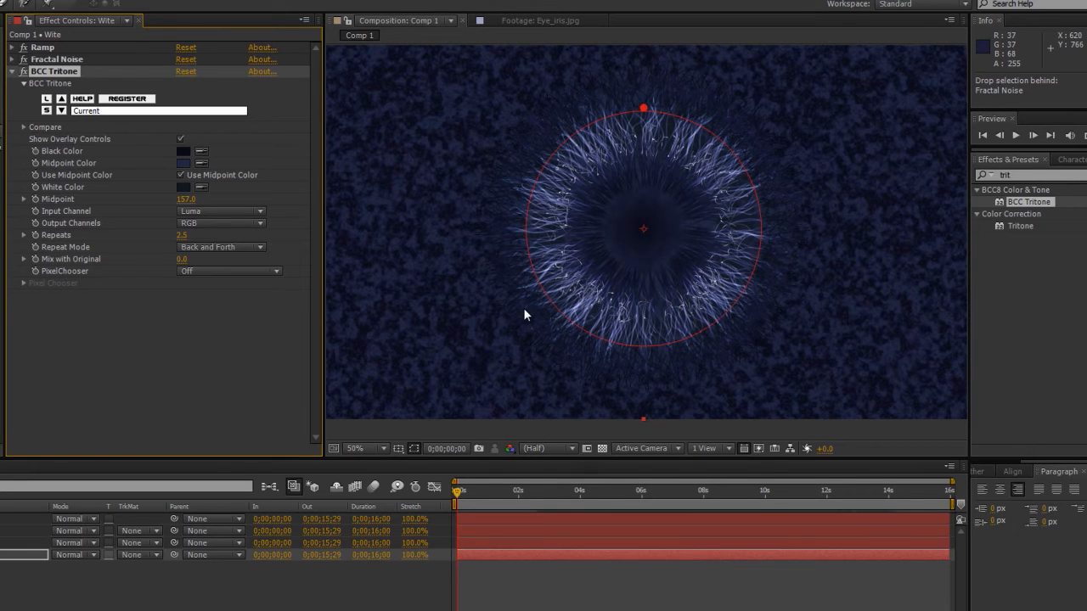
pyautogui.click(13, 72)
# Step: Draw a circular ellipse mask on the Wite layer, centered on the pupil and enclosing the outer iris strands
pyautogui.click(119, 564)
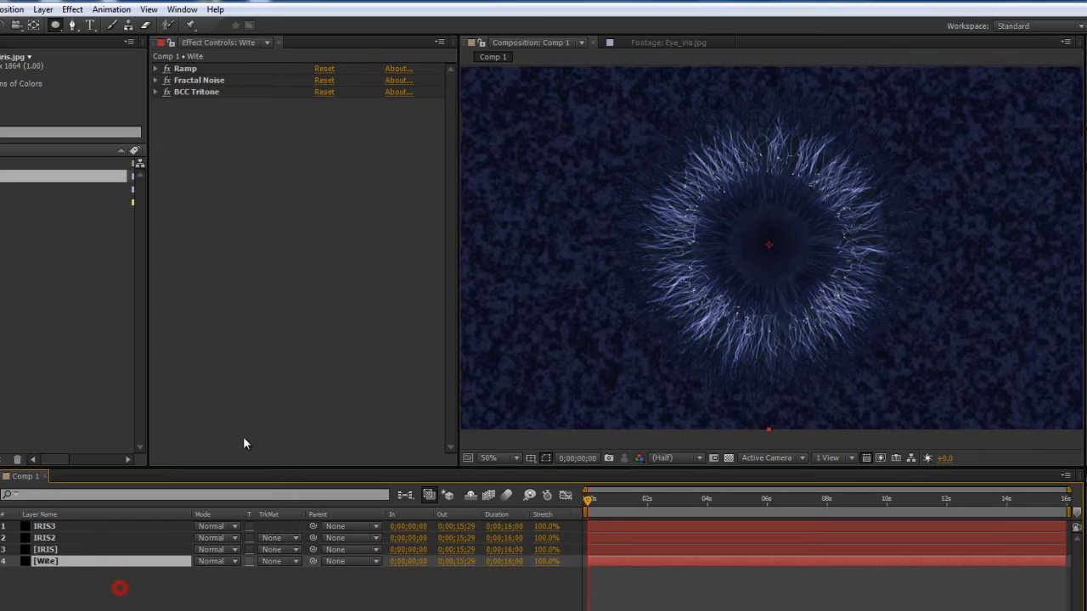
pyautogui.click(56, 26)
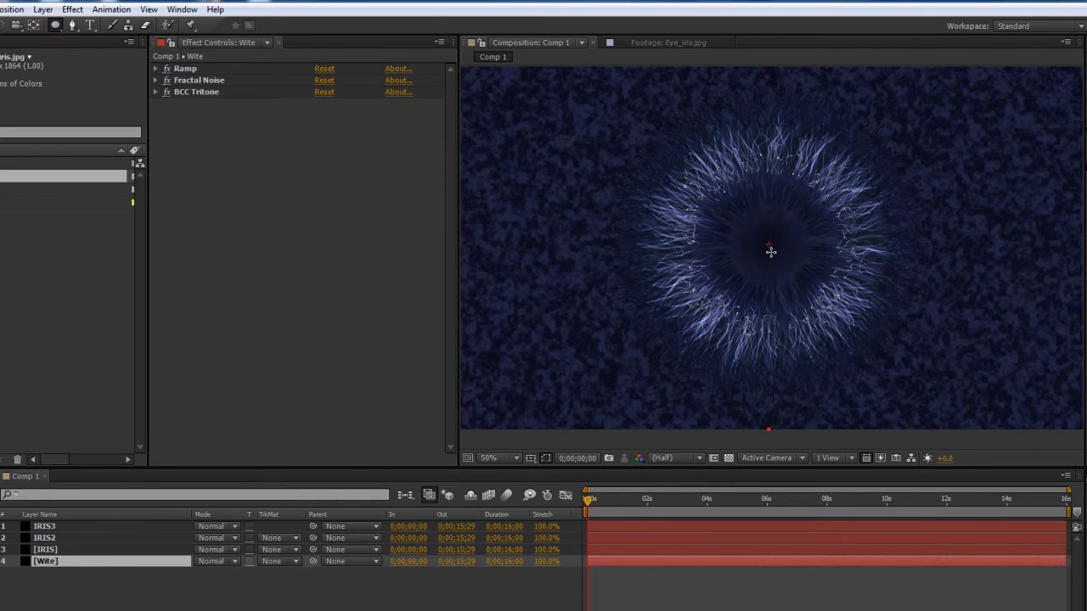
pyautogui.moveTo(768, 244); pyautogui.dragTo(929, 386)
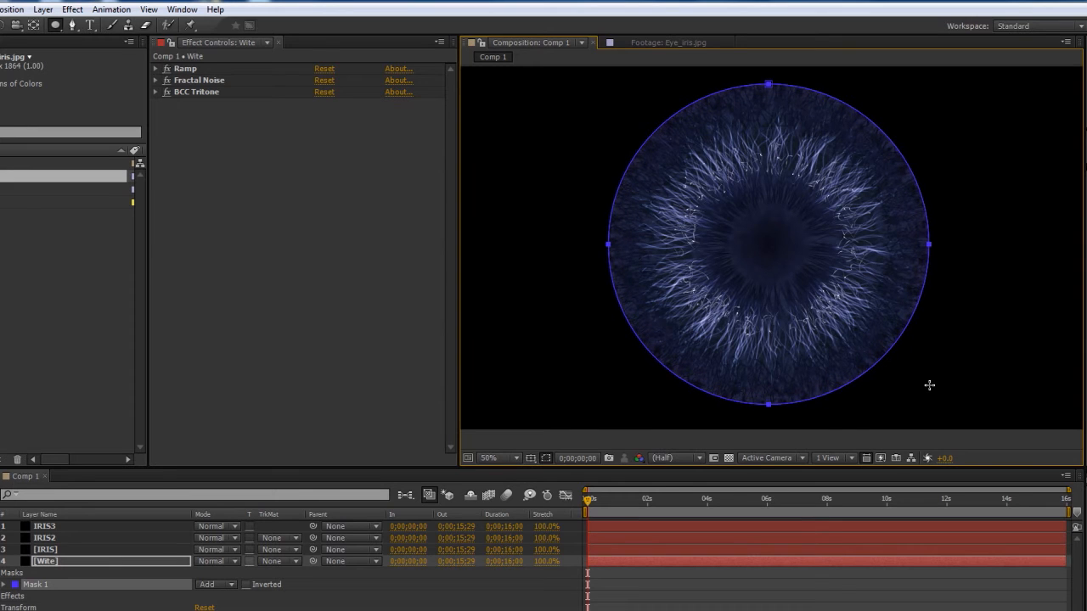
# Step: Set the feather of the Wite layer's circular mask to 5 pixels and deselect the layer
pyautogui.press('f')
pyautogui.click(226, 585)
pyautogui.write('5')
pyautogui.press('Return')
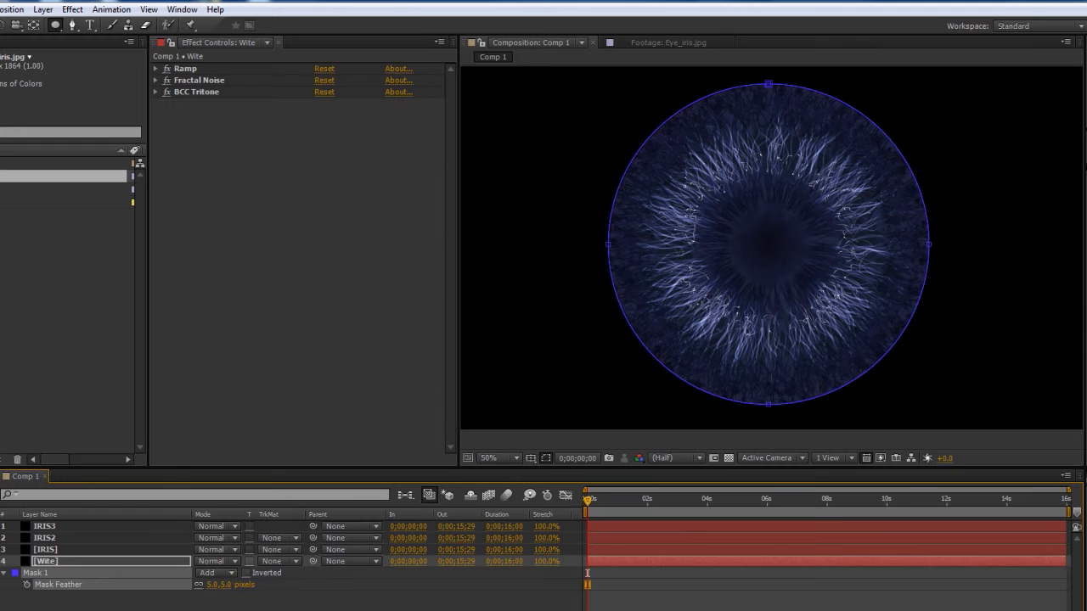
pyautogui.click(785, 601)
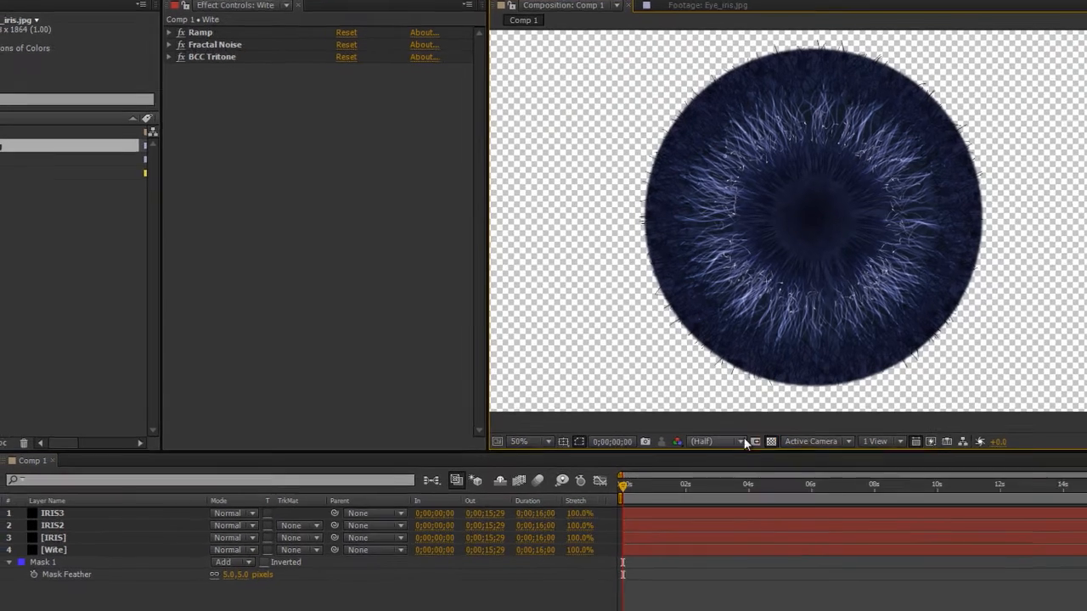
# Step: Switch the composition preview to Full resolution and set the feather of the Wite layer's mask to 31 pixels
pyautogui.click(679, 457)
pyautogui.click(679, 496)
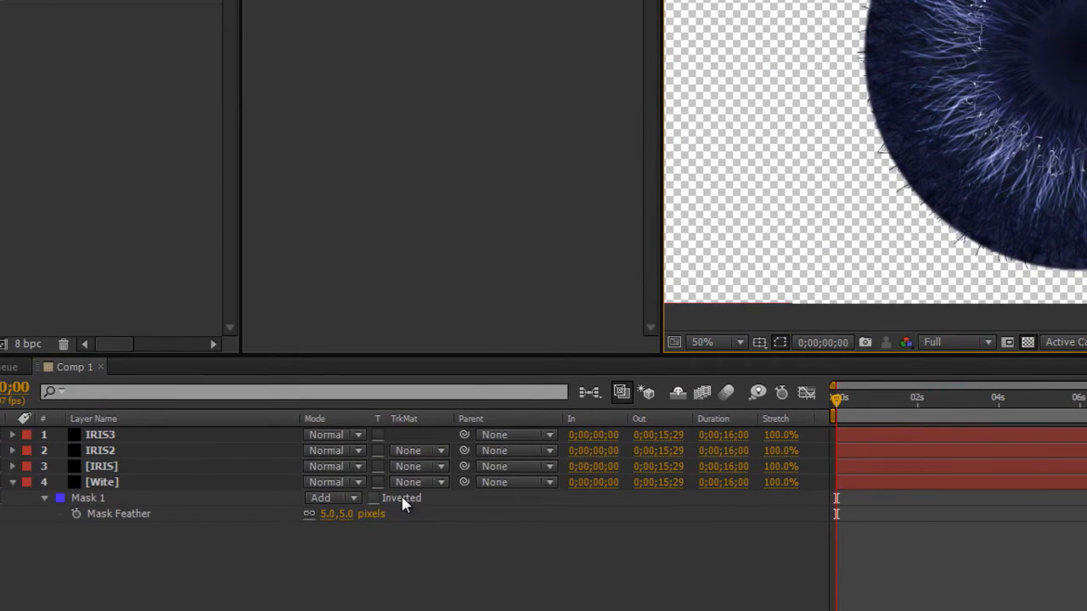
pyautogui.moveTo(350, 517); pyautogui.dragTo(382, 517)
pyautogui.click(322, 552)
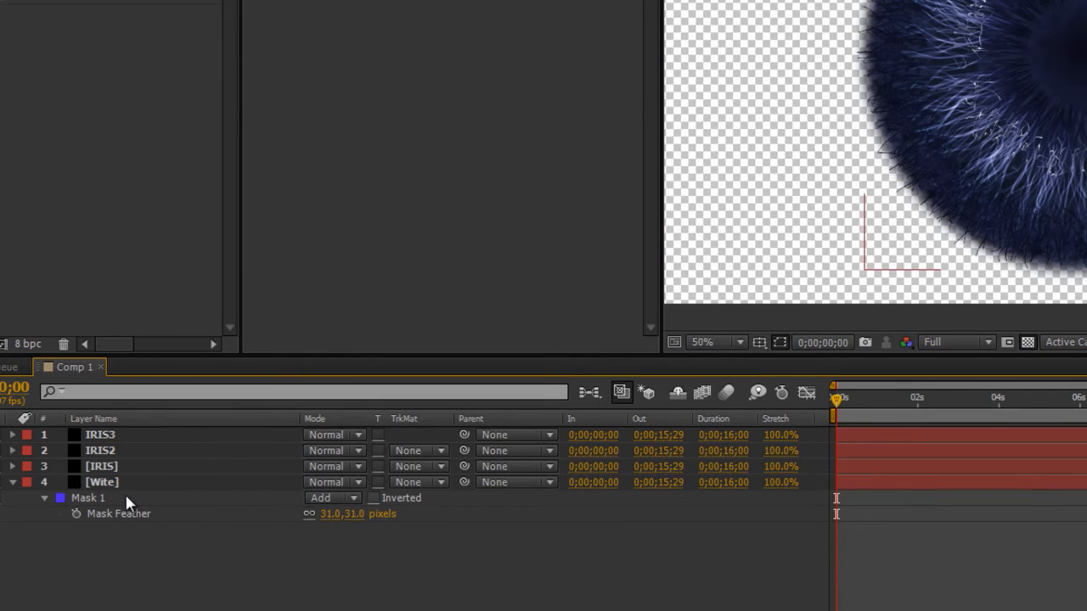
# Step: Reveal all properties of the Wite layer's mask and set its expansion to 26 pixels
pyautogui.click(103, 497)
pyautogui.press('m')
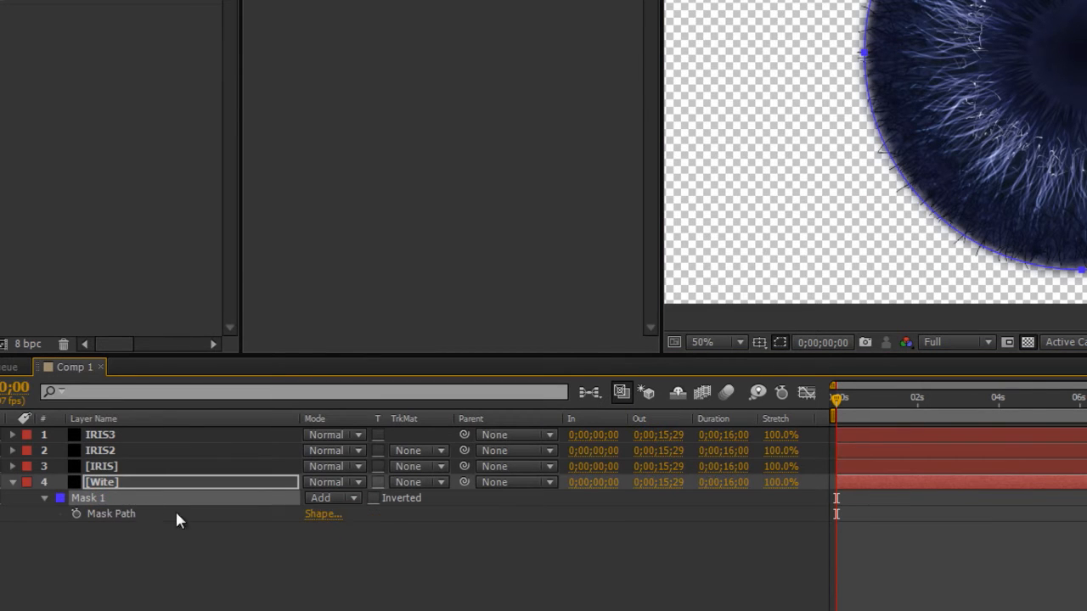
pyautogui.press('m')
pyautogui.moveTo(314, 561); pyautogui.dragTo(341, 562)
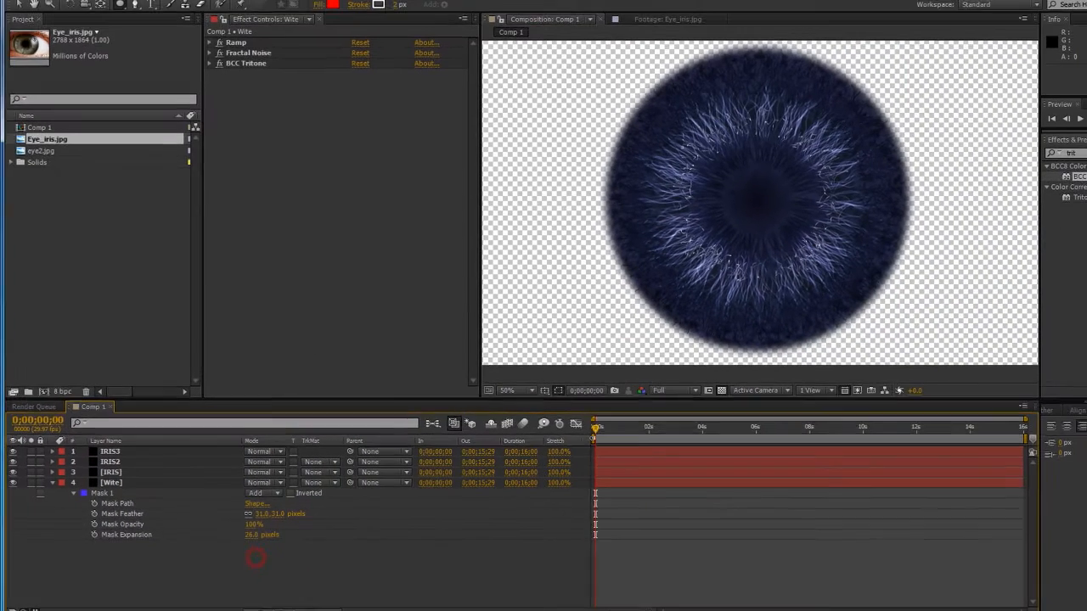
# Step: Turn off the transparency grid to view the iris on black, and collapse the Wite layer's mask properties
pyautogui.click(721, 390)
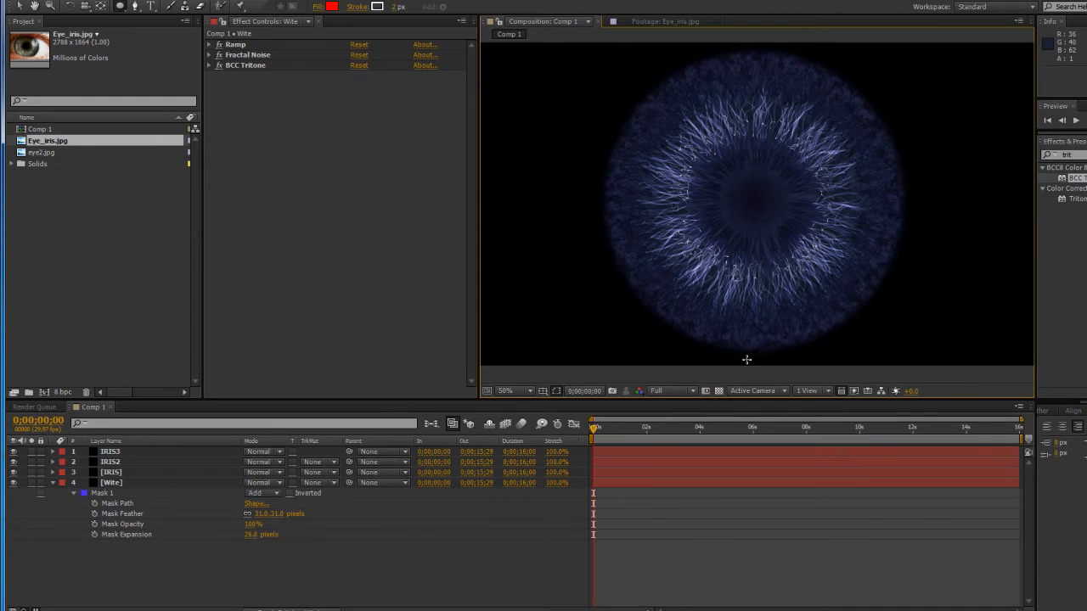
pyautogui.click(104, 494)
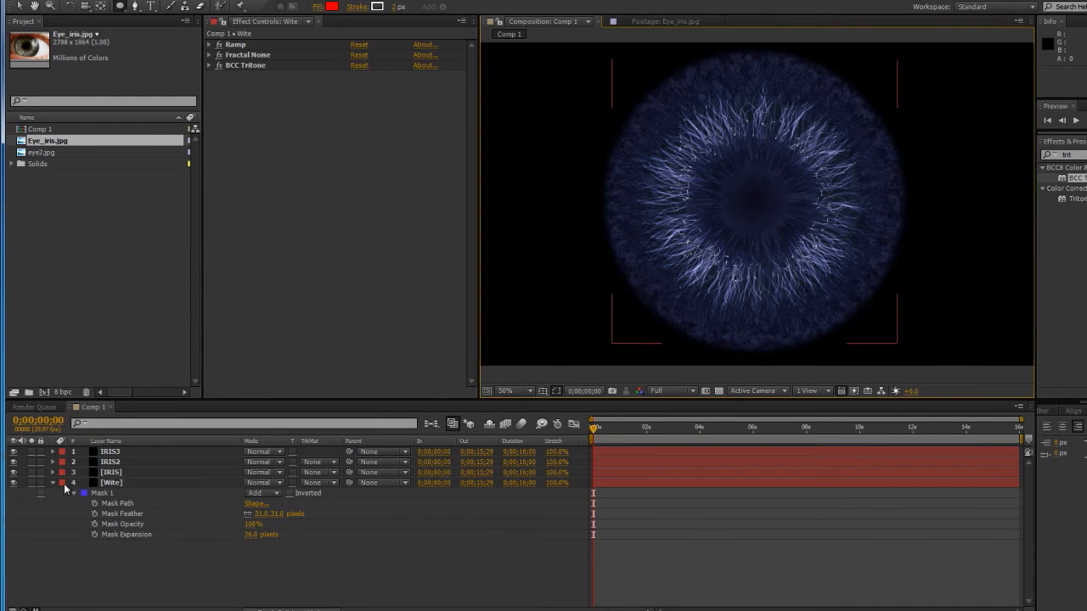
pyautogui.click(73, 483)
pyautogui.click(119, 480)
pyautogui.click(150, 511)
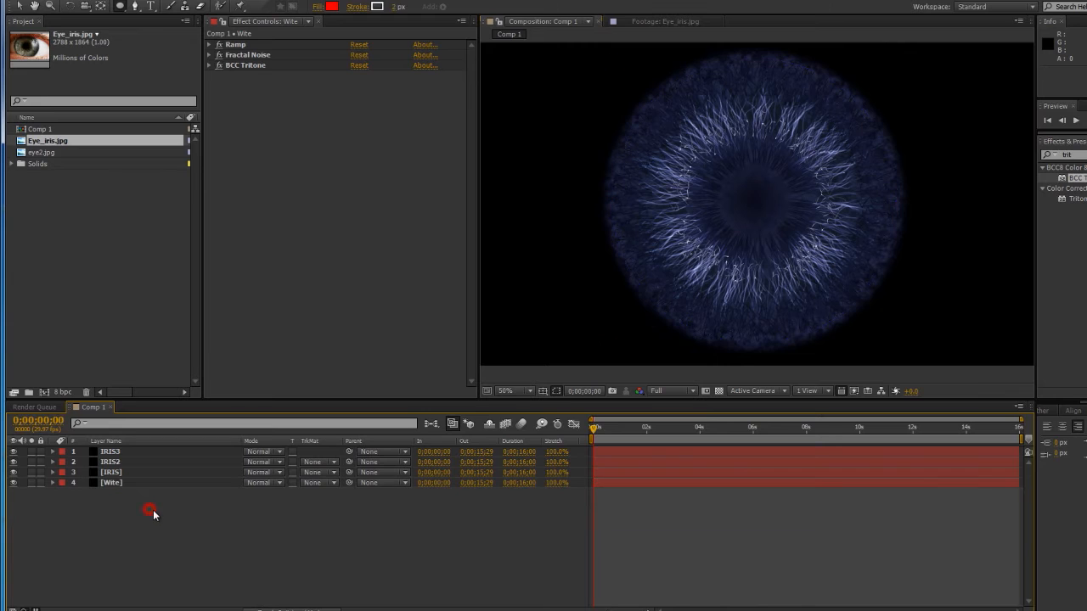
# Step: Create a new black solid layer at composition size named Pupil
pyautogui.rightClick(201, 513)
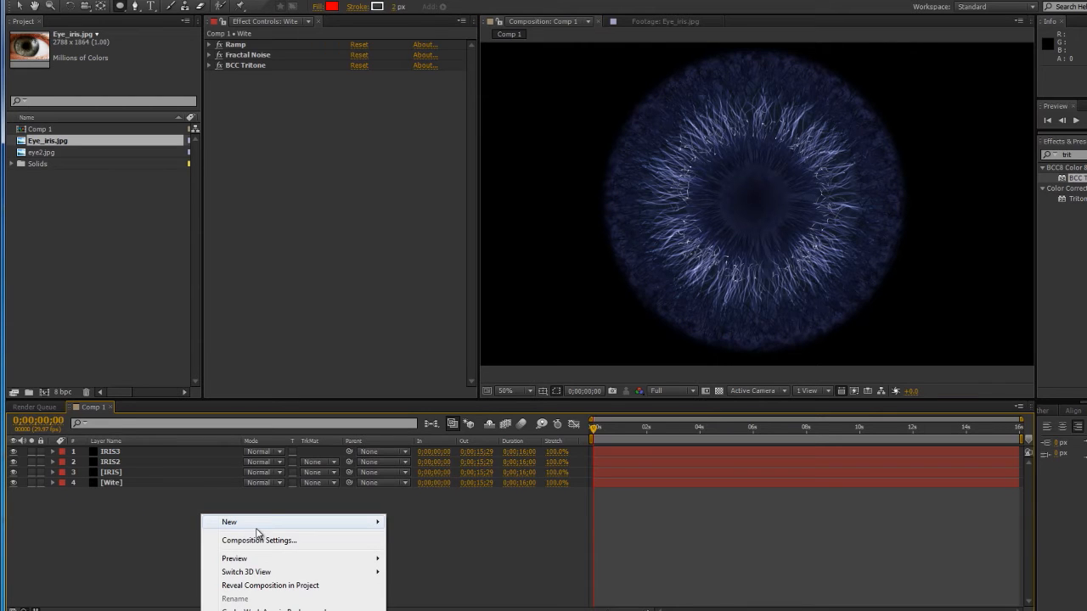
pyautogui.moveTo(246, 522)
pyautogui.click(101, 553)
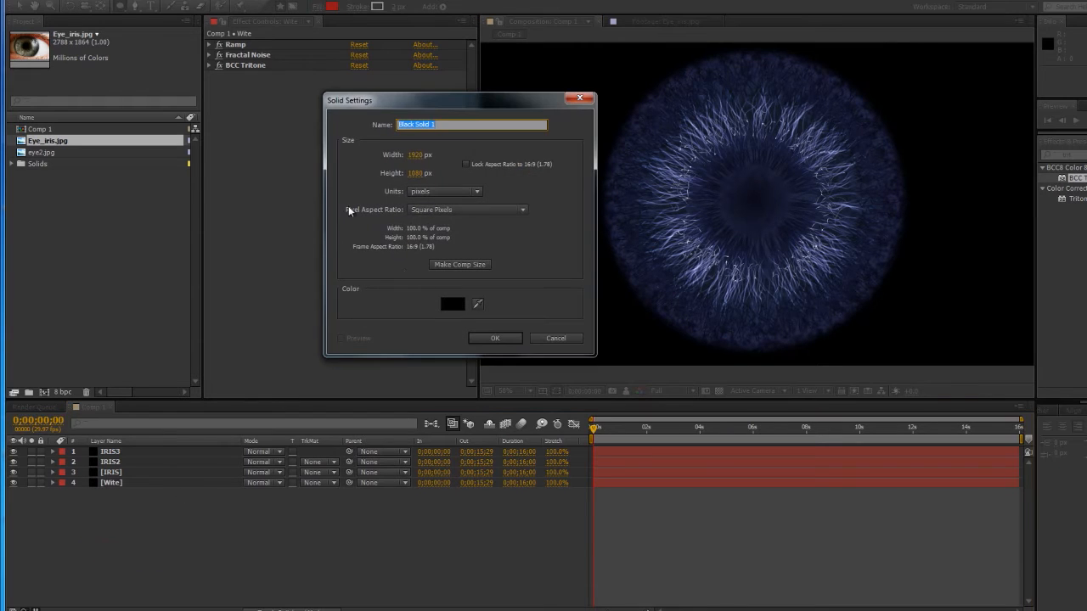
pyautogui.write('Pupil')
pyautogui.press('Return')
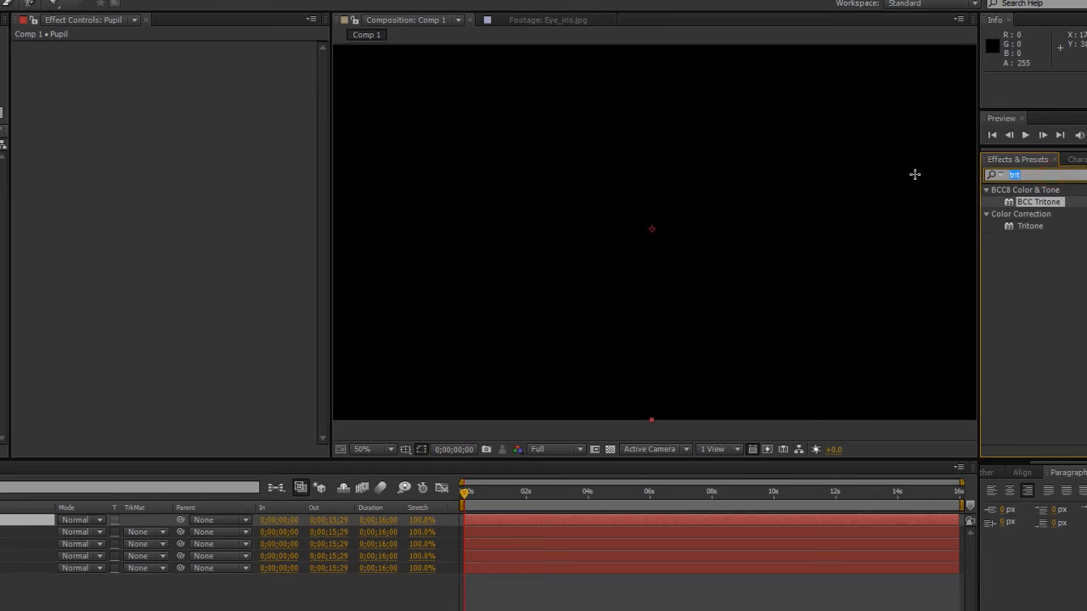
# Step: Apply the BCC Sphere effect to the Pupil layer and turn off its drop shadow
pyautogui.press('BackSpace')
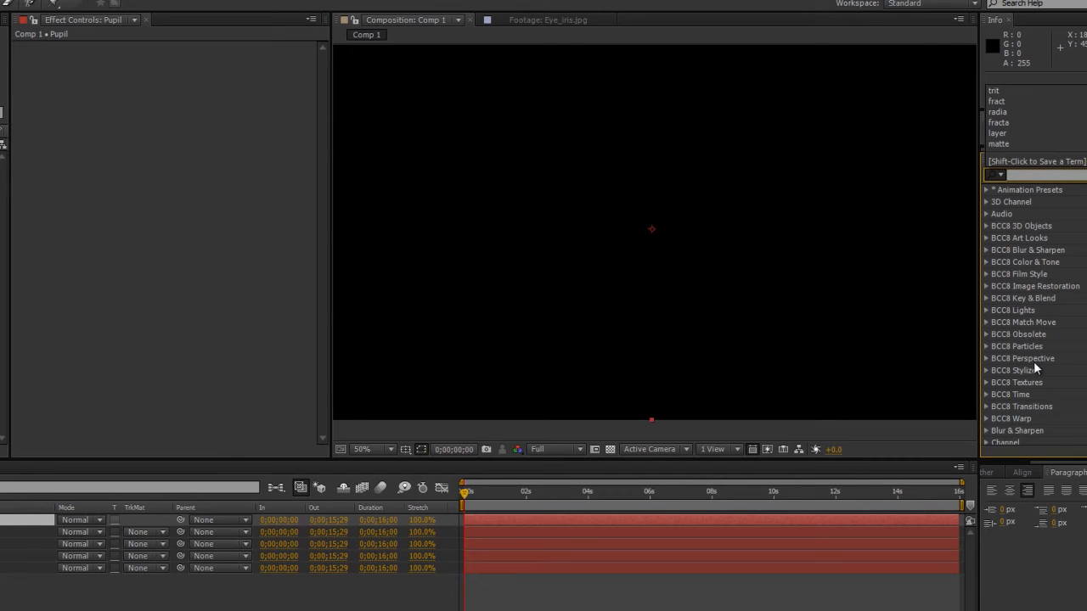
pyautogui.scroll(-3, 1033, 361)
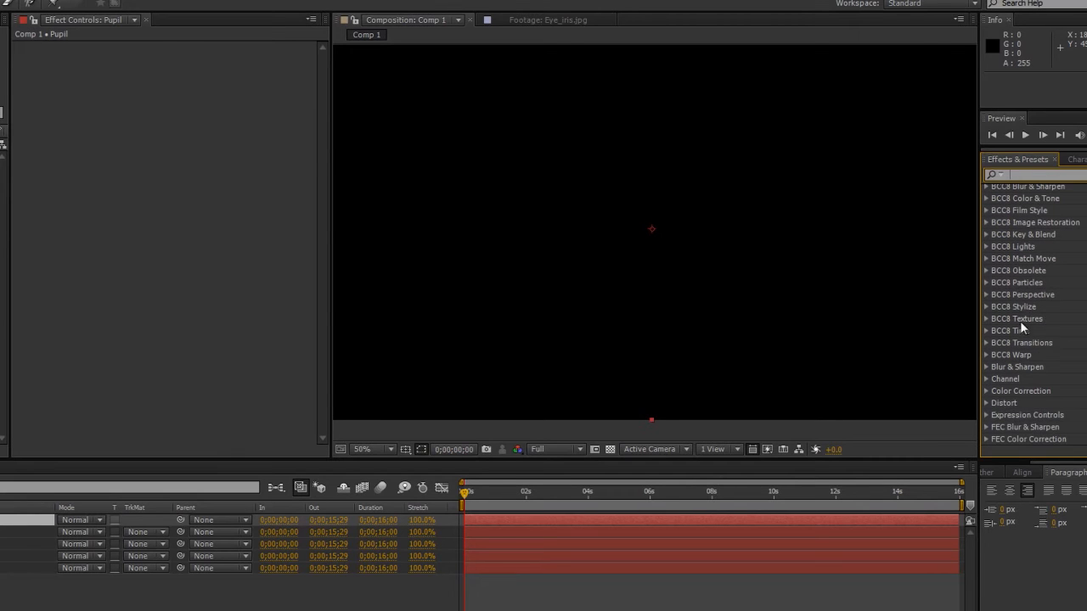
pyautogui.click(986, 295)
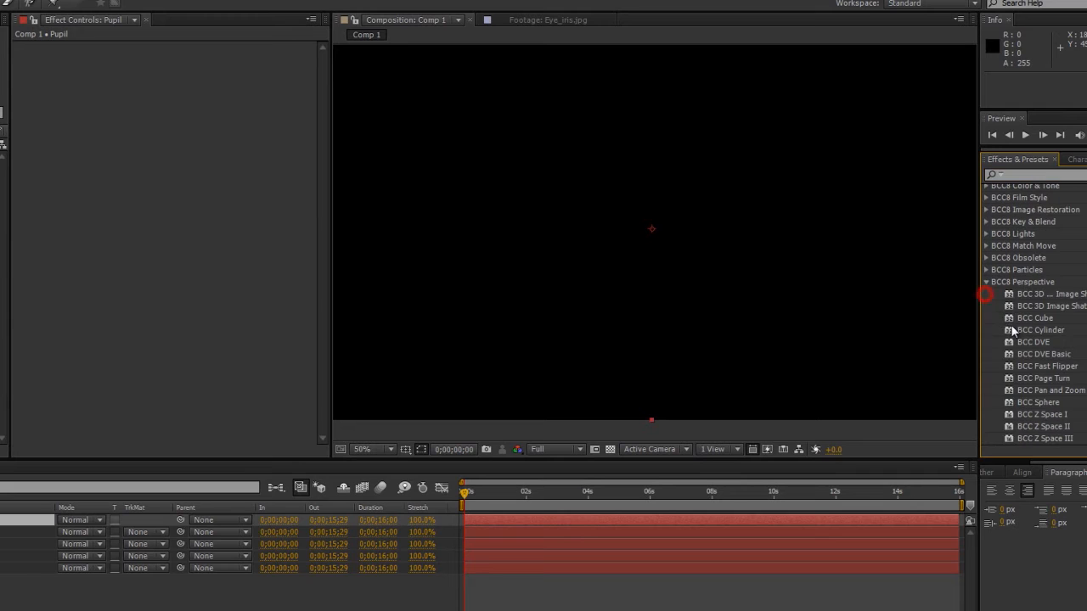
pyautogui.scroll(-2, 1019, 373)
pyautogui.moveTo(1035, 370); pyautogui.dragTo(536, 514)
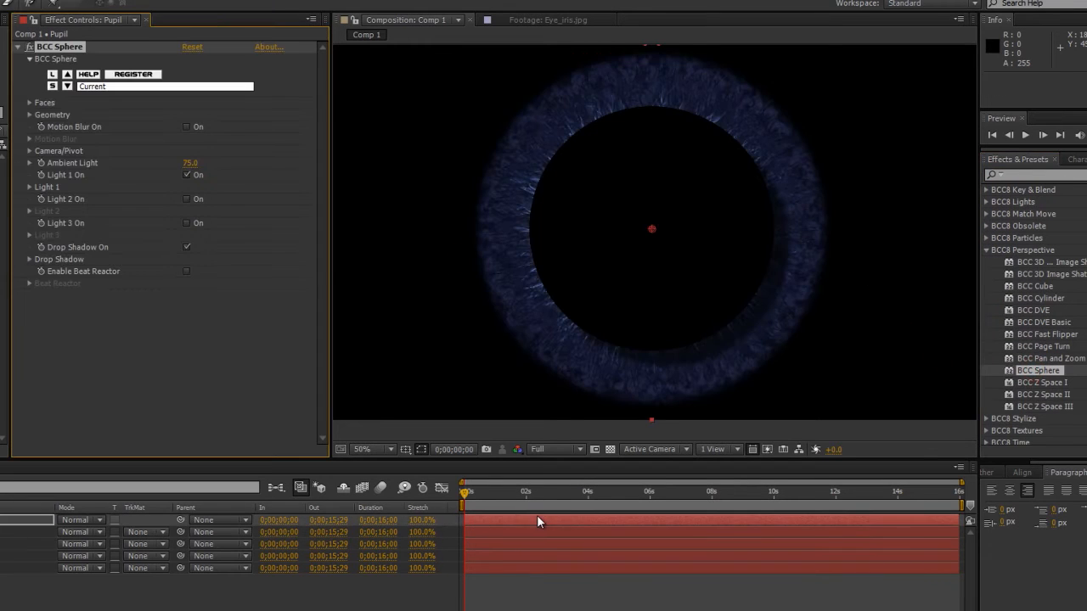
pyautogui.click(187, 247)
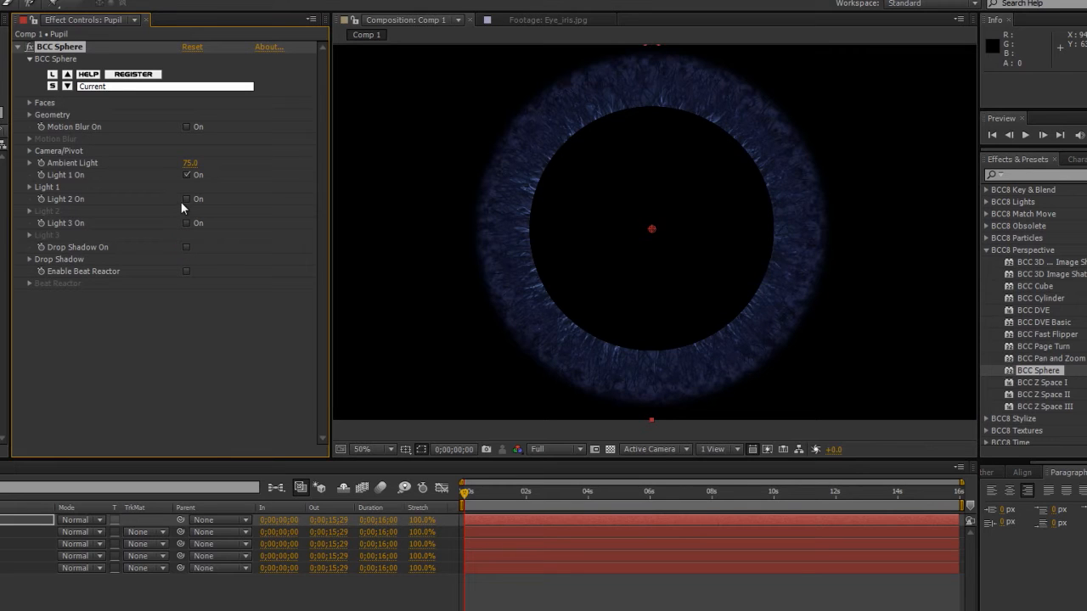
# Step: Set the sphere's Light 1 specular to 89 and its apply mode to Normal
pyautogui.click(29, 187)
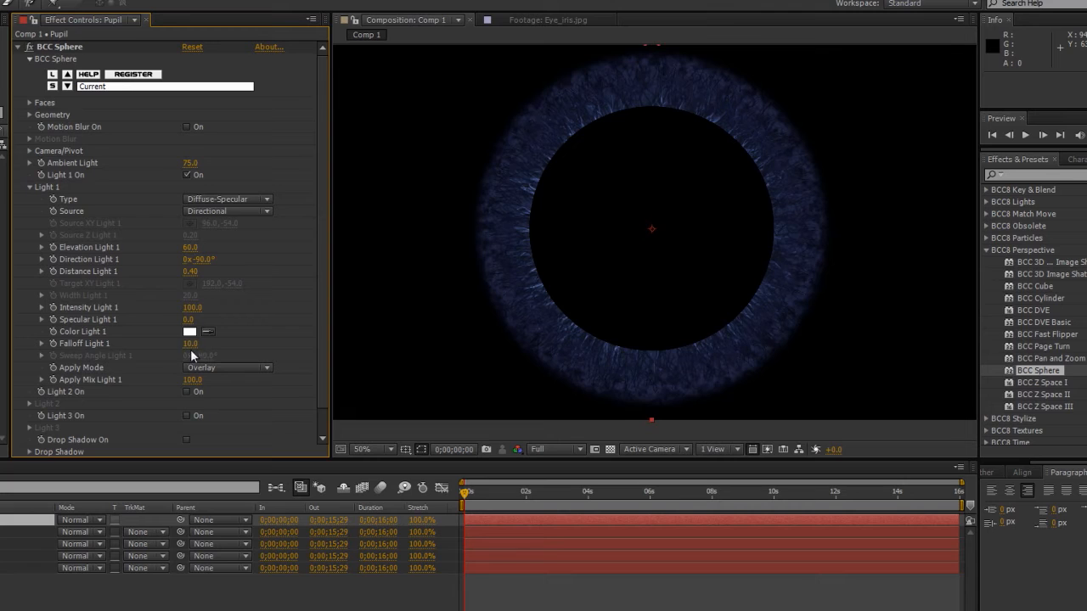
pyautogui.moveTo(186, 320); pyautogui.dragTo(228, 321)
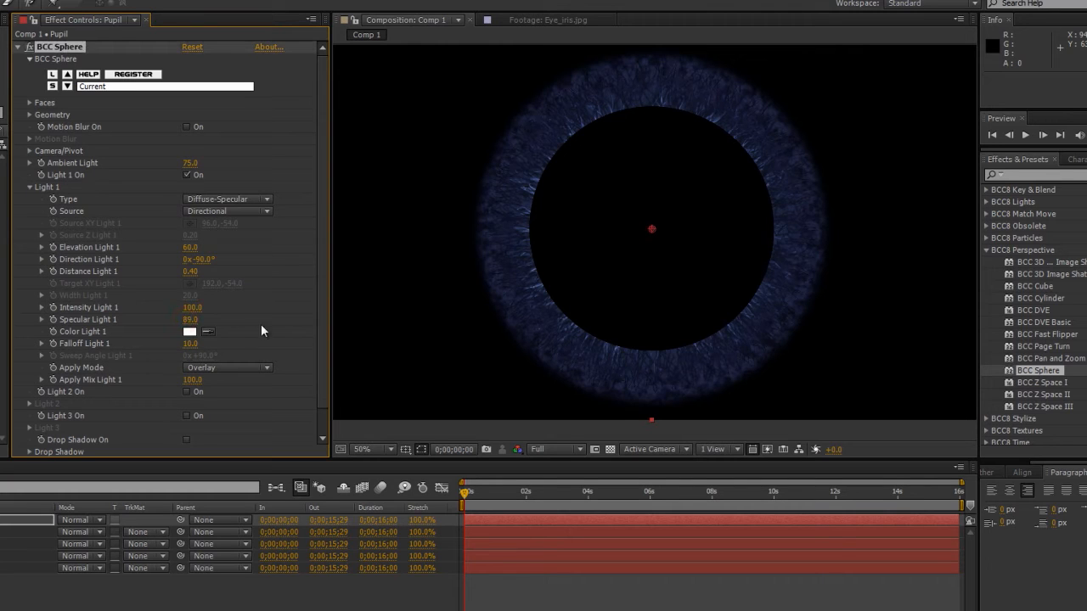
pyautogui.click(210, 371)
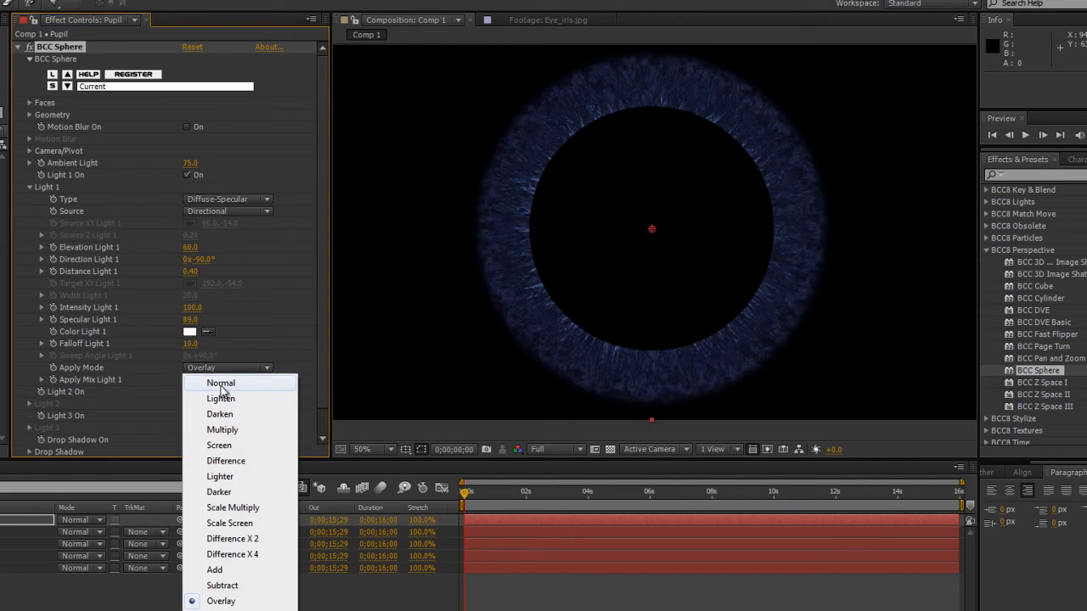
pyautogui.click(219, 383)
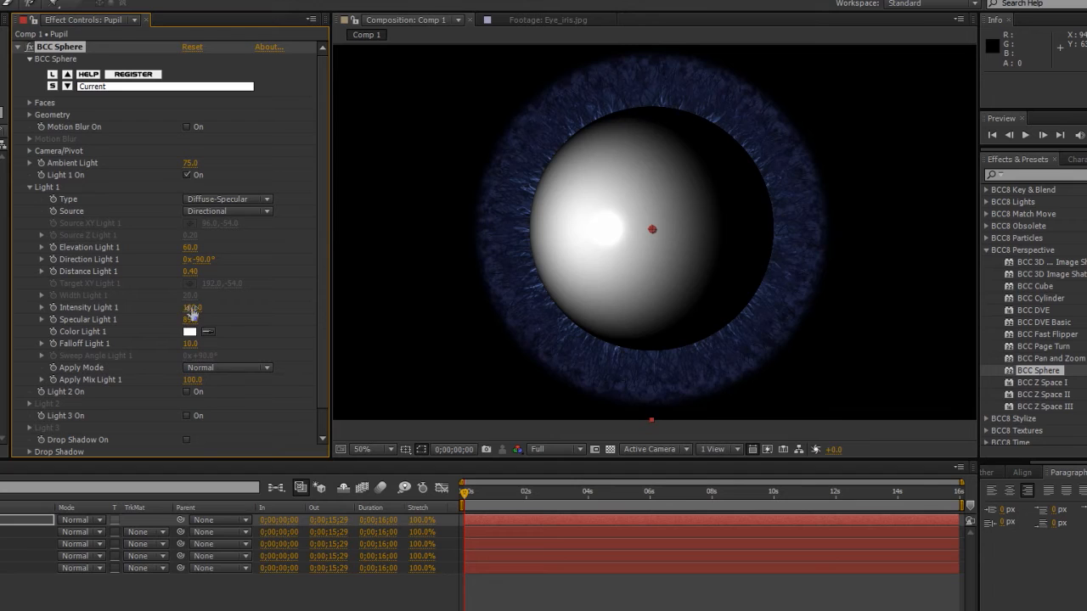
# Step: Set the sphere's Light 1 intensity to 0, specular to 400 and direction to +71° to form a small highlight
pyautogui.moveTo(188, 309); pyautogui.dragTo(2, 302)
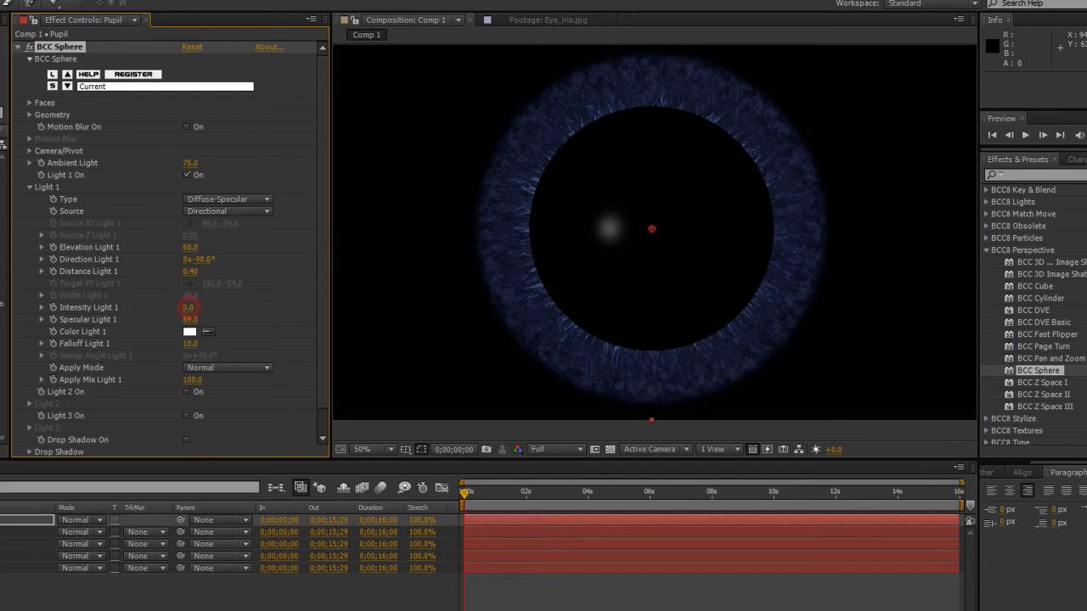
pyautogui.moveTo(191, 319); pyautogui.dragTo(482, 335)
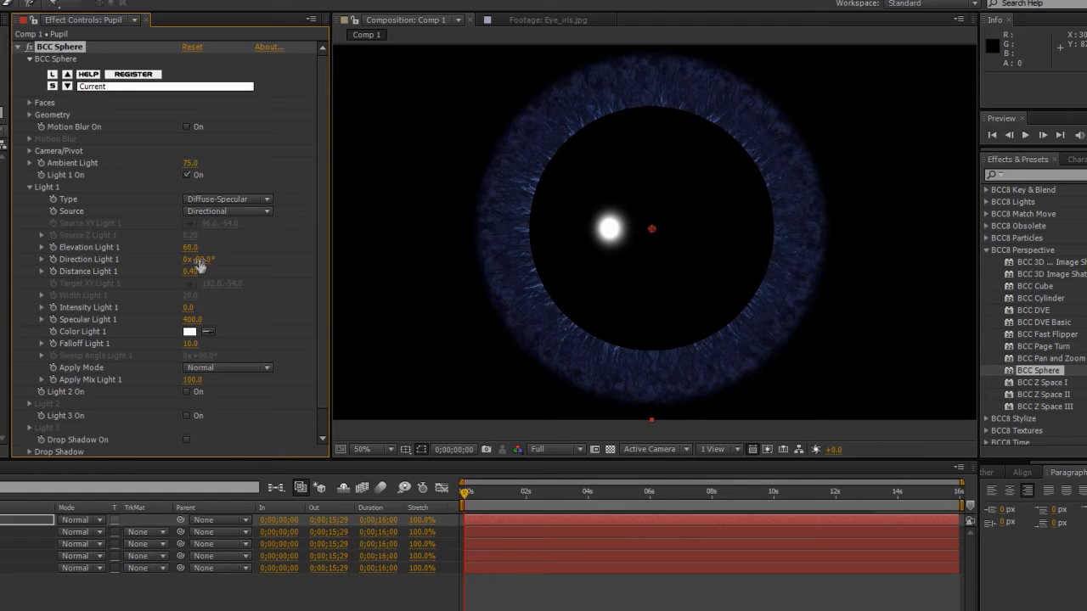
pyautogui.moveTo(218, 259); pyautogui.dragTo(302, 260)
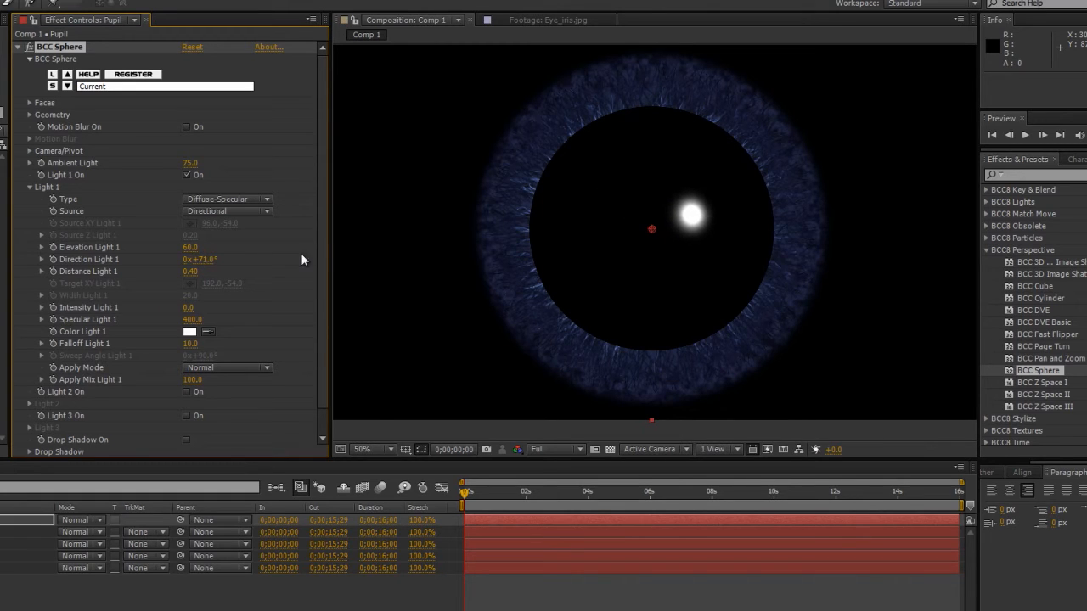
# Step: Reduce the sphere's scale to 51 so it fits the pupil, and collapse the effect's settings
pyautogui.click(30, 114)
pyautogui.moveTo(190, 163); pyautogui.dragTo(154, 152)
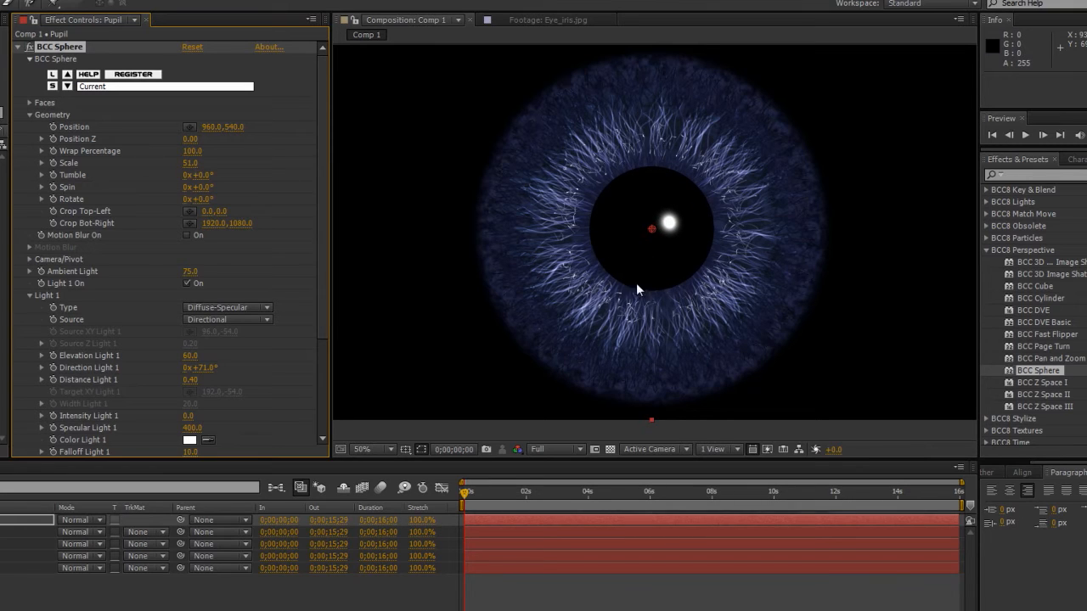
pyautogui.click(19, 47)
# Step: Examine the pupil edges in the eye2.jpg and Eye_iris.jpg reference photos and compare them with Comp 1 at 100%
pyautogui.doubleClick(2, 170)
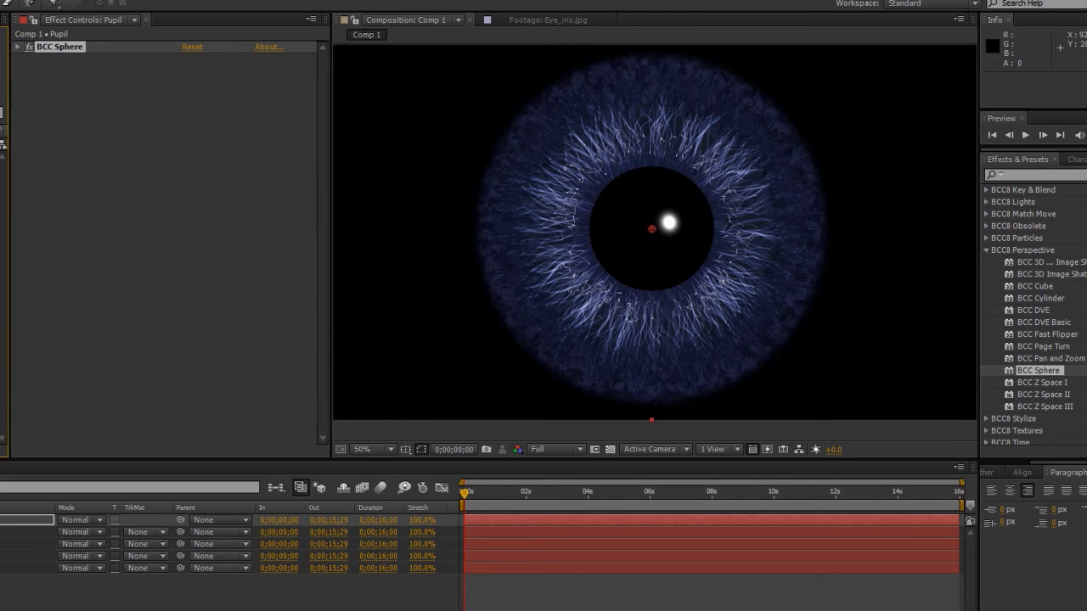
pyautogui.scroll(1, 612, 270)
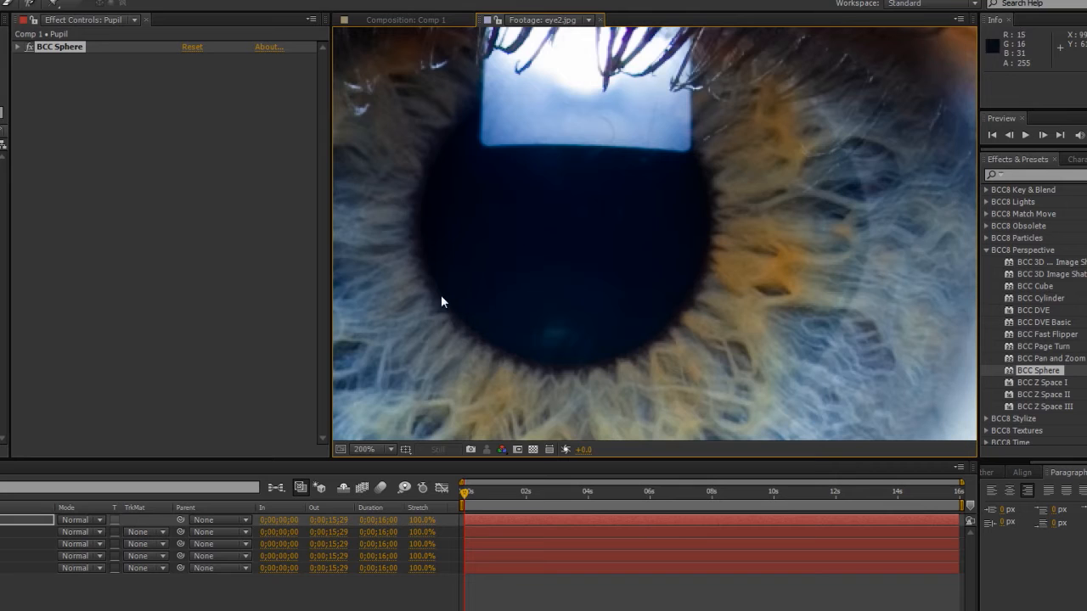
pyautogui.doubleClick(2, 170)
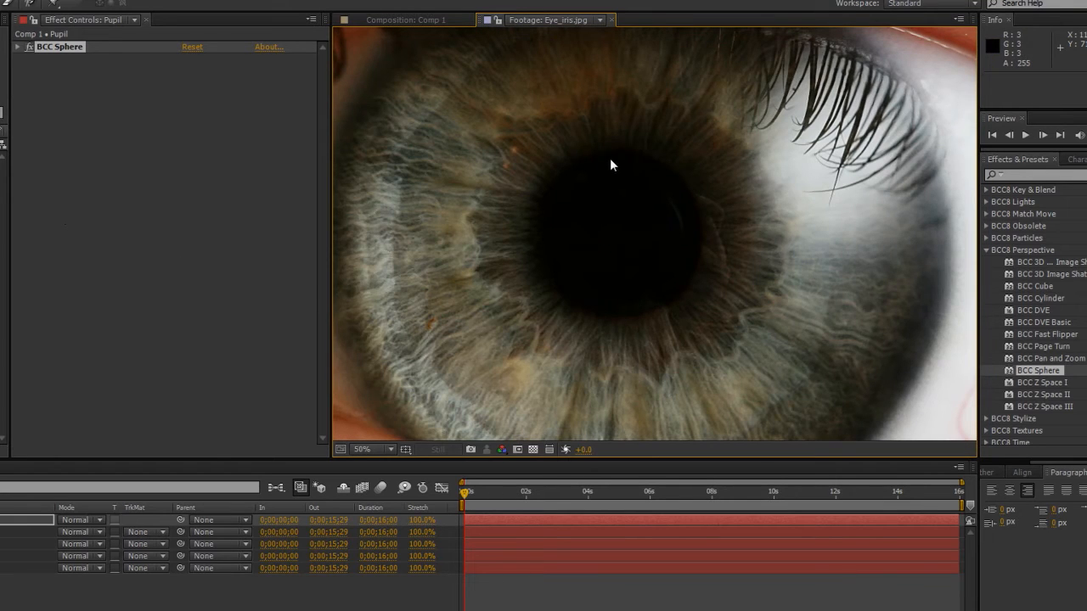
pyautogui.click(396, 19)
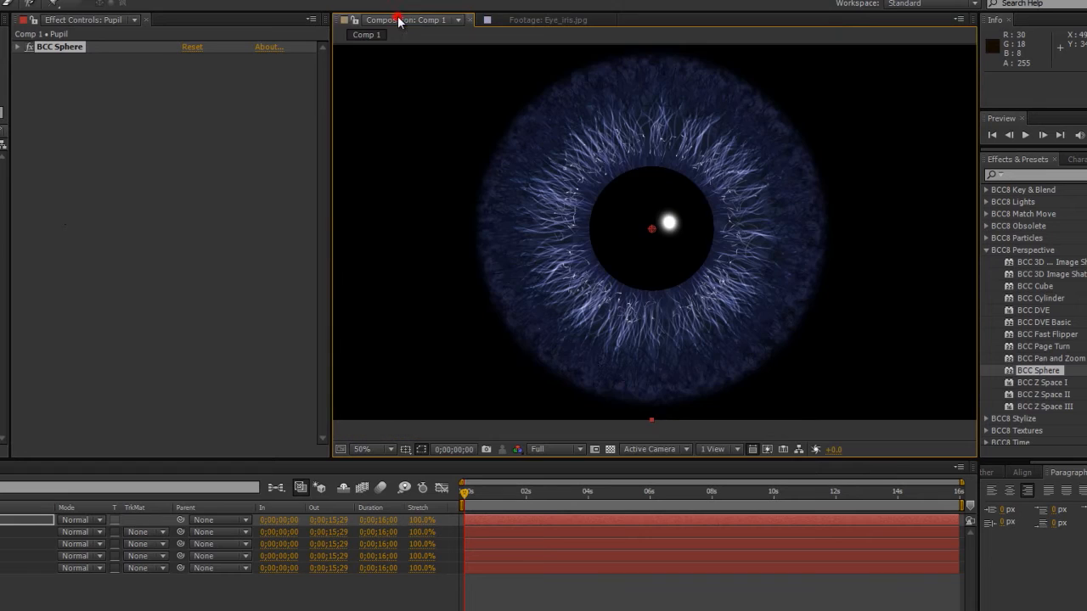
pyautogui.press('/')
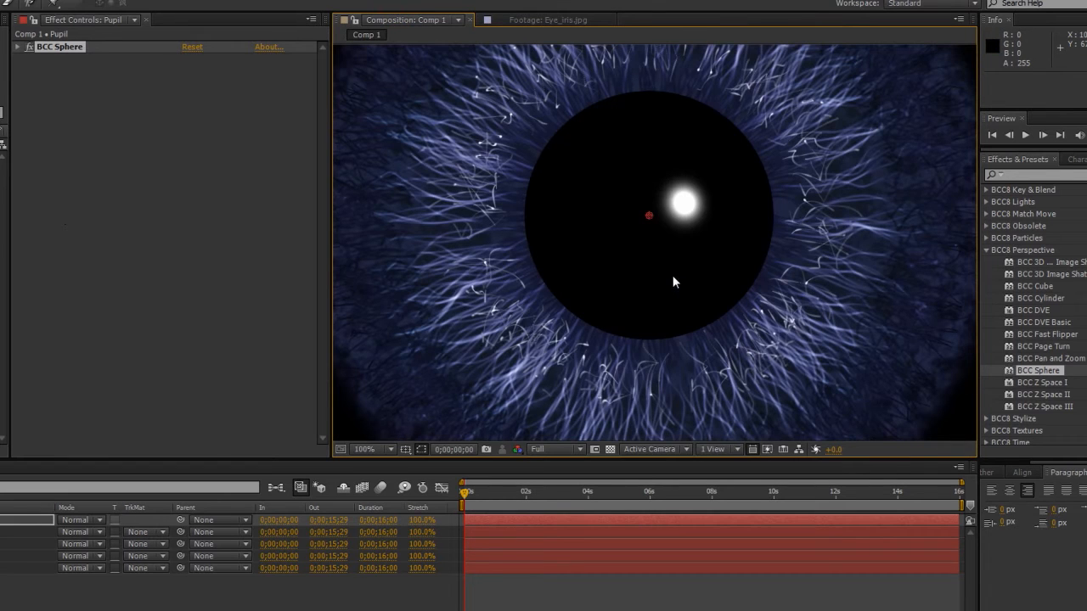
# Step: Find the BCC Radial Wipe effect and apply it to the Pupil layer below BCC Sphere
pyautogui.click(1049, 177)
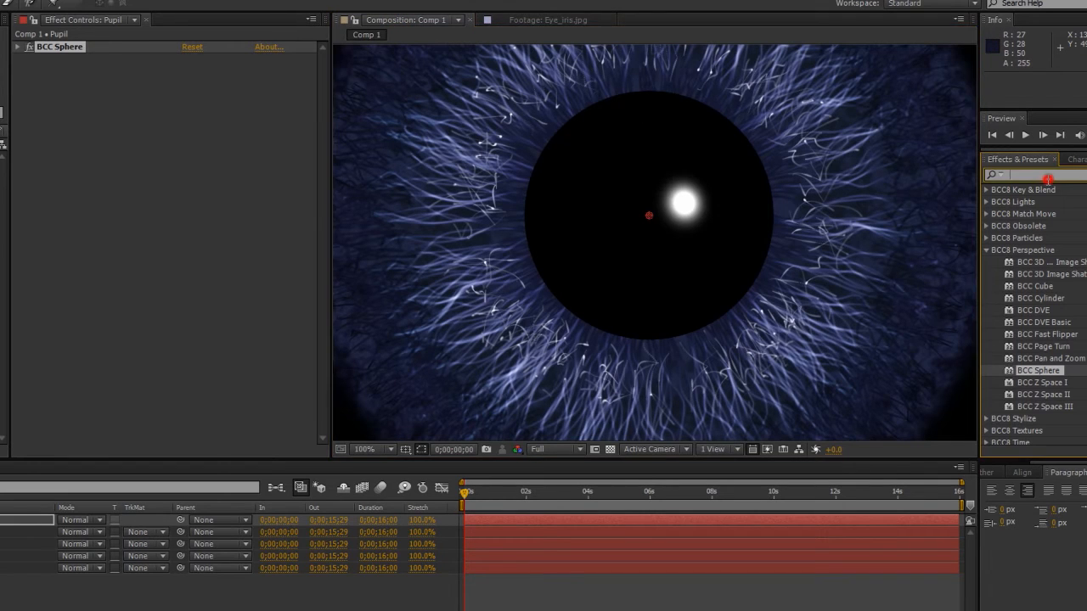
pyautogui.write('radial')
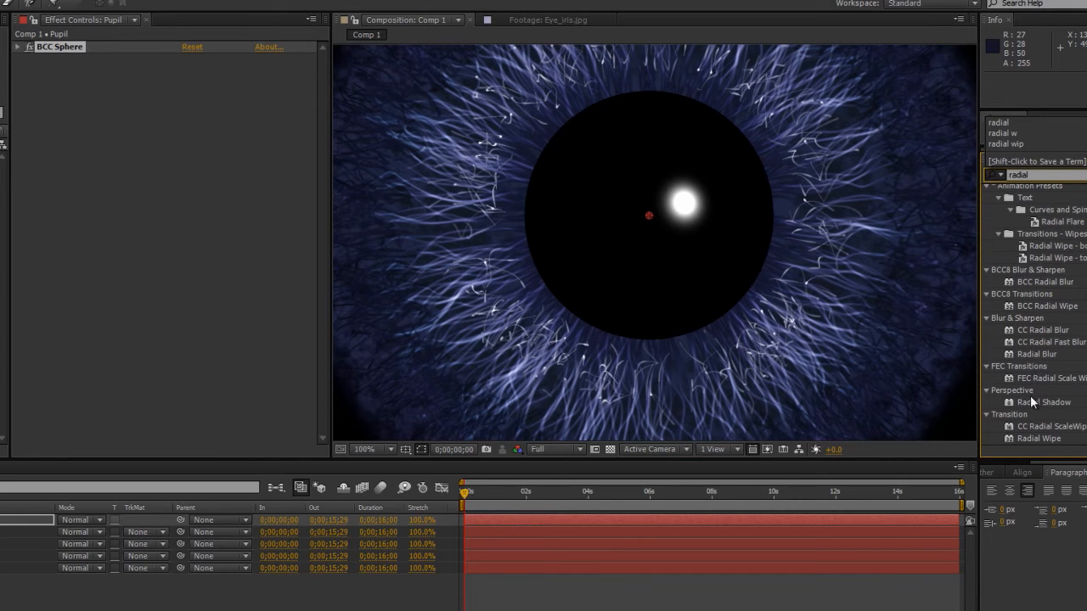
pyautogui.click(1042, 307)
pyautogui.moveTo(1043, 311); pyautogui.dragTo(173, 187)
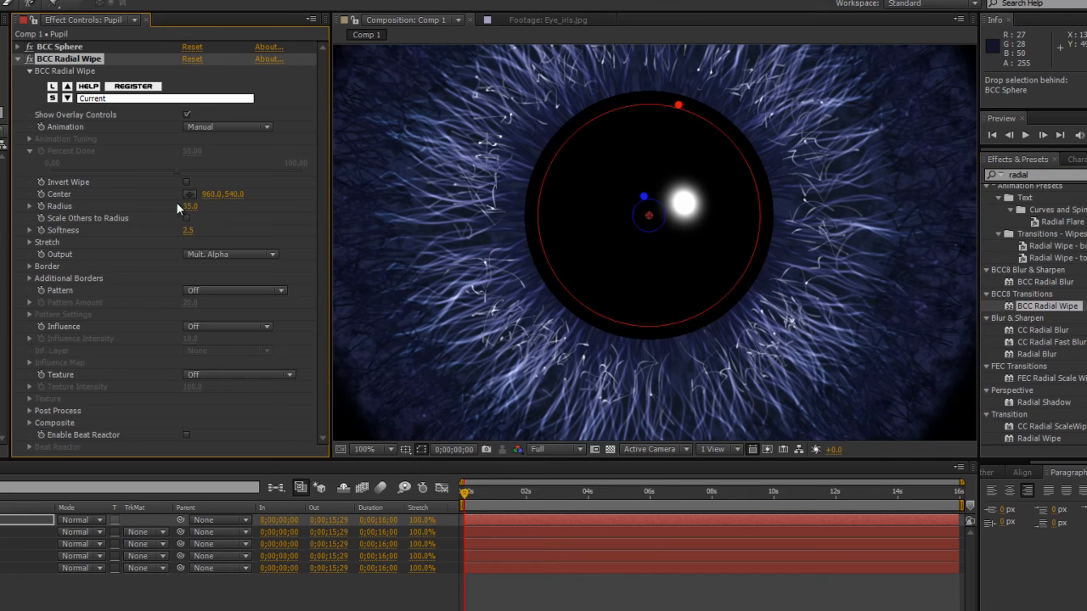
# Step: Switch the radial wipe's Animation to Pct. Done and set Percent Done to 86.80 to trim the pupil's edge
pyautogui.click(207, 127)
pyautogui.click(218, 173)
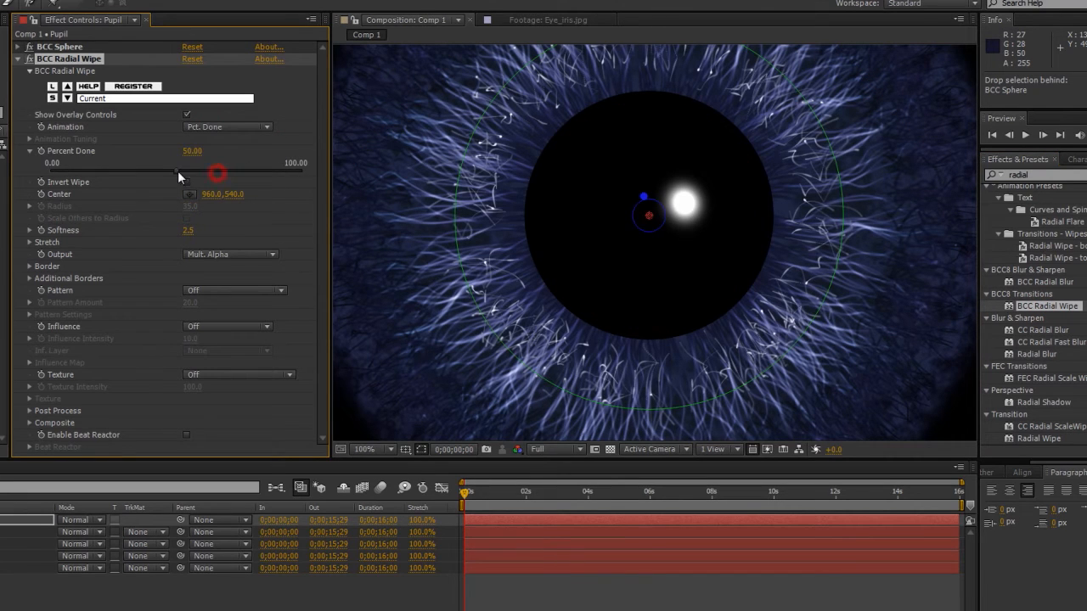
pyautogui.moveTo(183, 172); pyautogui.dragTo(269, 169)
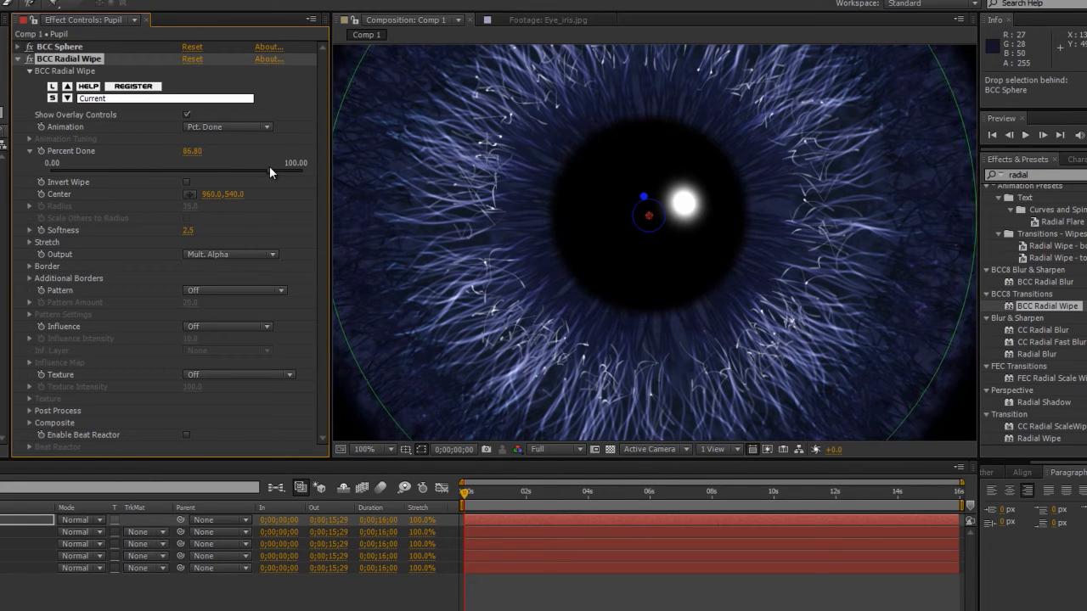
# Step: Roughen the wipe's edge with the Noise pattern at an amount of 13, and set the softness to about 5
pyautogui.click(203, 291)
pyautogui.click(217, 317)
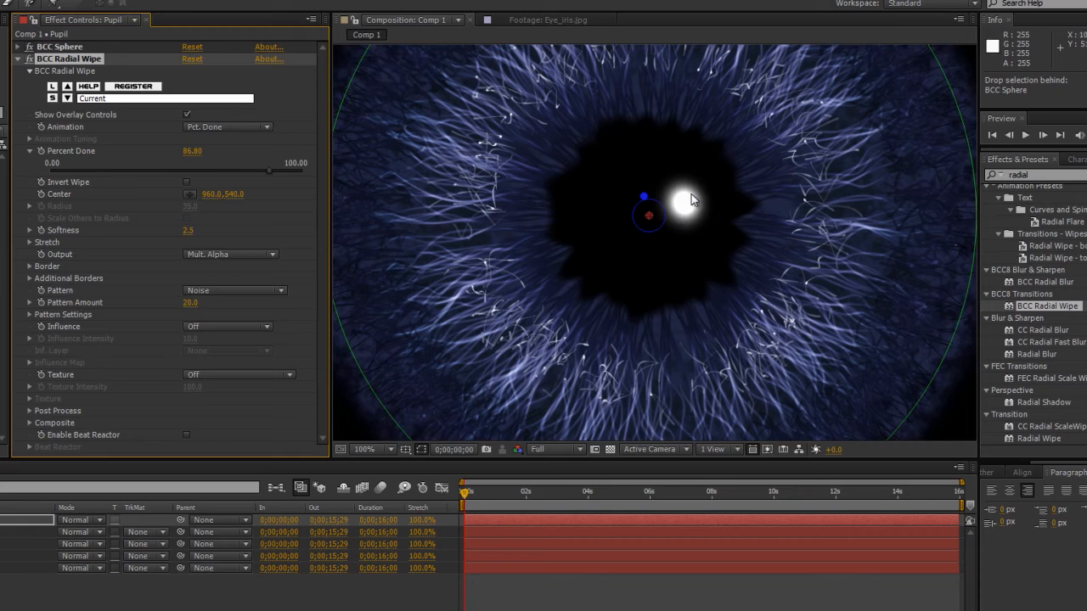
pyautogui.moveTo(189, 303); pyautogui.dragTo(180, 303)
pyautogui.moveTo(187, 231); pyautogui.dragTo(150, 232)
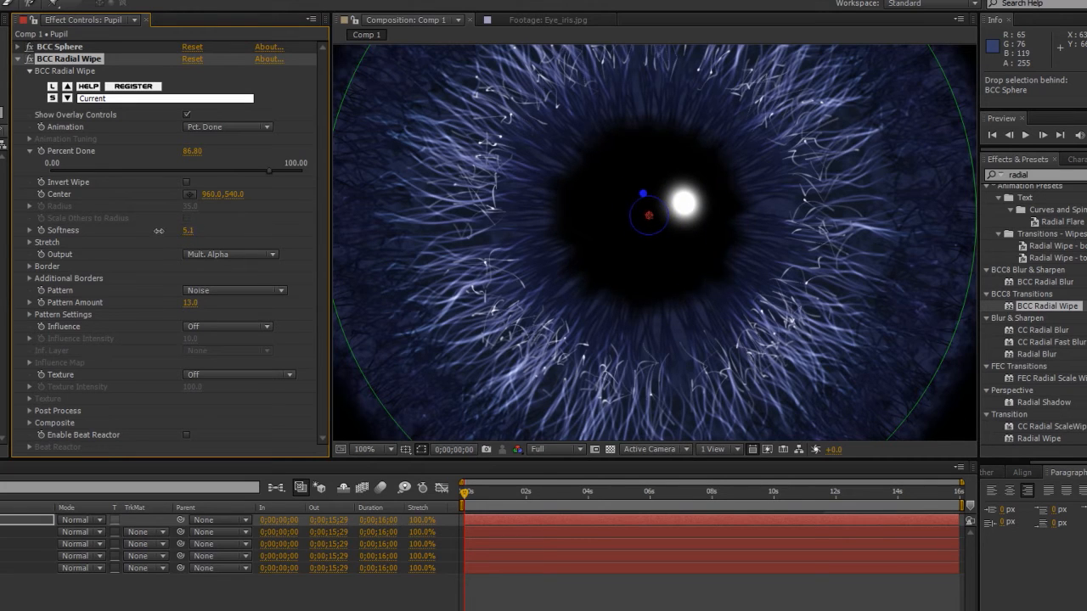
# Step: Reduce the Pupil layer's radial wipe Pattern Amount to 8.6 and check the pupil edge against the whole eye
pyautogui.scroll(-2, 607, 246)
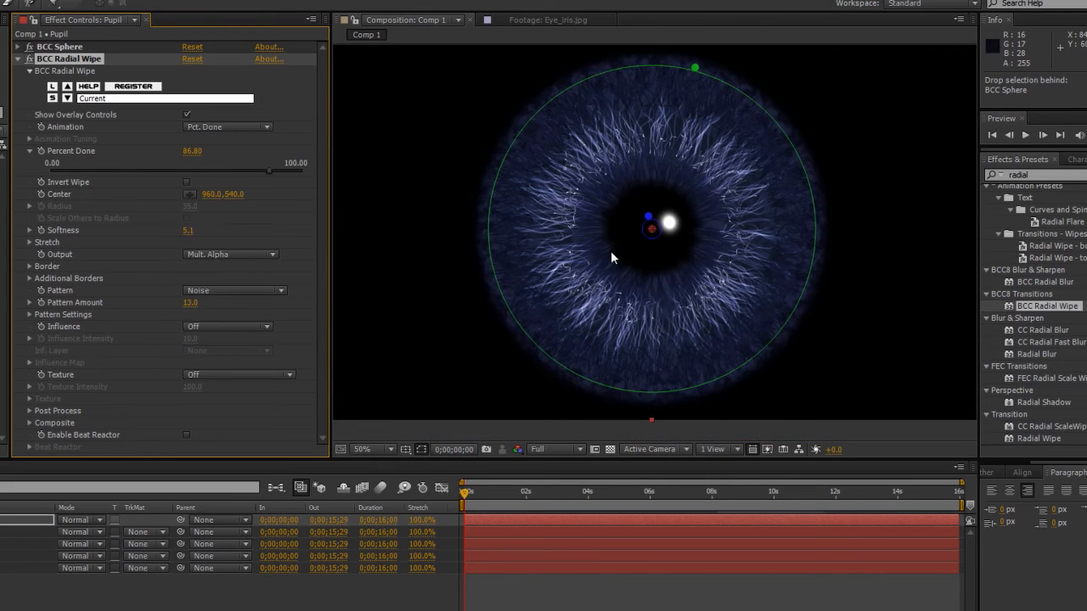
pyautogui.scroll(2, 610, 250)
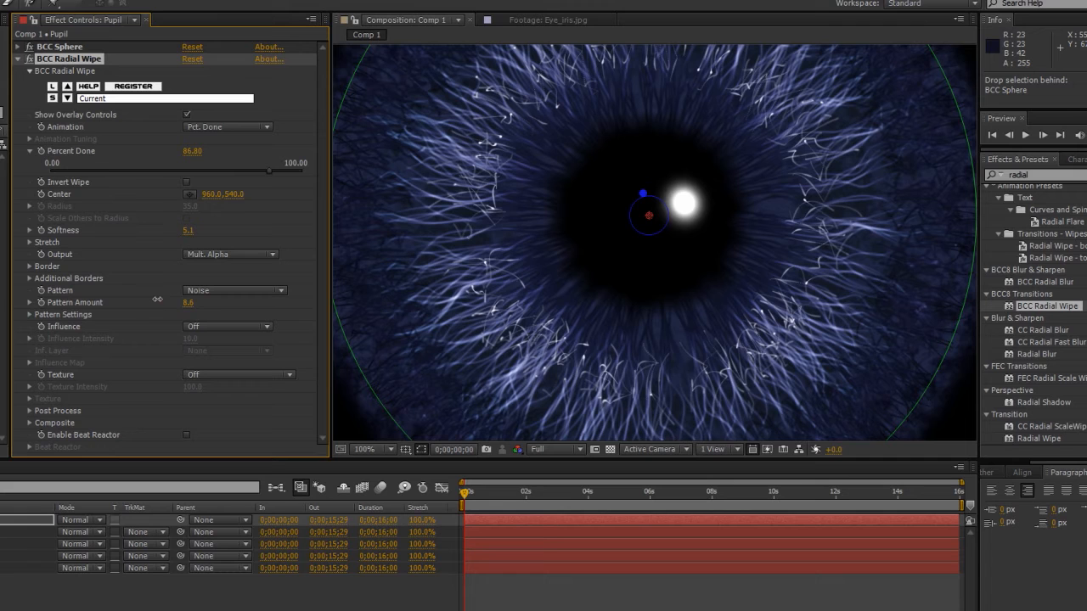
pyautogui.scroll(-2, 595, 249)
pyautogui.scroll(2, 595, 249)
pyautogui.click(182, 585)
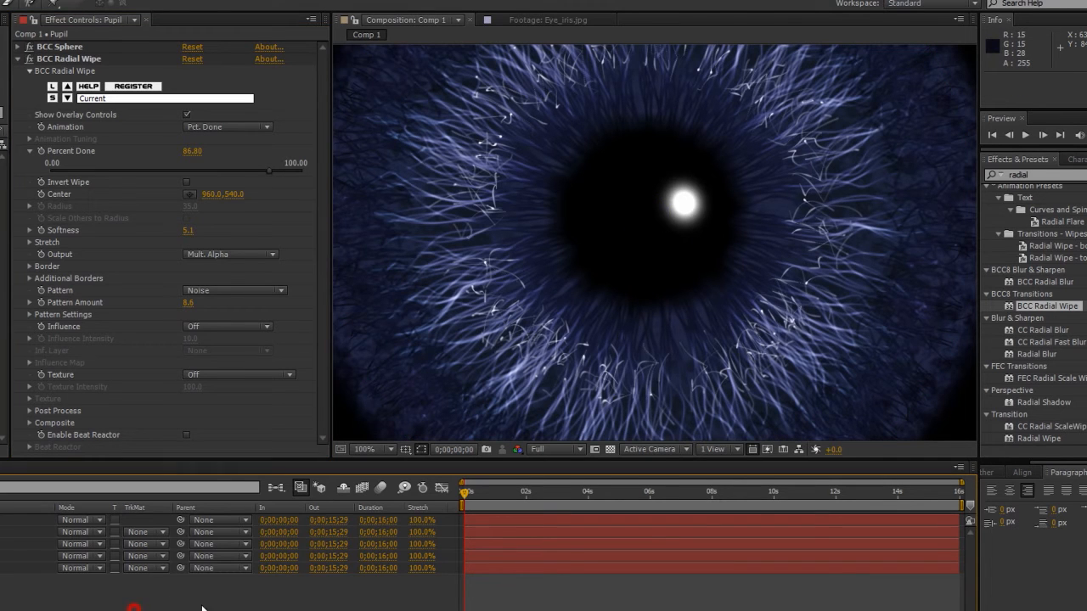
pyautogui.click(17, 520)
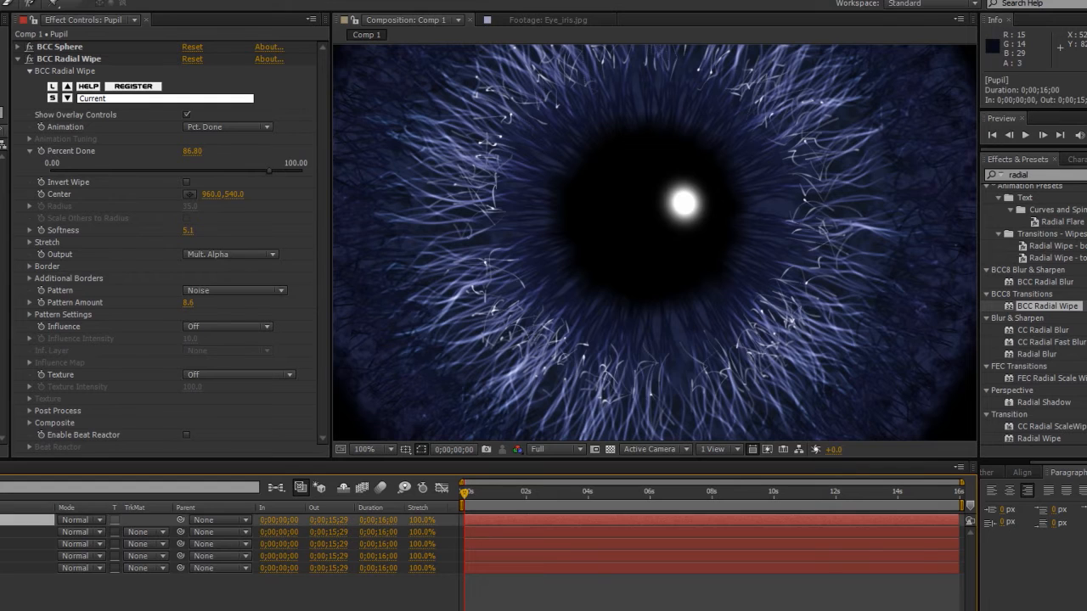
pyautogui.scroll(-1, 606, 273)
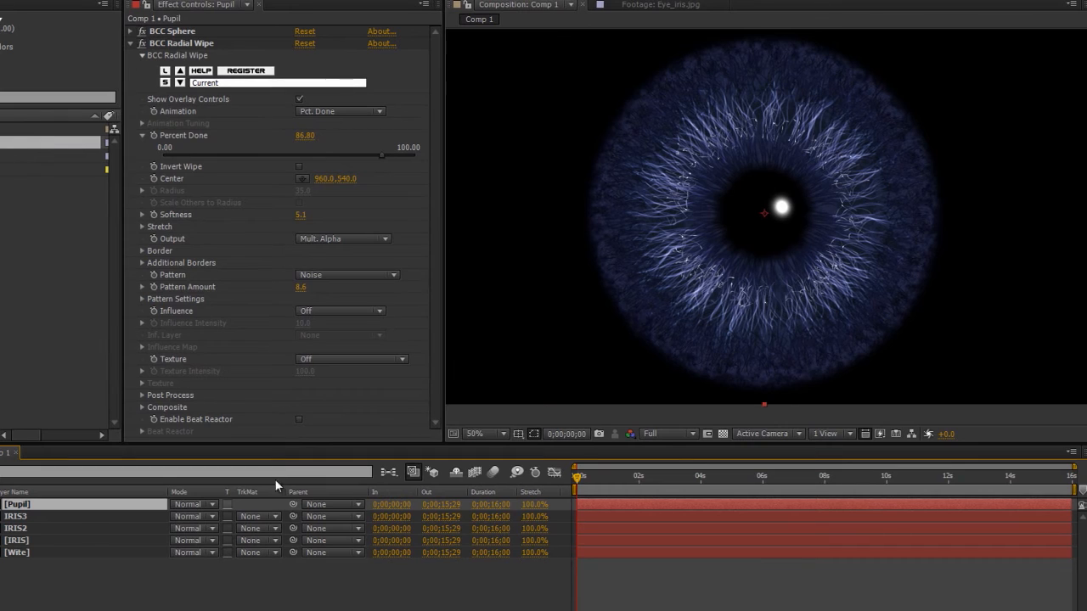
# Step: Set the IRIS layer's BCC Organic Strands count to 2000
pyautogui.click(34, 541)
pyautogui.click(307, 123)
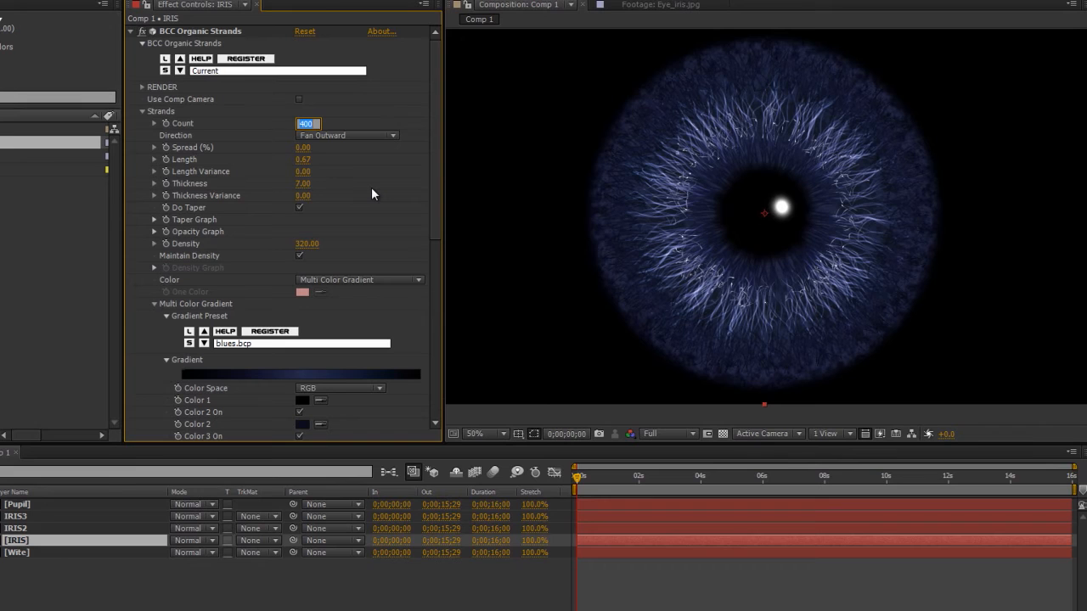
pyautogui.write('2000')
pyautogui.press('Return')
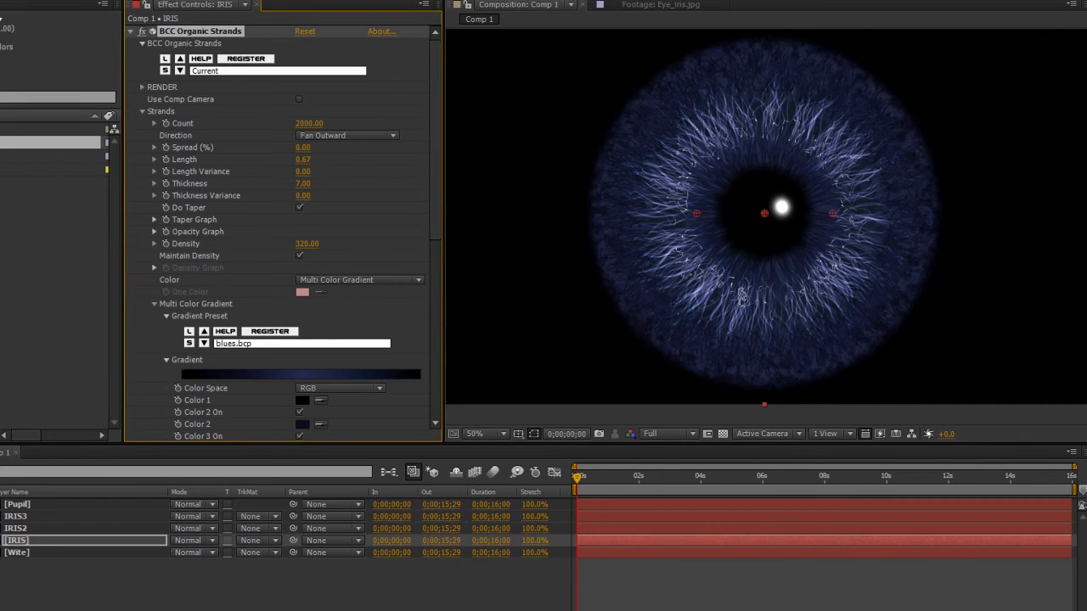
# Step: Set the IRIS2 layer's BCC Organic Strands count to 1000
pyautogui.click(17, 528)
pyautogui.click(307, 123)
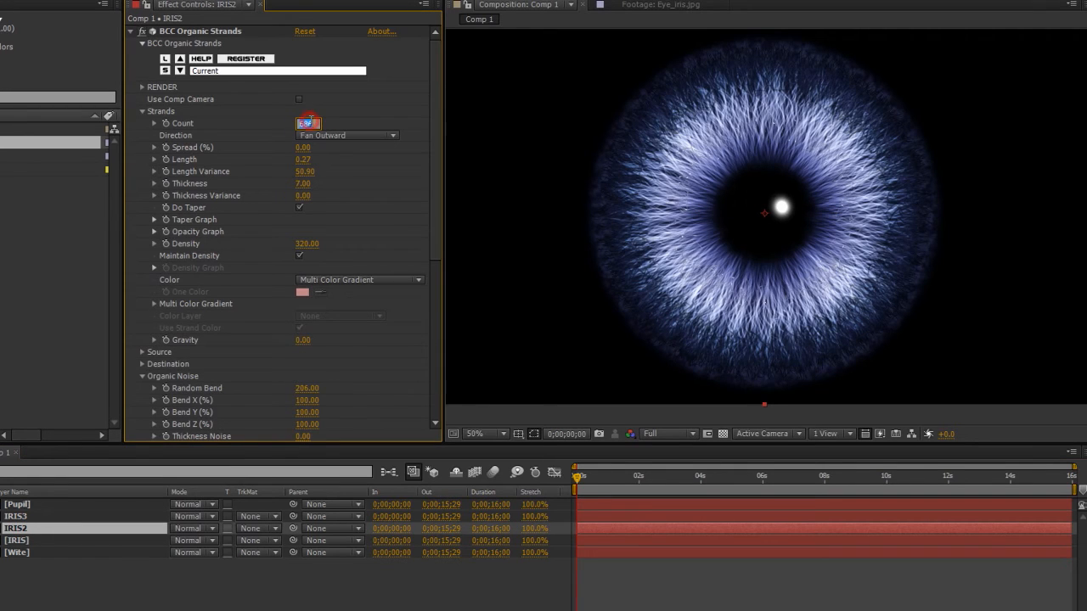
pyautogui.press('Return')
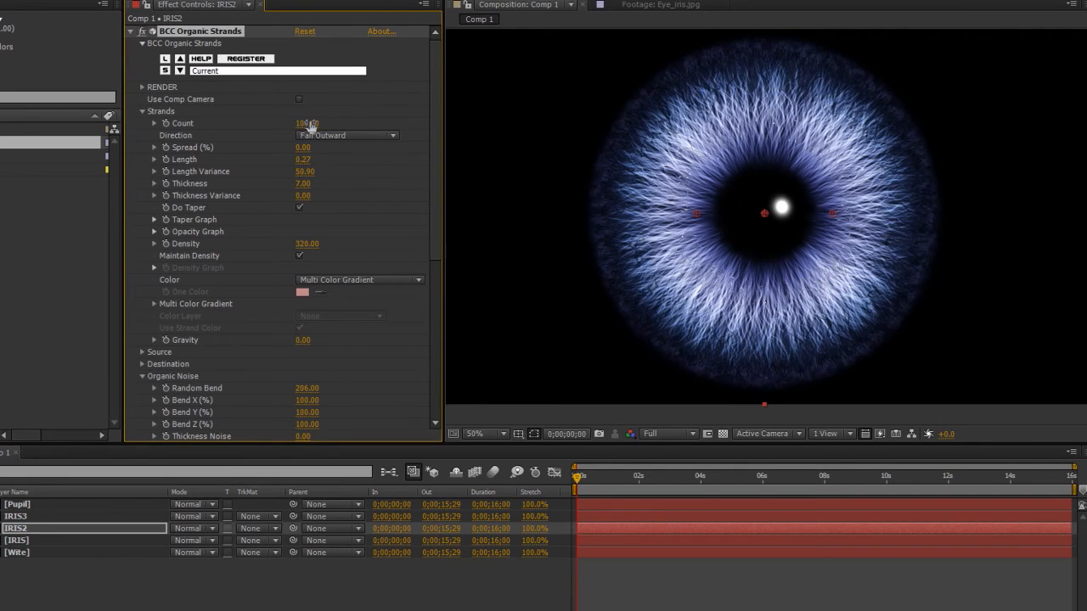
pyautogui.click(309, 124)
pyautogui.write('1000')
pyautogui.press('Return')
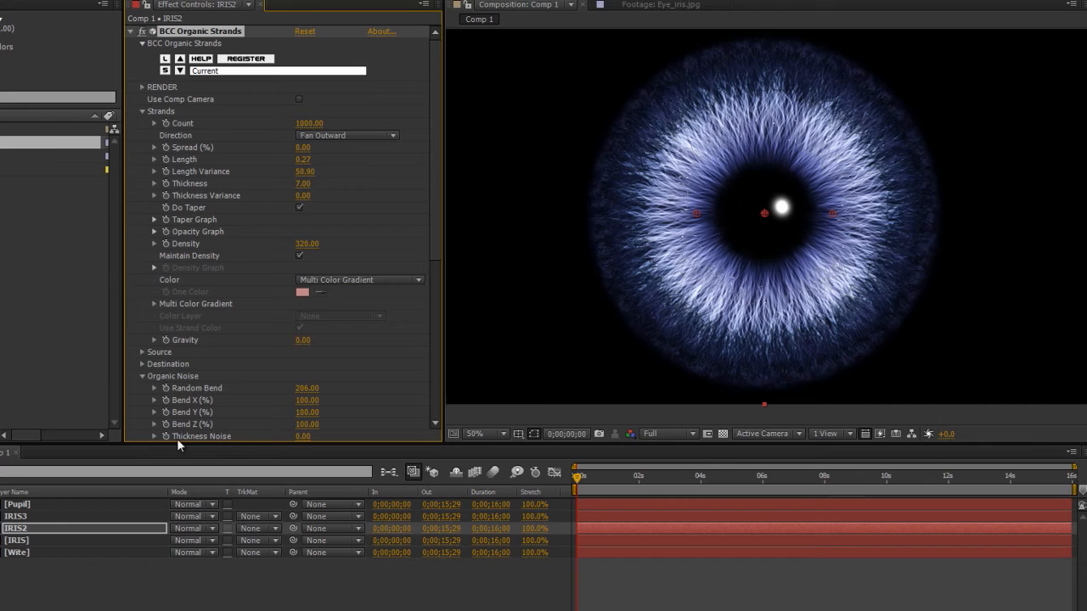
# Step: Shift the IRIS2 strands by setting their Move Progress to about -46.2
pyautogui.scroll(-5, 170, 361)
pyautogui.scroll(-6, 169, 361)
pyautogui.click(142, 351)
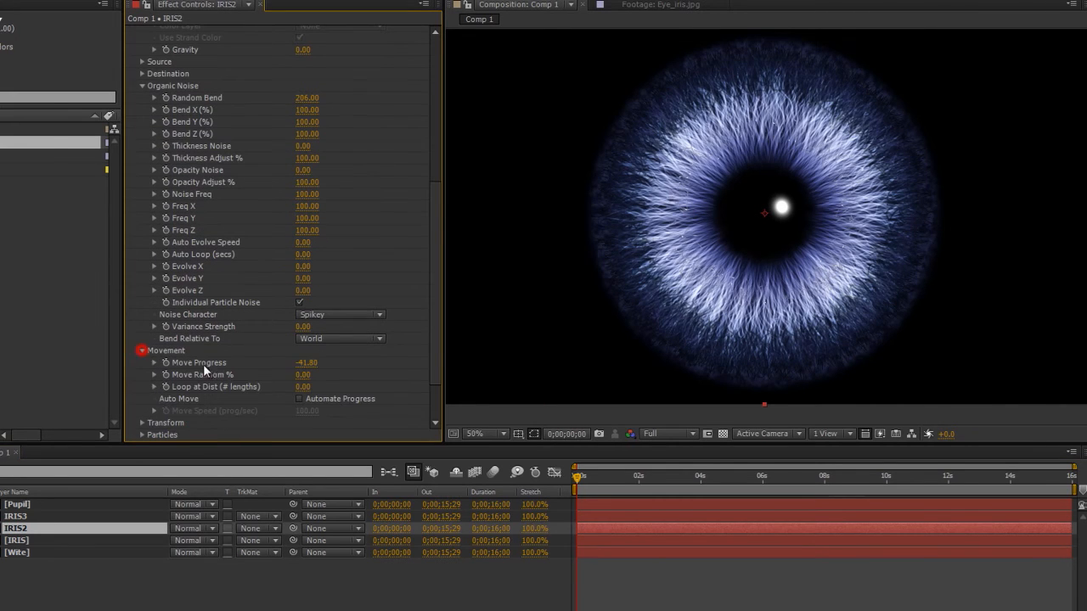
pyautogui.moveTo(308, 365); pyautogui.dragTo(276, 361)
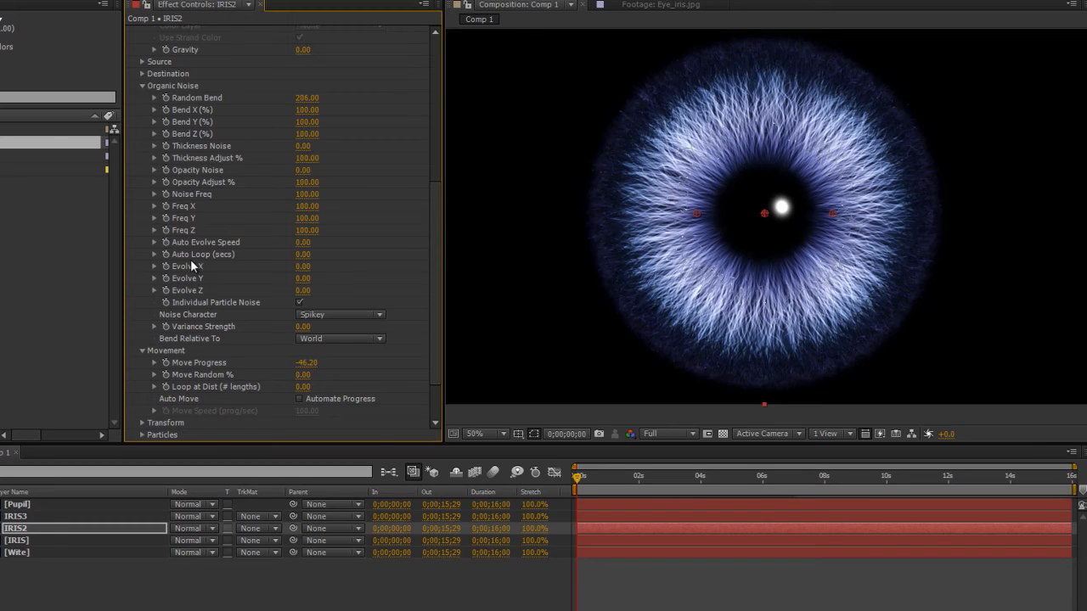
# Step: Change Color 1 of the IRIS2 strands' multi color gradient to near-black 020103
pyautogui.scroll(5, 194, 272)
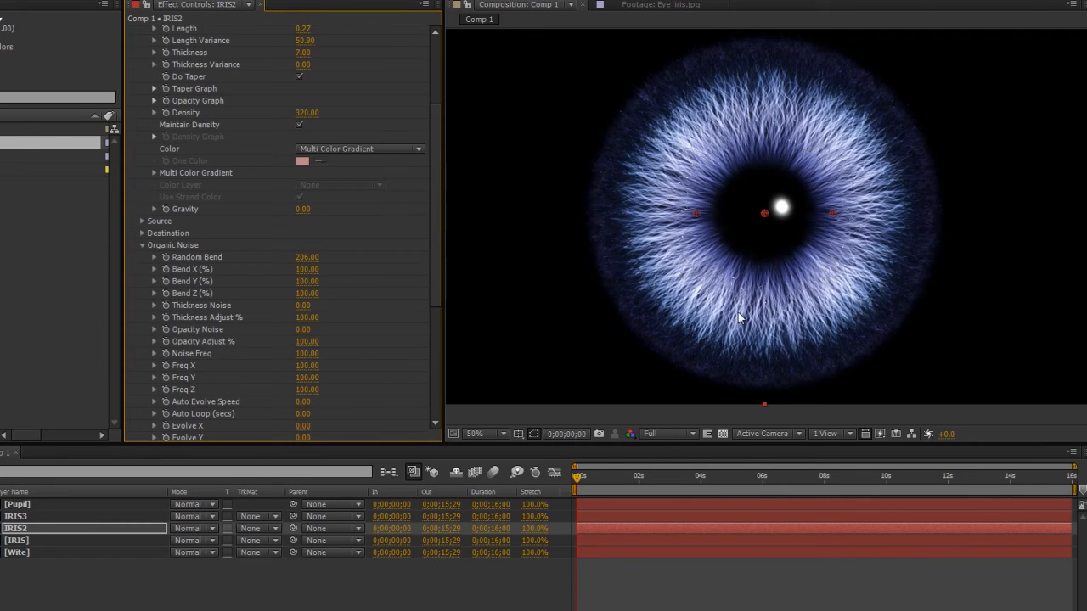
pyautogui.click(153, 173)
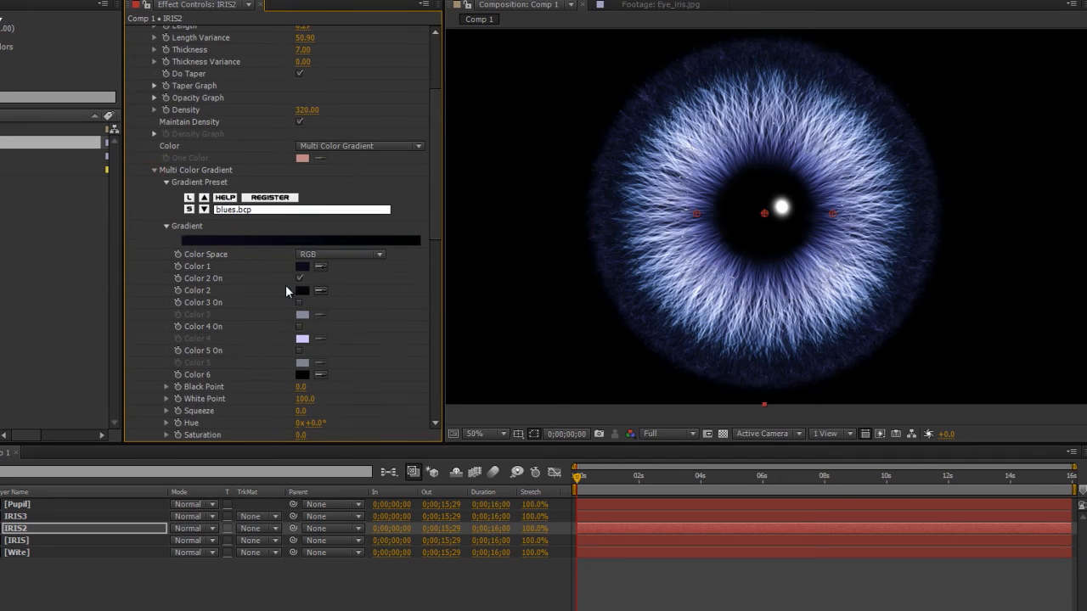
pyautogui.click(302, 268)
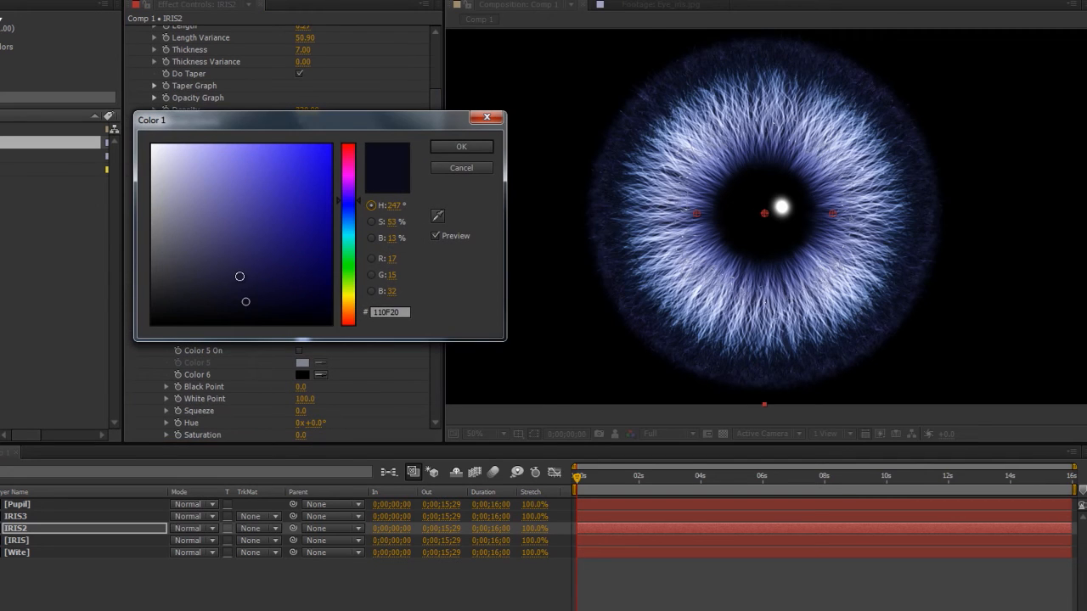
pyautogui.click(240, 276)
pyautogui.click(233, 297)
pyautogui.click(240, 312)
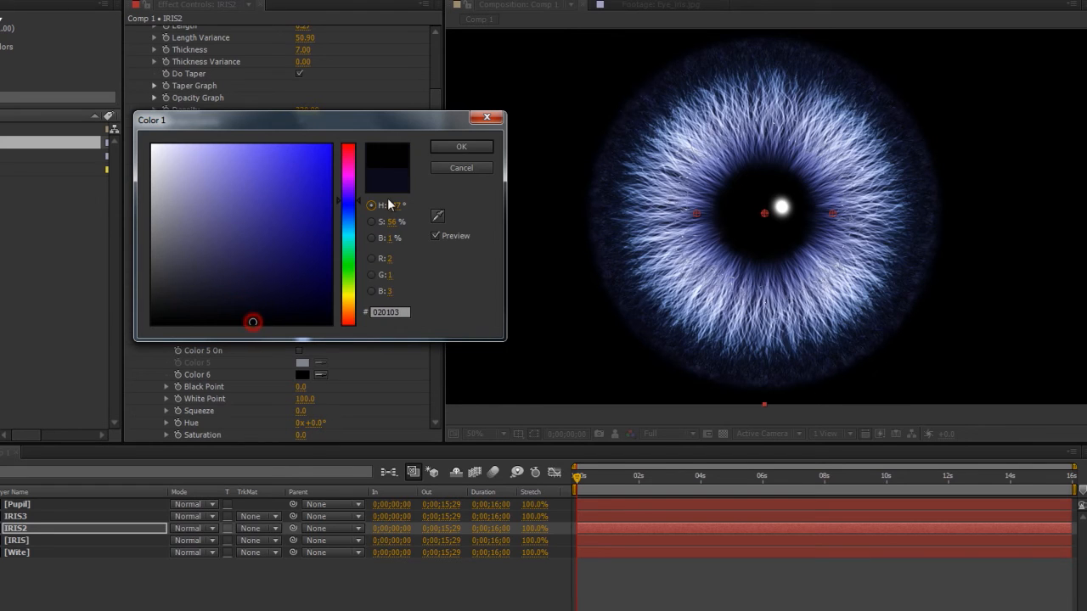
pyautogui.click(460, 147)
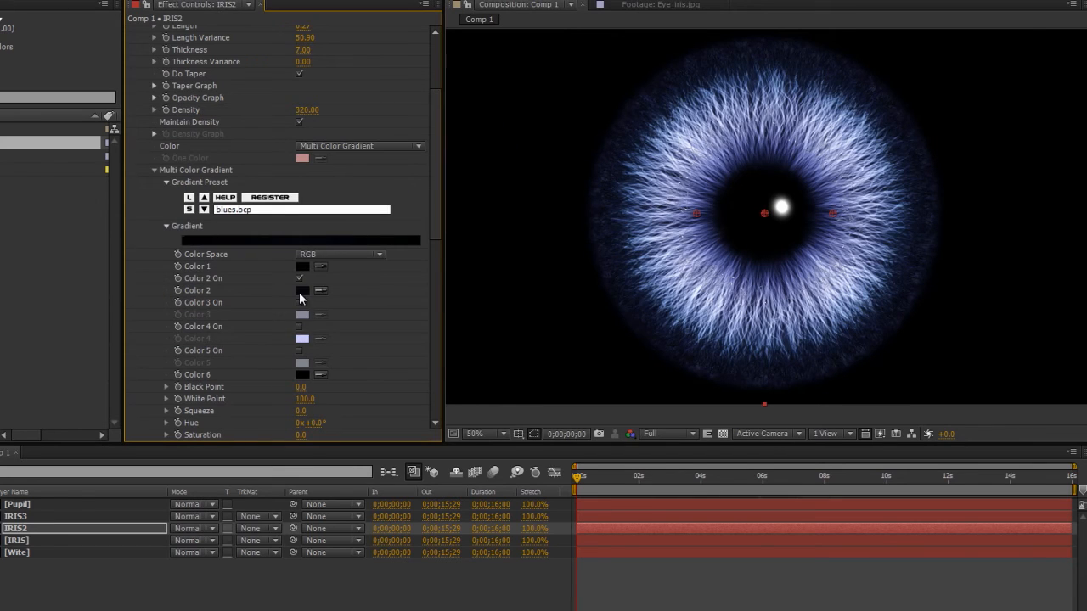
# Step: Change Color 6 of the IRIS2 gradient to the muted blue 3D3B63
pyautogui.click(302, 374)
pyautogui.click(348, 202)
pyautogui.click(240, 309)
pyautogui.moveTo(239, 309); pyautogui.dragTo(224, 254)
pyautogui.click(457, 147)
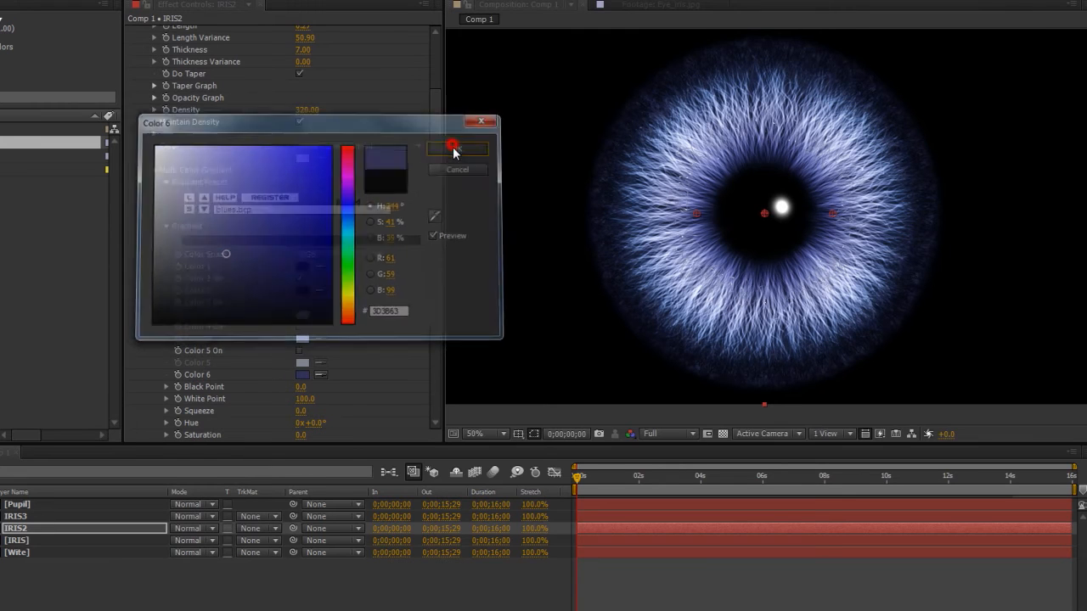
# Step: Change Color 2 of the IRIS2 gradient to the very dark blue 0C0C18
pyautogui.click(301, 290)
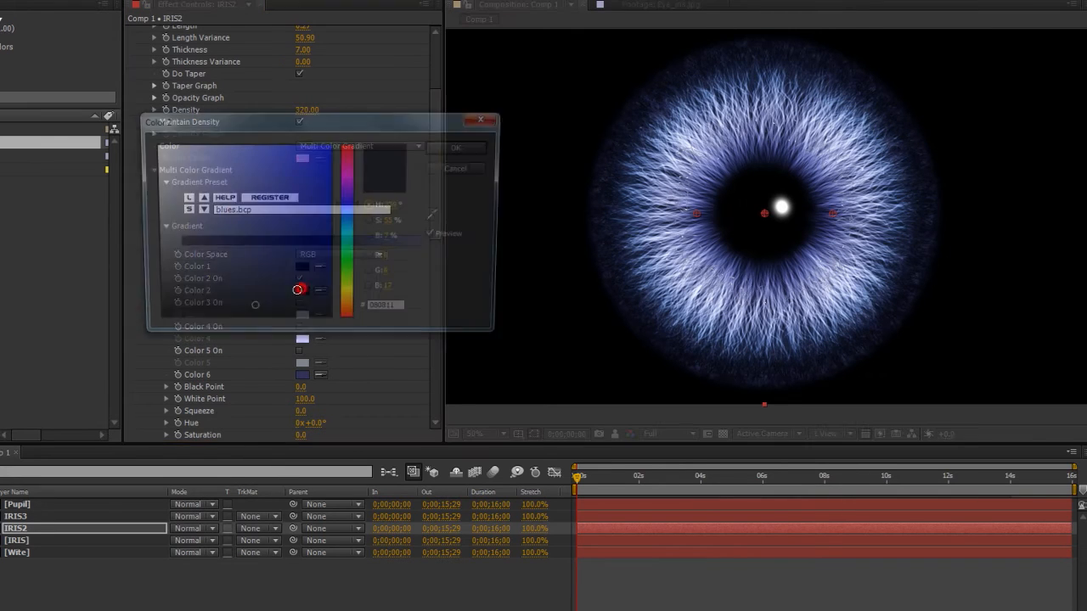
pyautogui.moveTo(243, 272); pyautogui.dragTo(244, 296)
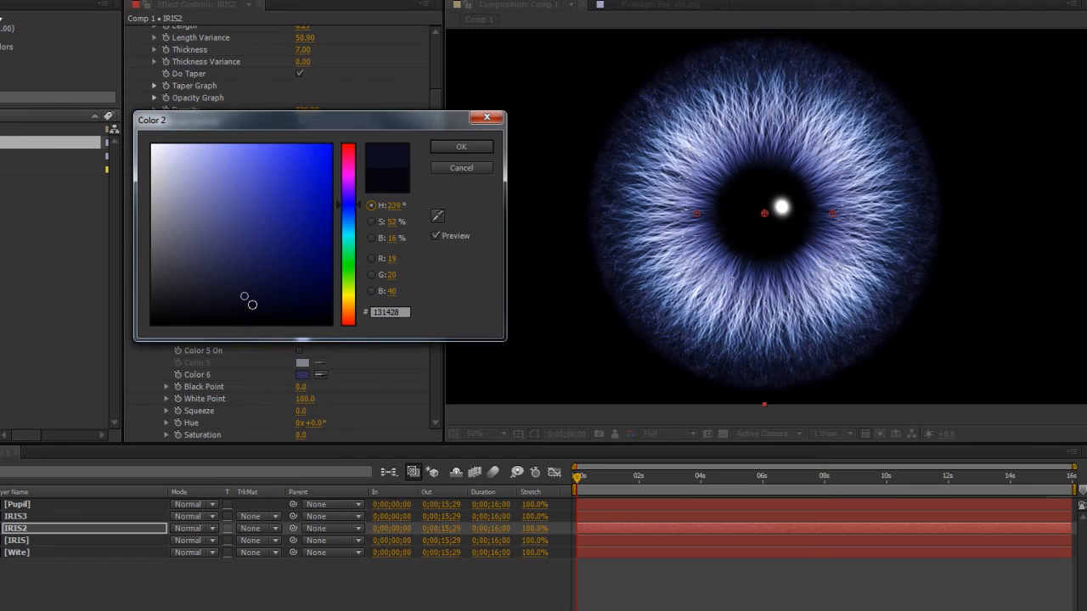
pyautogui.click(249, 309)
pyautogui.click(242, 308)
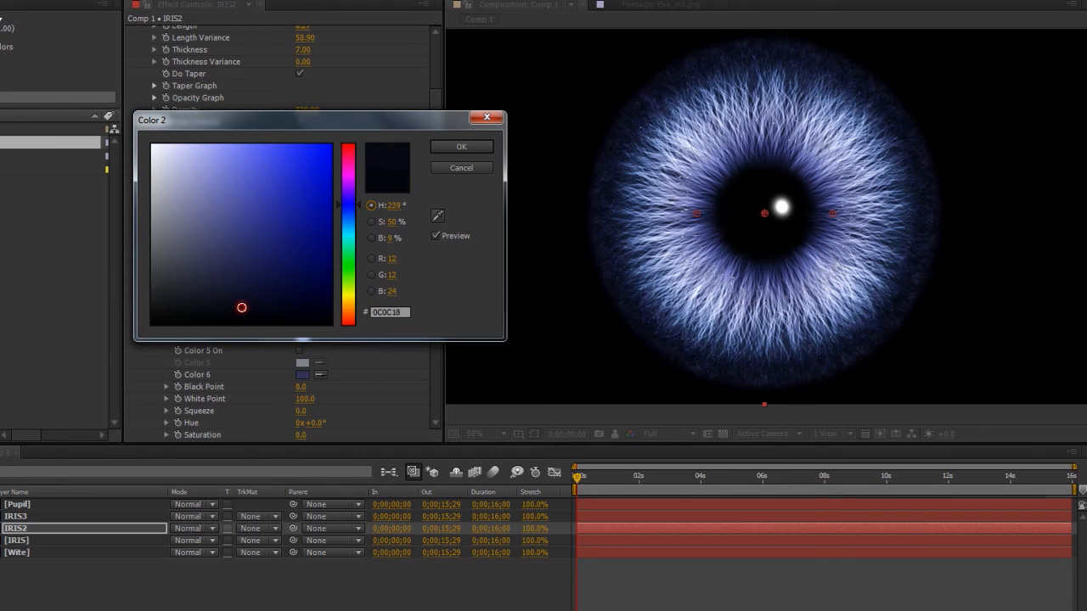
pyautogui.click(461, 151)
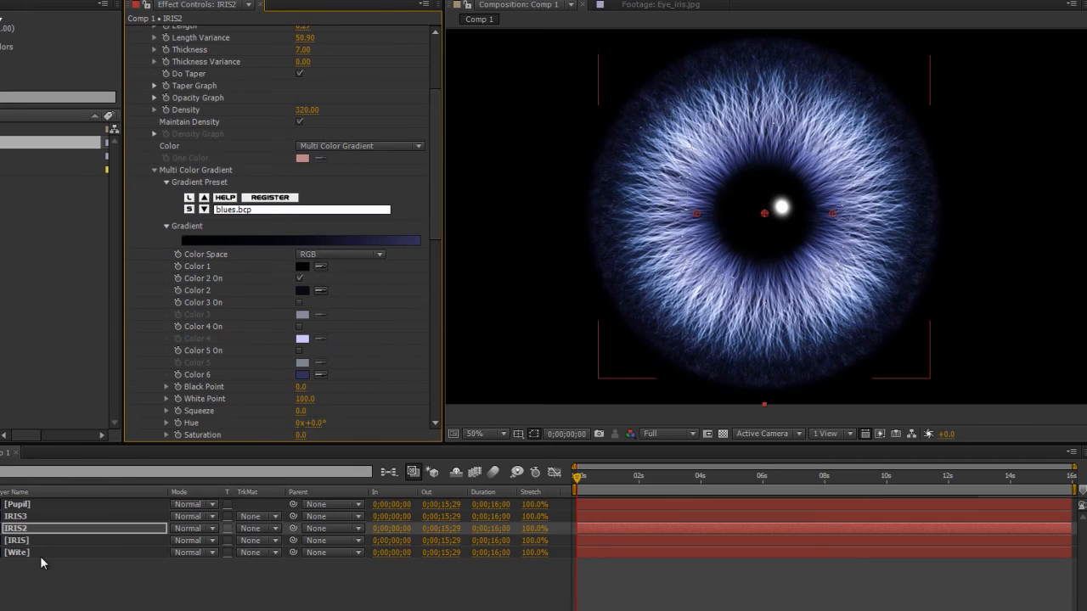
# Step: Adjust the brightness of the Wite layer's Fractal Noise and set the effect's opacity to 30%
pyautogui.click(19, 553)
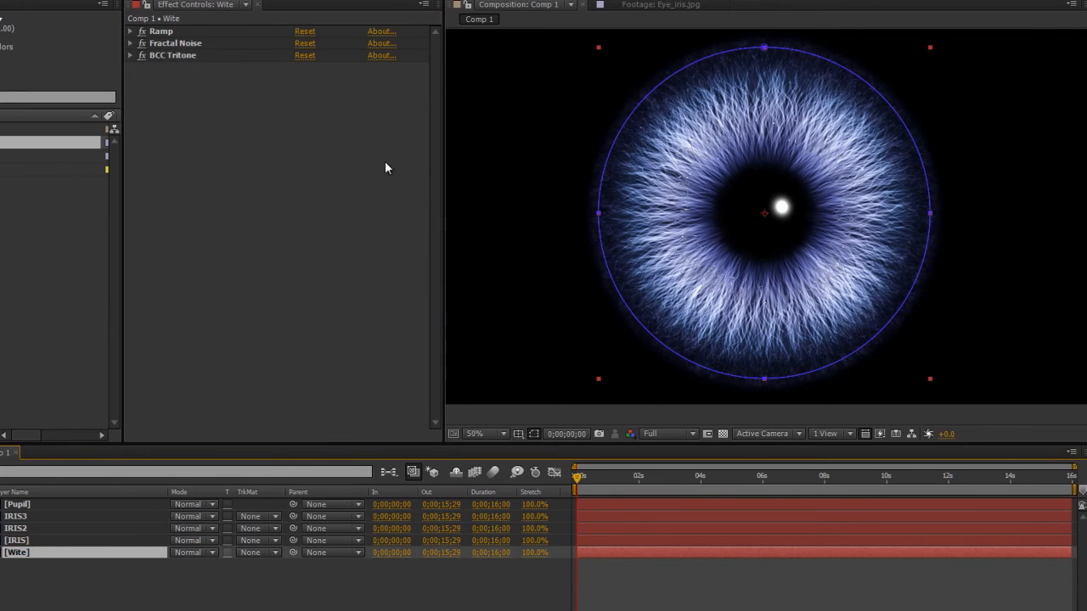
pyautogui.click(174, 44)
pyautogui.click(130, 43)
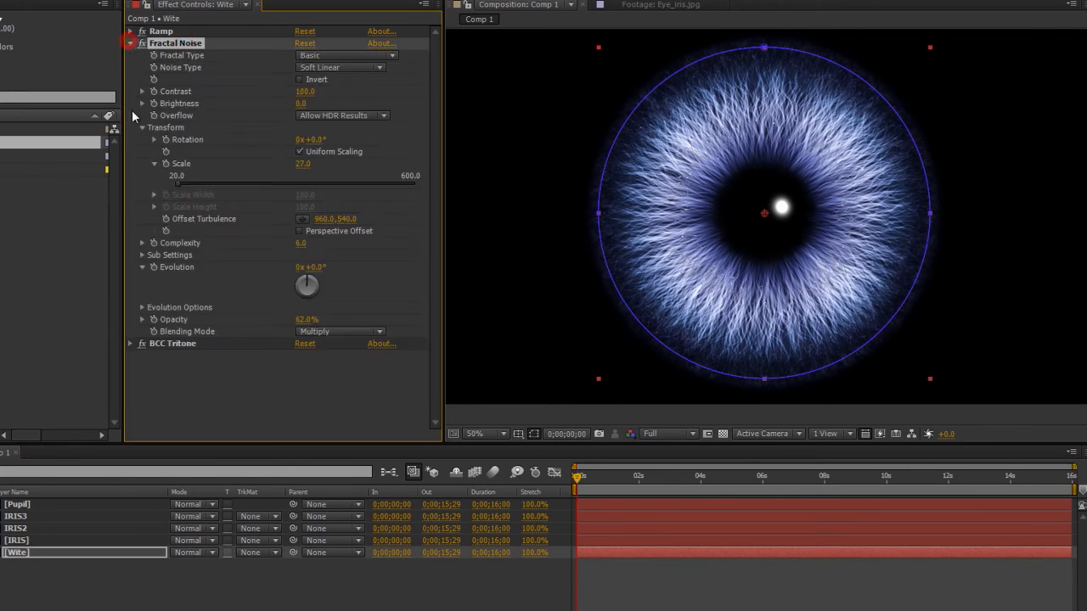
pyautogui.moveTo(300, 105); pyautogui.dragTo(312, 102)
# Step: Lighten the Midpoint Color of the Wite layer's BCC Tritone to the blue 393F65
pyautogui.click(130, 343)
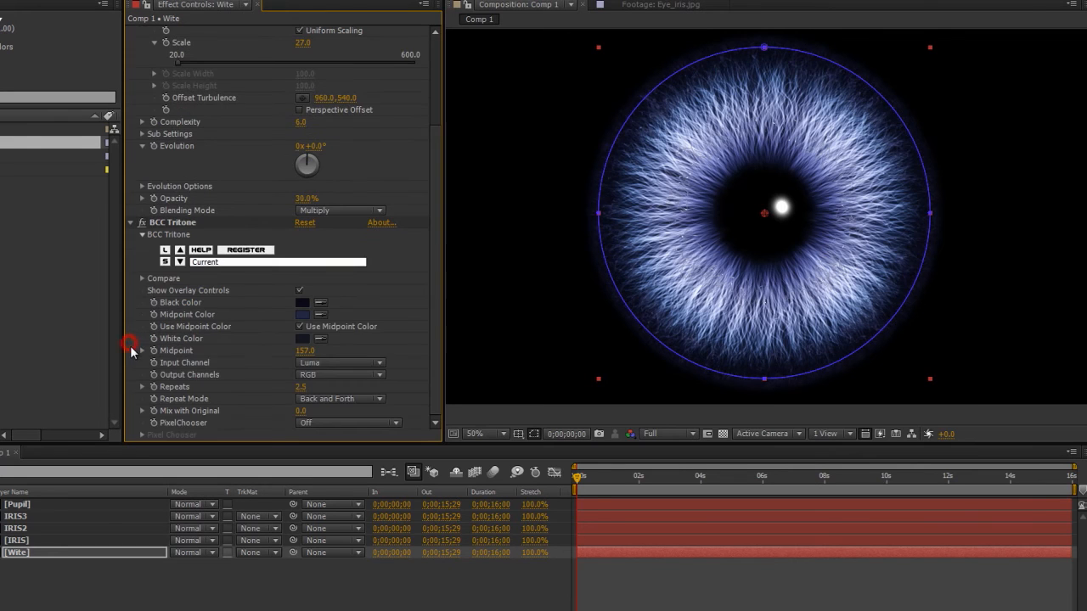
pyautogui.click(302, 317)
pyautogui.click(230, 252)
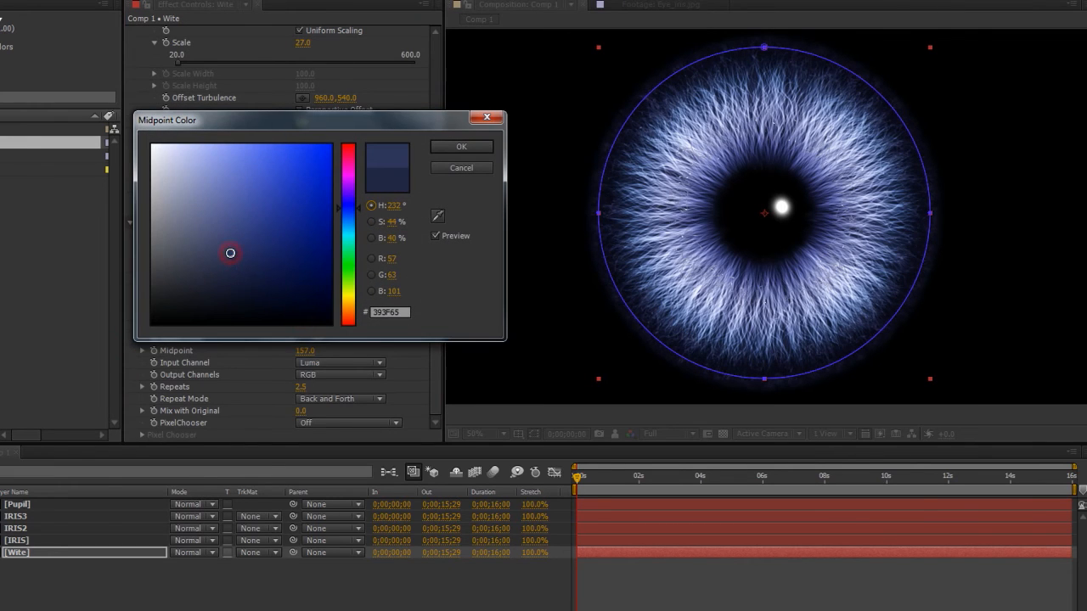
pyautogui.click(450, 149)
# Step: Lighten the BCC Tritone's Black Color to the dark blue 2C2A4F
pyautogui.click(301, 303)
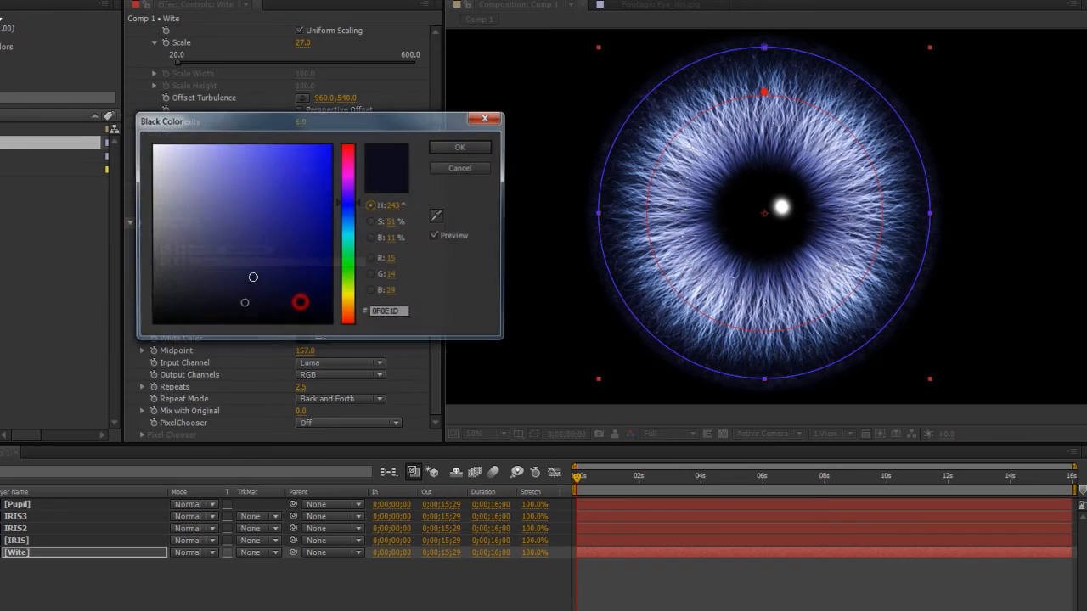
pyautogui.click(236, 268)
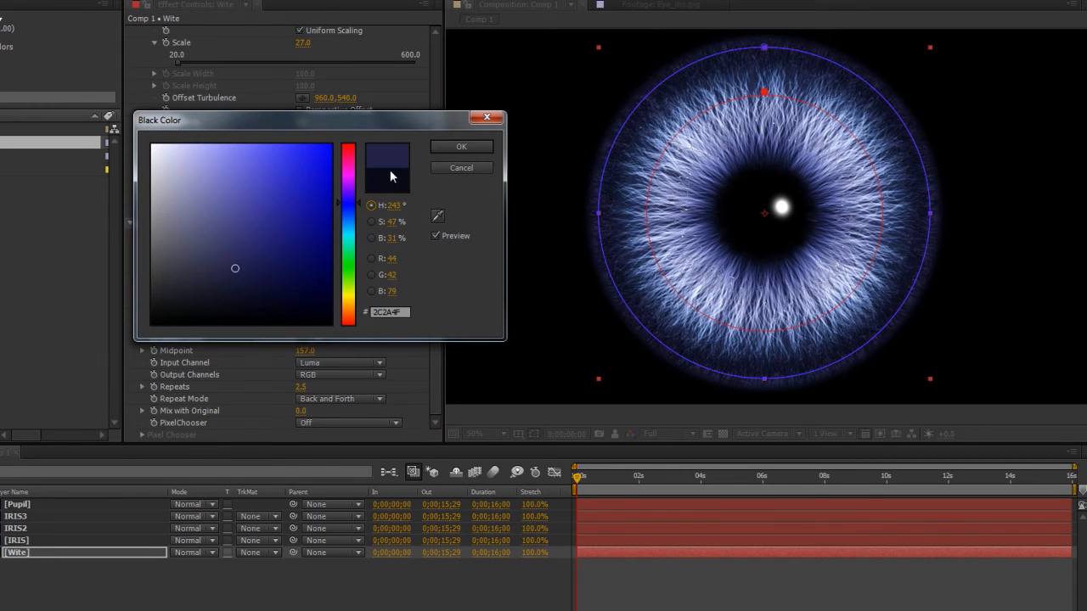
pyautogui.click(462, 146)
# Step: Set the BCC Tritone's White Color to 222A39 and deselect the Wite layer to view the eye without its outline
pyautogui.click(299, 341)
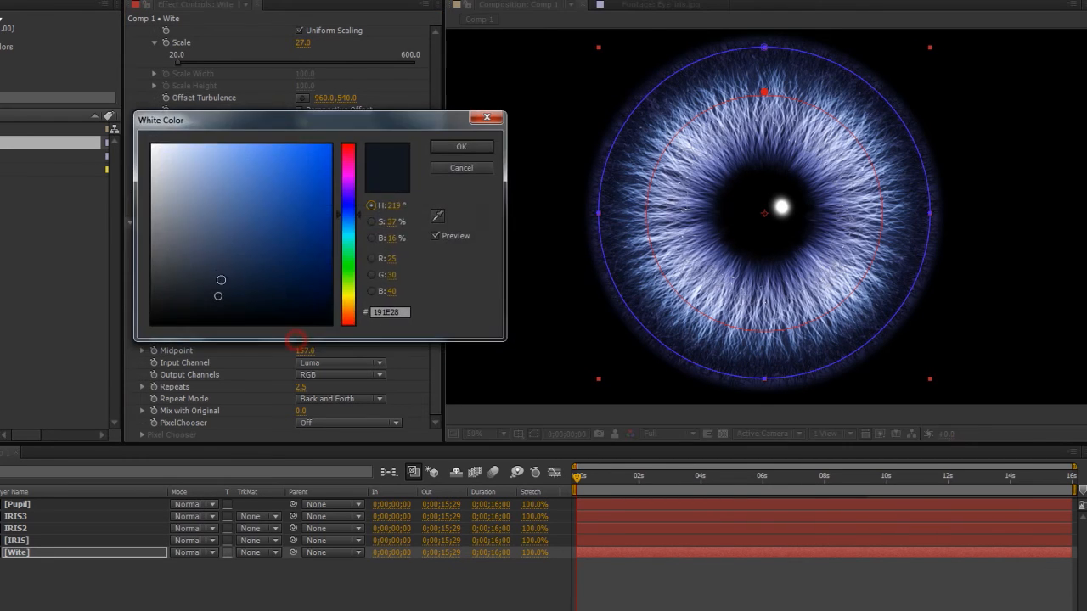
pyautogui.click(223, 284)
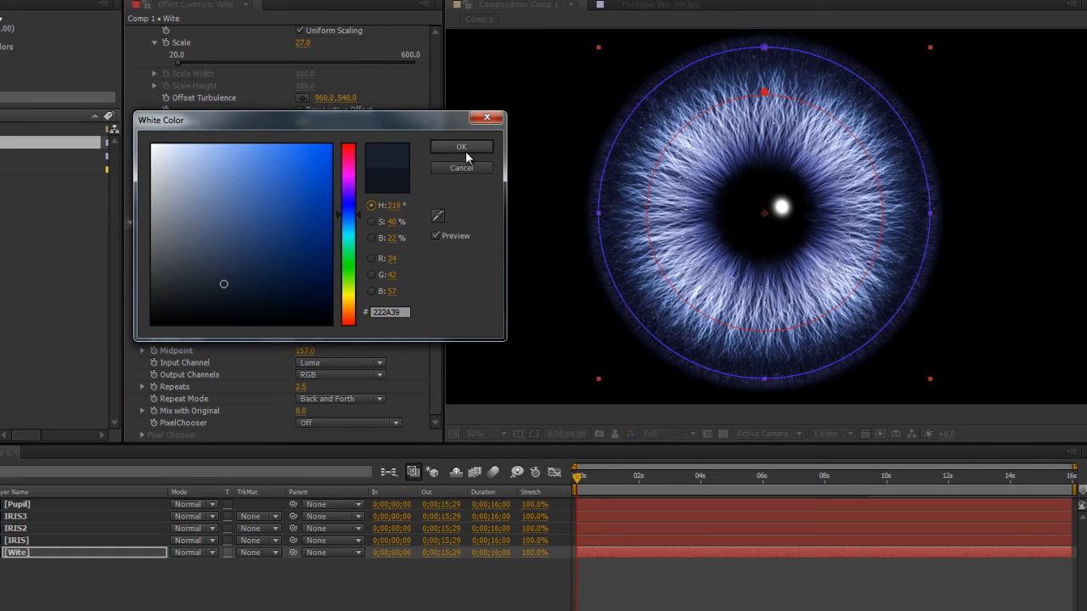
pyautogui.click(465, 151)
pyautogui.click(15, 552)
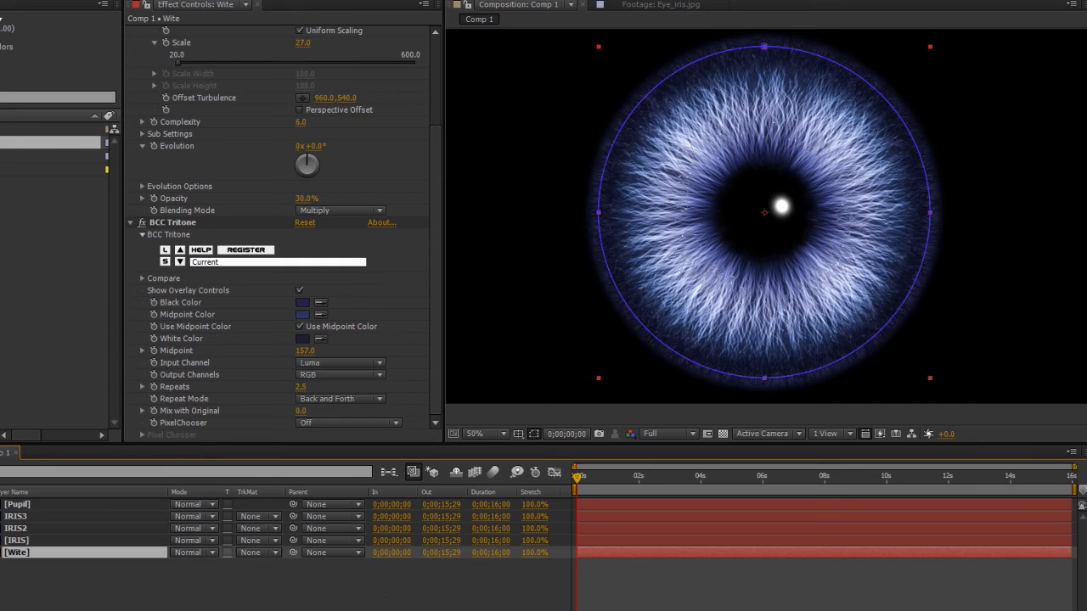
pyautogui.click(362, 610)
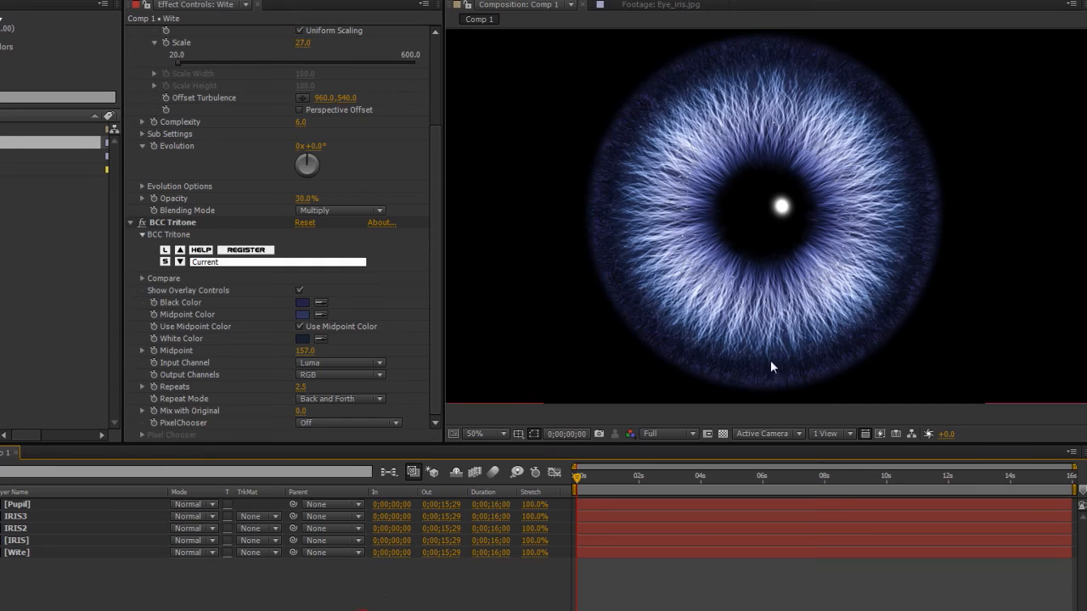
# Step: Set the strand count of the IRIS2 layer's BCC Organic Strands to 1967 to fill the dark outer rim
pyautogui.scroll(1, 951, 246)
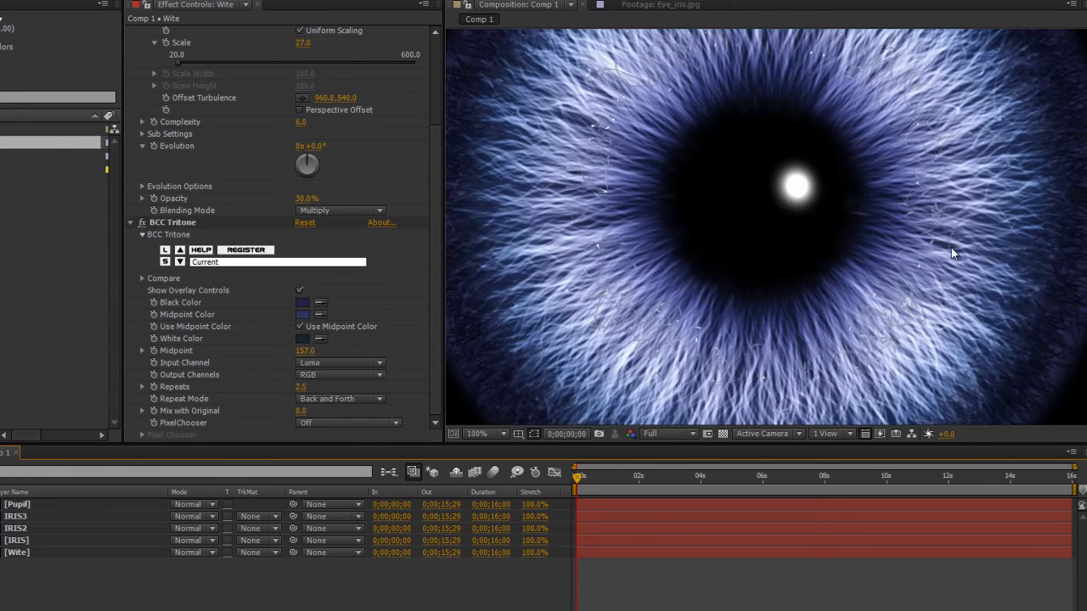
pyautogui.moveTo(1004, 257); pyautogui.dragTo(855, 245)
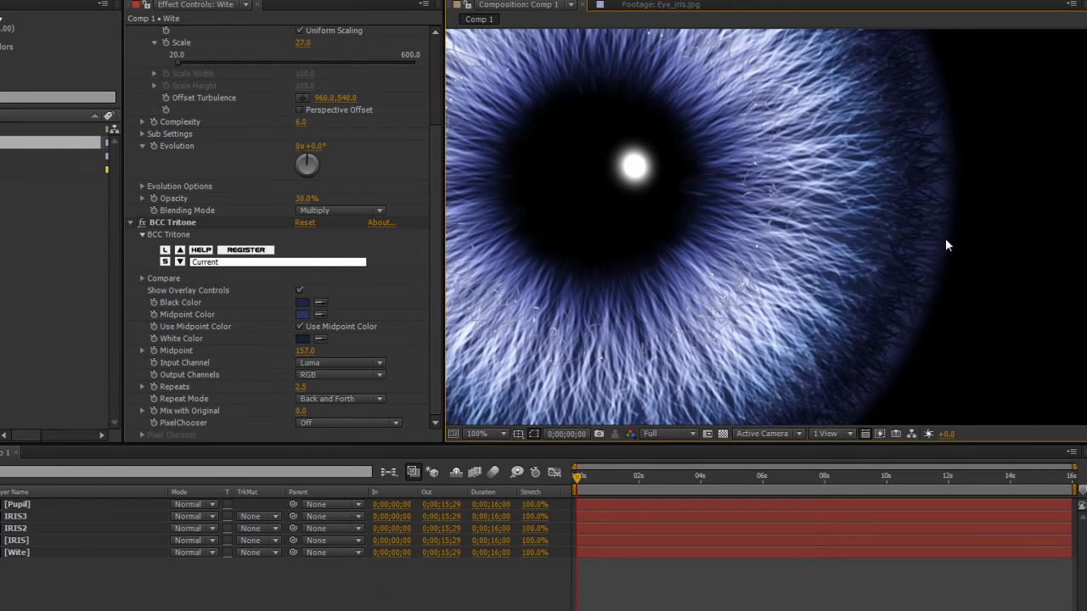
pyautogui.click(16, 530)
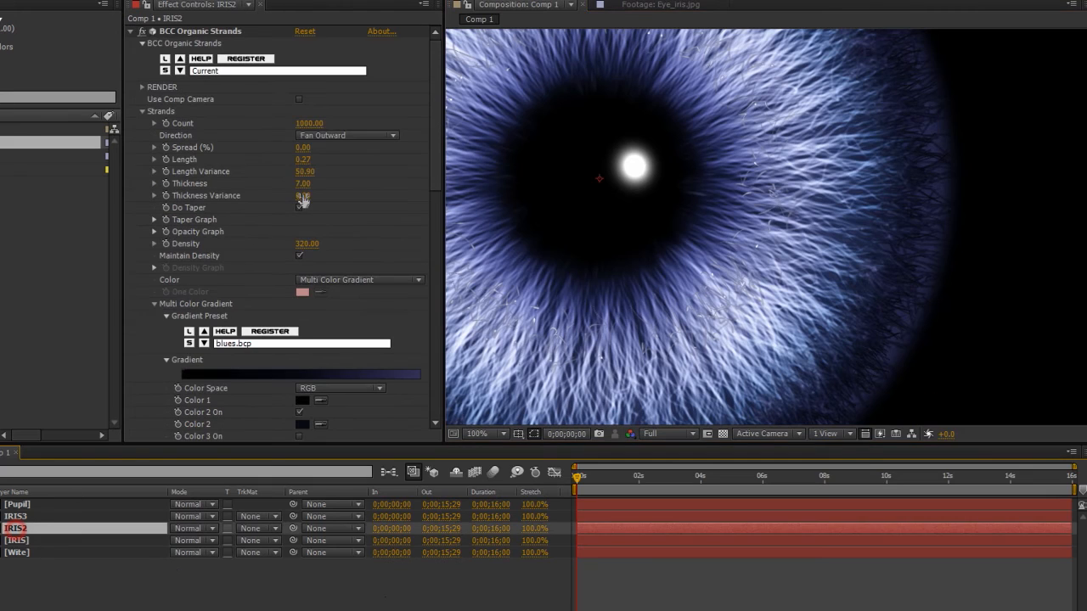
pyautogui.moveTo(304, 123); pyautogui.dragTo(307, 123)
pyautogui.moveTo(702, 128); pyautogui.dragTo(703, 128)
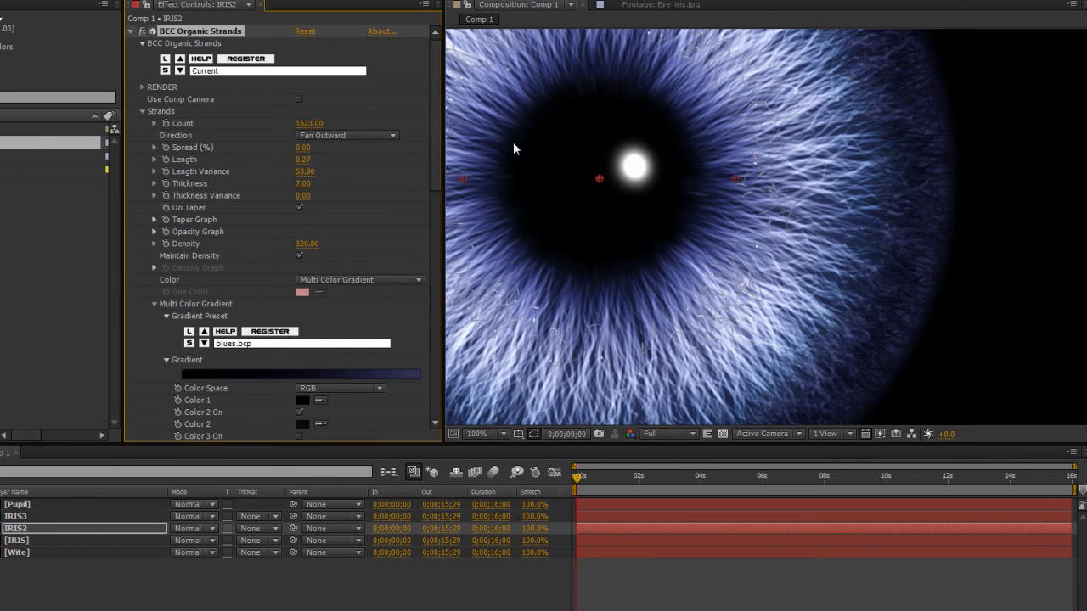
pyautogui.moveTo(567, 113); pyautogui.dragTo(567, 112)
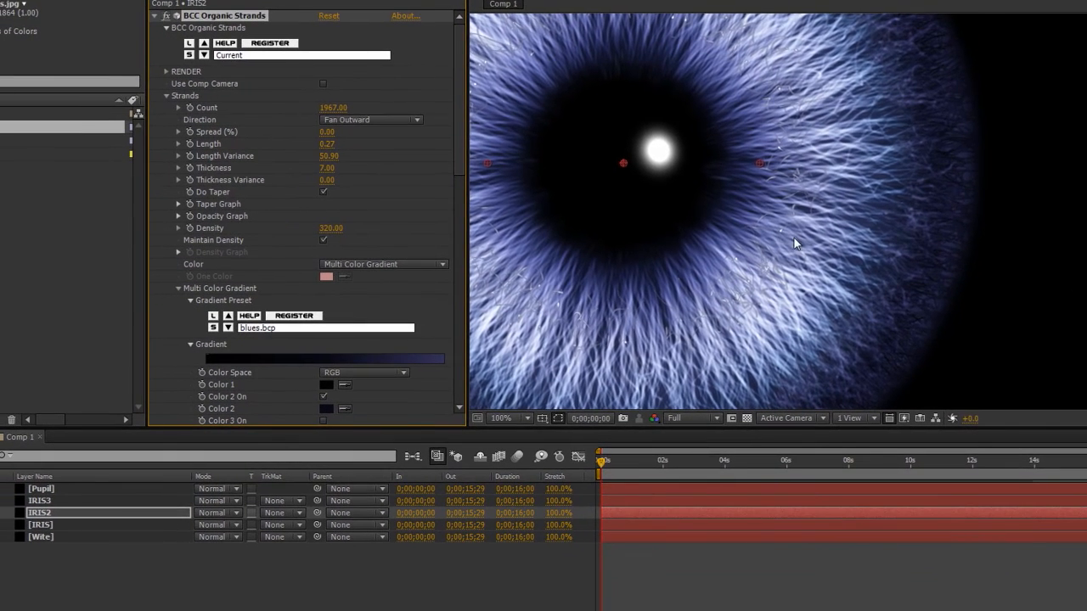
pyautogui.scroll(-1, 799, 244)
pyautogui.moveTo(696, 206); pyautogui.dragTo(747, 240)
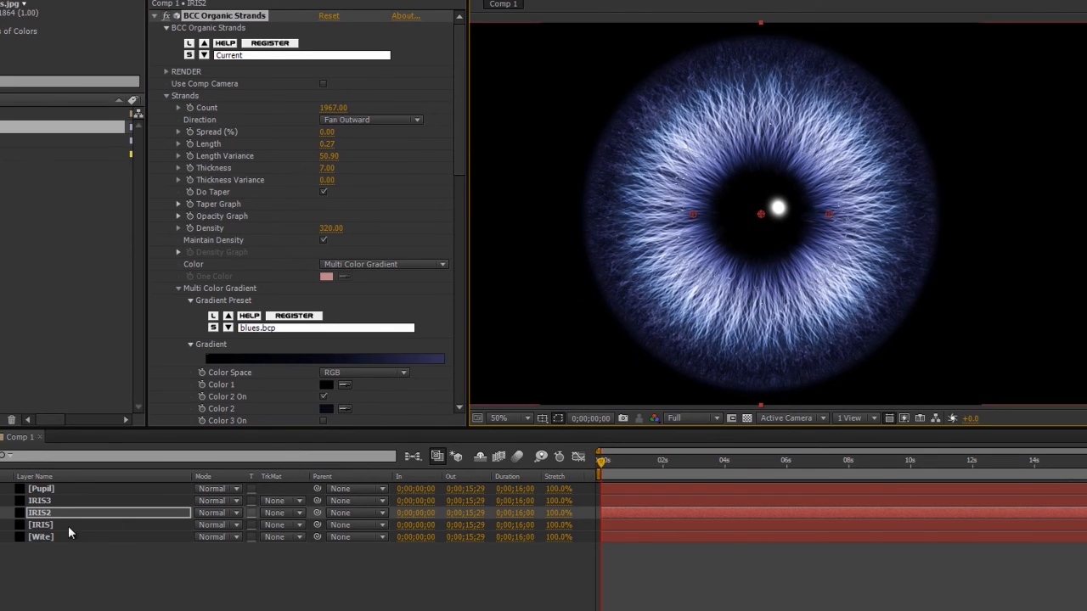
# Step: Reduce the mask expansion on the Wite layer to 23 pixels and deselect the layer
pyautogui.click(41, 537)
pyautogui.press('m')
pyautogui.press('m')
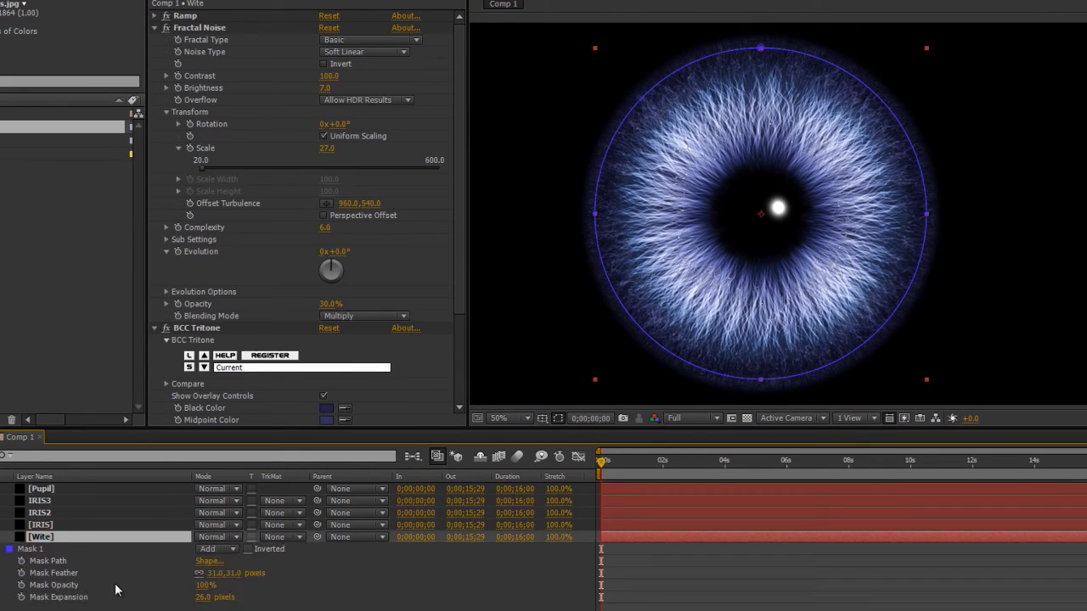
pyautogui.moveTo(201, 599); pyautogui.dragTo(192, 597)
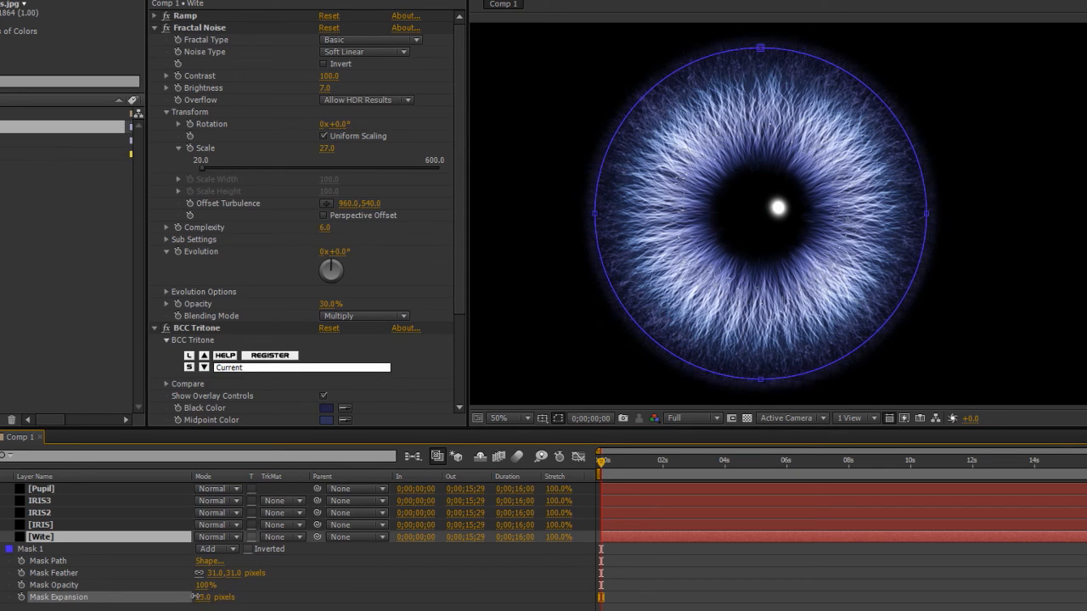
pyautogui.click(365, 547)
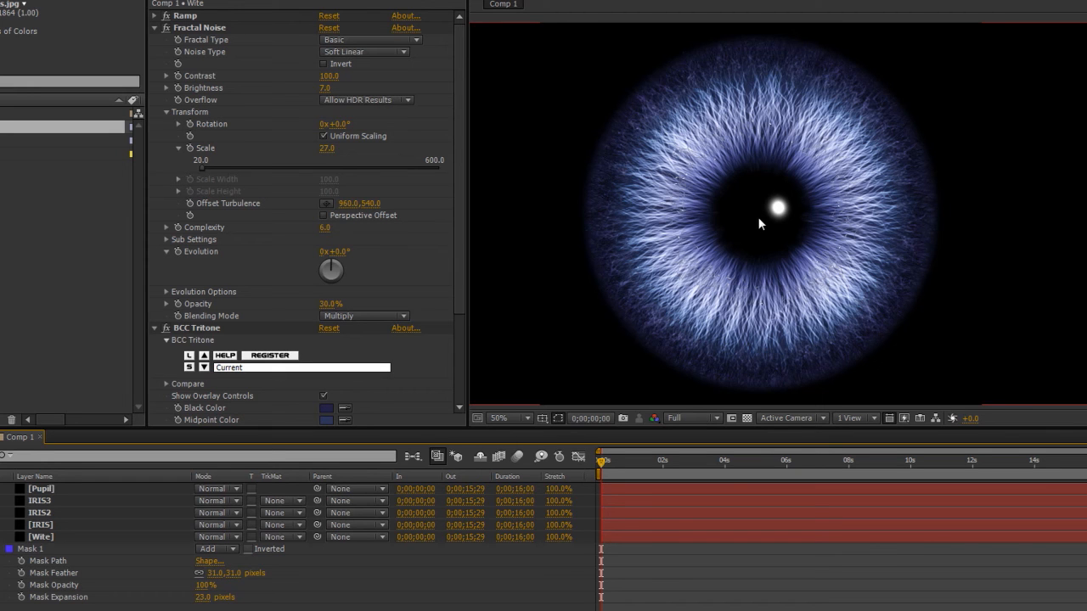
# Step: Shrink and shift the pupil's highlight by setting the BCC Sphere's Light 1 falloff to 70.5 and elevation to 37
pyautogui.click(41, 491)
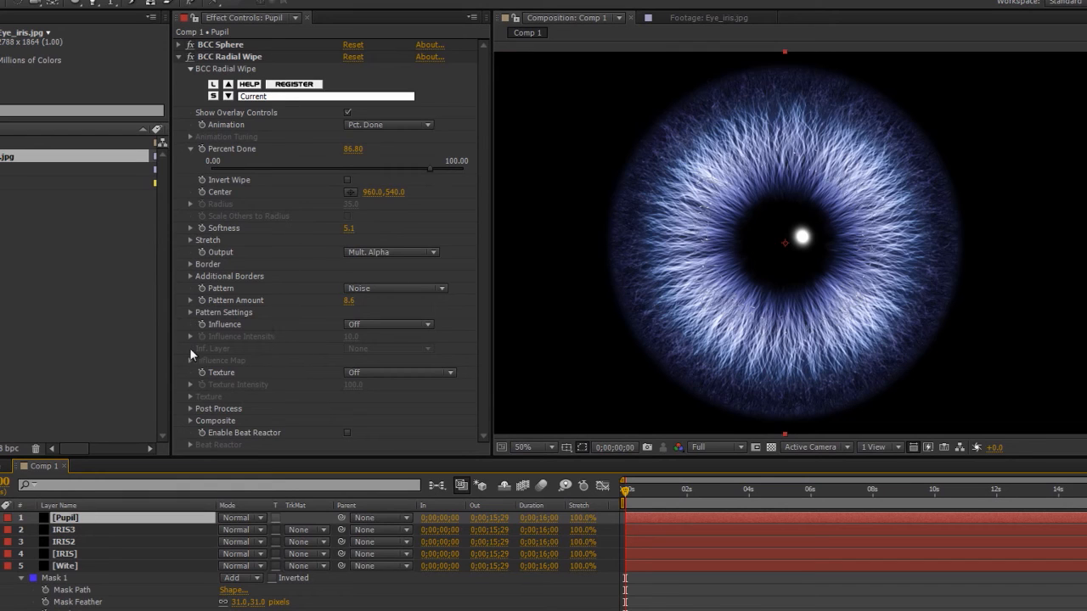
pyautogui.click(179, 45)
pyautogui.scroll(-3, 330, 331)
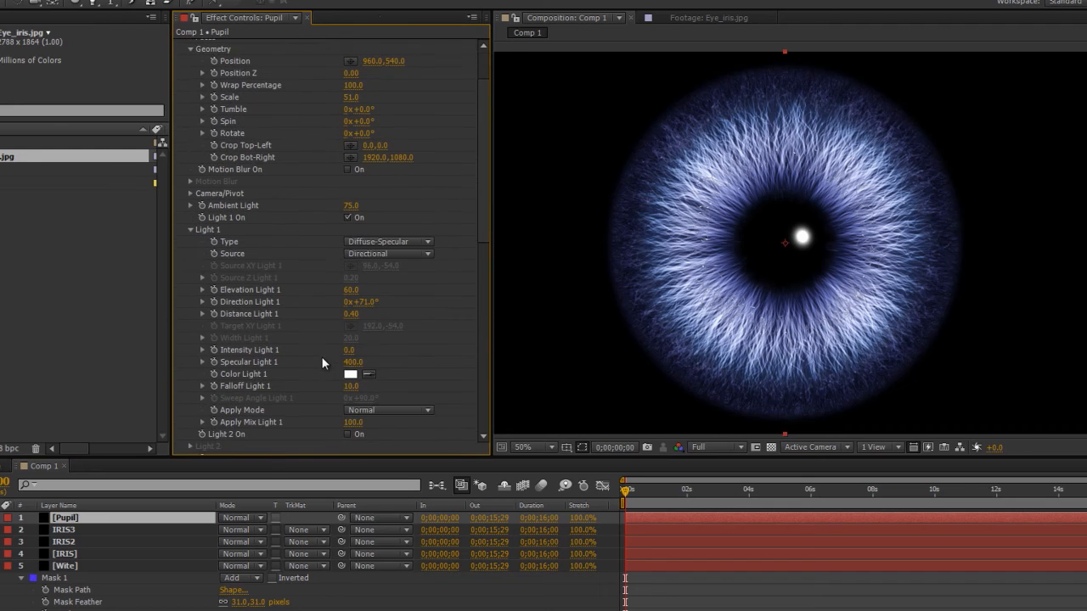
pyautogui.moveTo(351, 386); pyautogui.dragTo(751, 390)
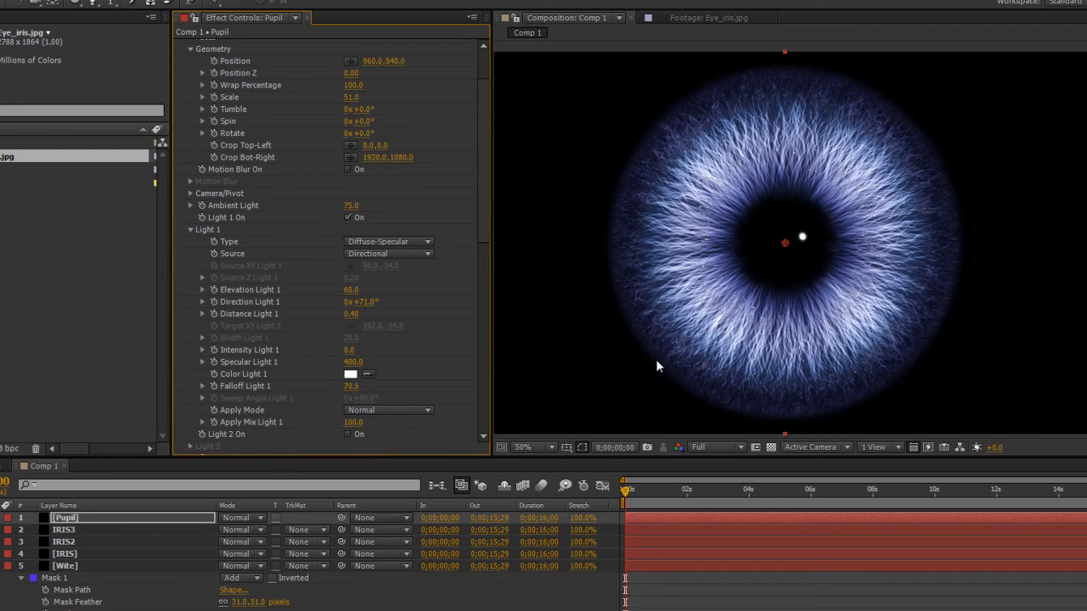
pyautogui.moveTo(350, 290)
pyautogui.mouseDown()
pyautogui.moveTo(364, 290)
pyautogui.moveTo(339, 294)
pyautogui.mouseUp()
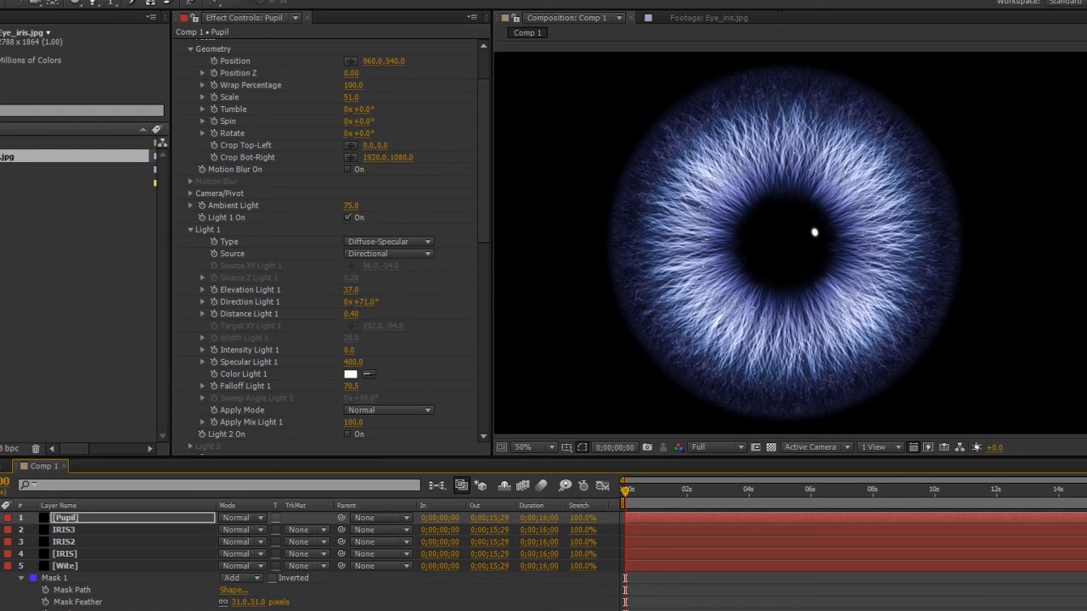
# Step: Duplicate the Pupil layer and remove the BCC Radial Wipe effect from the upper copy
pyautogui.click(68, 518)
pyautogui.hotkey('ctrl', 'd')
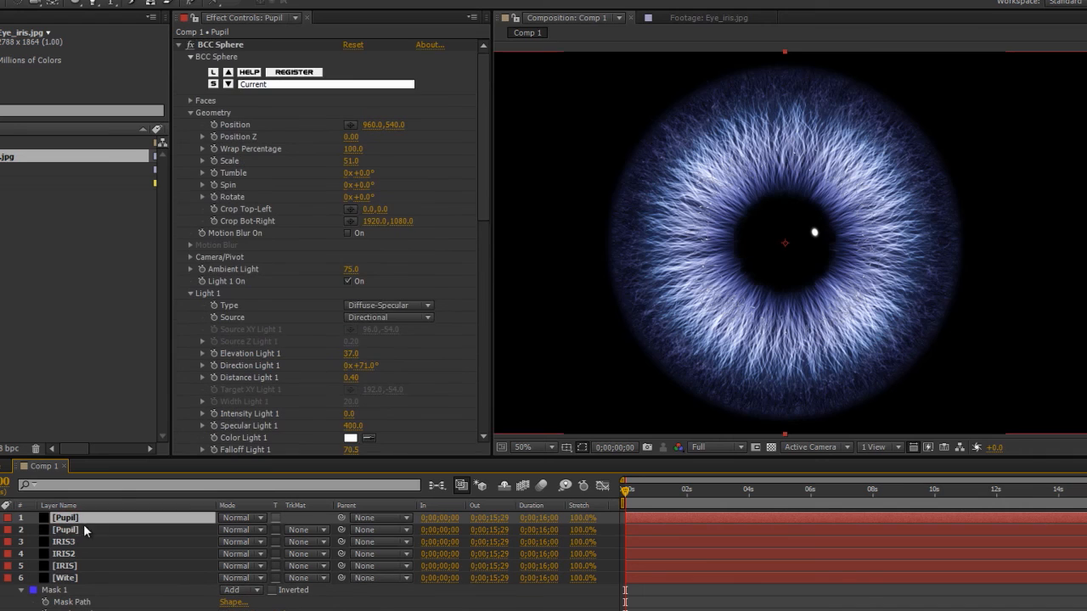
pyautogui.click(179, 44)
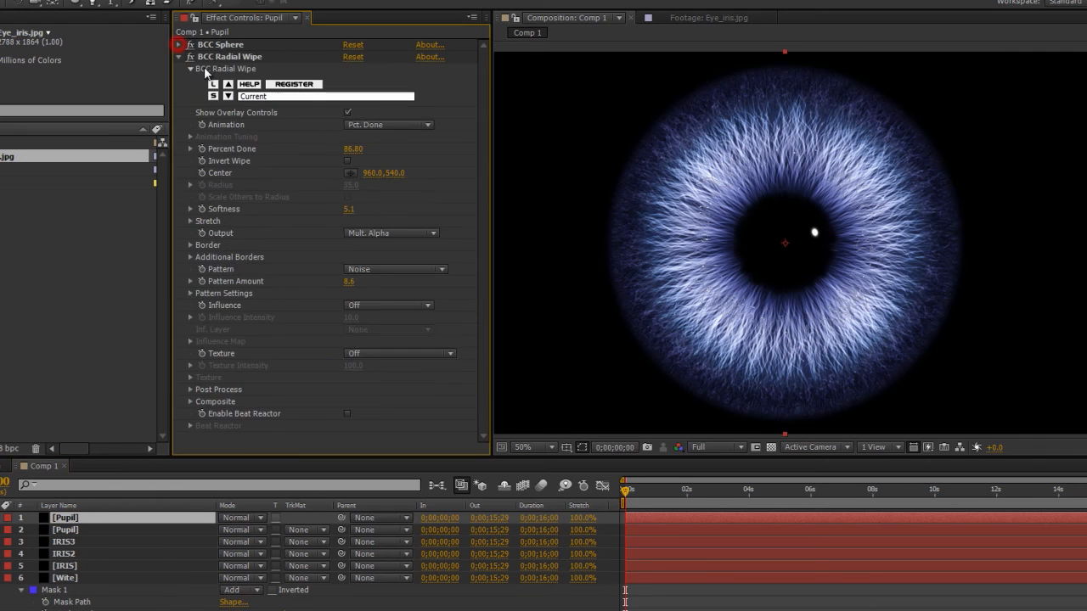
pyautogui.click(217, 57)
pyautogui.press('Delete')
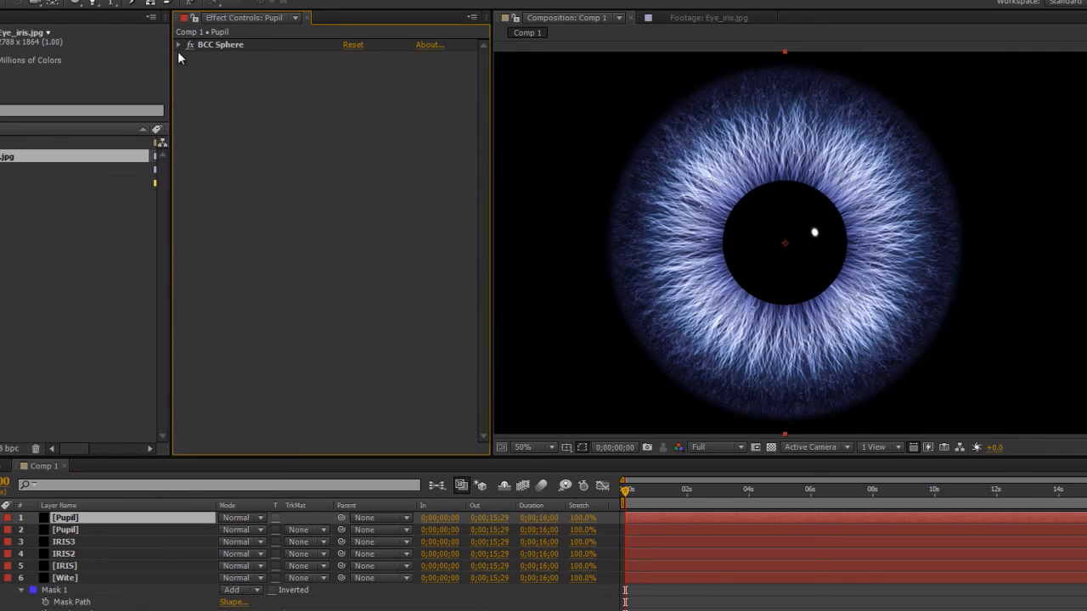
# Step: Enlarge the upper Pupil copy's BCC Sphere to scale 149 and broaden Light 1 with falloff 0.5 and specular 302
pyautogui.click(179, 44)
pyautogui.moveTo(348, 161); pyautogui.dragTo(416, 156)
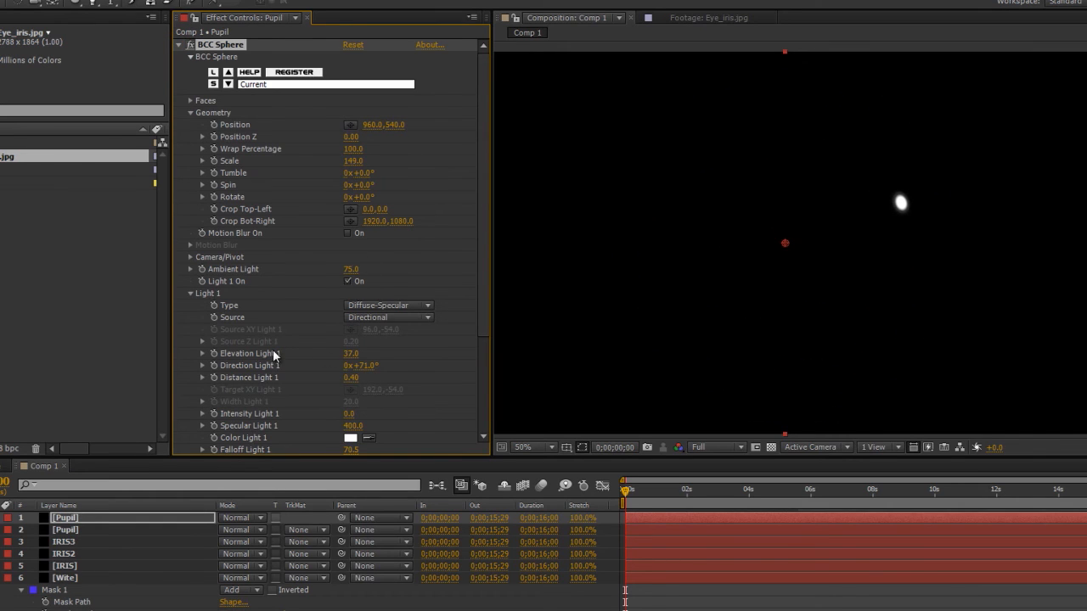
pyautogui.scroll(-3, 273, 355)
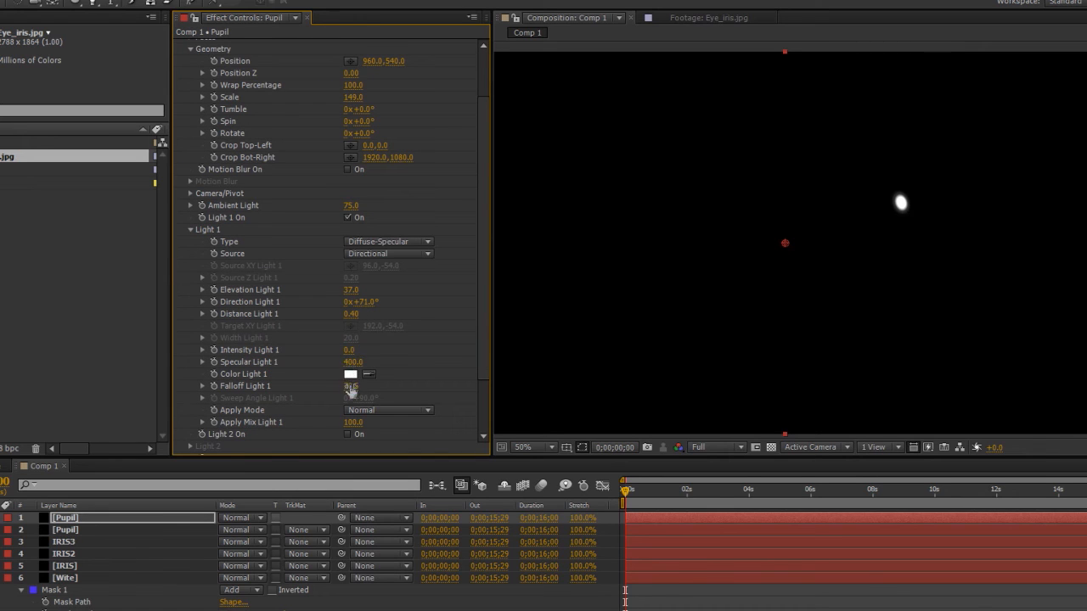
pyautogui.moveTo(321, 389); pyautogui.dragTo(99, 380)
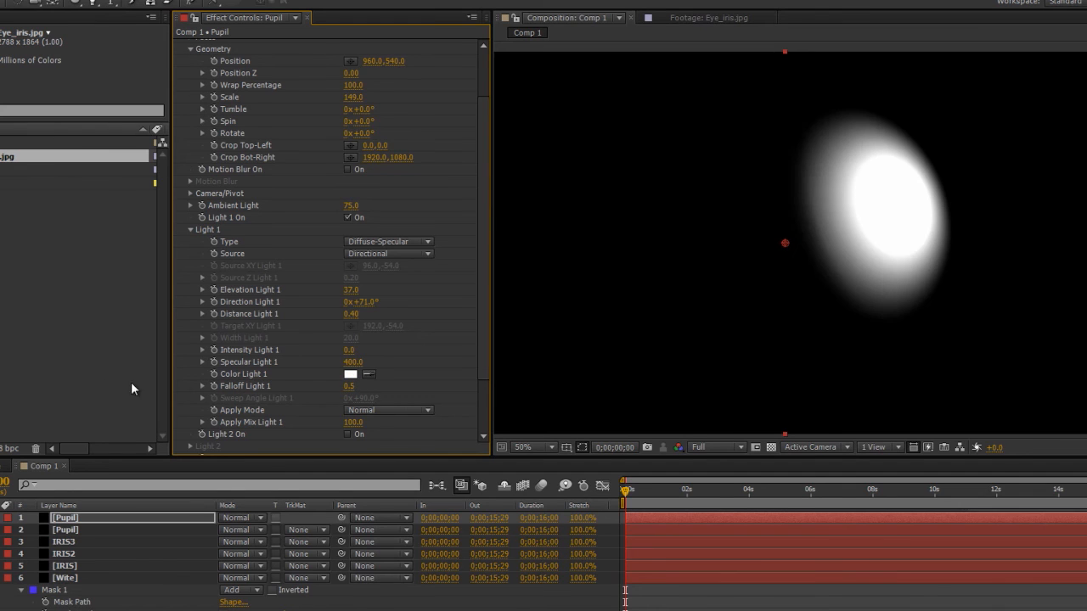
pyautogui.moveTo(350, 363); pyautogui.dragTo(276, 367)
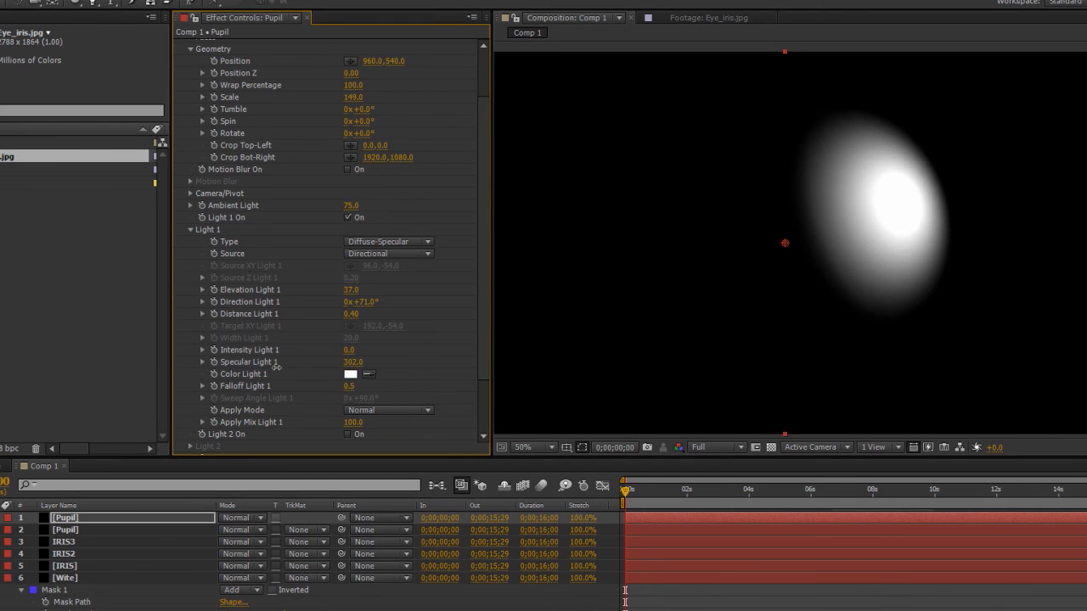
# Step: Set the blending mode of the upper Pupil layer to Add
pyautogui.click(102, 518)
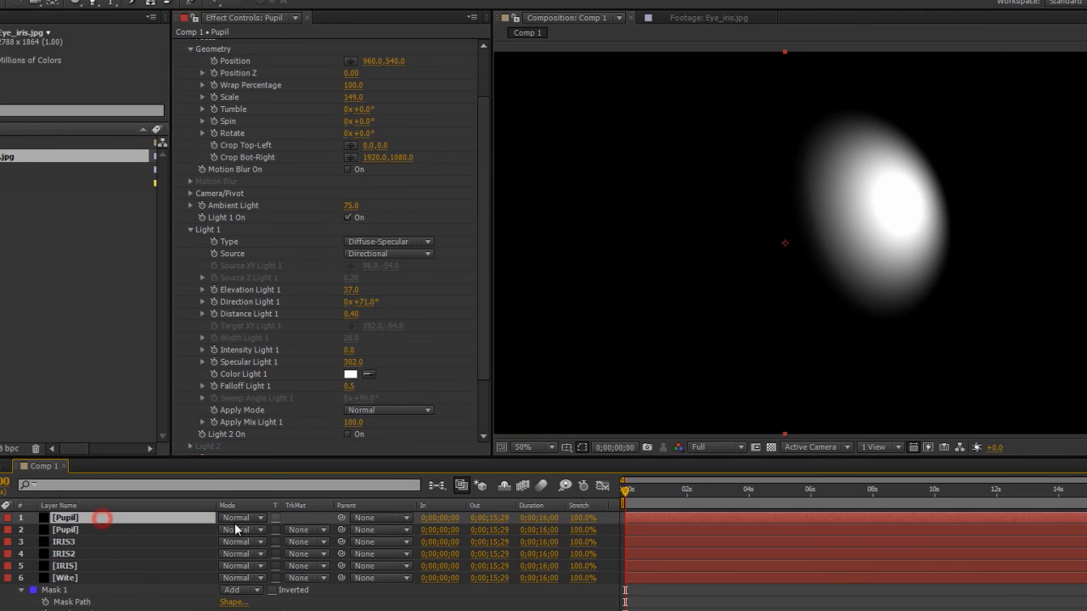
pyautogui.click(238, 518)
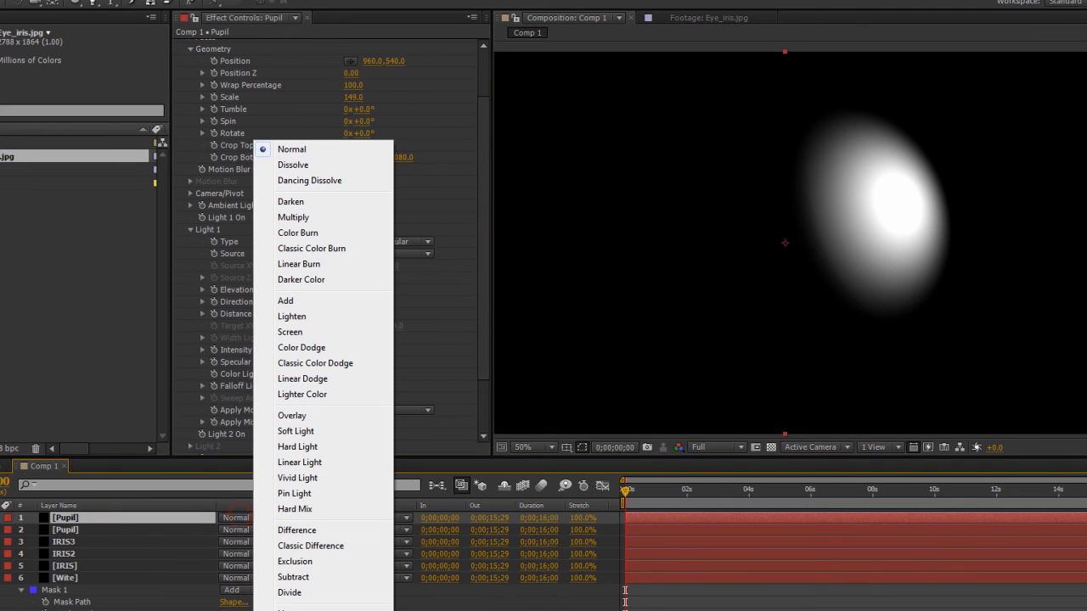
pyautogui.click(304, 301)
# Step: Turn the upper sphere's Light 1 direction to -137° and reduce its specular to 141
pyautogui.moveTo(358, 301); pyautogui.dragTo(246, 324)
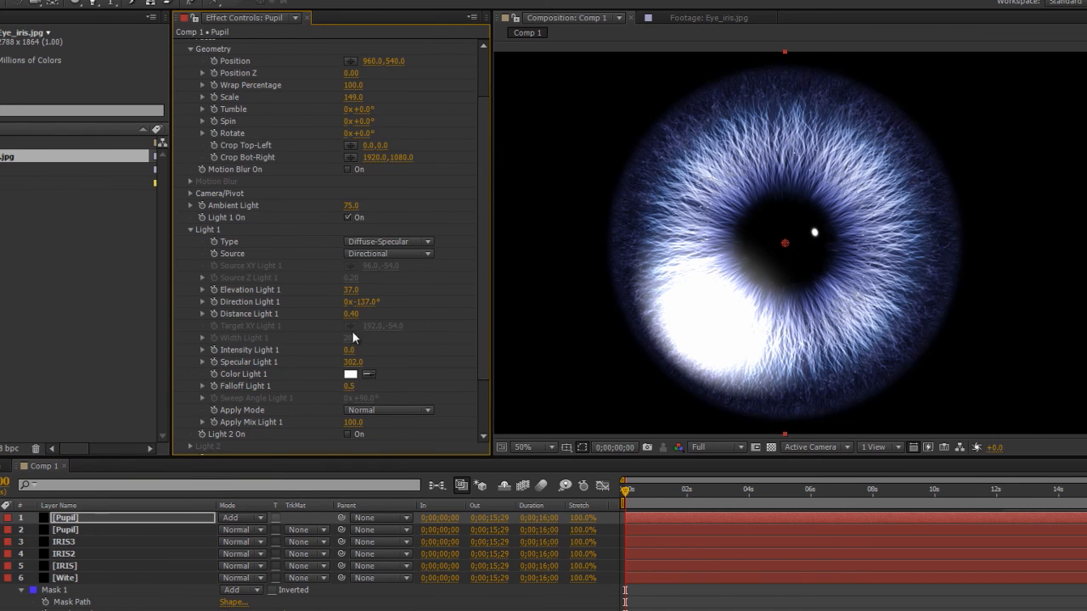
pyautogui.moveTo(351, 363); pyautogui.dragTo(292, 357)
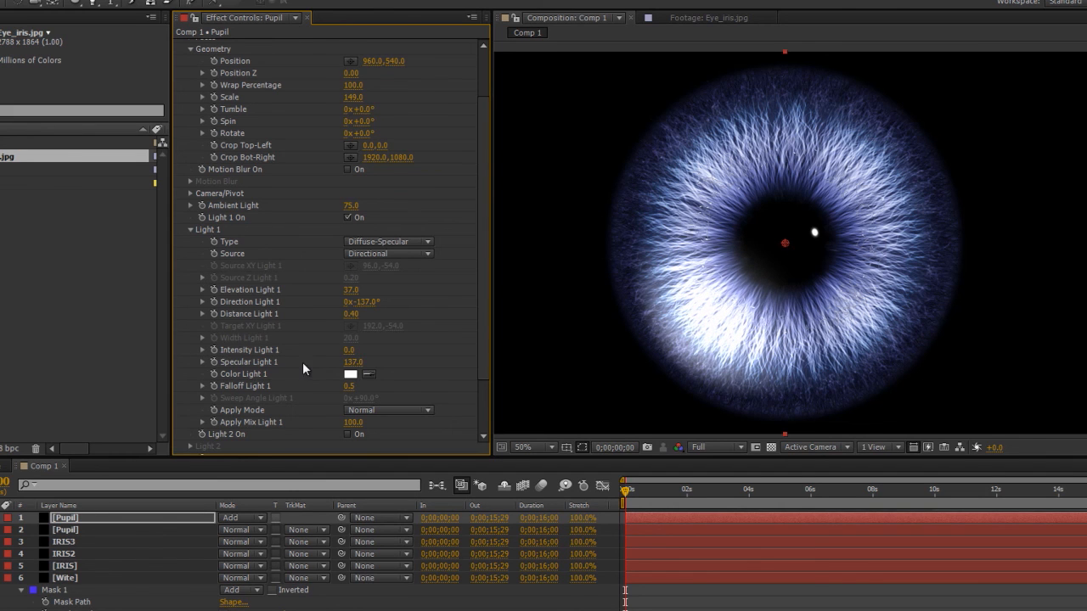
pyautogui.moveTo(363, 365)
pyautogui.mouseDown()
pyautogui.moveTo(297, 364)
pyautogui.moveTo(359, 371)
pyautogui.mouseUp()
# Step: Turn on Light 2 in the upper Pupil layer's BCC Sphere and set its intensity to 0
pyautogui.click(80, 518)
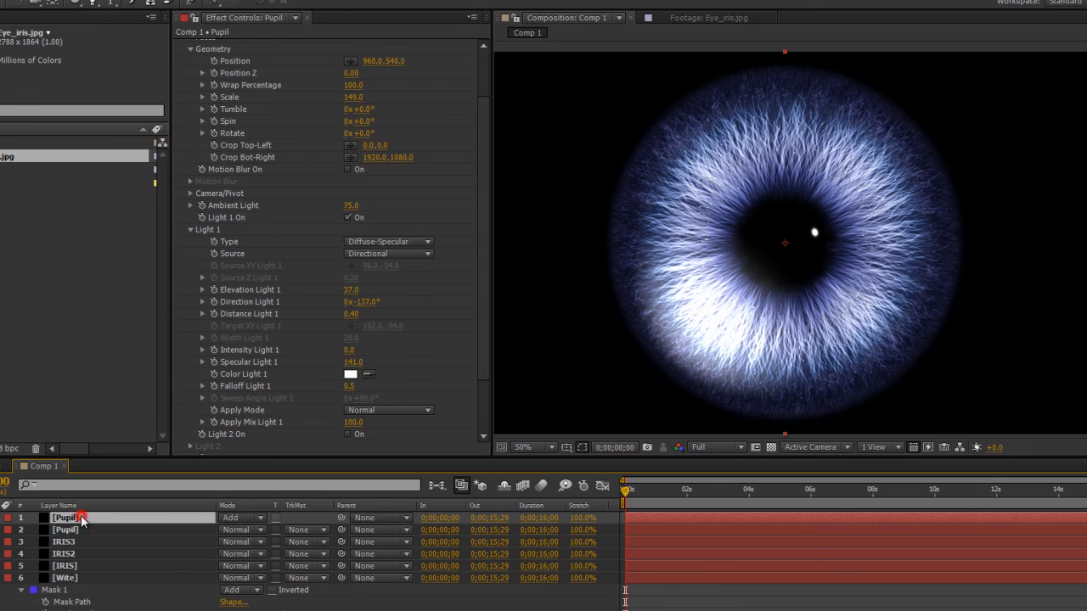
pyautogui.scroll(-1, 237, 387)
pyautogui.scroll(-1, 237, 387)
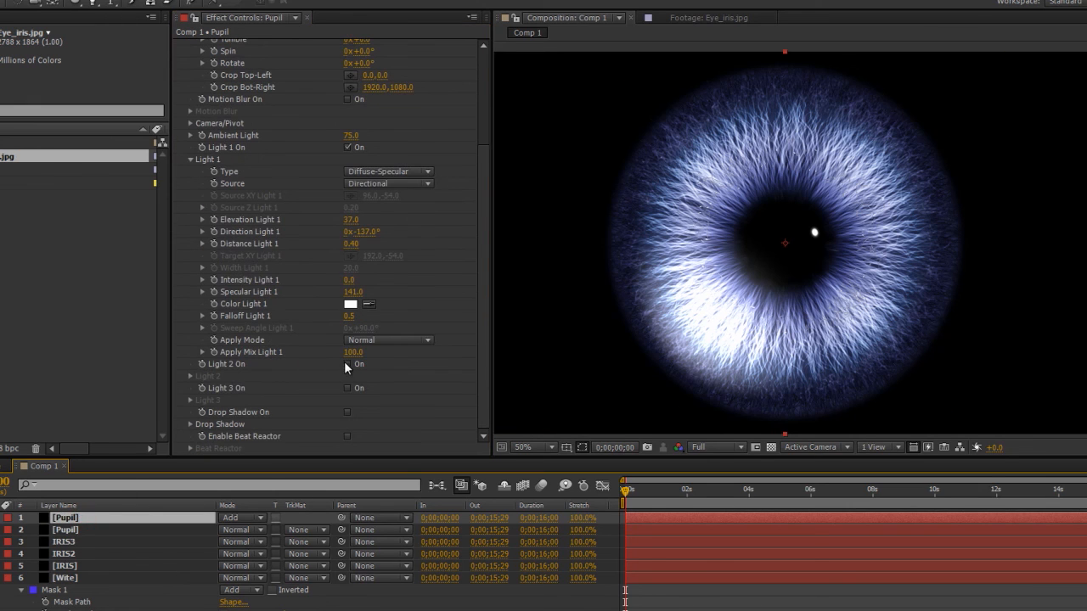
pyautogui.click(347, 364)
pyautogui.click(190, 375)
pyautogui.scroll(-2, 308, 326)
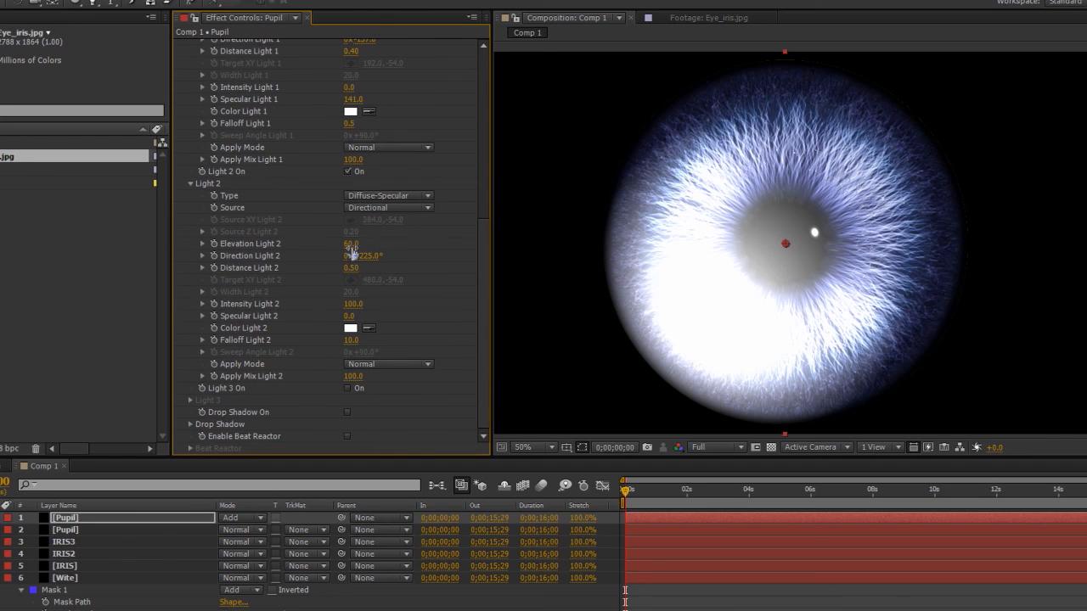
pyautogui.moveTo(351, 304); pyautogui.dragTo(122, 305)
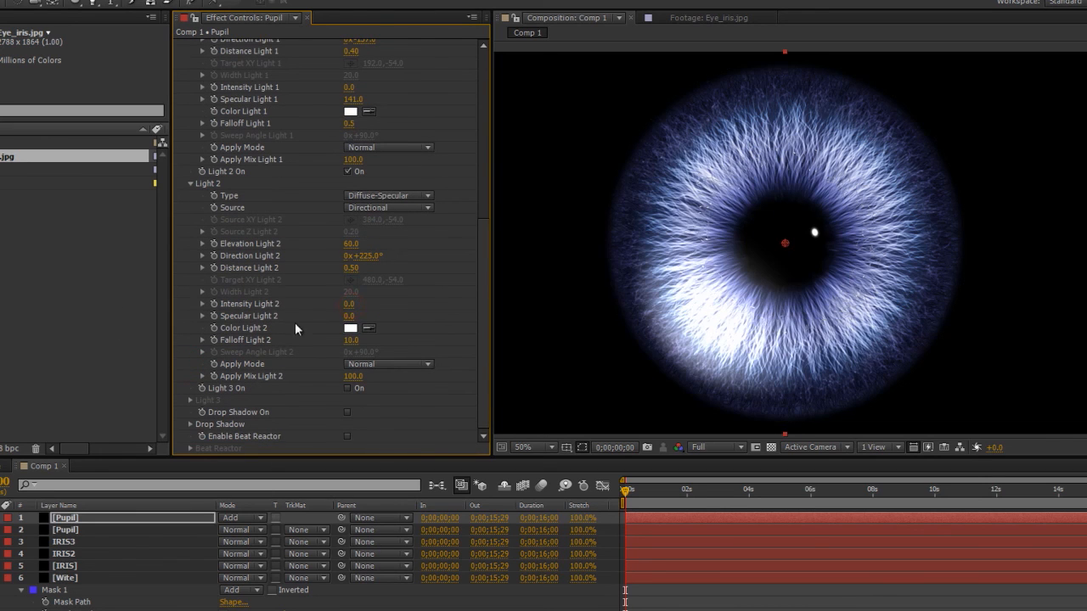
# Step: Place a second highlight on the upper iris by setting Light 2's specular to 357 and direction to 318°, and lowering its elevation
pyautogui.moveTo(350, 316); pyautogui.dragTo(594, 308)
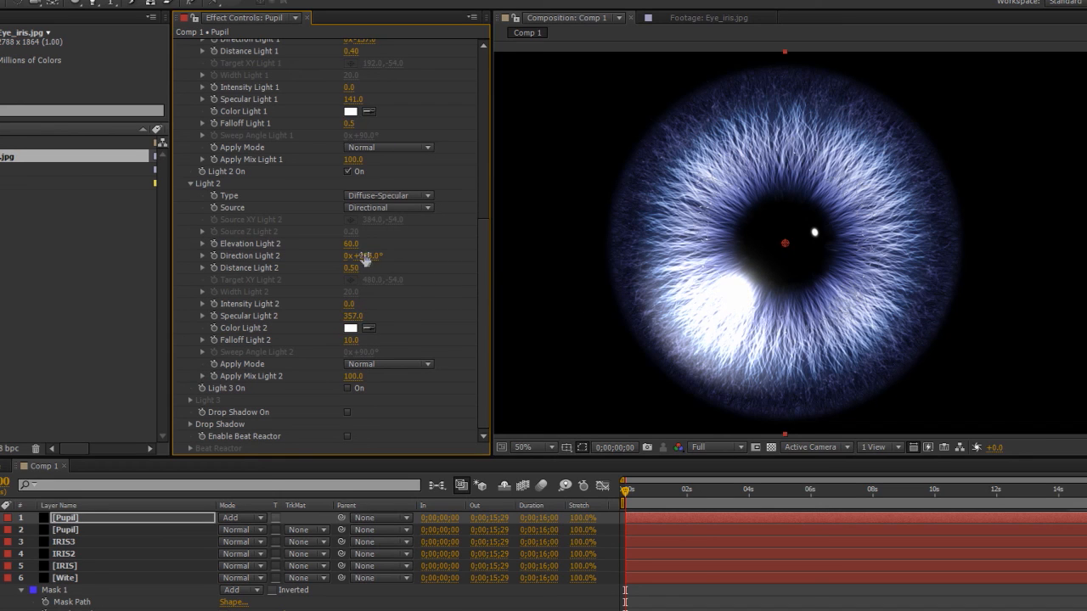
pyautogui.moveTo(365, 259); pyautogui.dragTo(431, 255)
pyautogui.moveTo(350, 244); pyautogui.dragTo(322, 243)
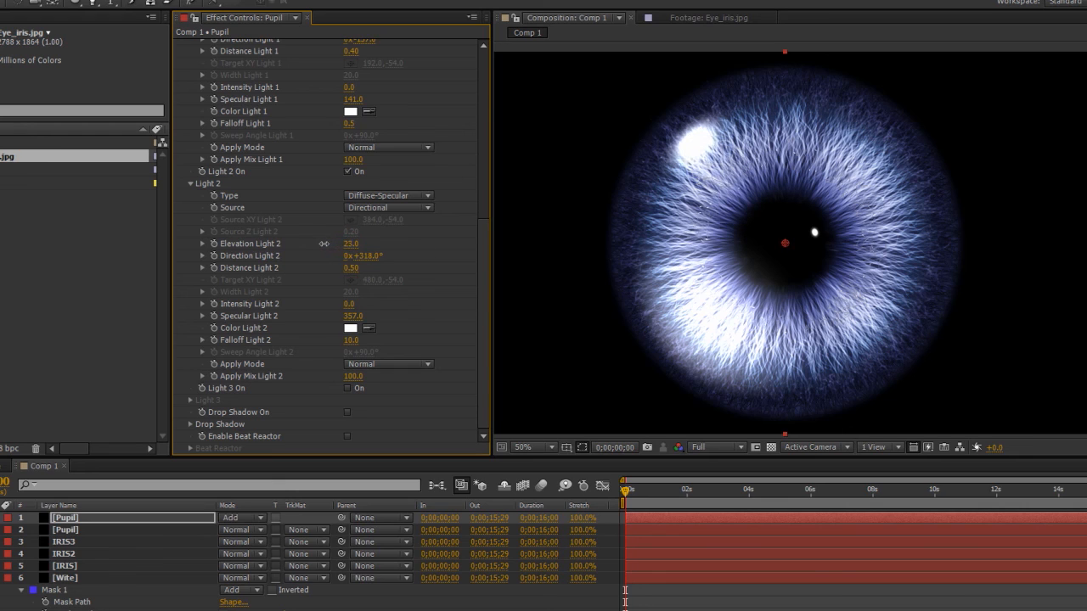
# Step: Set the strand thickness of the IRIS3 layer's BCC Organic Strands to 13
pyautogui.click(66, 542)
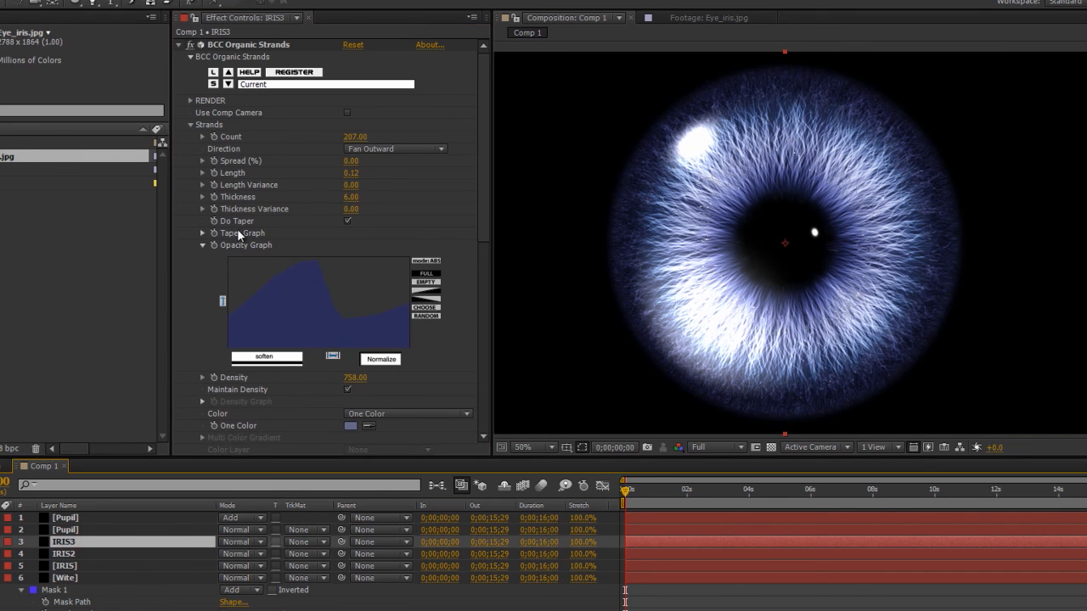
pyautogui.click(351, 196)
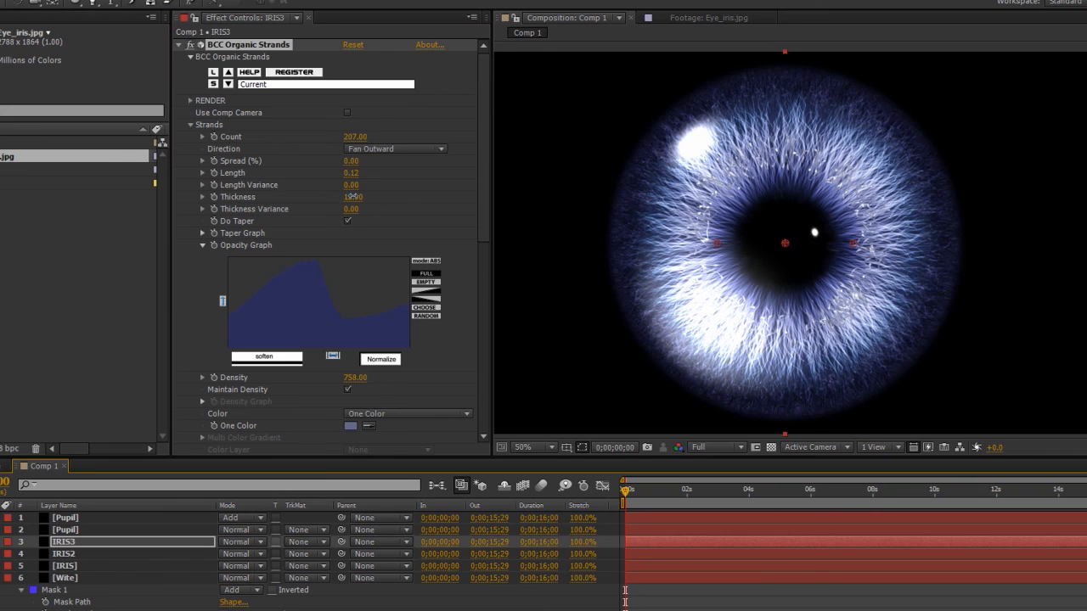
pyautogui.moveTo(355, 197); pyautogui.dragTo(355, 197)
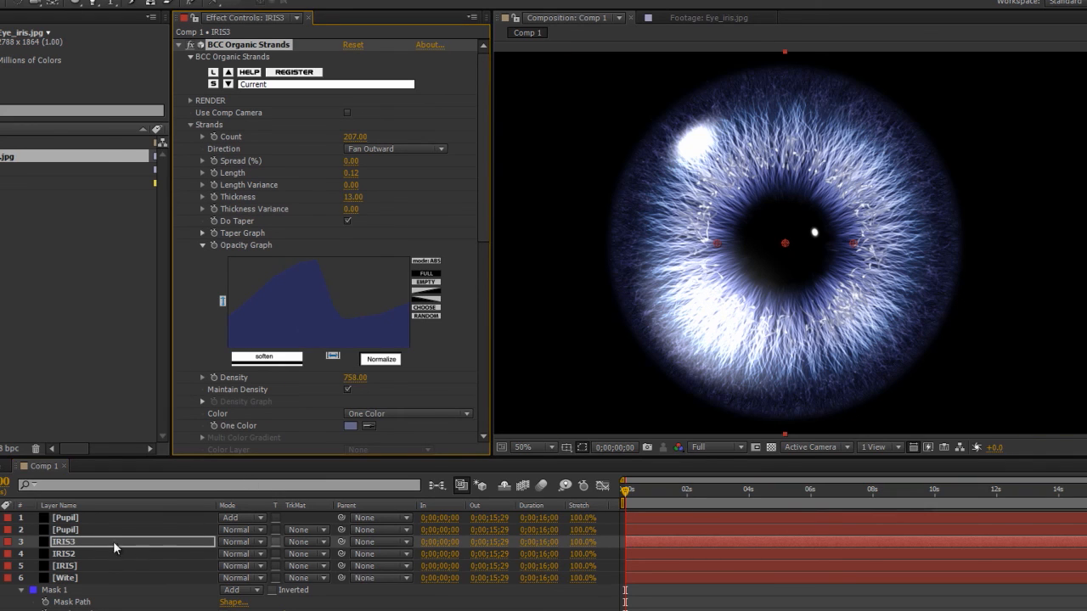
# Step: Try the Add blending mode on the IRIS3 layer, settle on Screen, and deselect the layer
pyautogui.click(88, 541)
pyautogui.click(243, 543)
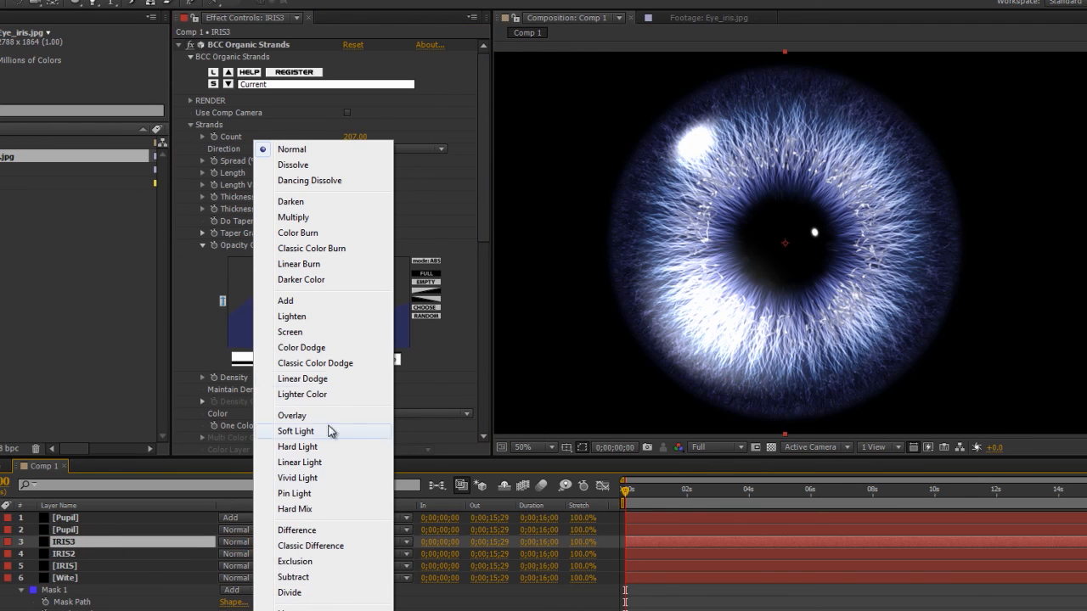
pyautogui.click(306, 302)
pyautogui.click(238, 544)
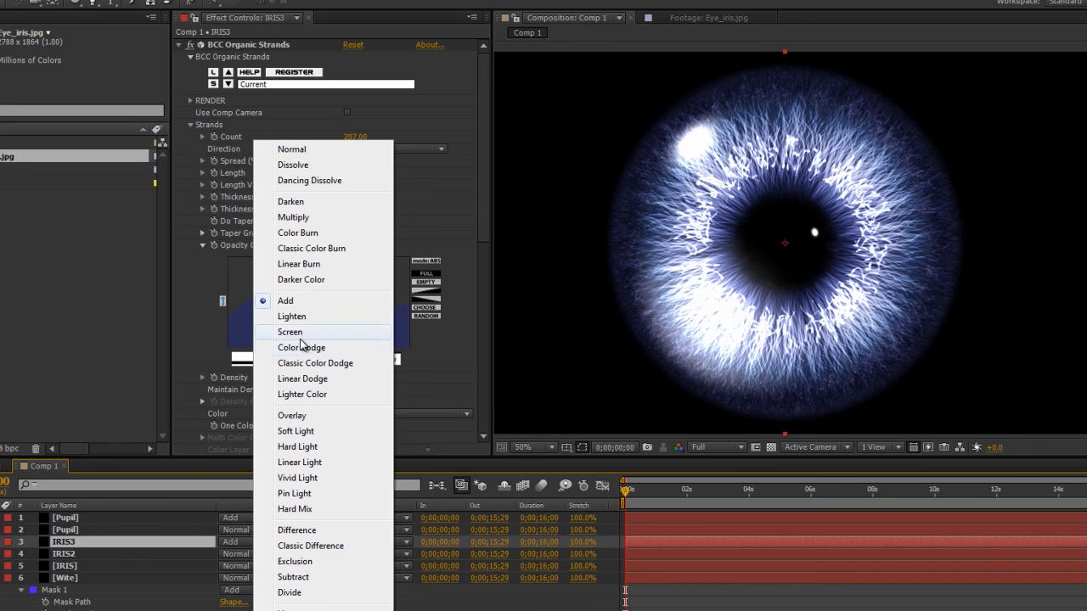
pyautogui.click(299, 333)
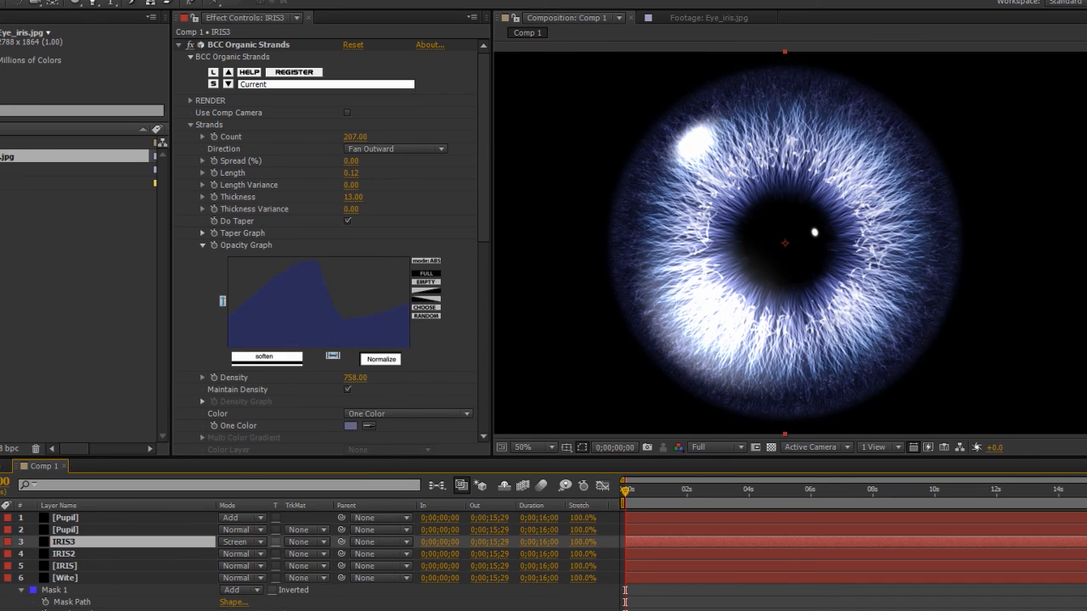
pyautogui.click(567, 605)
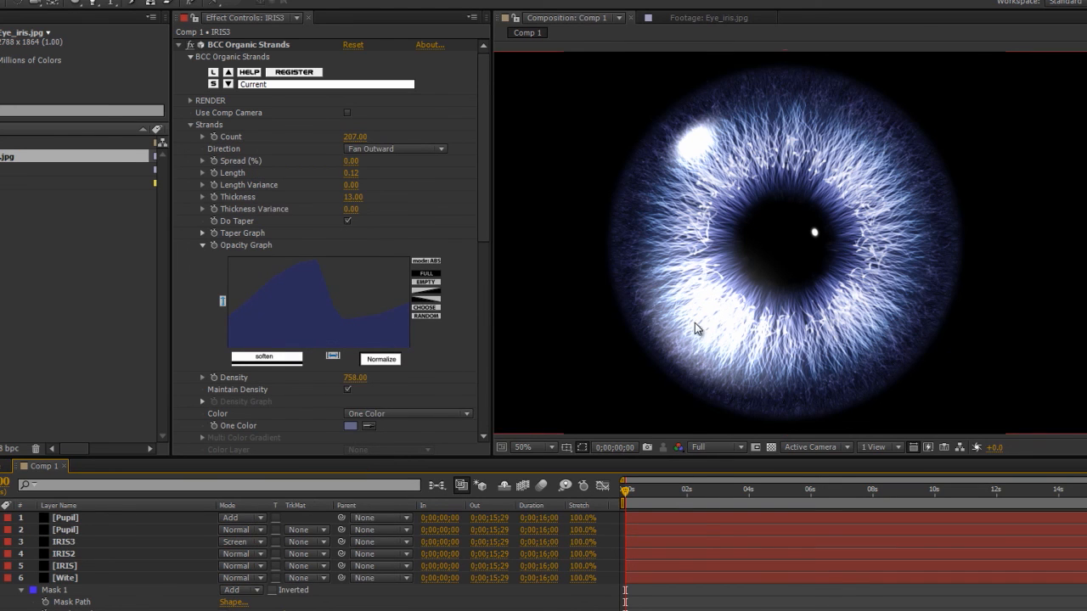
pyautogui.press(',')
pyautogui.press('.')
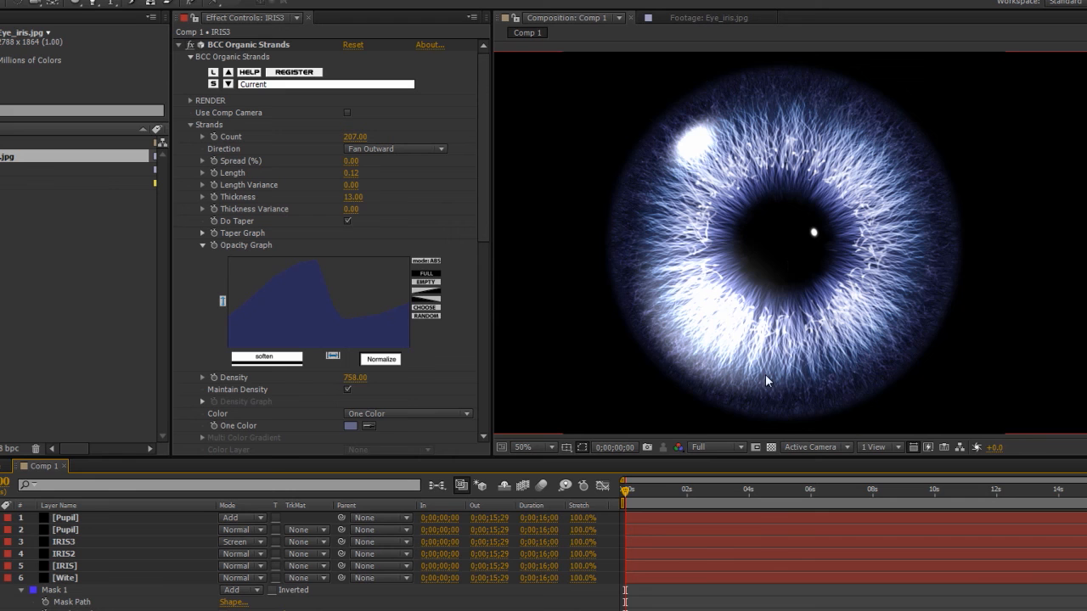
pyautogui.press(',')
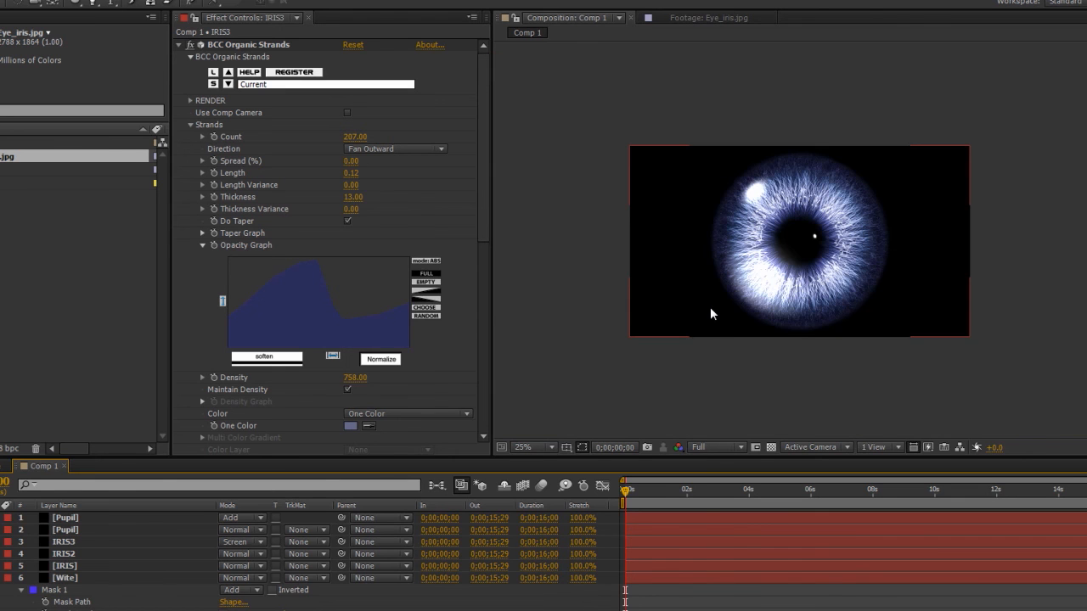